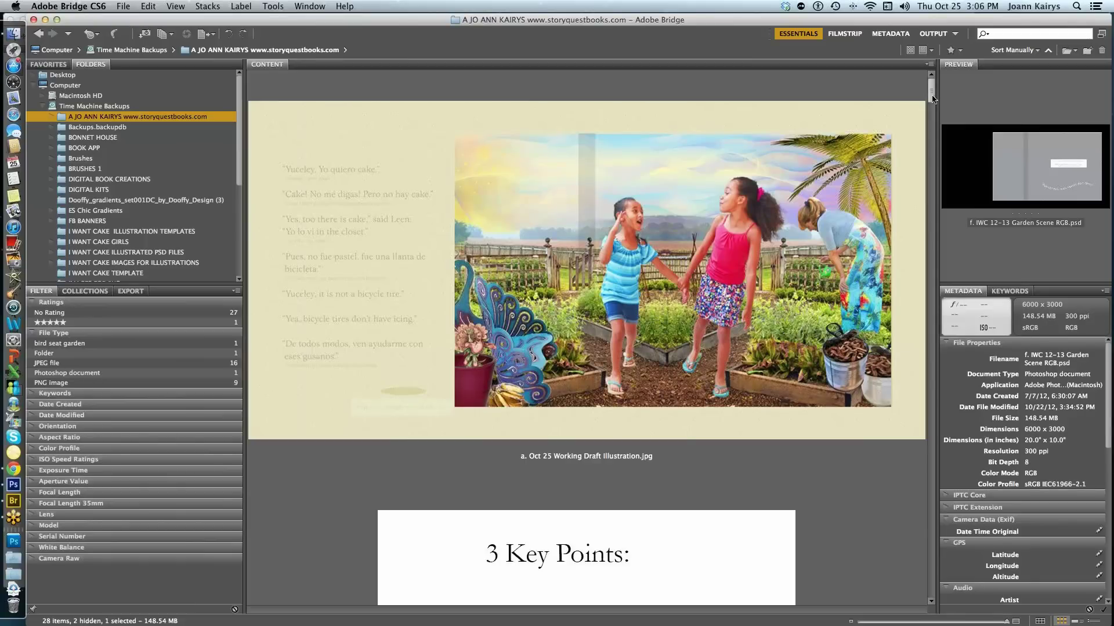
Scroll the Bridge Content panel past the 3 Key Points slide to the Find the Sun 4x4 fairy image.
left_click_drag(930, 99, 934, 108)
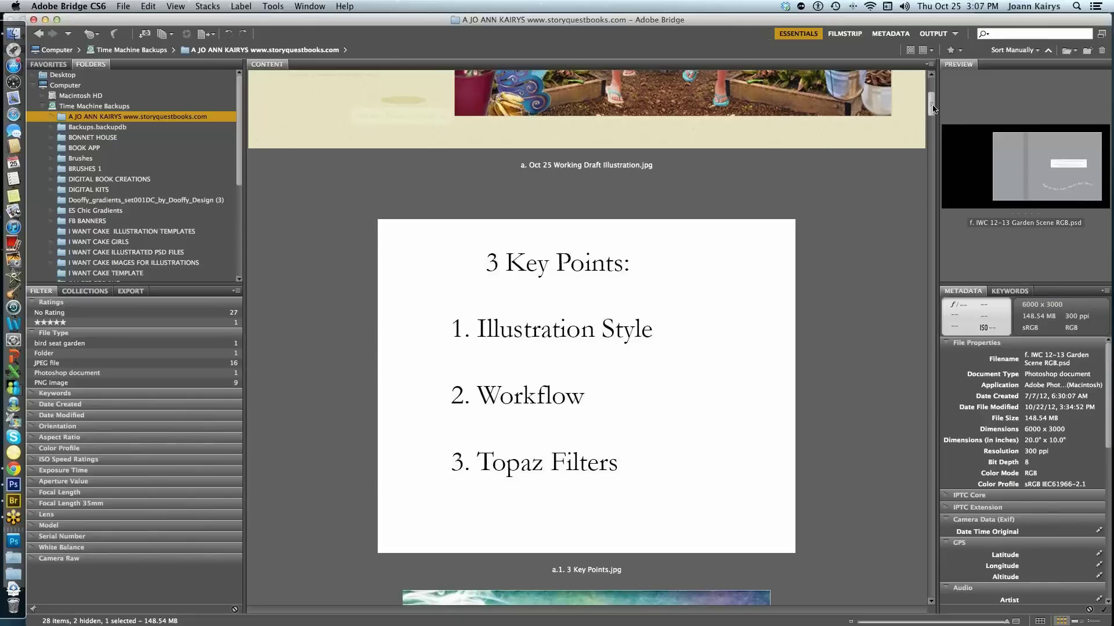
scroll(934, 109, "down", 1)
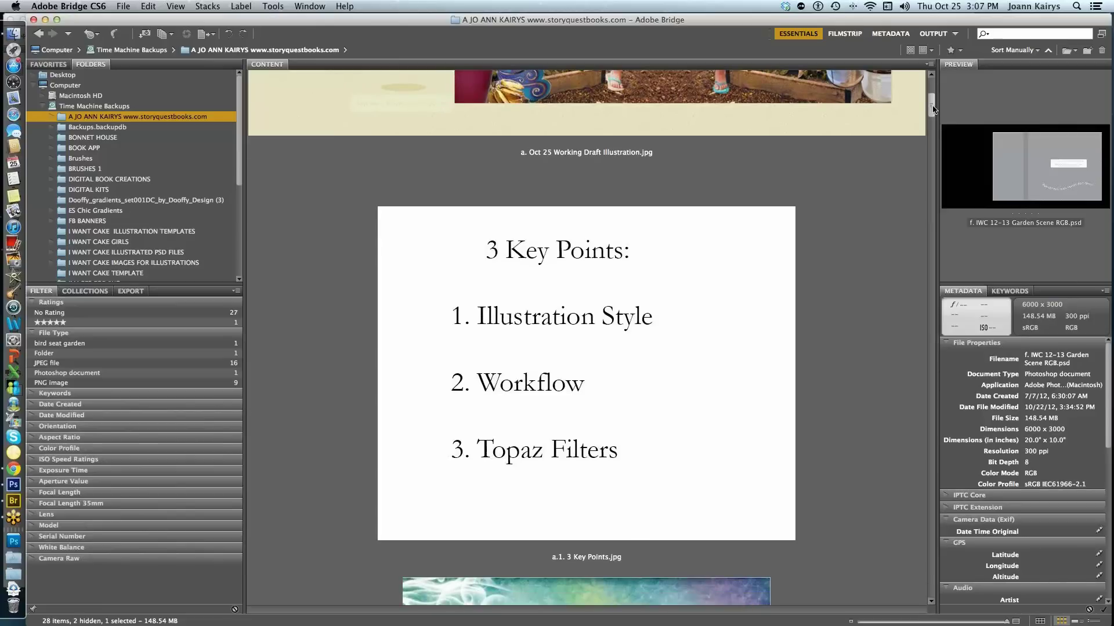
scroll(934, 109, "down", 1)
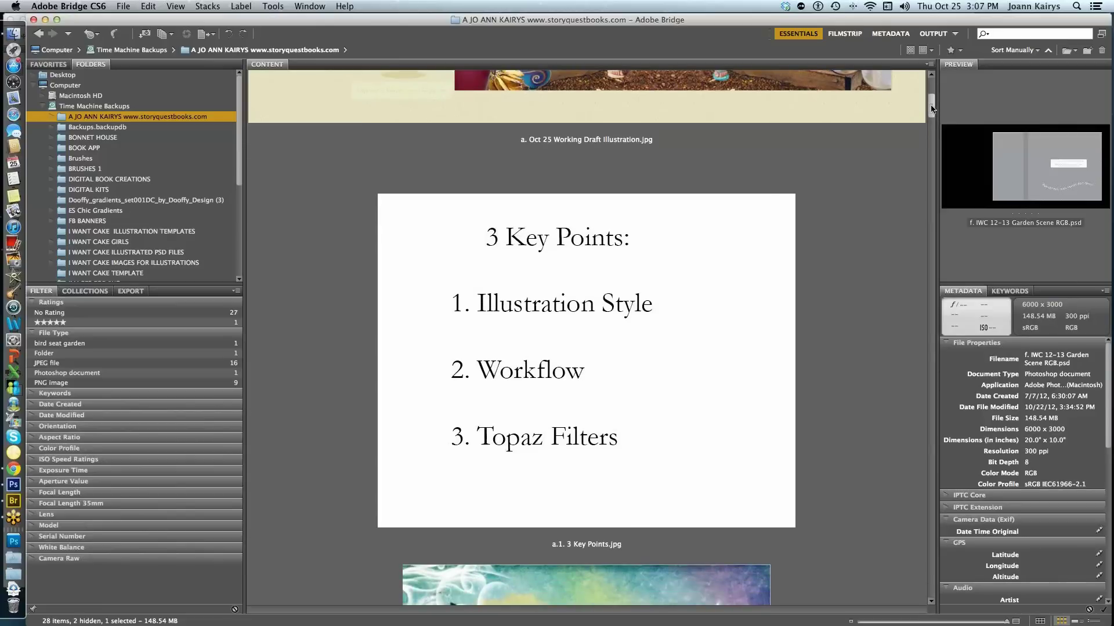
scroll(933, 109, "down", 1)
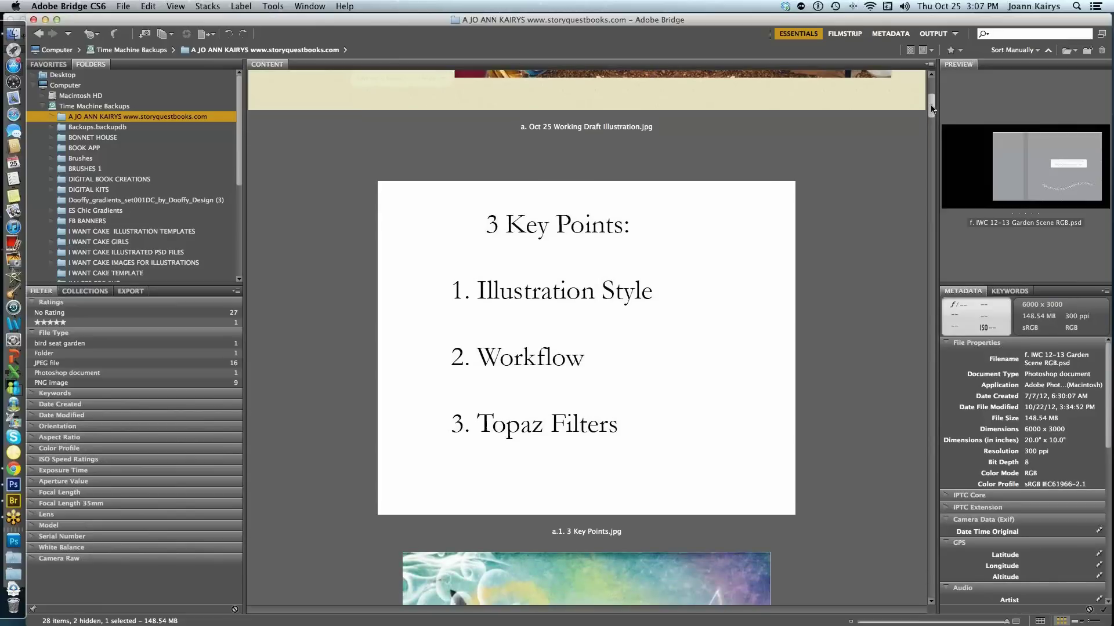
scroll(932, 109, "down", 1)
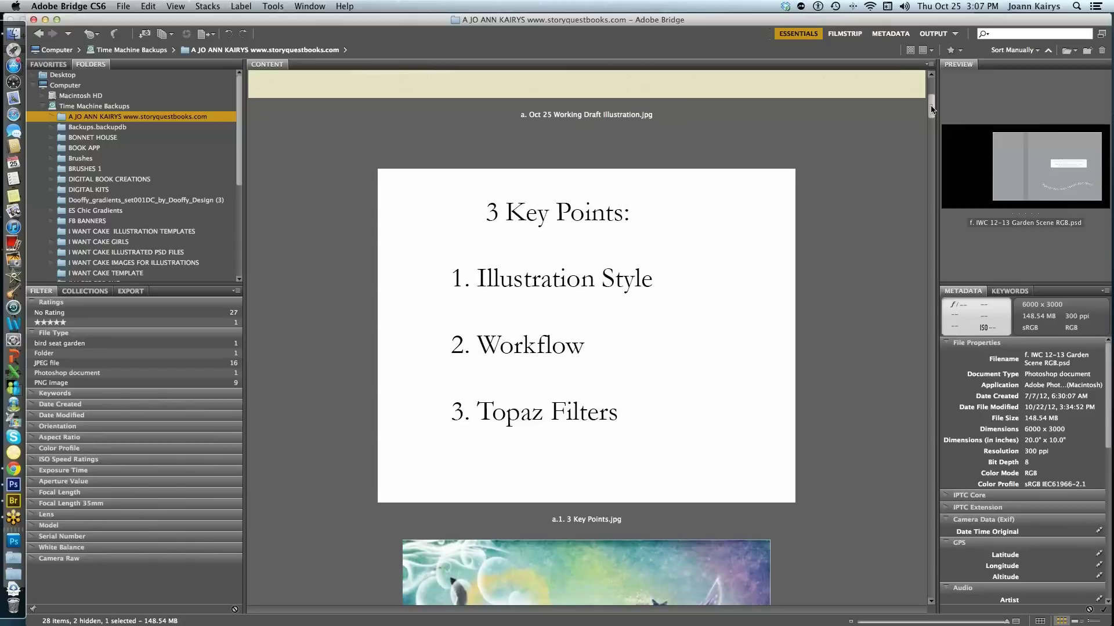
scroll(932, 109, "down", 7)
scroll(933, 120, "down", 3)
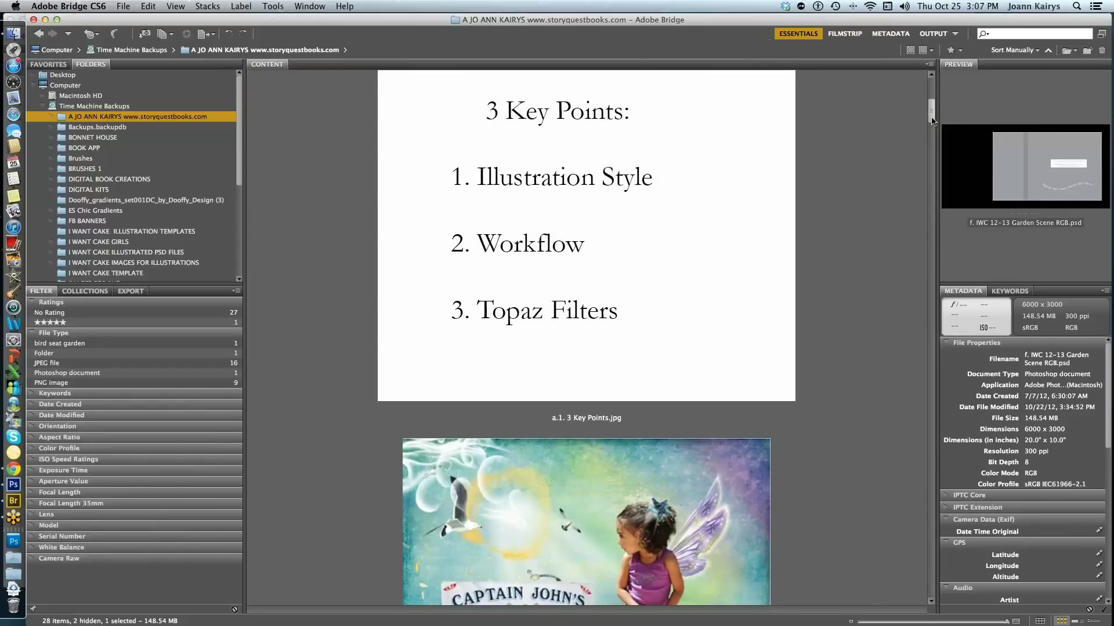
scroll(933, 120, "up", 1)
scroll(933, 120, "up", 2)
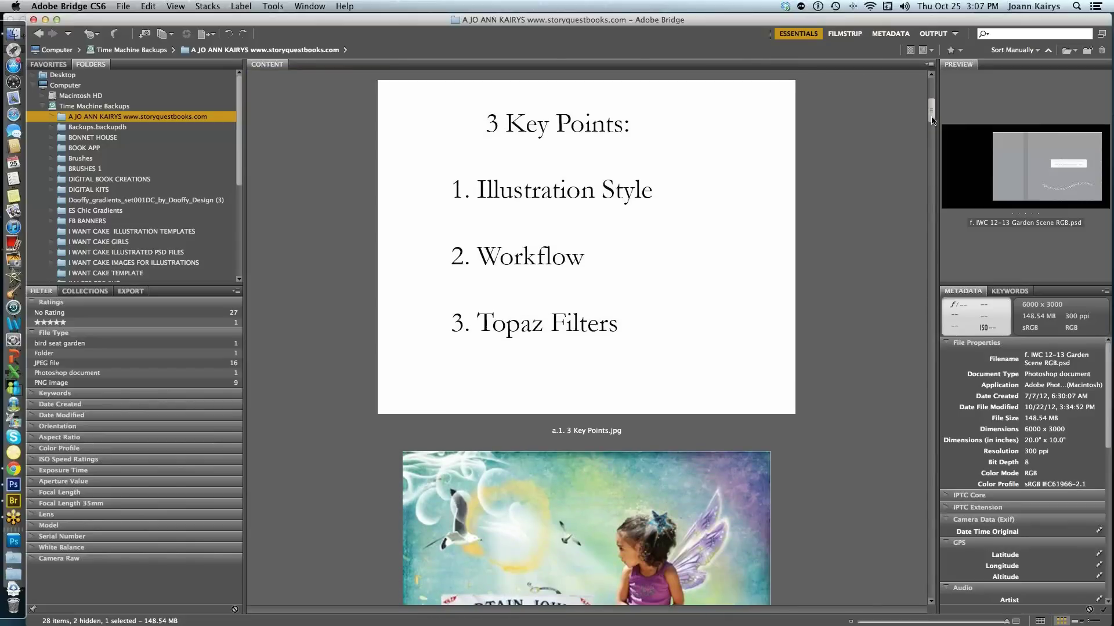
scroll(932, 120, "down", 2)
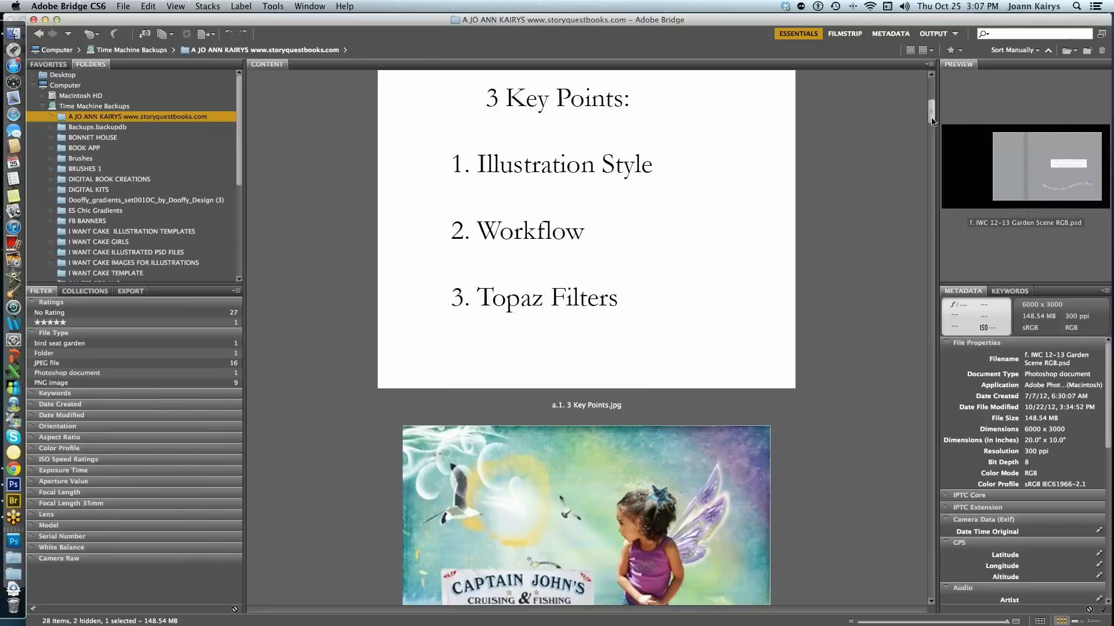
scroll(932, 122, "down", 3)
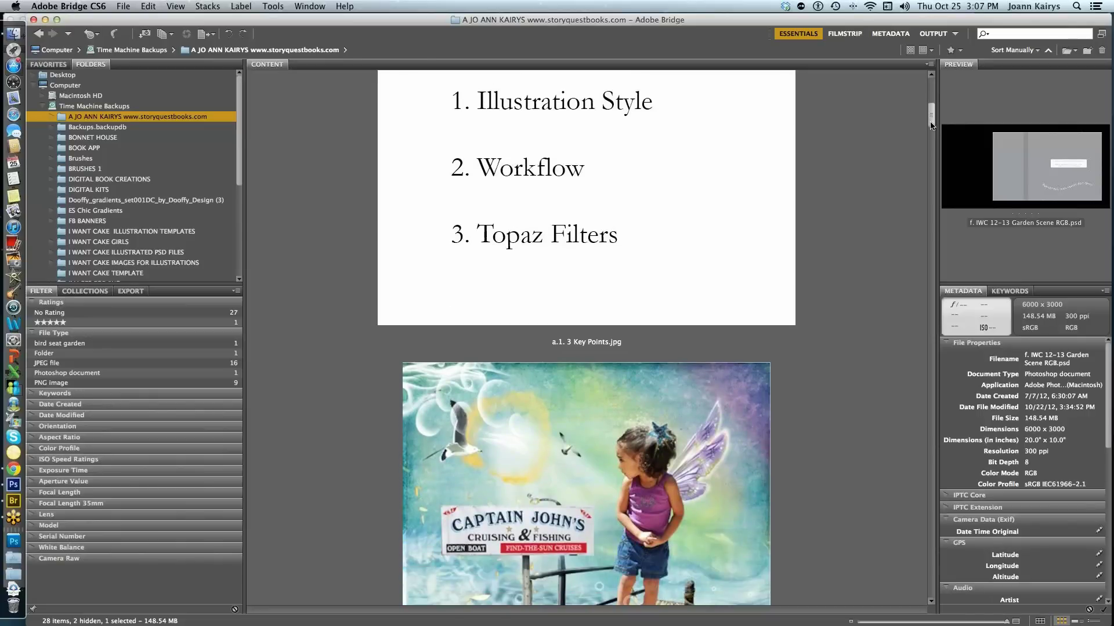
scroll(931, 125, "up", 3)
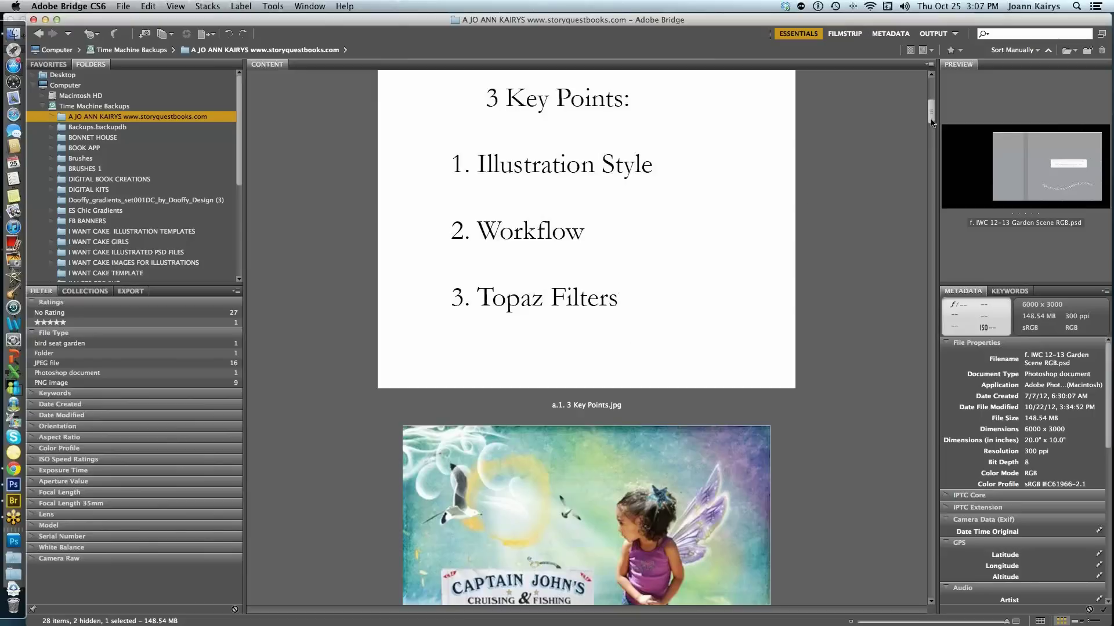
scroll(931, 124, "down", 2)
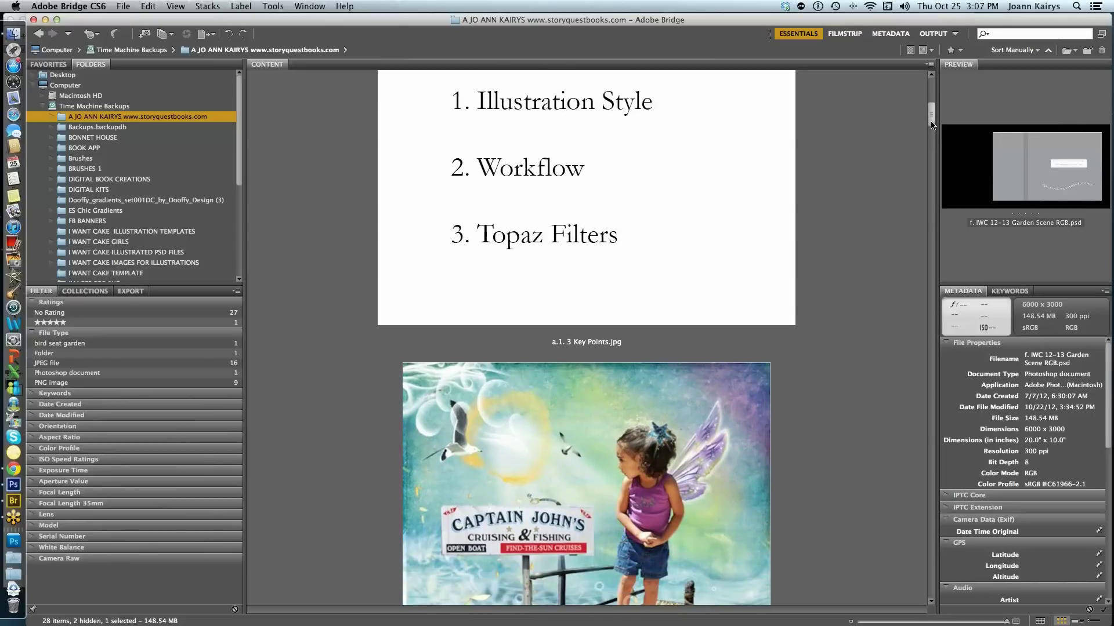
scroll(931, 124, "down", 1)
scroll(931, 126, "down", 1)
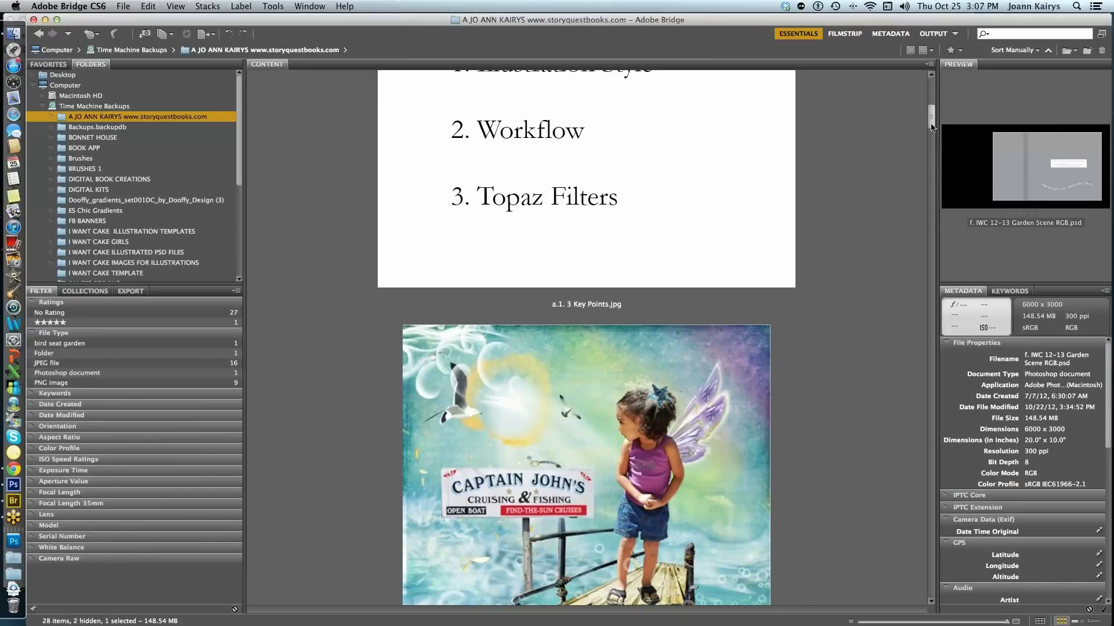
scroll(931, 127, "down", 1)
scroll(931, 127, "down", 2)
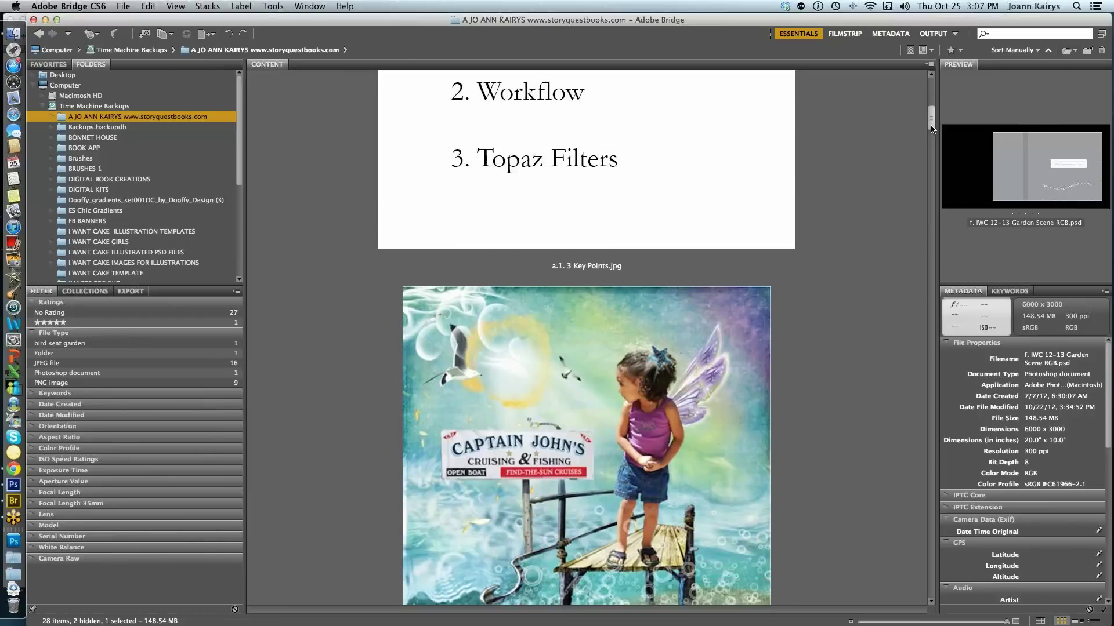
scroll(931, 128, "down", 10)
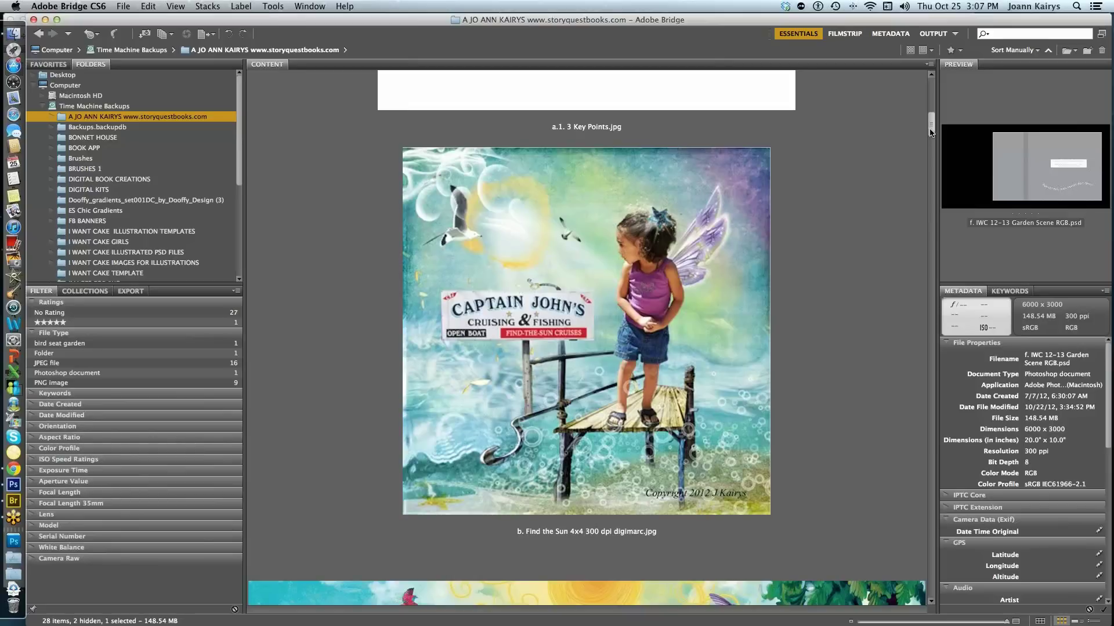
scroll(930, 133, "down", 1)
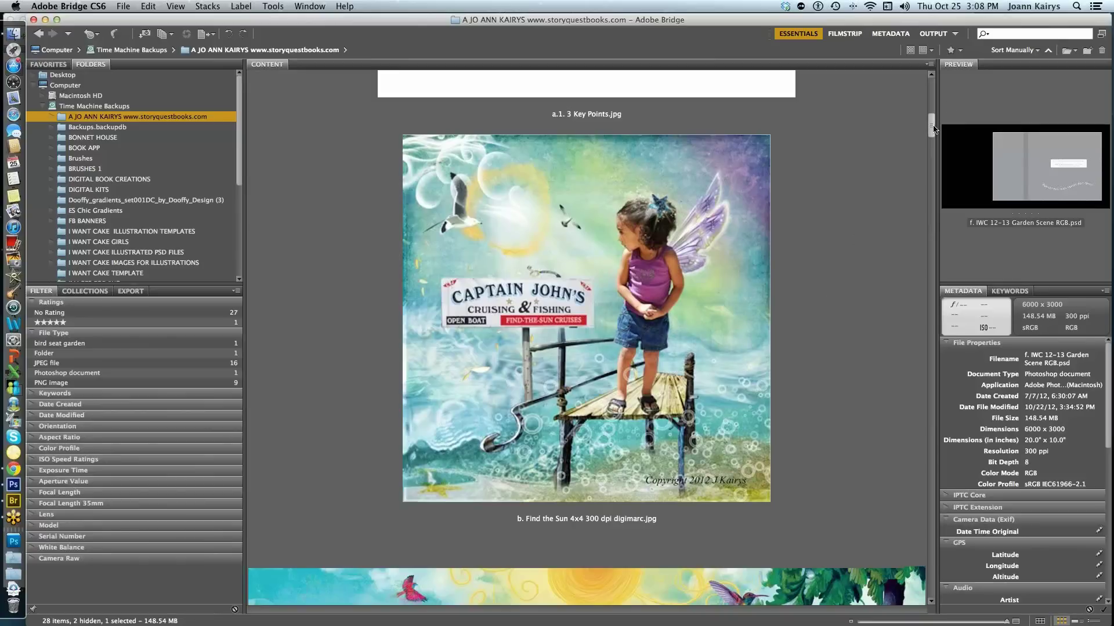
Scroll the Content panel down to the 'c. Sunbelievable EARLY BIRD Digimarc.jpg' garden illustration.
left_click_drag(934, 129, 934, 147)
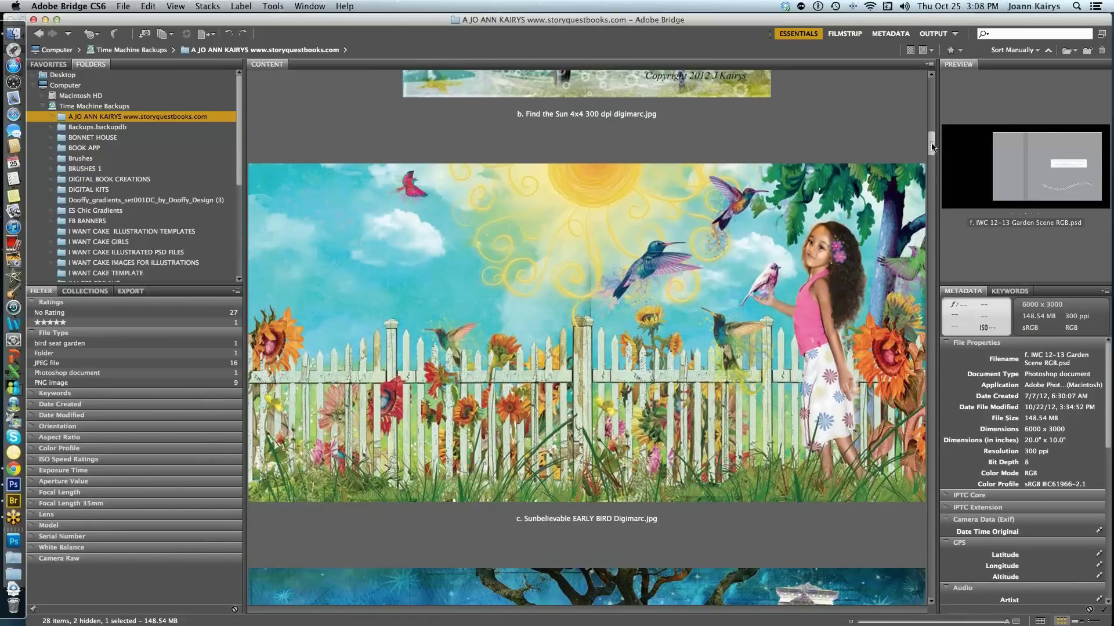
scroll(850, 310, "down", 1)
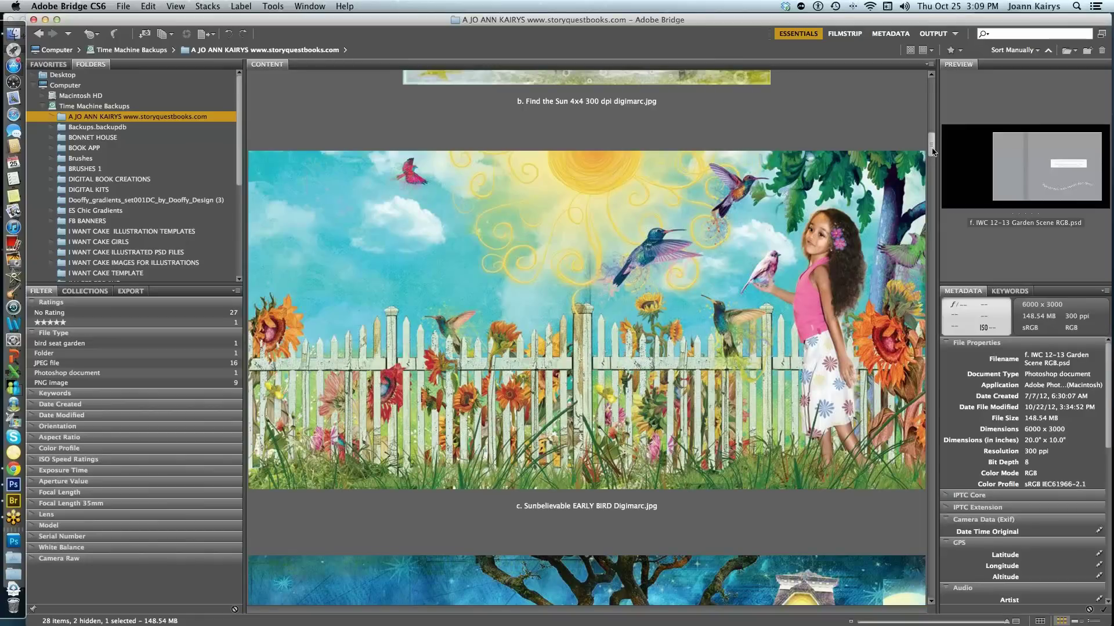
scroll(932, 152, "down", 1)
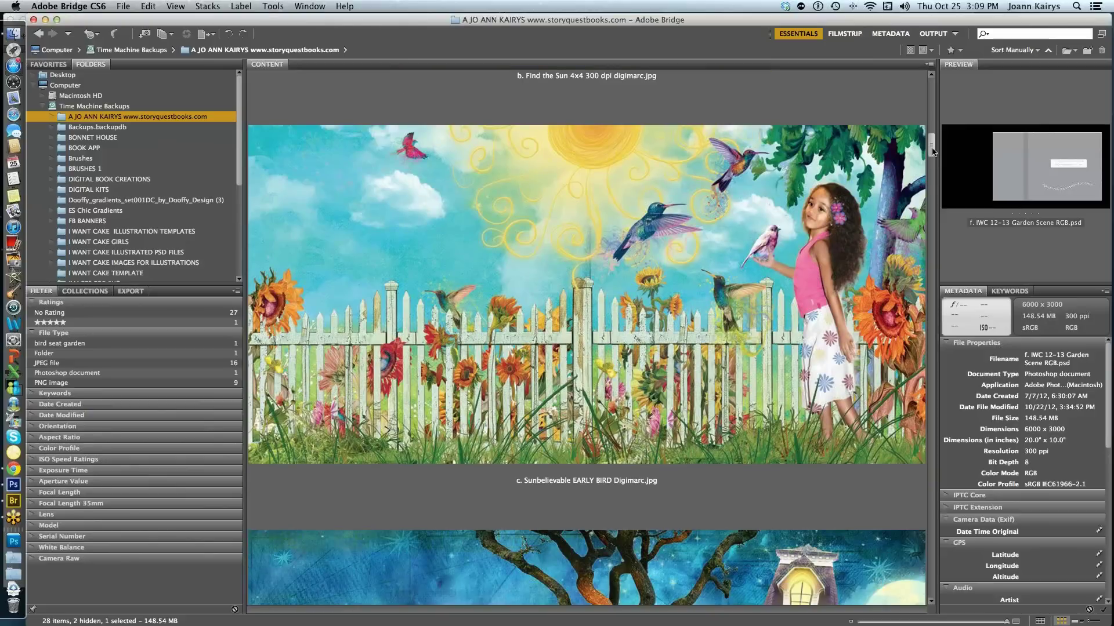
scroll(932, 151, "down", 1)
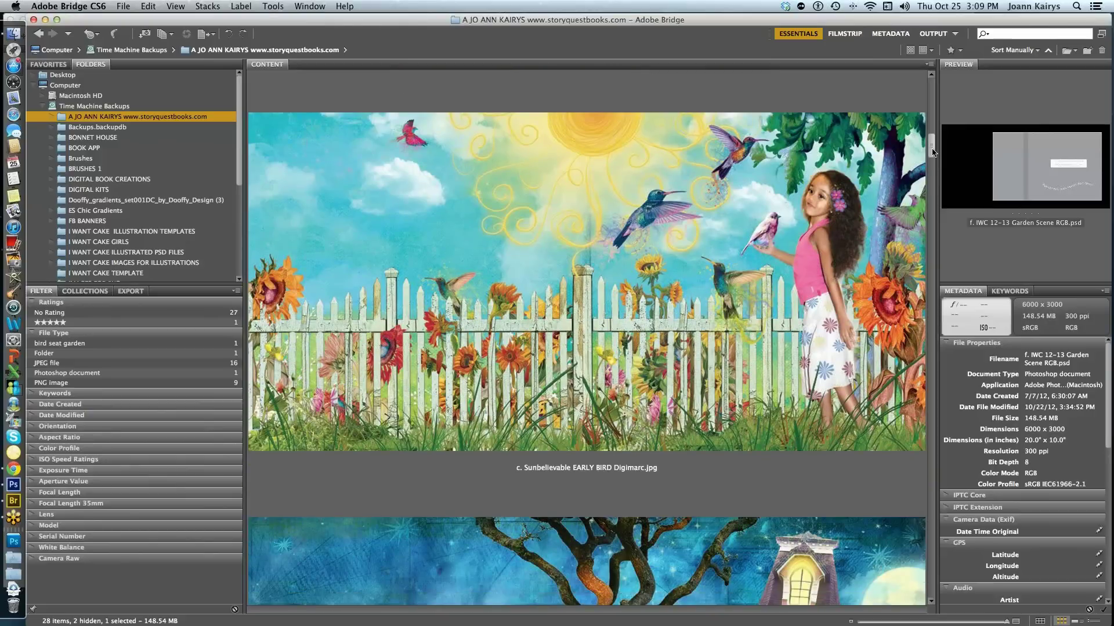
left_click_drag(933, 151, 928, 165)
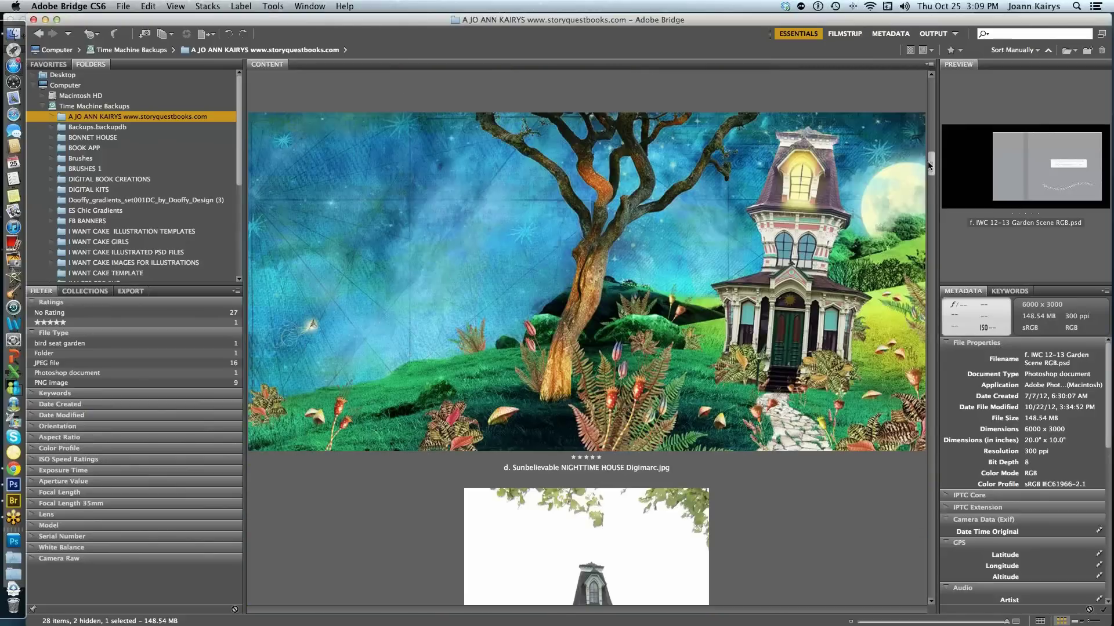
scroll(928, 165, "up", 1)
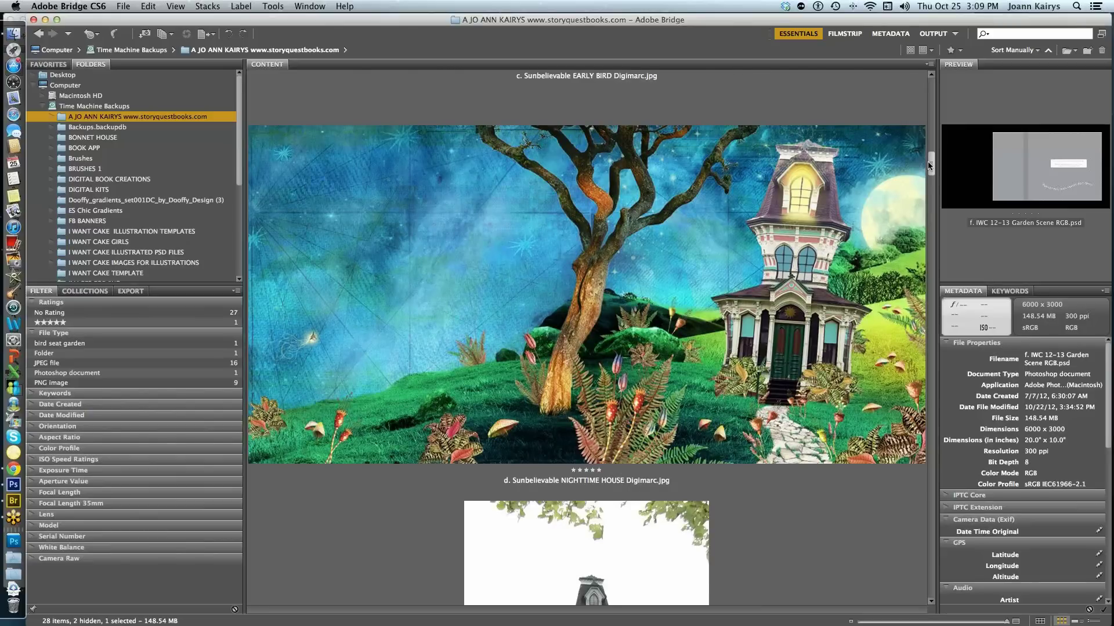
scroll(927, 161, "up", 2)
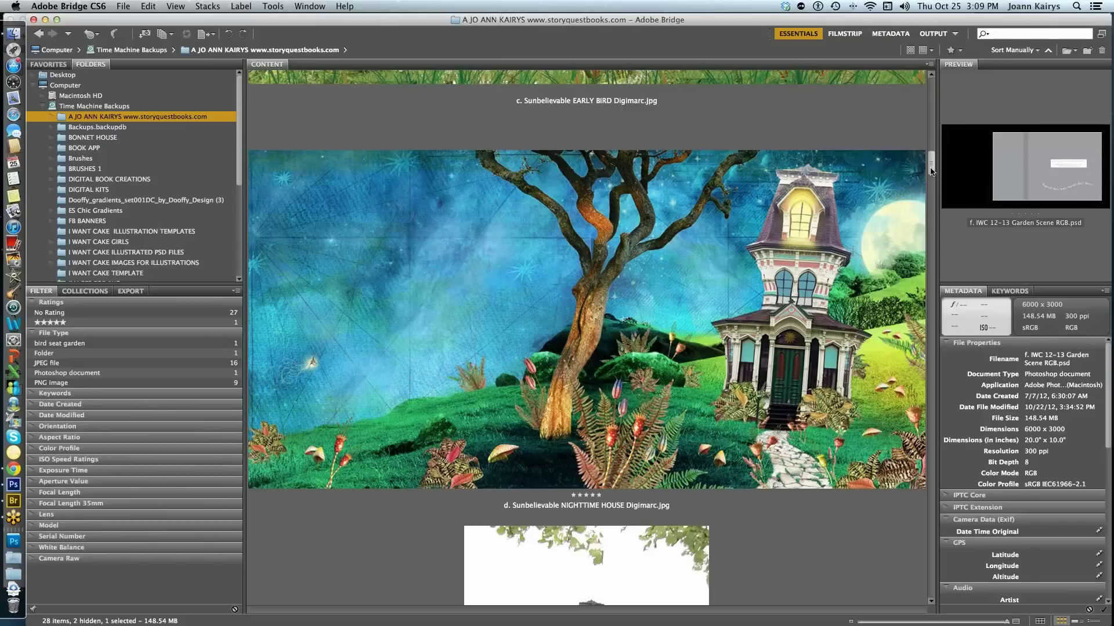
scroll(930, 171, "down", 1)
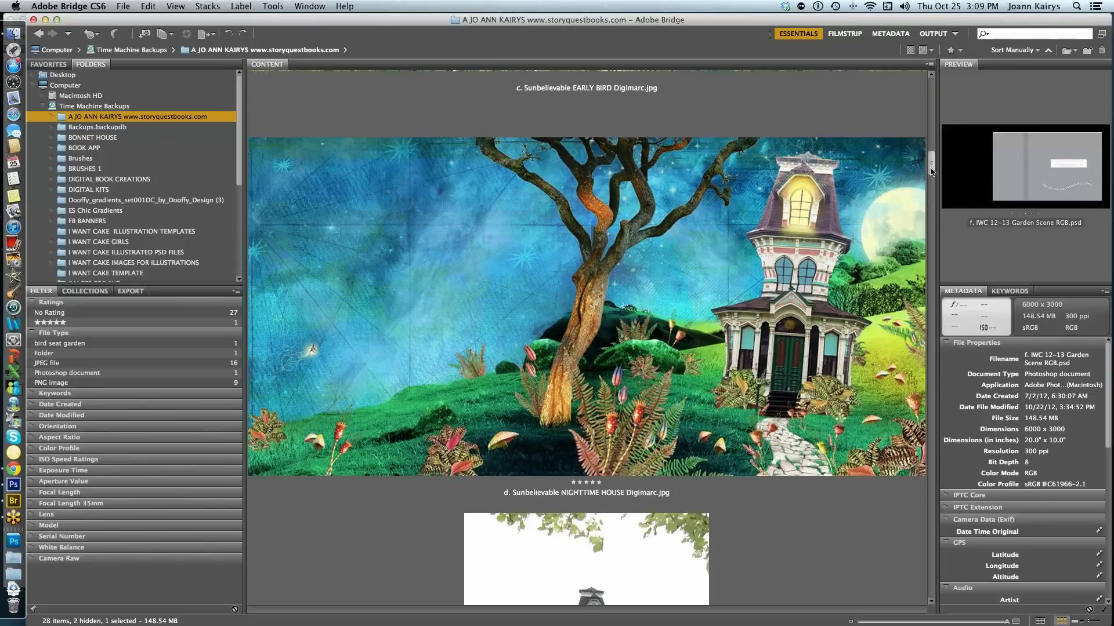
left_click_drag(930, 171, 928, 182)
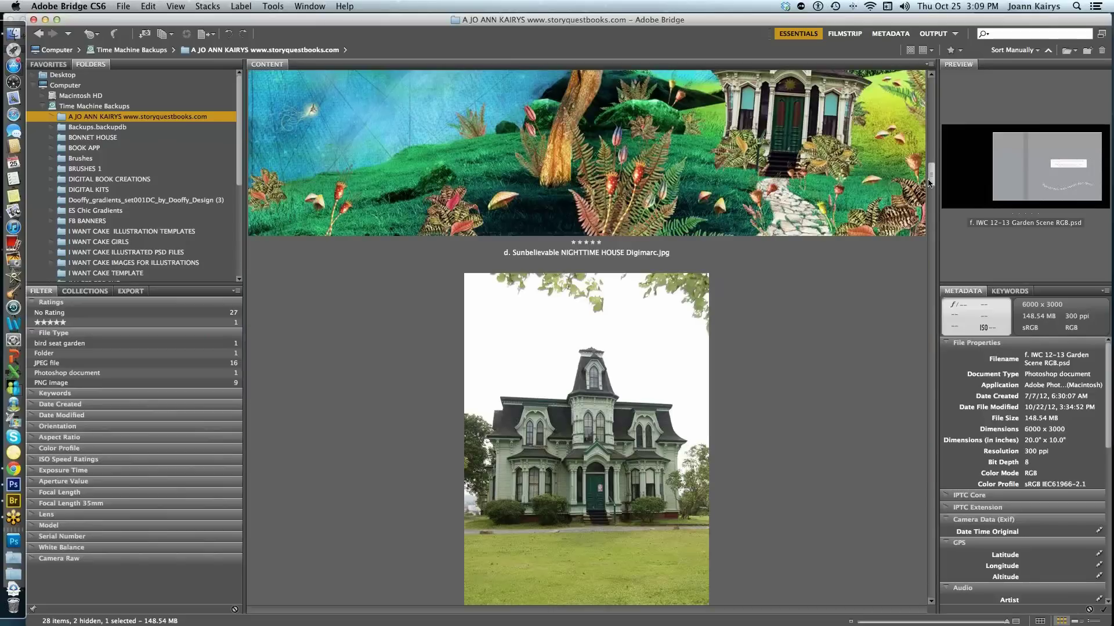
scroll(928, 182, "down", 9)
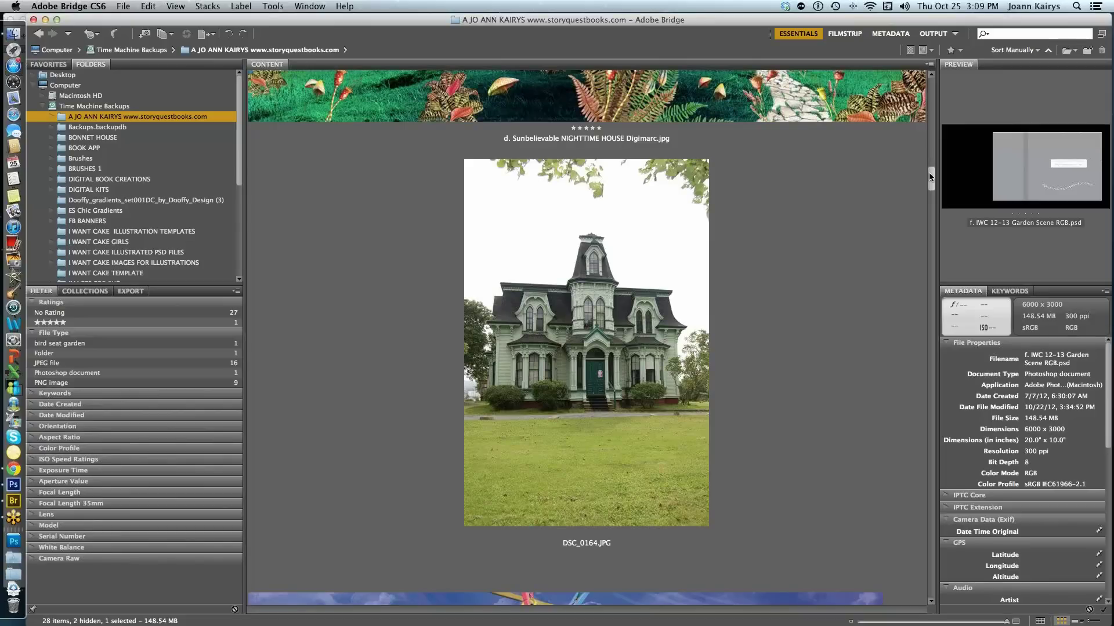
left_click_drag(928, 172, 928, 170)
scroll(928, 171, "up", 10)
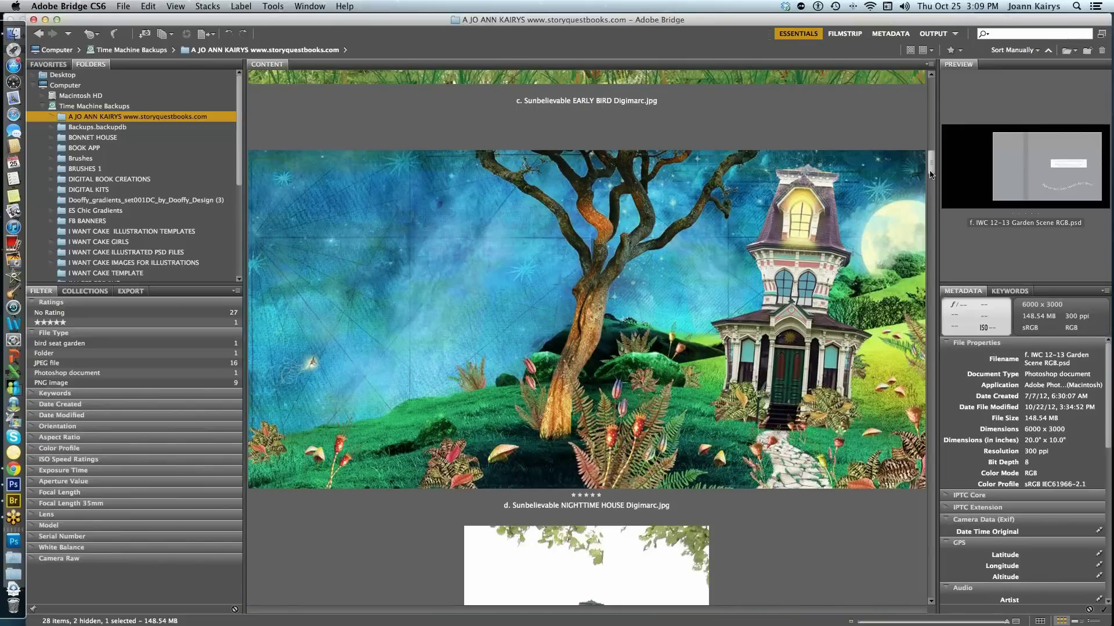
scroll(930, 174, "down", 1)
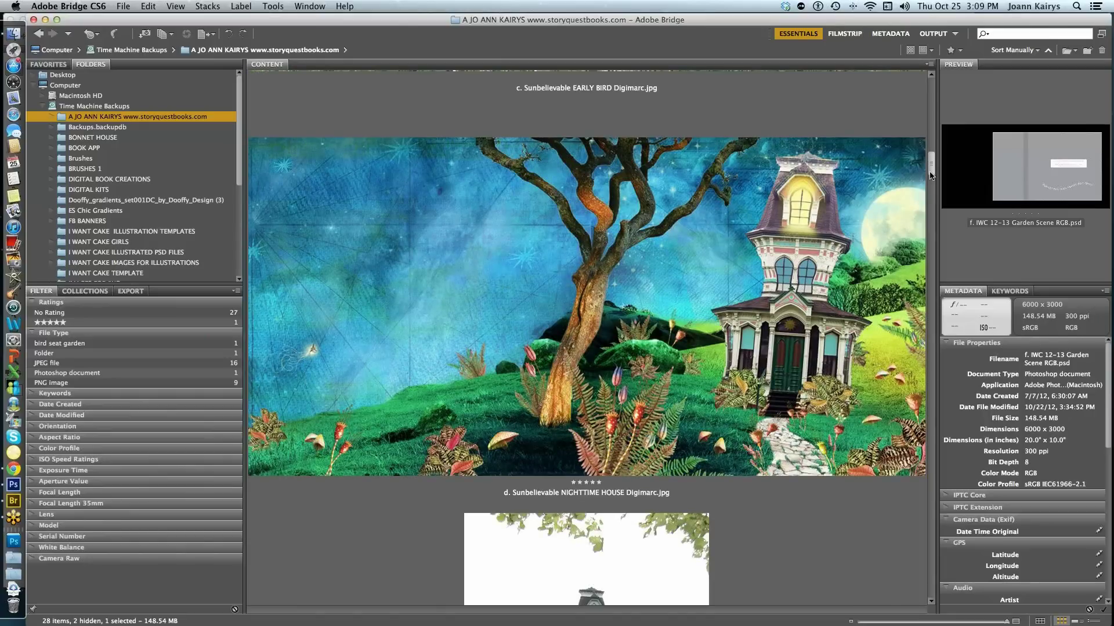
scroll(931, 174, "down", 1)
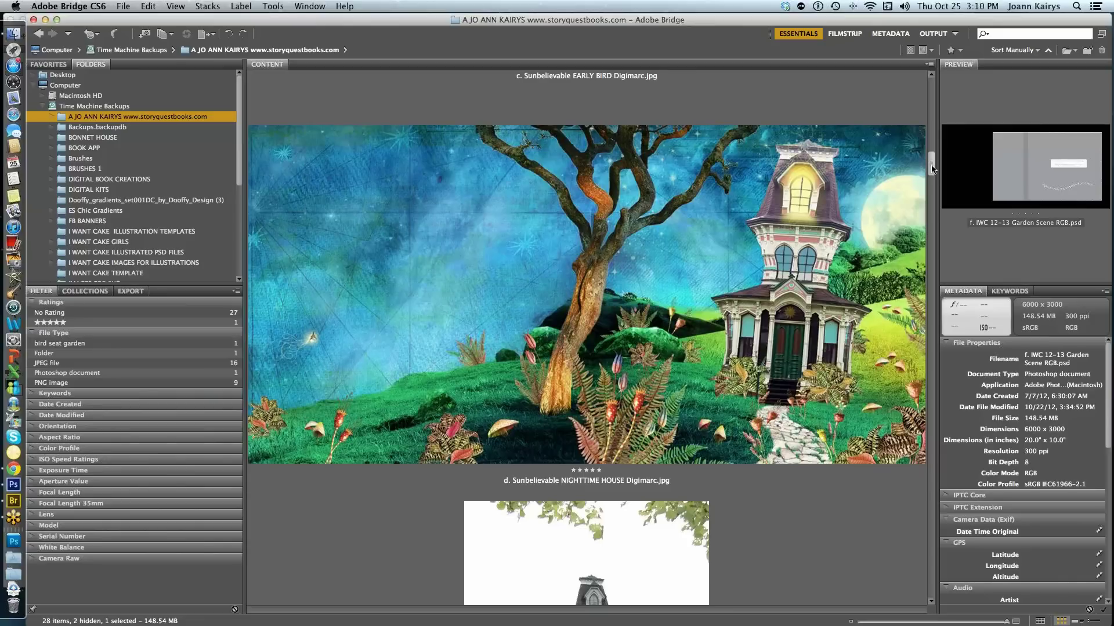
scroll(931, 170, "down", 1)
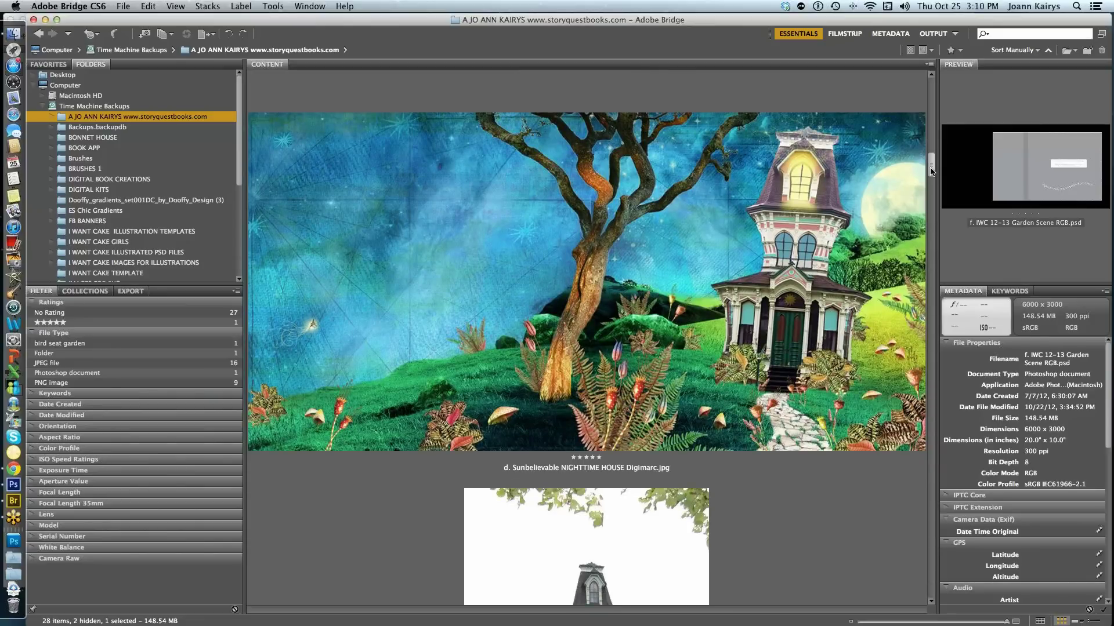
scroll(931, 171, "down", 1)
left_click_drag(931, 170, 925, 200)
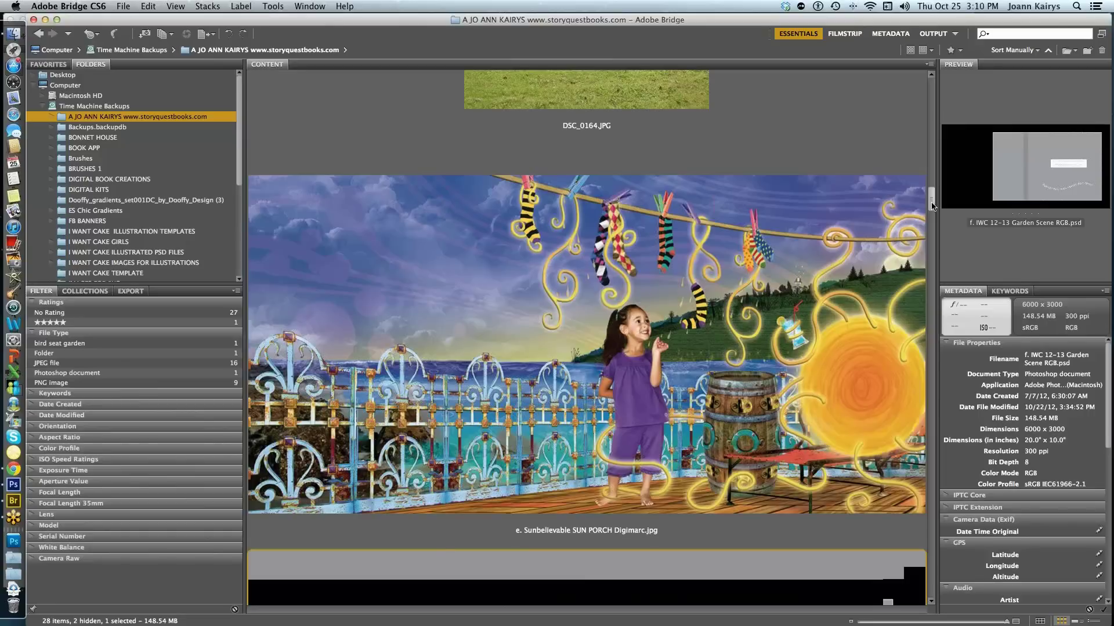
Scroll to 'f. IWC 12–13 Garden Scene RGB.psd' and bring up its Open With > Adobe Photoshop CS6 menu.
scroll(932, 206, "down", 2)
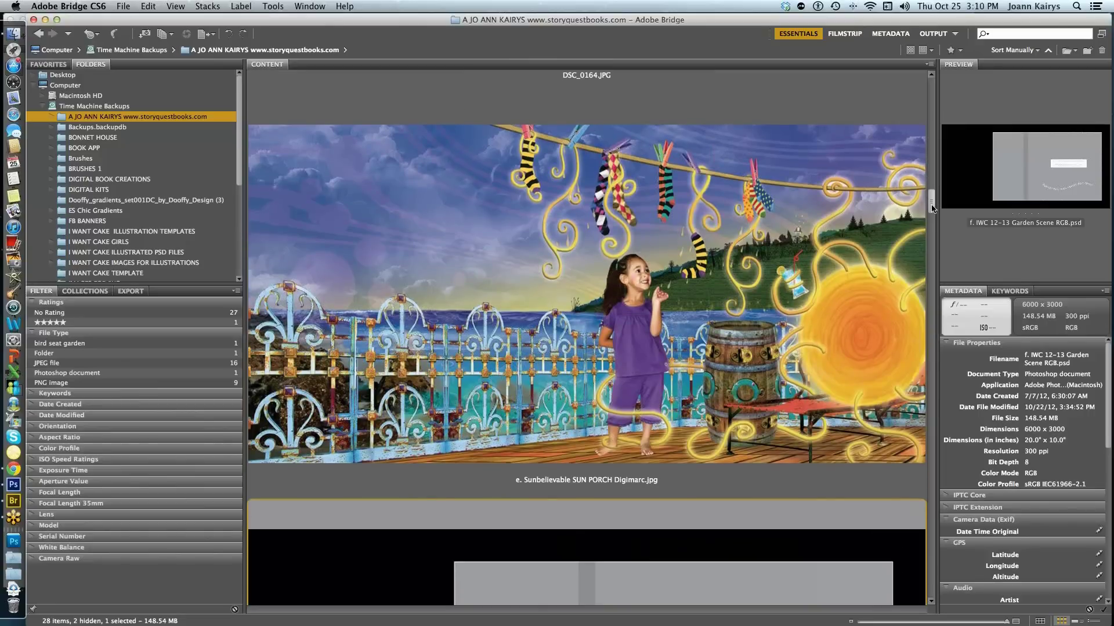
scroll(932, 208, "down", 4)
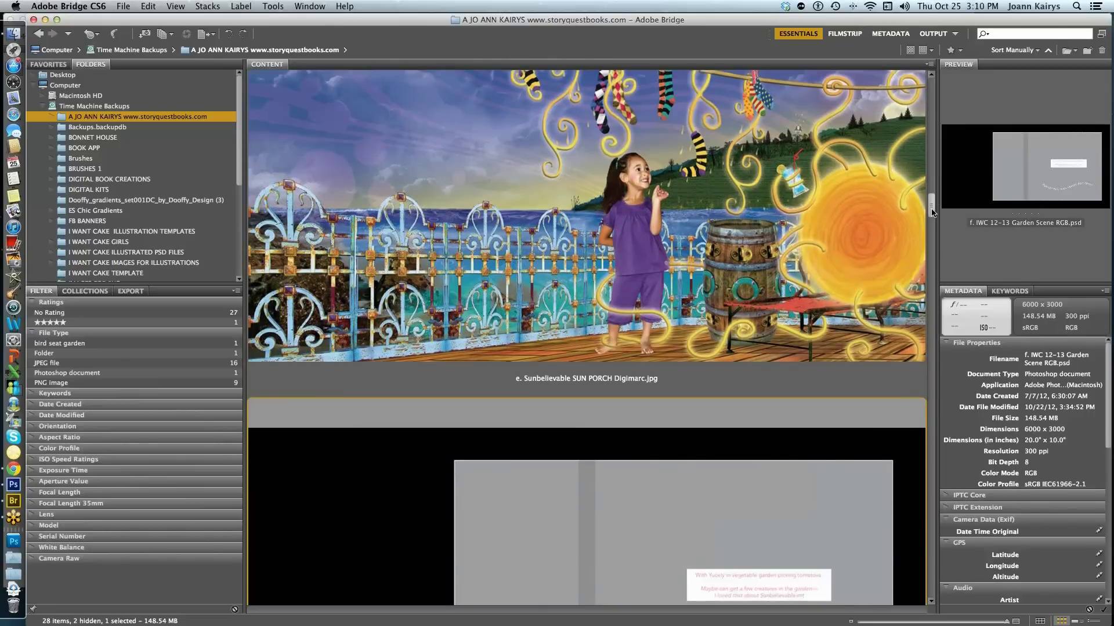
scroll(932, 212, "down", 4)
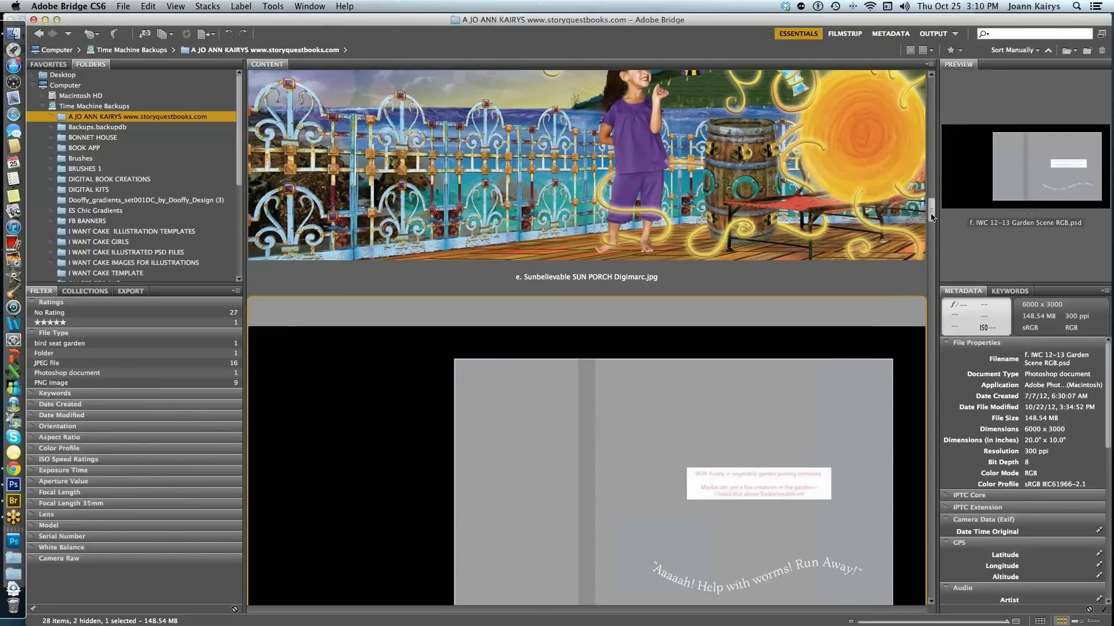
scroll(932, 217, "down", 4)
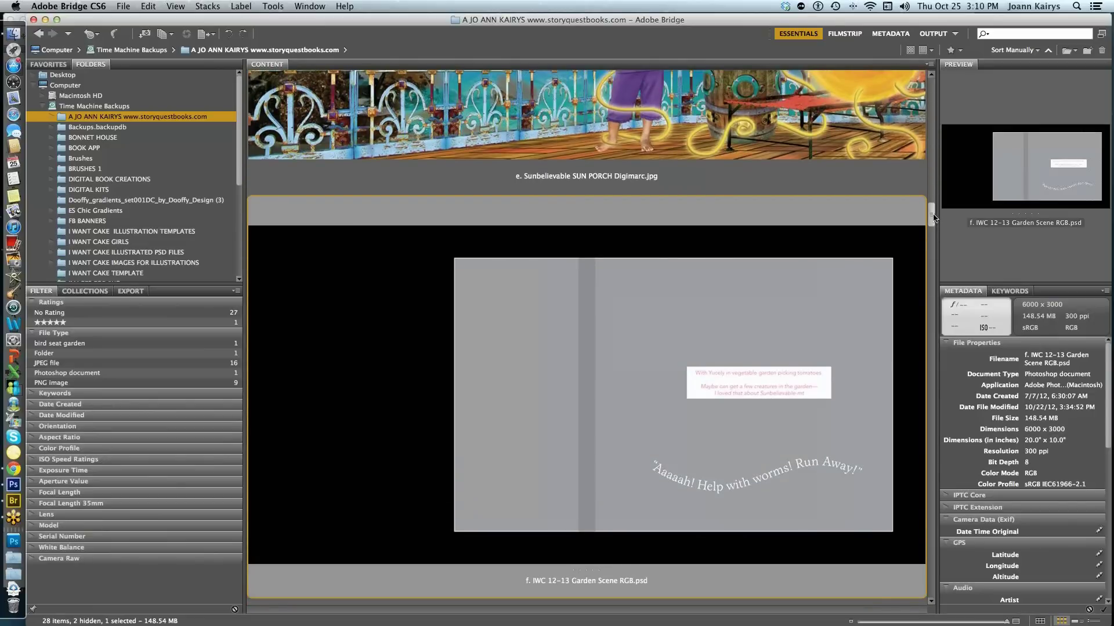
scroll(933, 218, "down", 2)
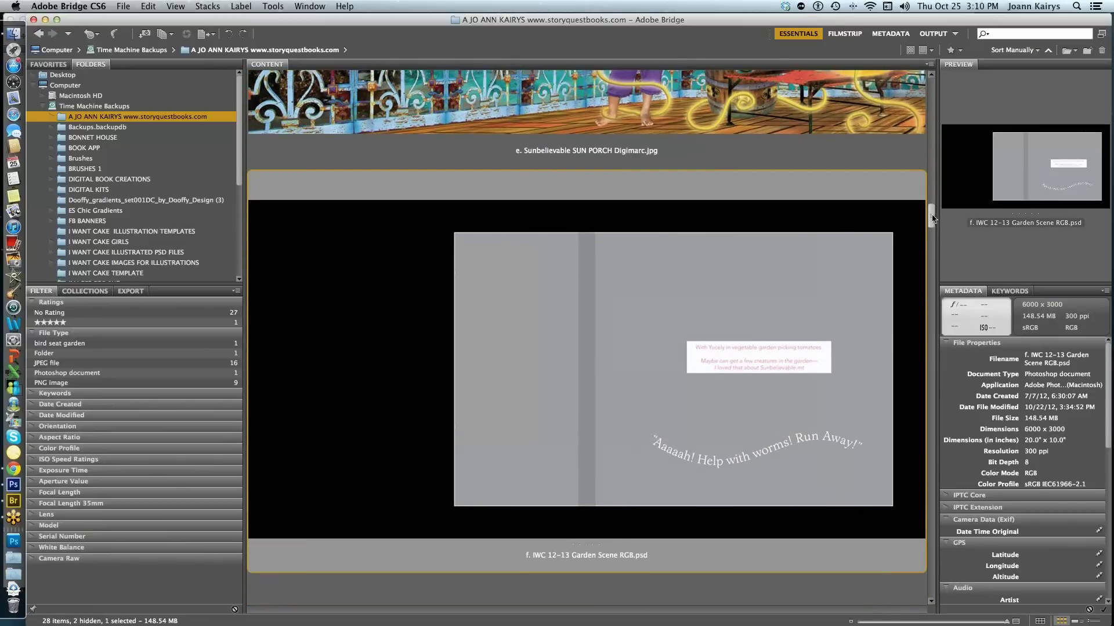
right_click(557, 369)
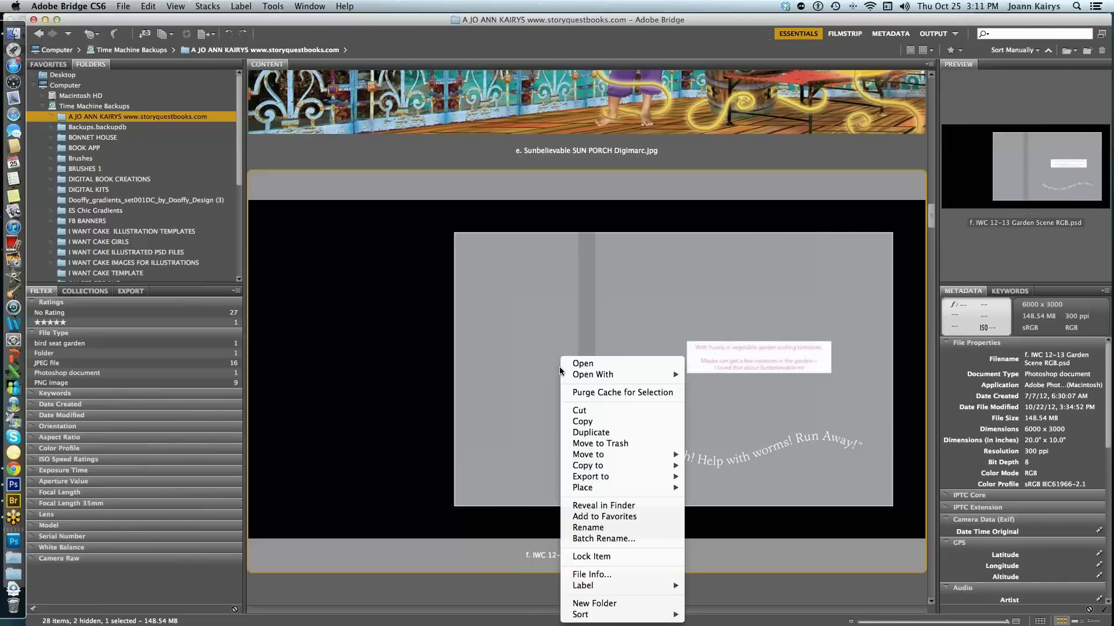
mouse_move(566, 375)
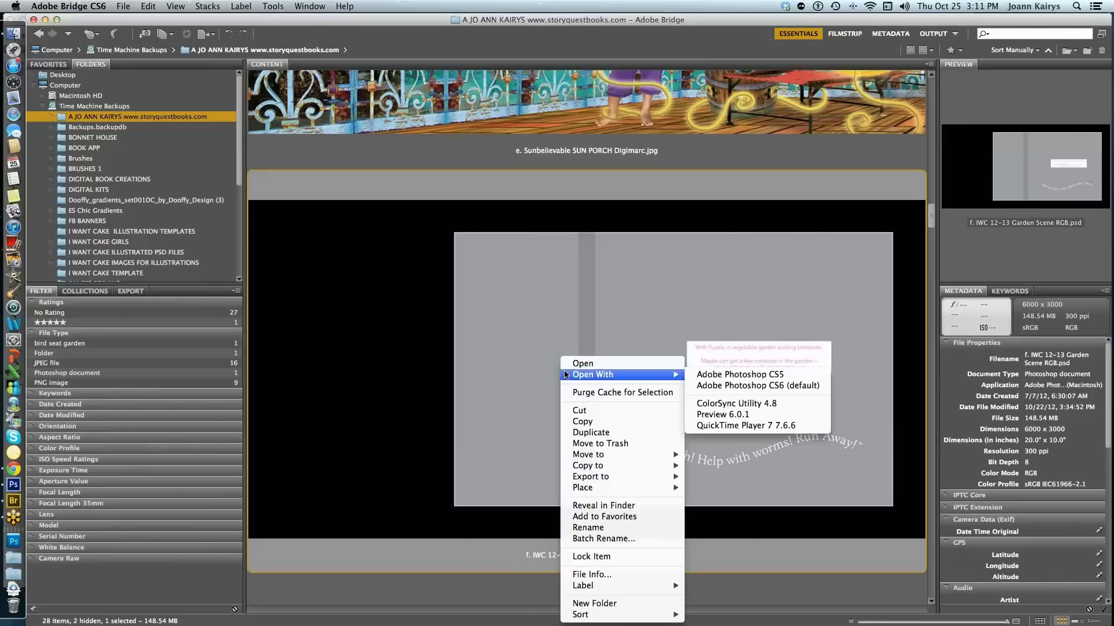
Open the Garden Scene spread in Photoshop, zoom to 16.67% and hide all the guide layers.
left_click(716, 386)
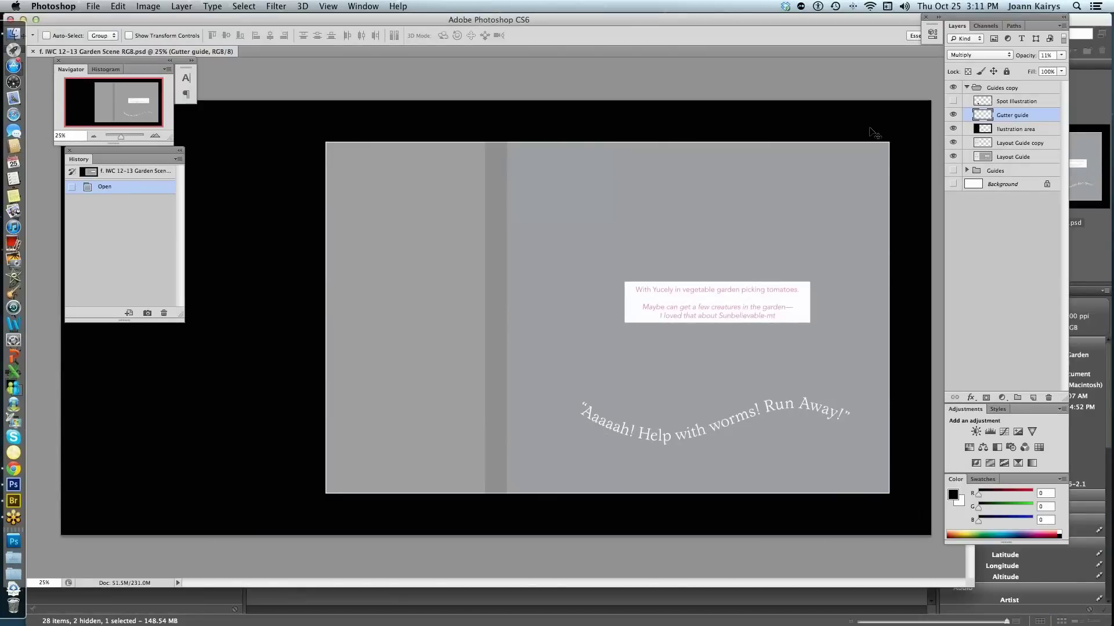
left_click_drag(966, 22, 978, 22)
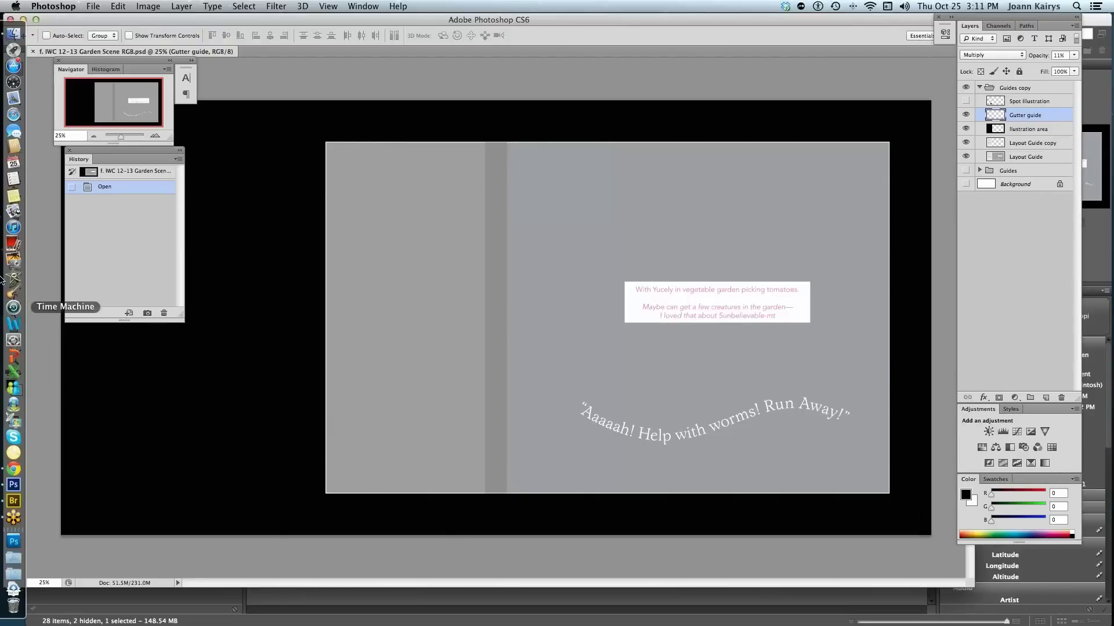
left_click(93, 136)
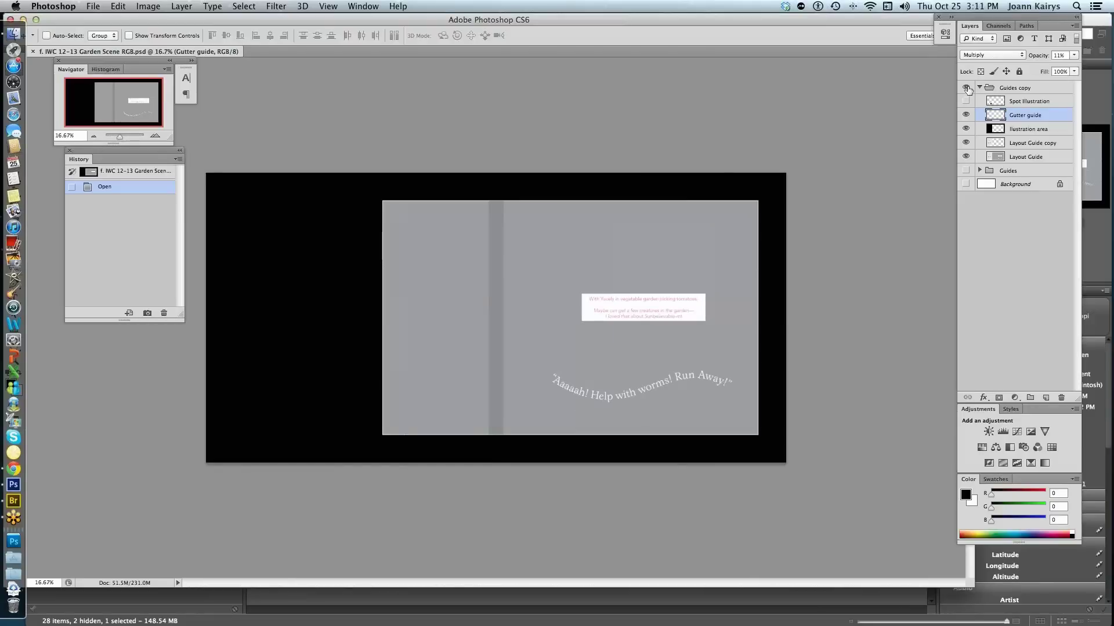
left_click_drag(966, 90, 965, 156)
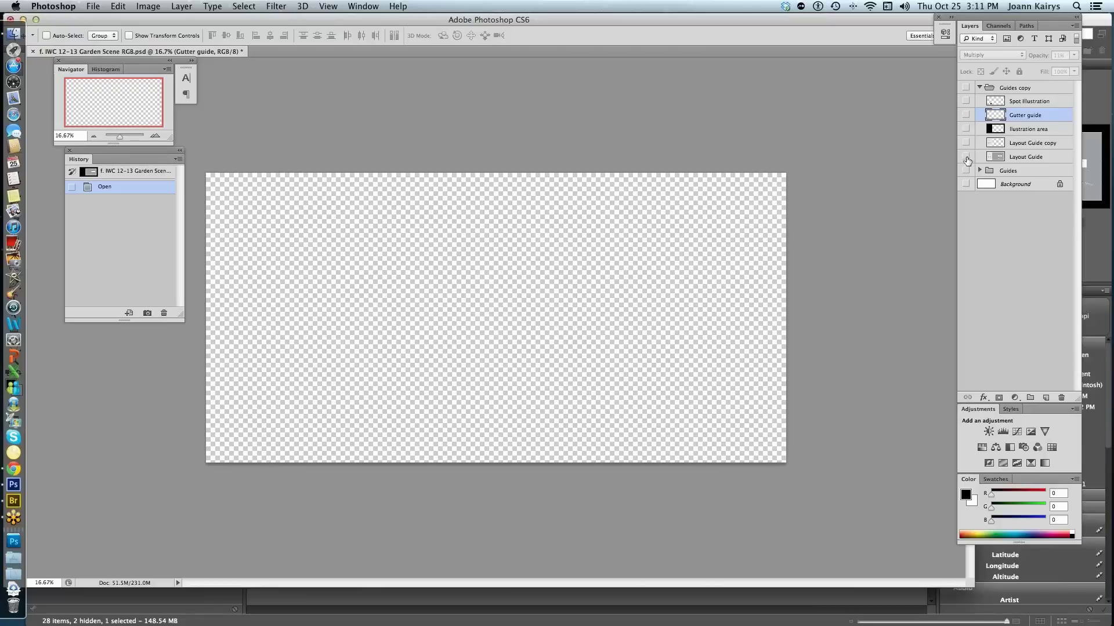
Make the Layout Guide copy and Illustration area layers visible while keeping Layout Guide hidden.
left_click(966, 158)
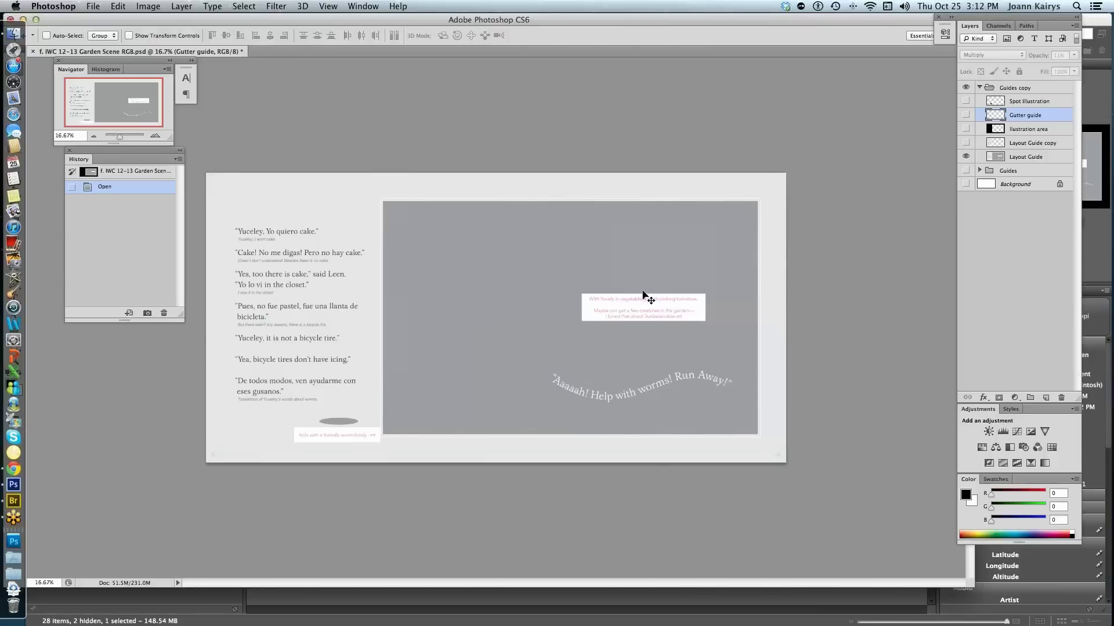
left_click(966, 157)
left_click(965, 143)
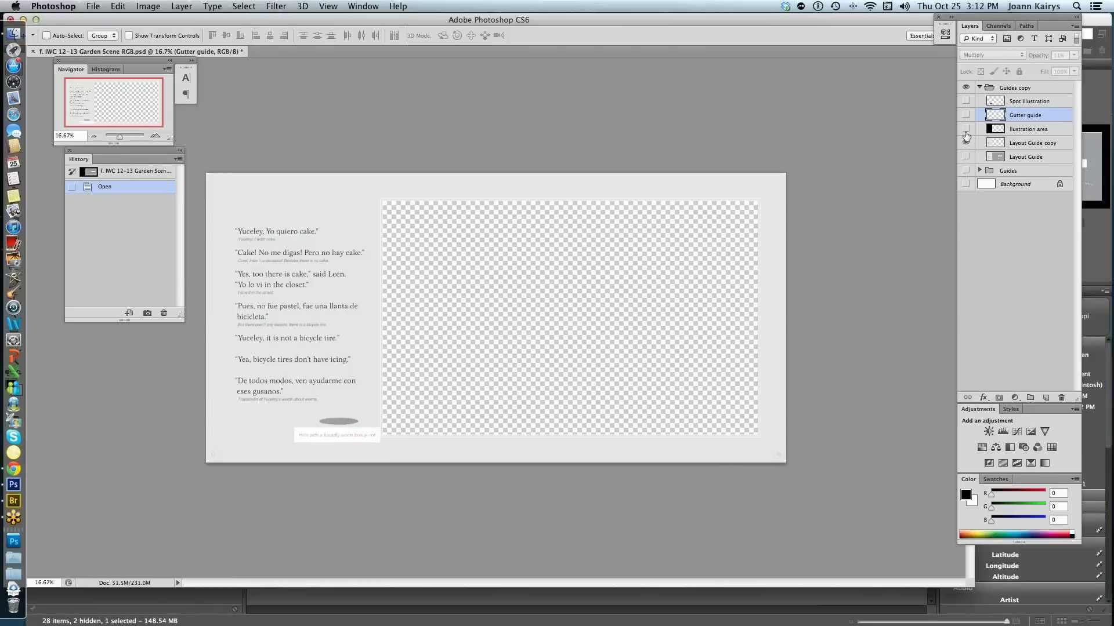
left_click(965, 129)
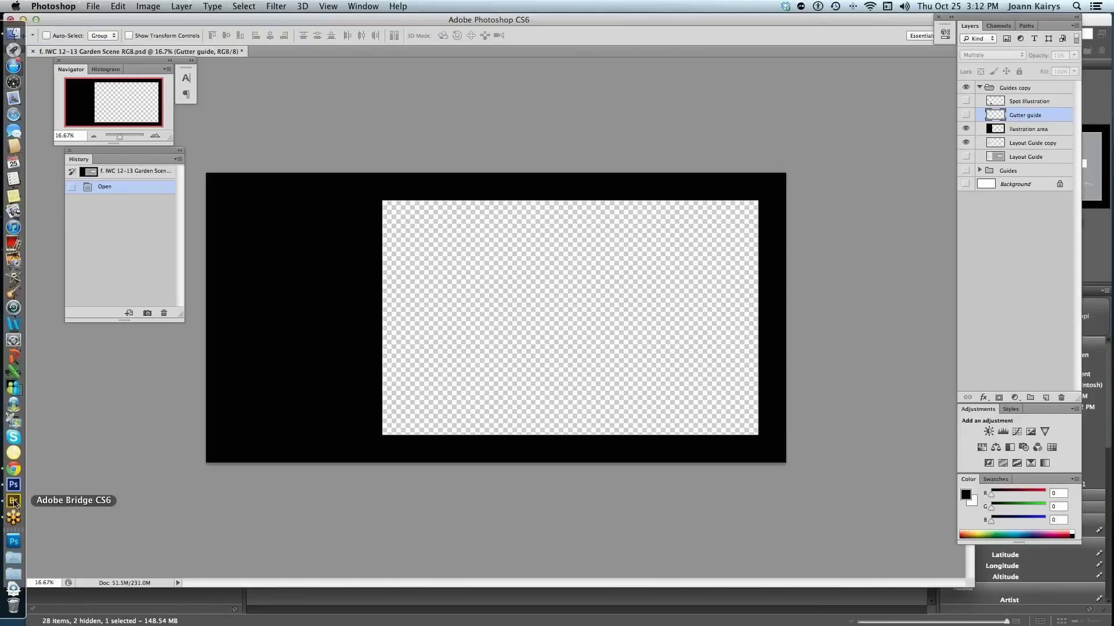
Return to Bridge, scroll to 'g. Oct 25 Original Garden Photo.jpg' and shift the window aside.
left_click(15, 503)
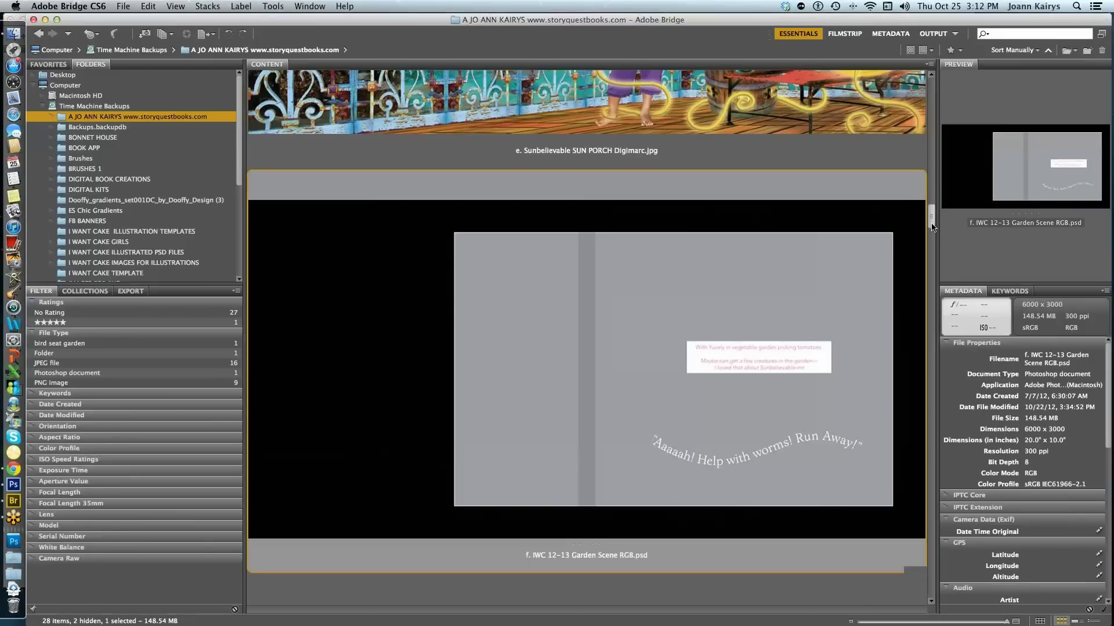
scroll(932, 228, "down", 1)
left_click_drag(932, 228, 932, 231)
scroll(686, 398, "down", 5)
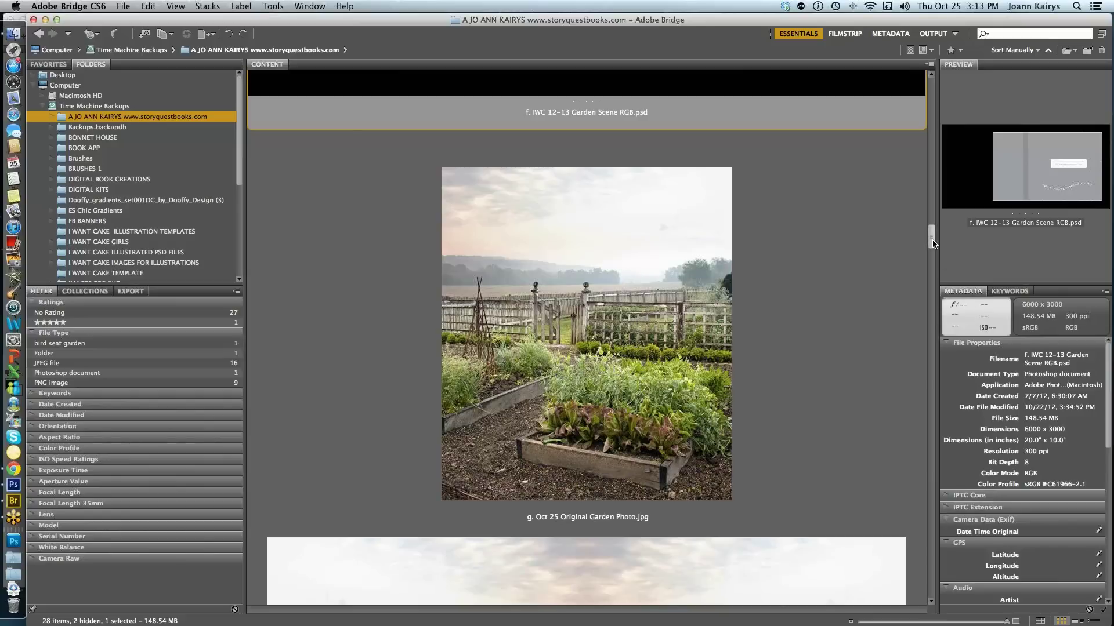
scroll(933, 243, "down", 1)
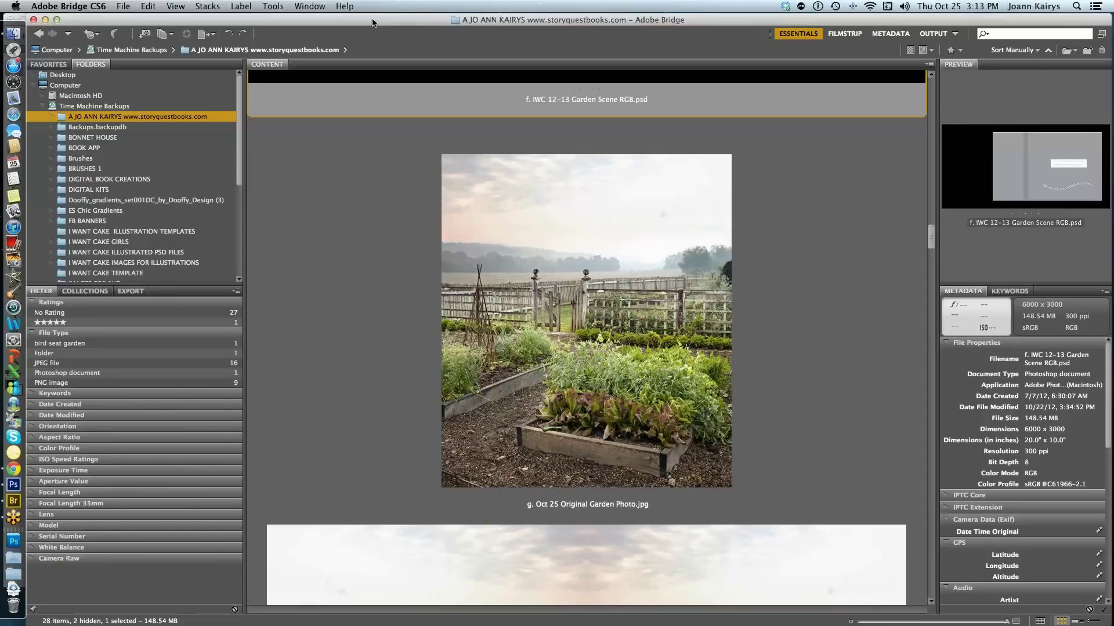
left_click_drag(372, 23, 221, 23)
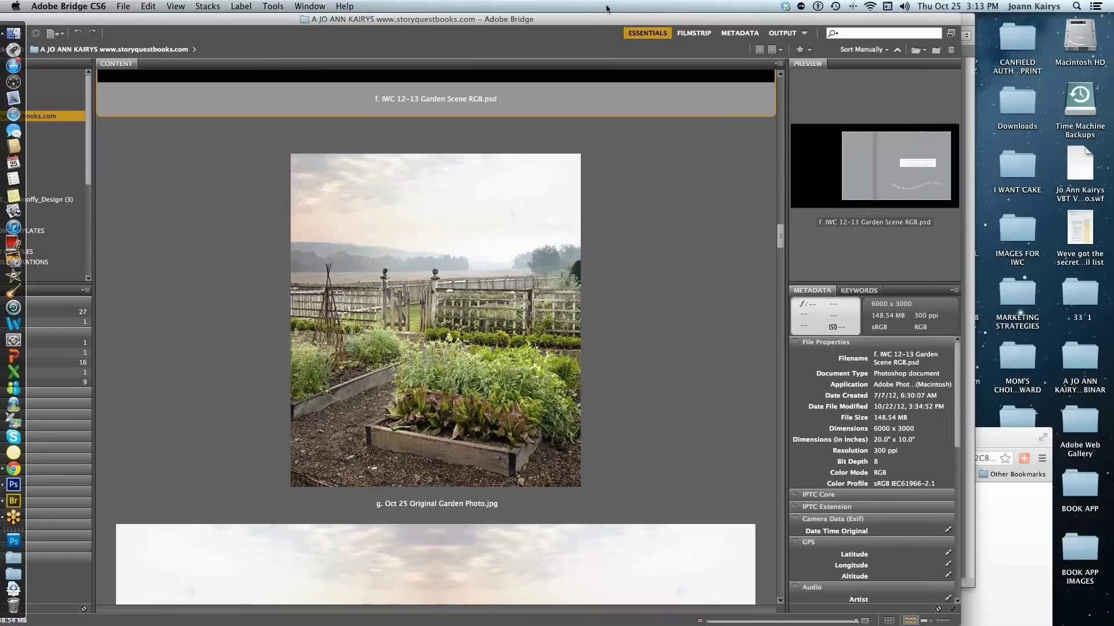
Drag the Oct 25 garden photo from Bridge into the spread and move it to the right half.
left_click_drag(606, 8, 583, 12)
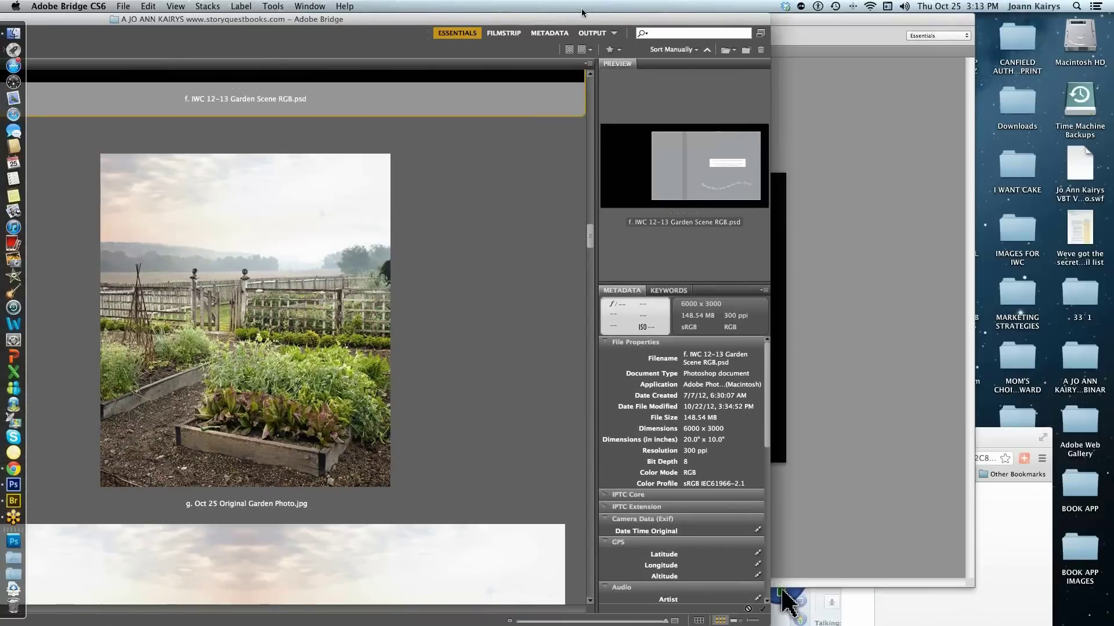
left_click_drag(705, 22, 493, 24)
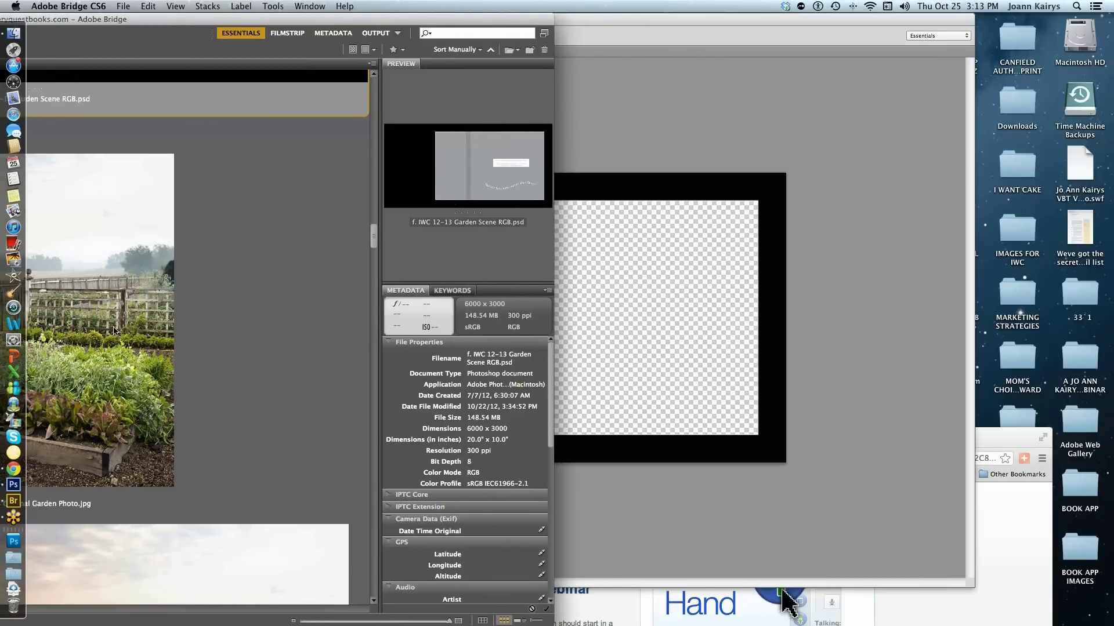
left_click(93, 304)
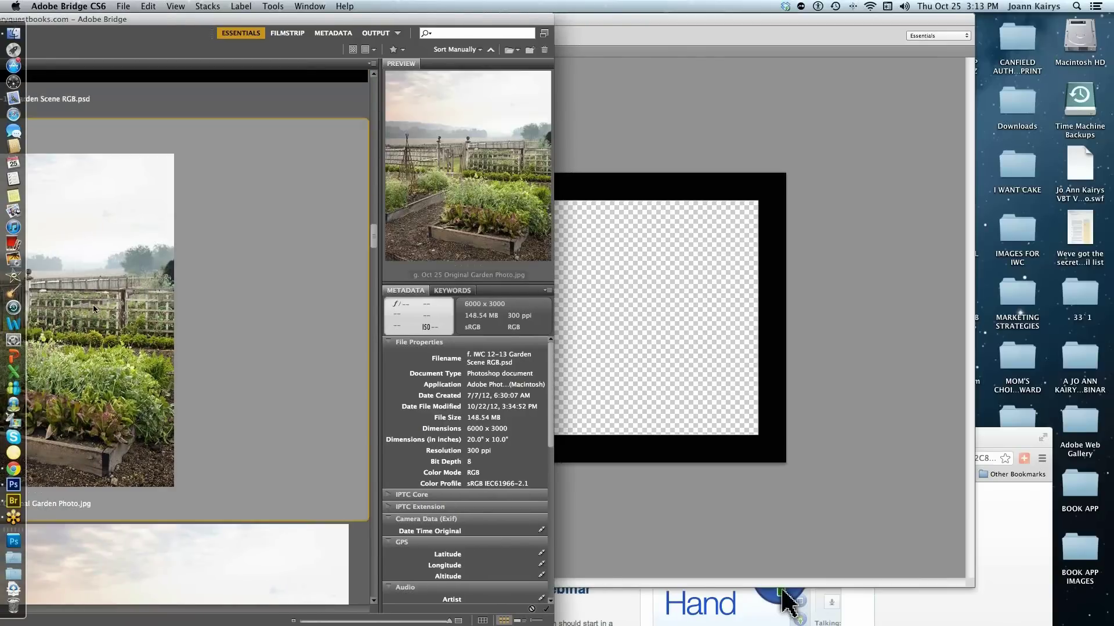
left_click_drag(99, 305, 643, 306)
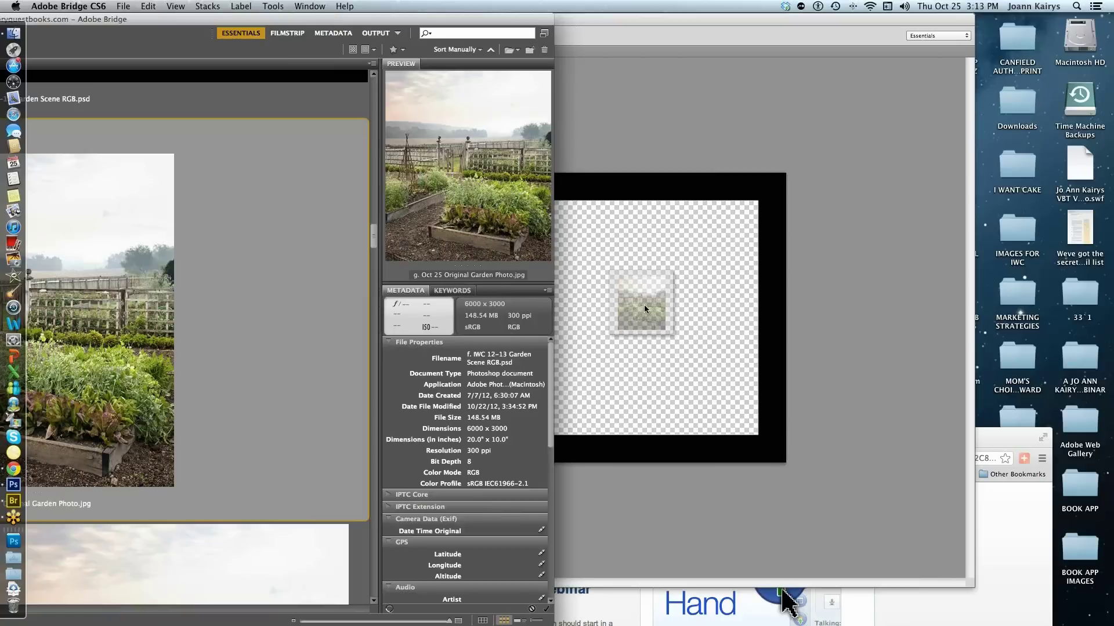
left_click_drag(644, 304, 644, 305)
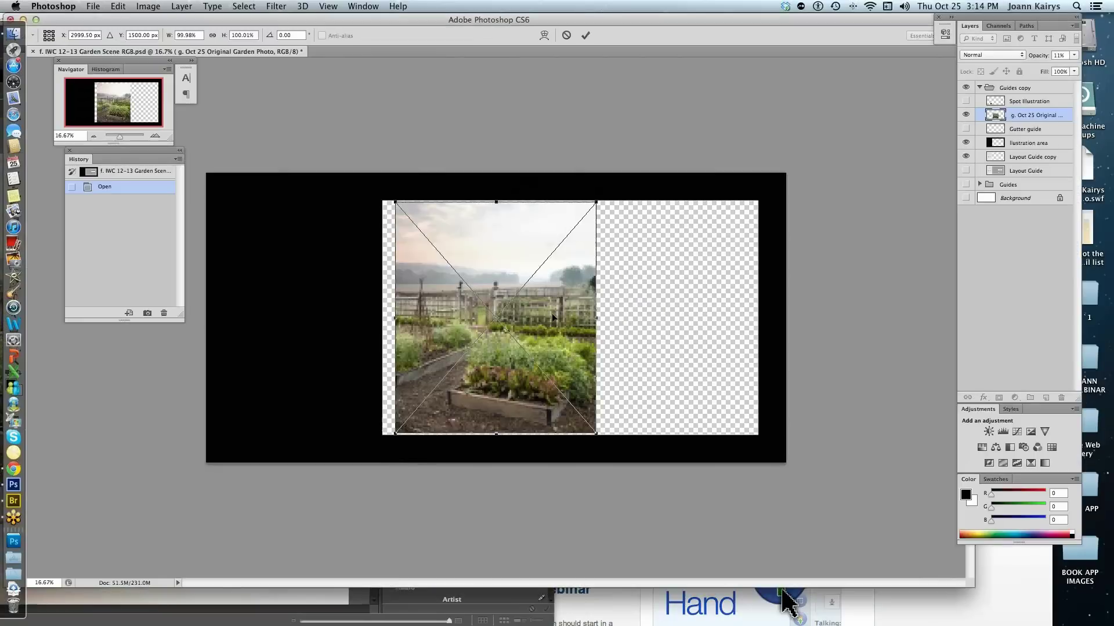
left_click_drag(551, 313, 712, 314)
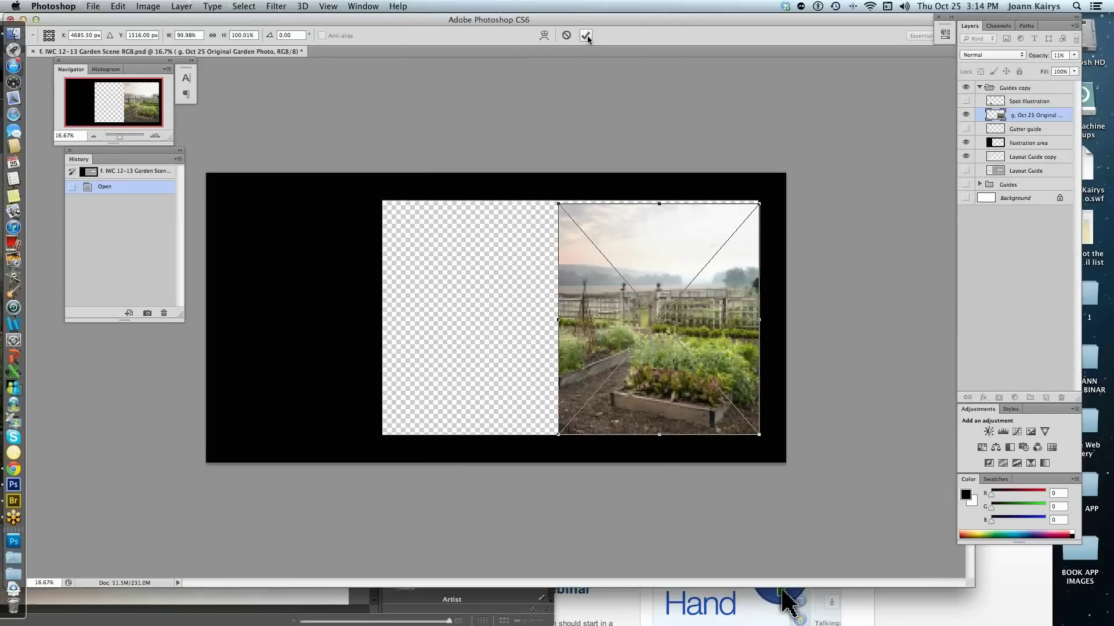
Commit the placed garden photo, nudge it, and move its layer lower in the stack.
left_click(586, 36)
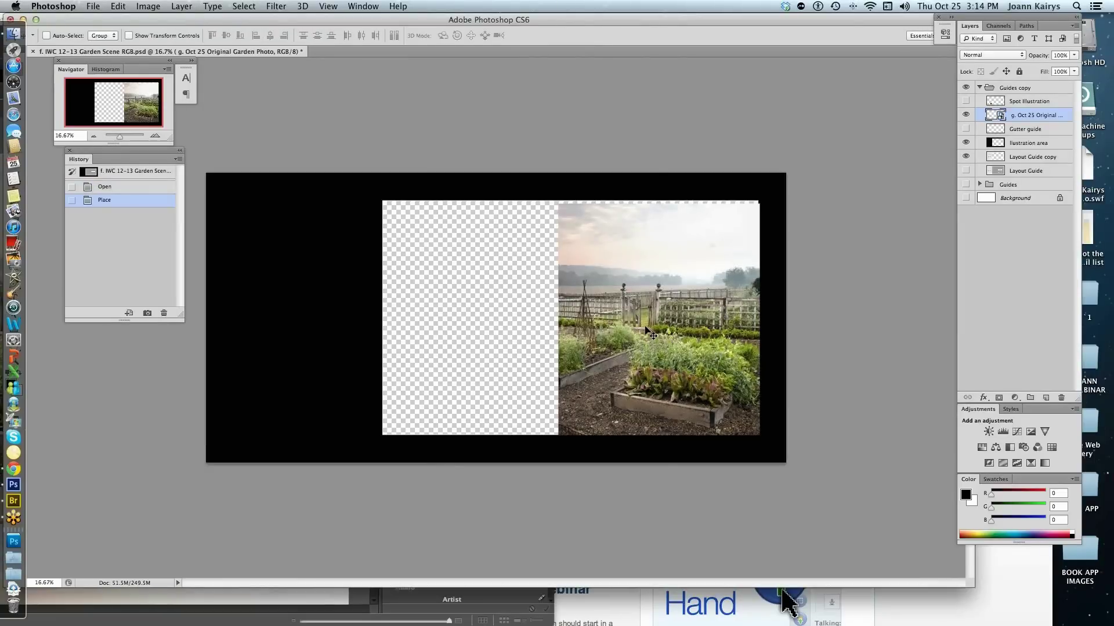
left_click_drag(641, 326, 645, 326)
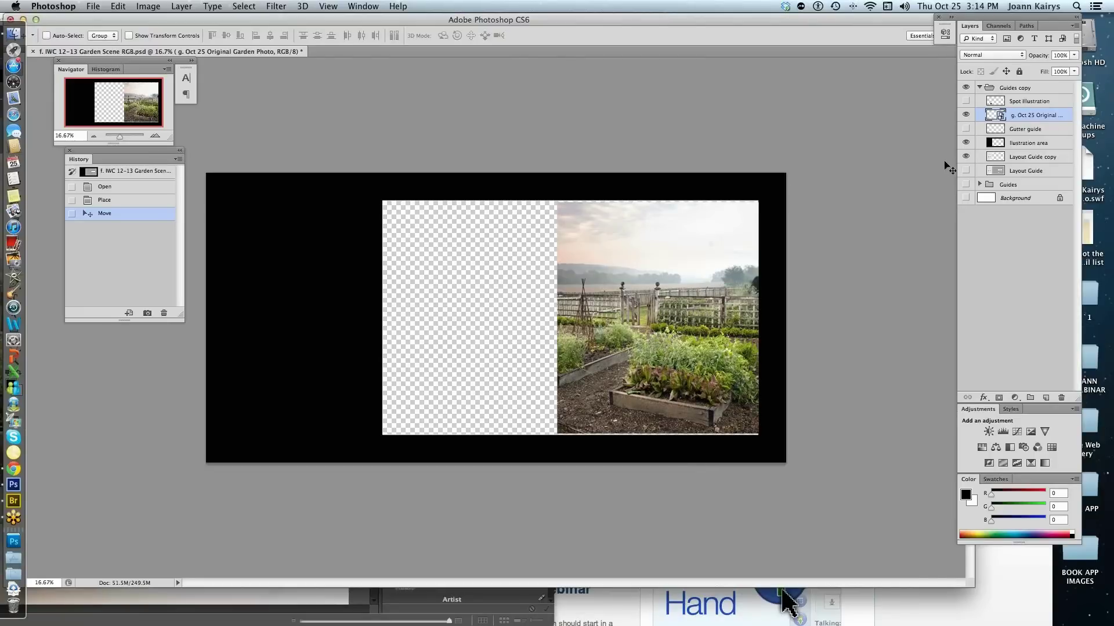
mouse_move(656, 317)
left_mouse_down()
mouse_move(661, 303)
mouse_move(643, 316)
mouse_move(656, 315)
left_mouse_up()
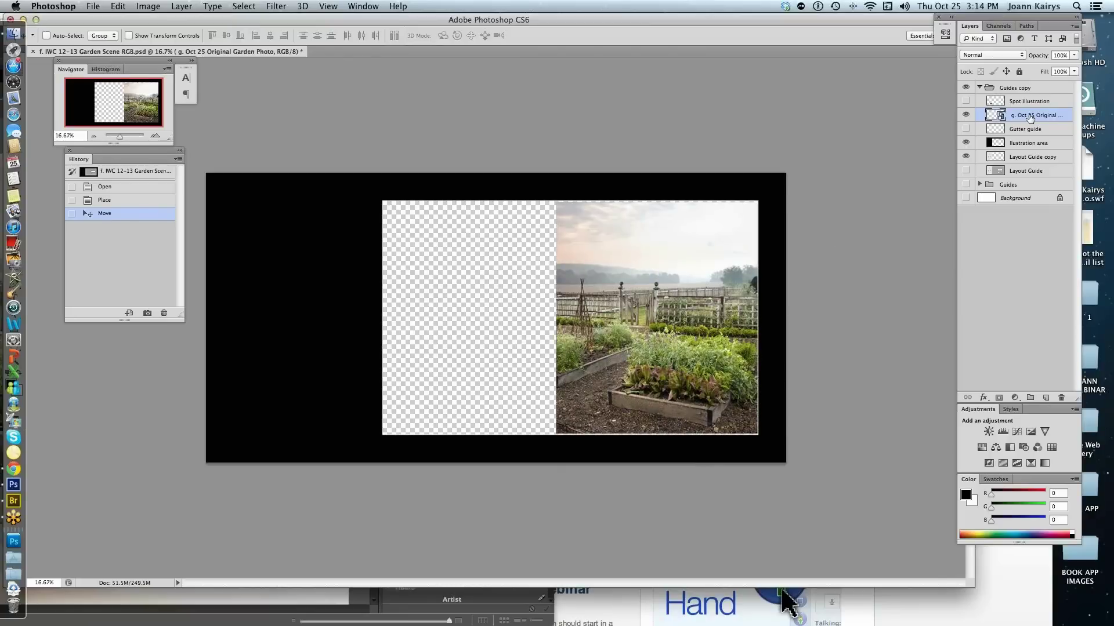
left_click_drag(1030, 118, 1024, 176)
left_click_drag(715, 282, 715, 287)
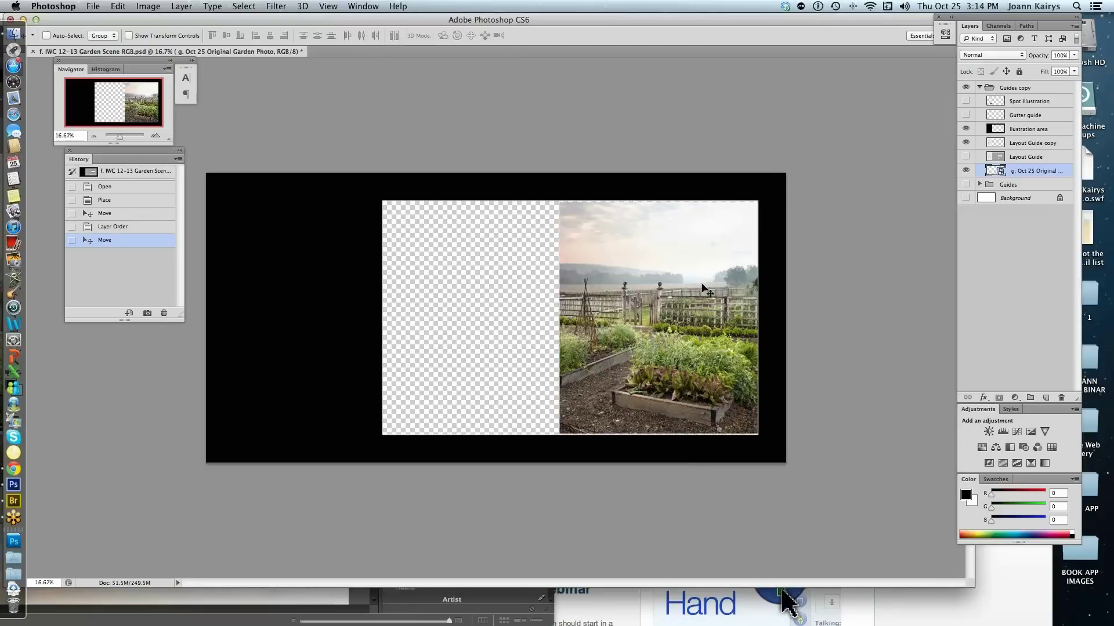
Enlarge the garden photo with Free Transform from both corners, then nudge it toward the center.
key("super+t")
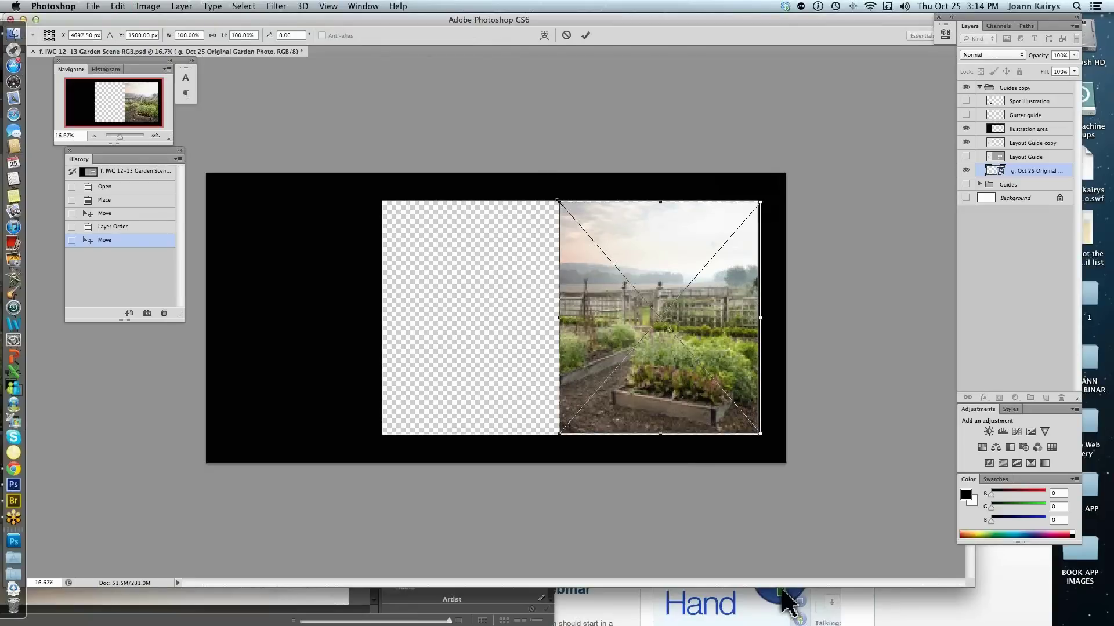
left_click_drag(559, 202, 556, 198)
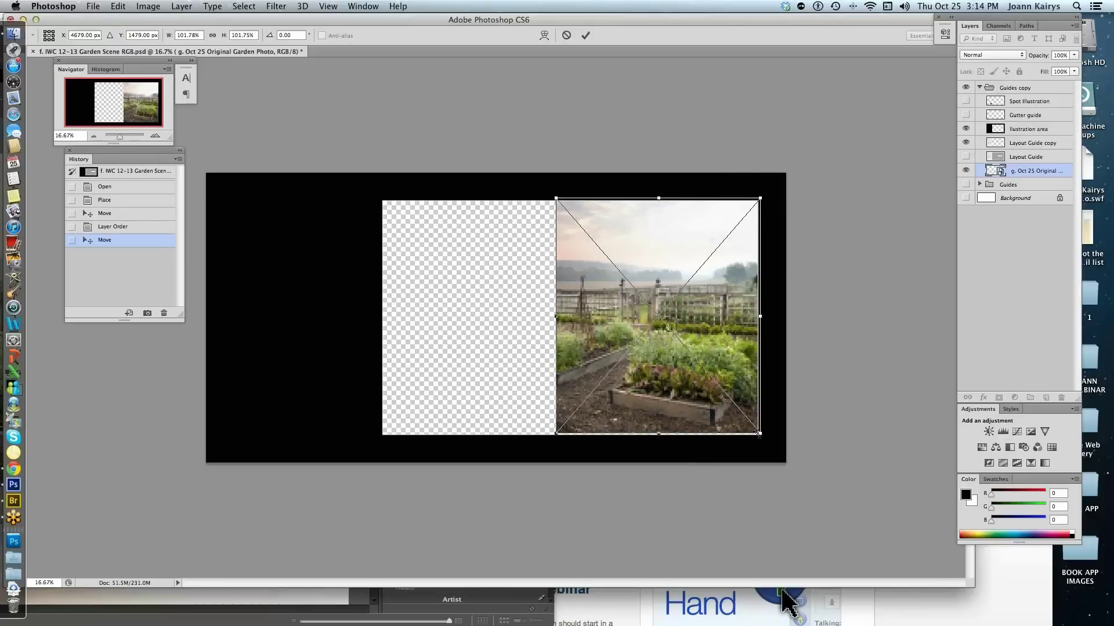
left_click_drag(759, 433, 764, 437)
left_click(587, 36)
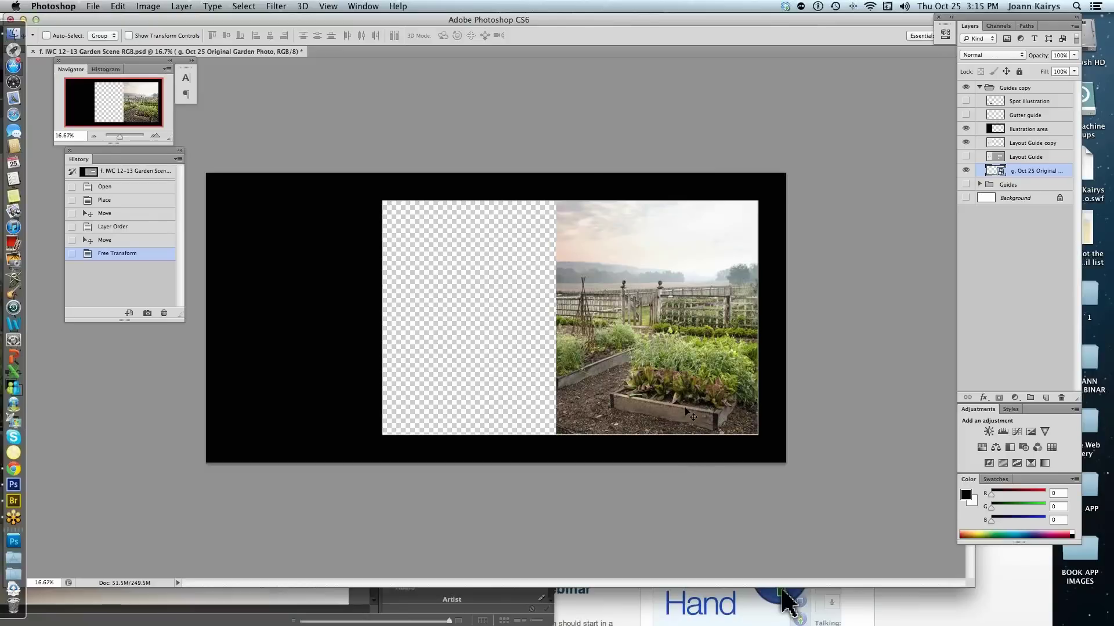
left_click_drag(686, 410, 680, 411)
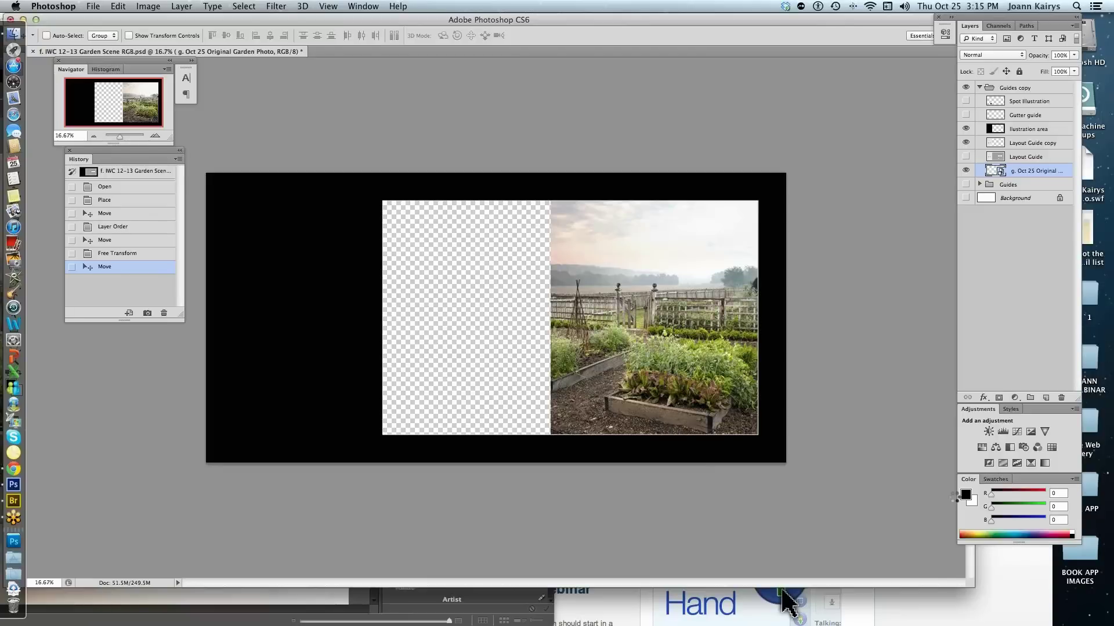
Drag the mirrored garden panorama from Bridge onto the spread's right page and commit it as layer g.1.
left_click(348, 605)
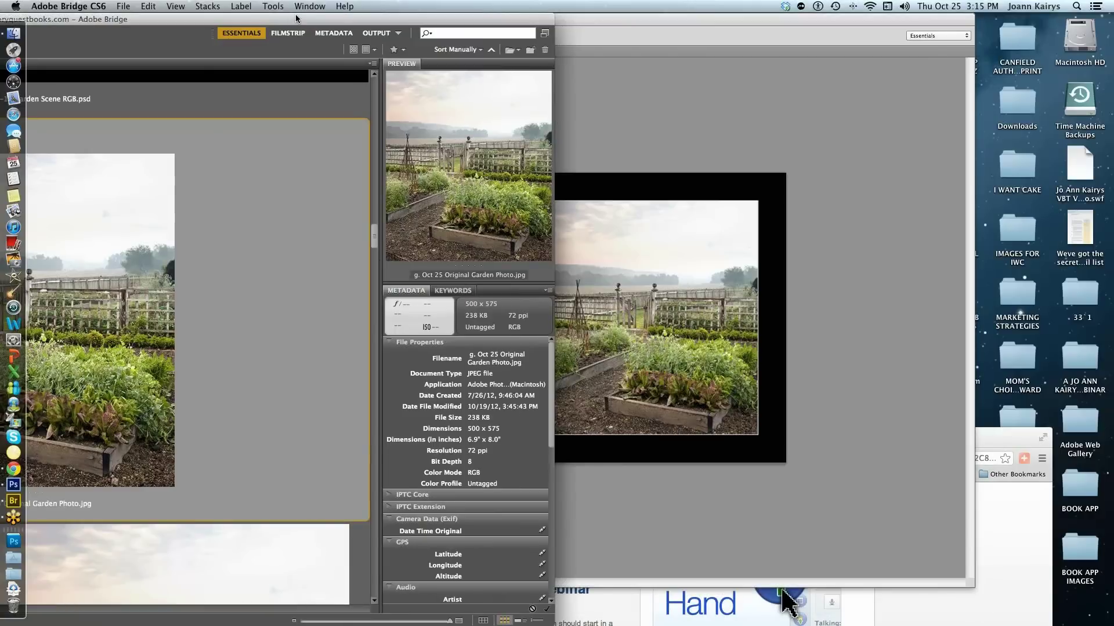
left_click_drag(296, 18, 539, 18)
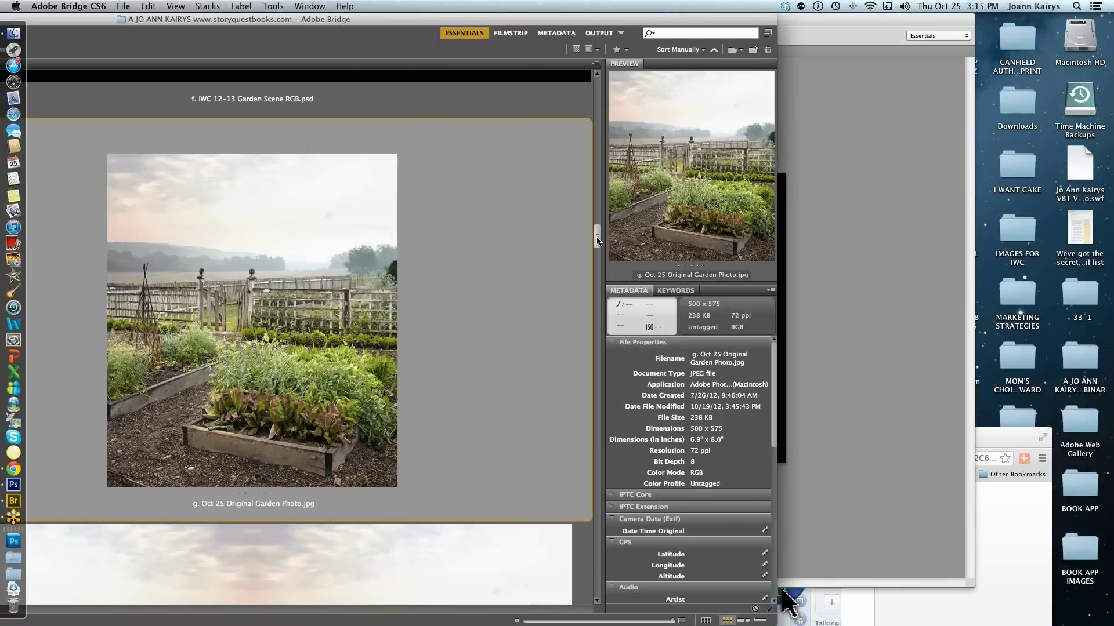
left_click_drag(598, 239, 593, 257)
left_click_drag(409, 18, 122, 19)
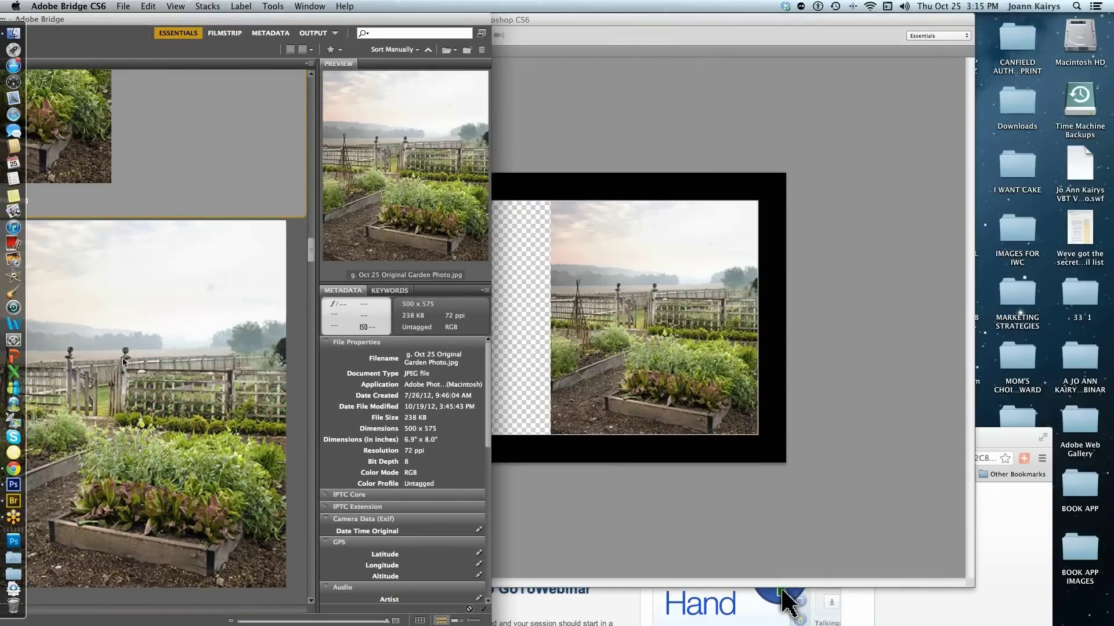
left_click_drag(130, 334, 652, 312)
key("Return")
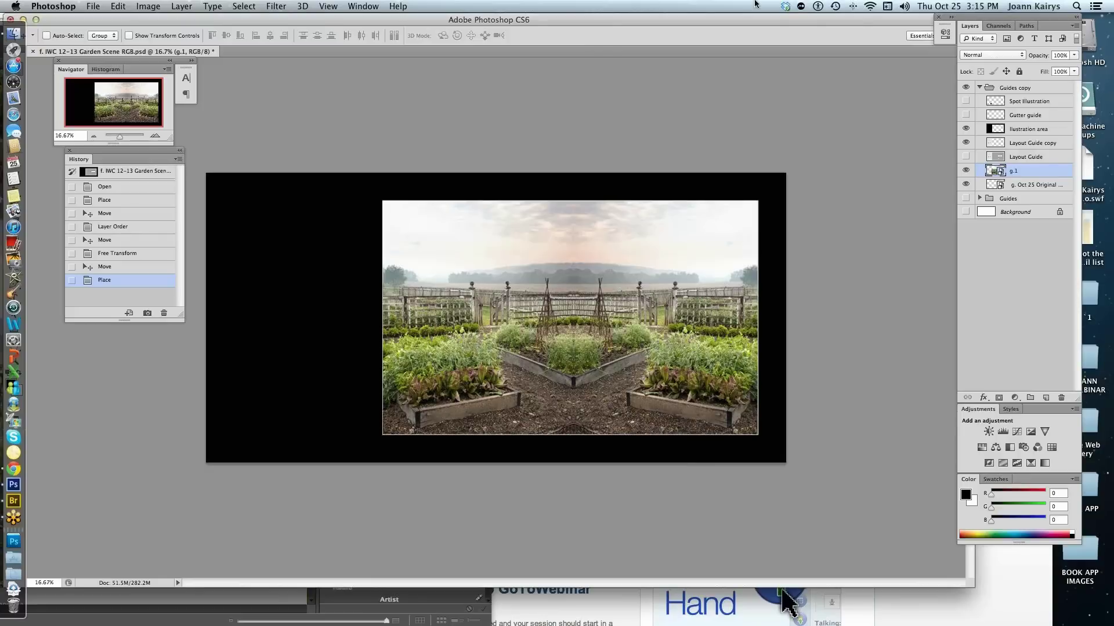
Hide the Oct 25 photo layer, create 'g.1 copy' with Duplicate Layer, then hide g.1.
left_click(964, 186)
left_click_drag(976, 19, 876, 32)
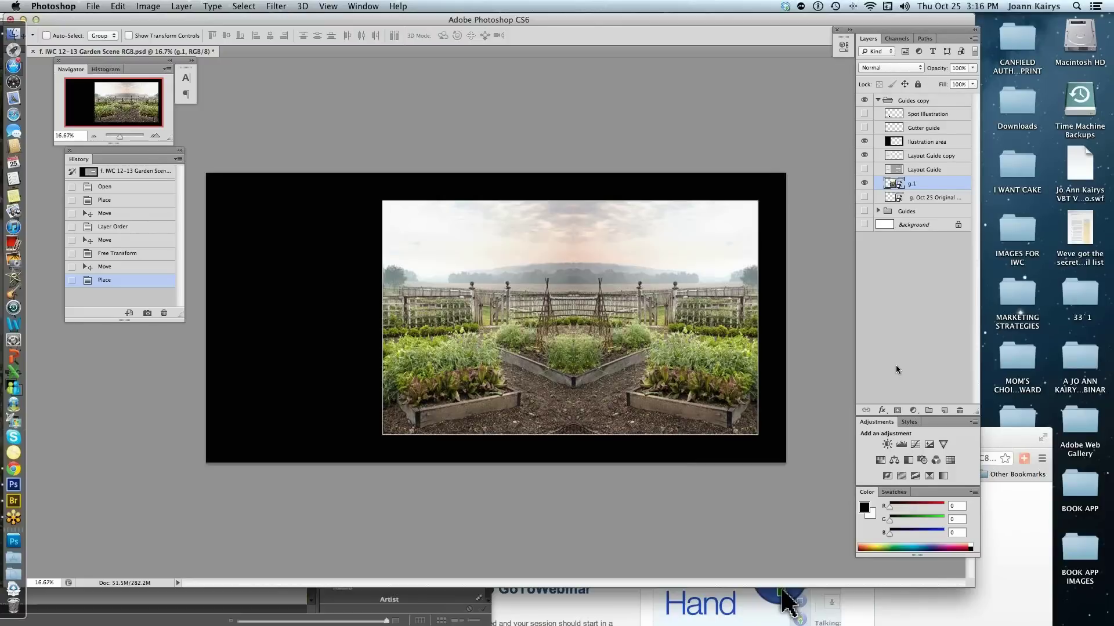
right_click(926, 185)
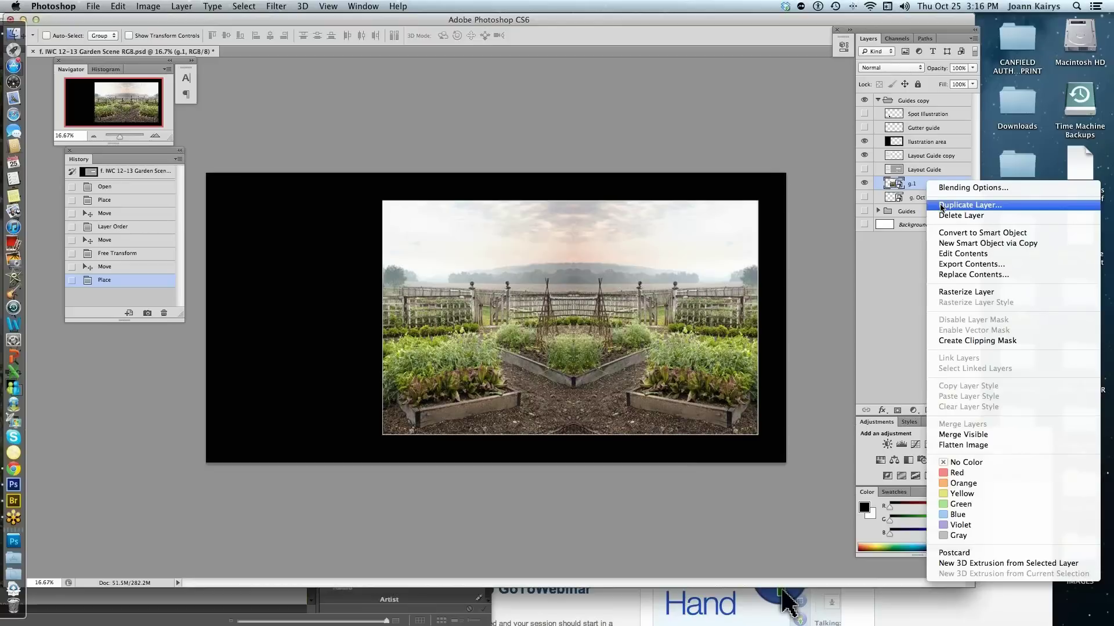
left_click(941, 206)
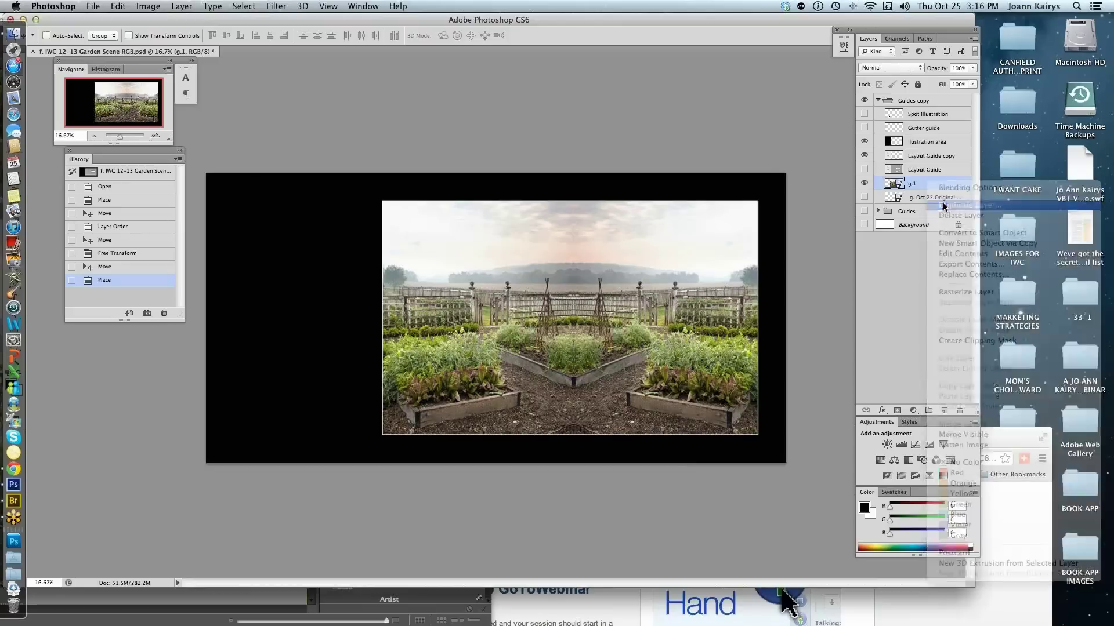
left_click(859, 346)
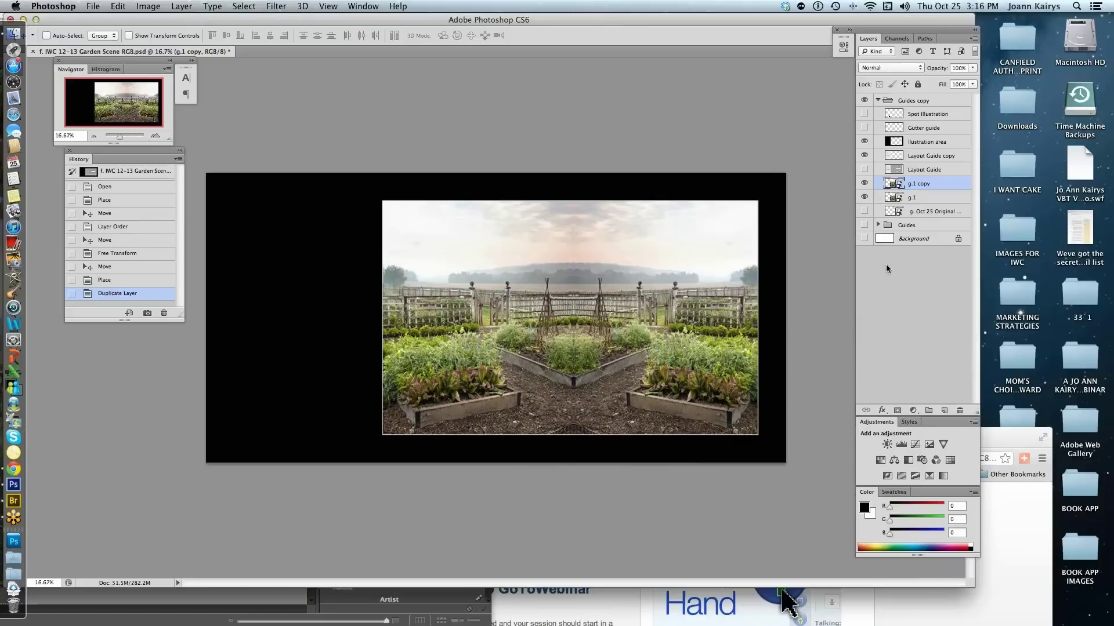
left_click(865, 197)
Launch Filter > Topaz Labs > Topaz Adjust 5 on the g.1 copy layer.
left_click(277, 7)
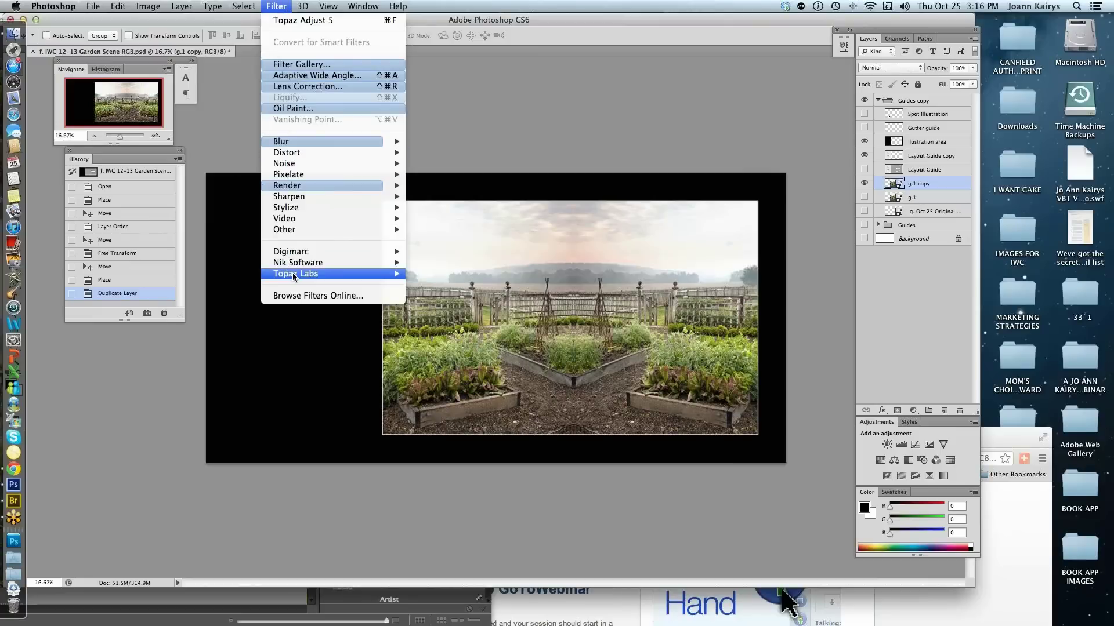
mouse_move(293, 274)
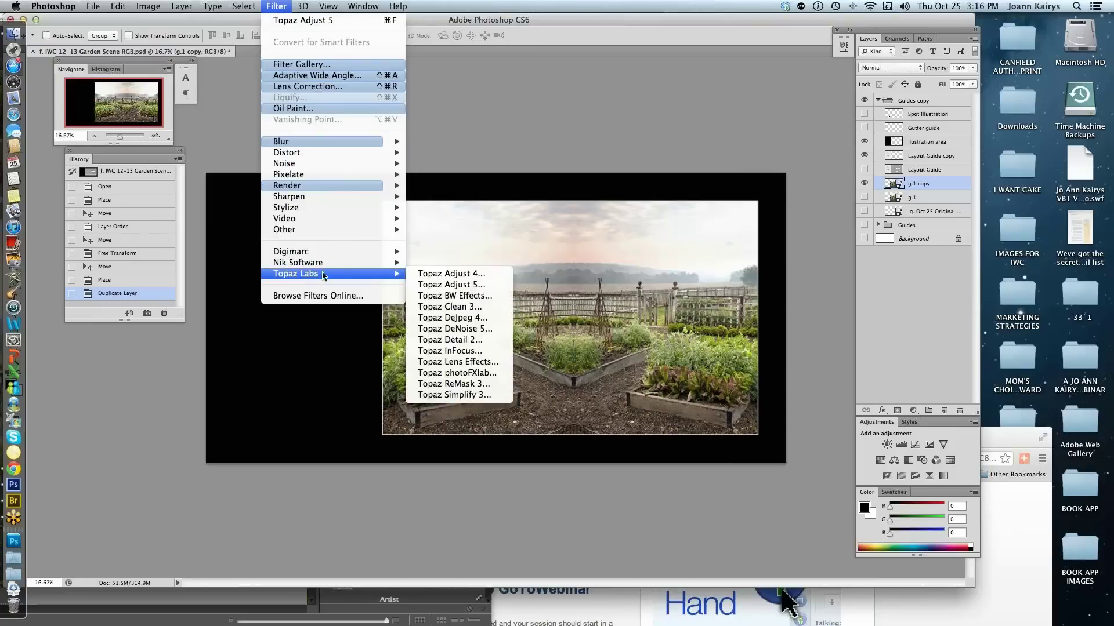
left_click(446, 285)
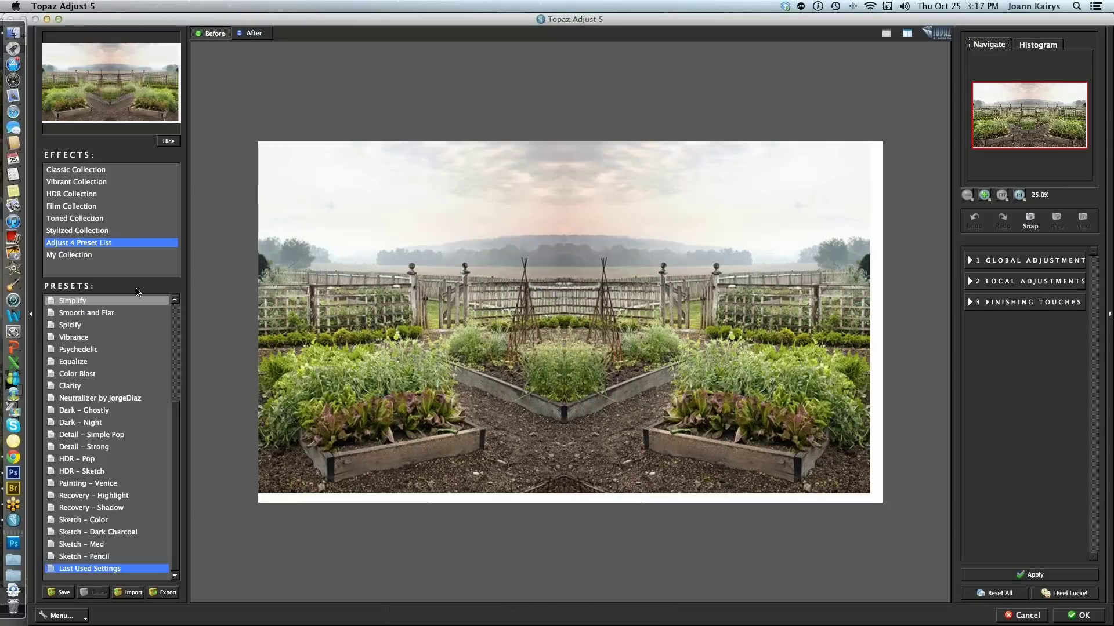
Scroll the Adjust 4 Preset List back up so Exposure Correction onward is visible.
left_click_drag(178, 430, 170, 318)
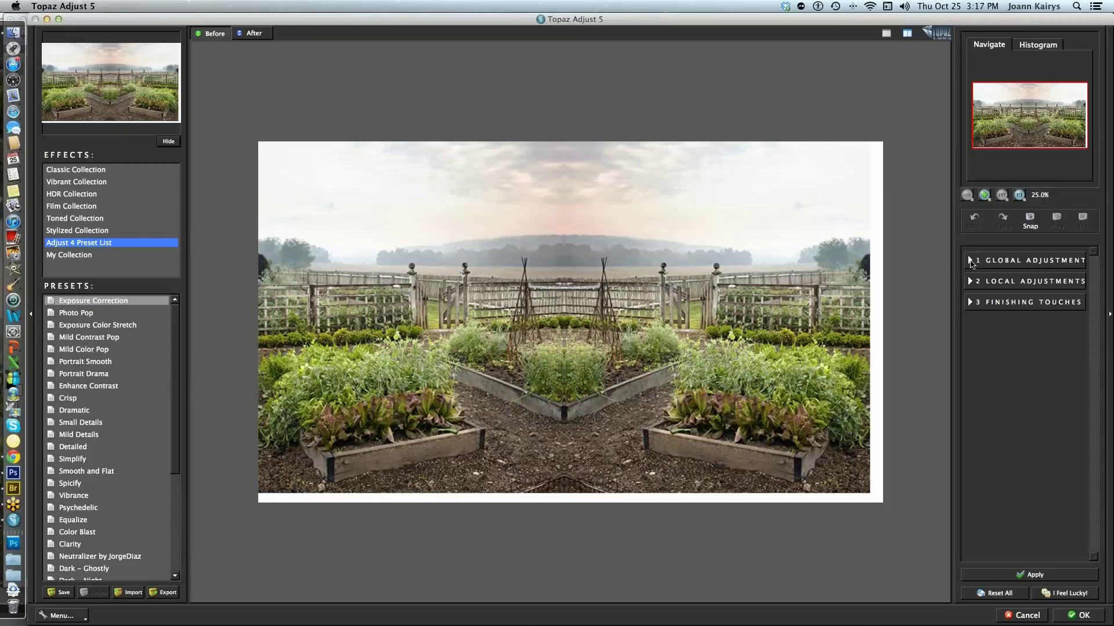
Expand the Global and Local Adjustments panels, then compare the Before and After previews.
left_click(970, 261)
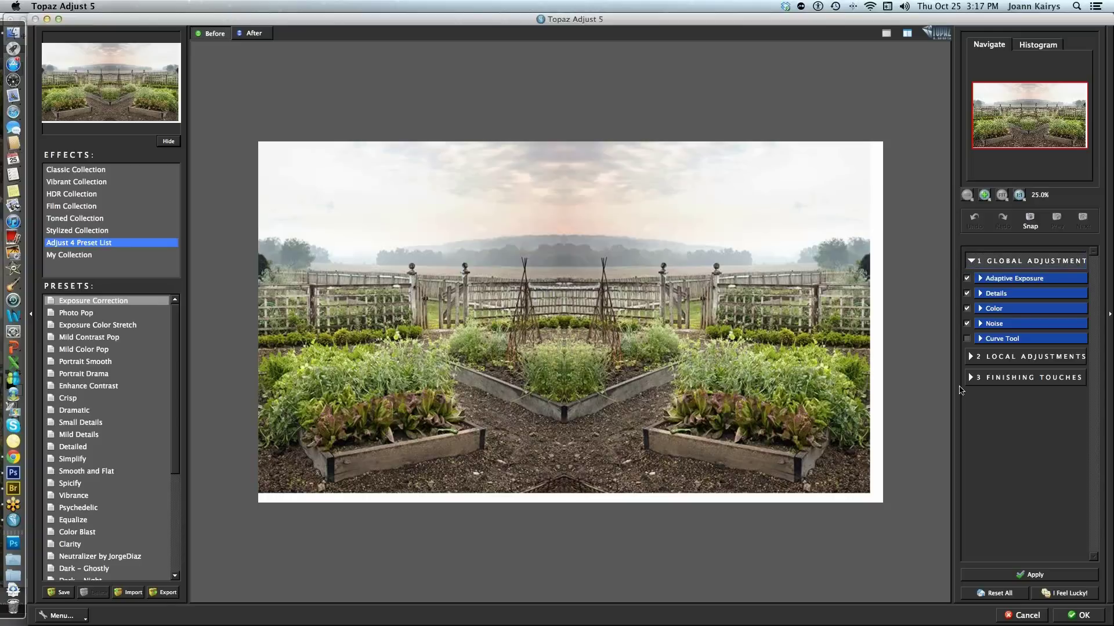
left_click(969, 358)
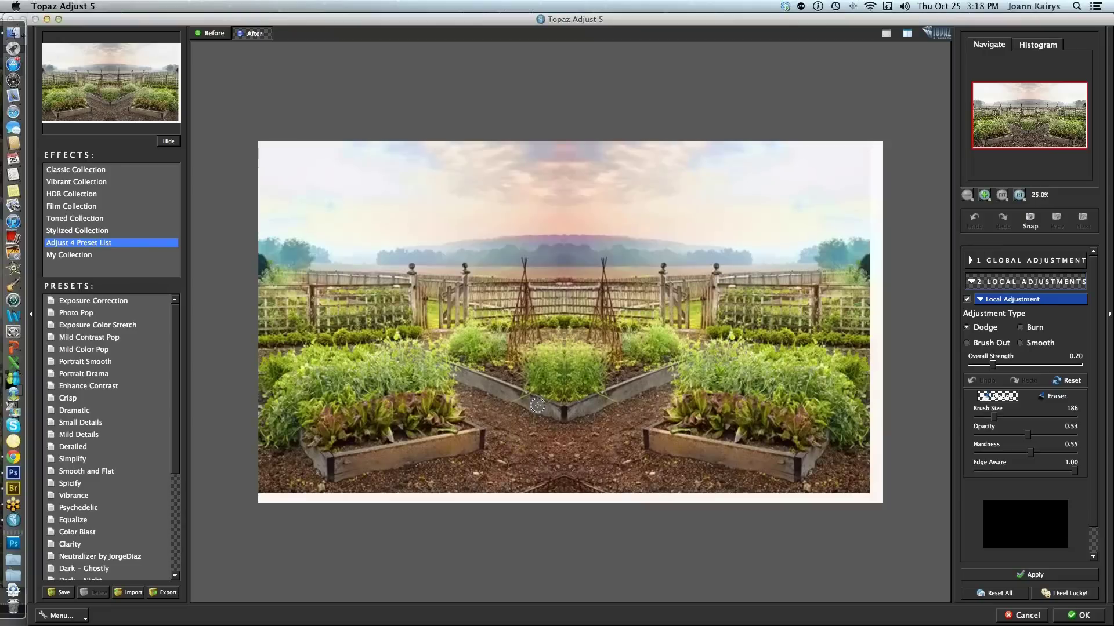
left_click(224, 35)
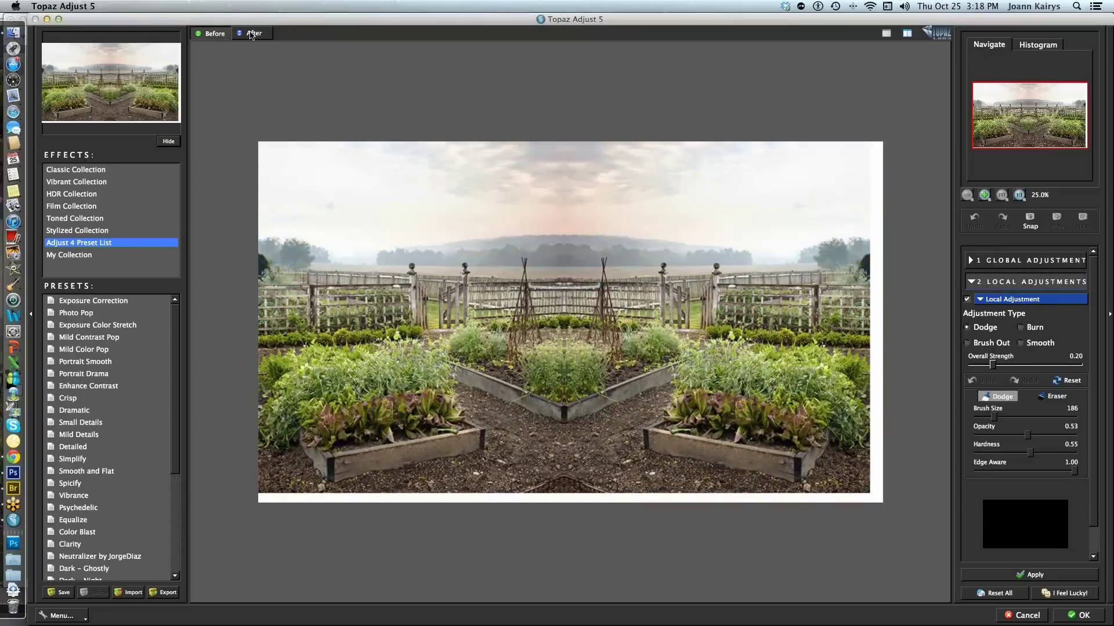
left_click(250, 35)
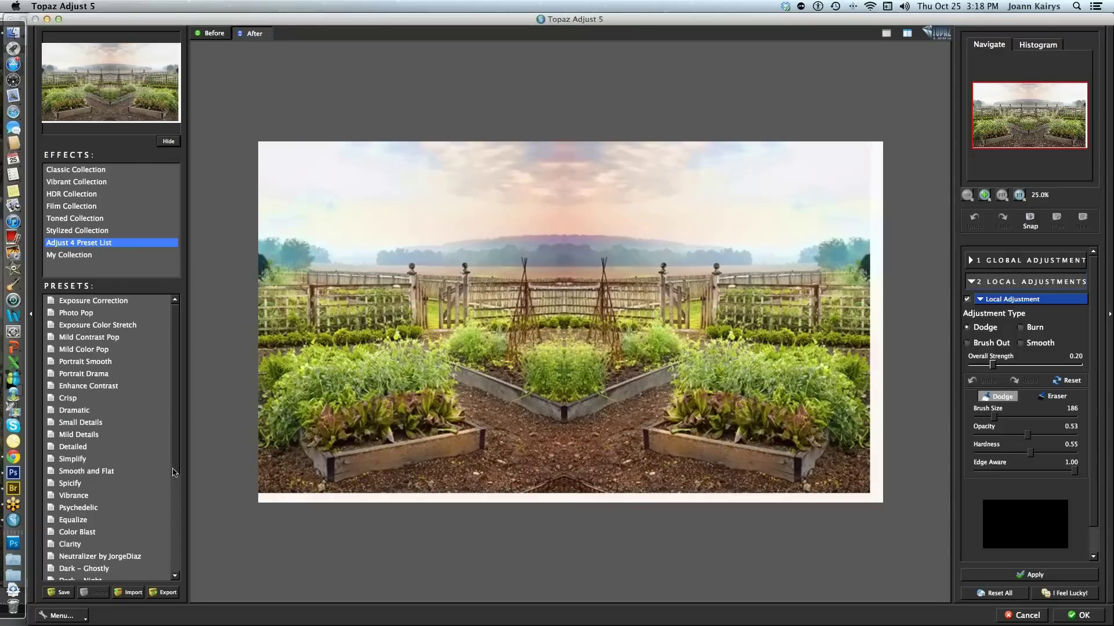
Preview the Mild Contrast Pop, Painting – Venice and Mild Color Pop presets, ending on Photo Pop.
mouse_move(174, 472)
left_mouse_down()
mouse_move(174, 519)
mouse_move(178, 453)
left_mouse_up()
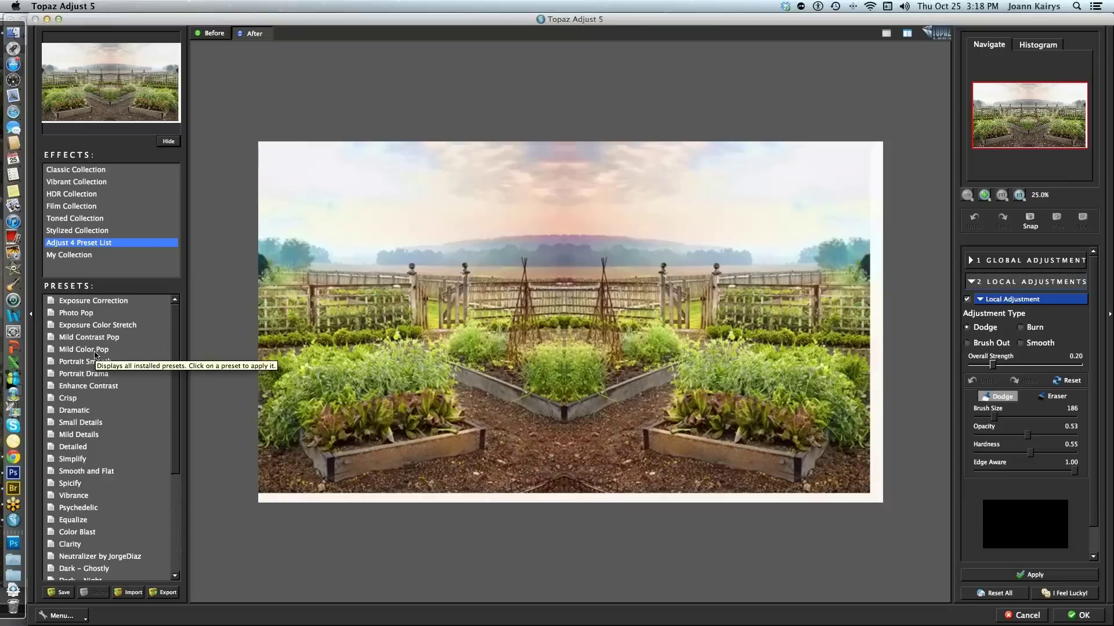
left_click(100, 339)
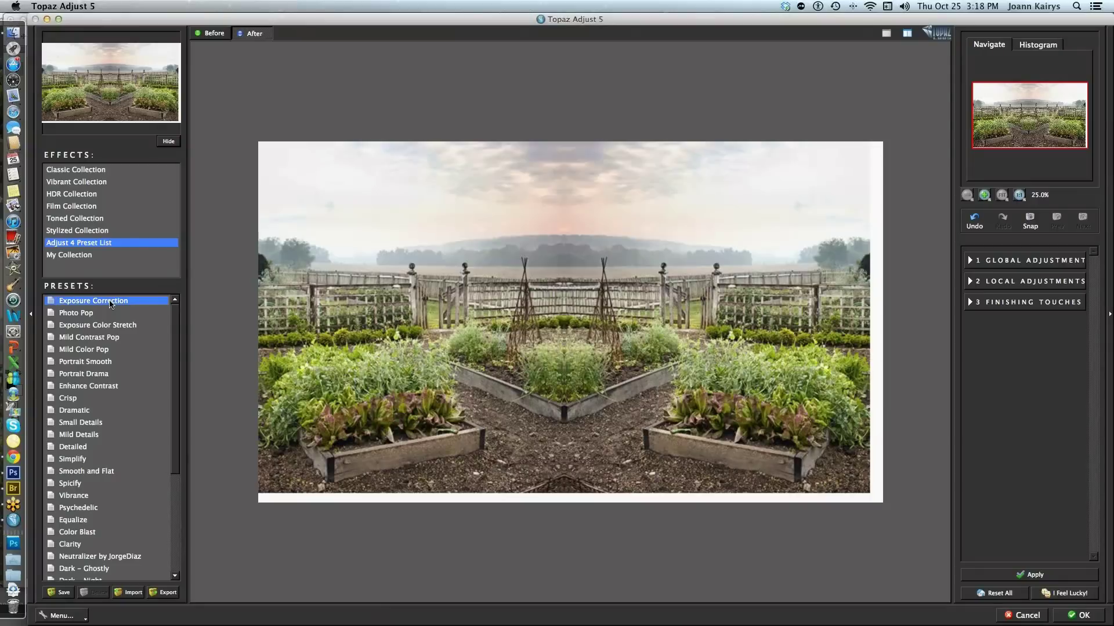
scroll(177, 369, "down", 1)
scroll(176, 369, "down", 12)
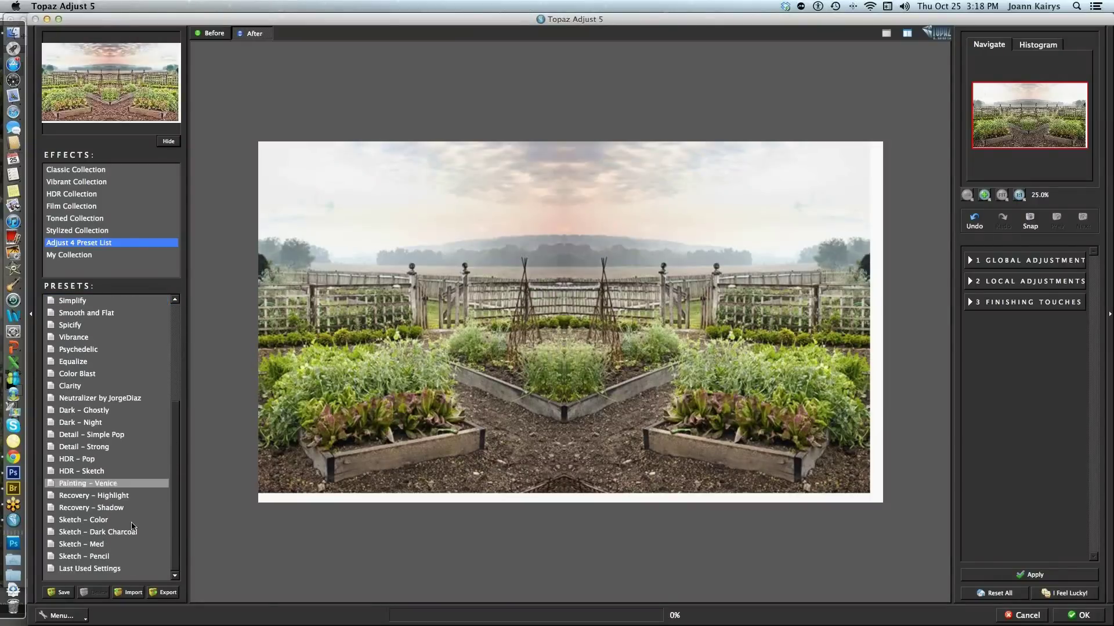
left_click(105, 488)
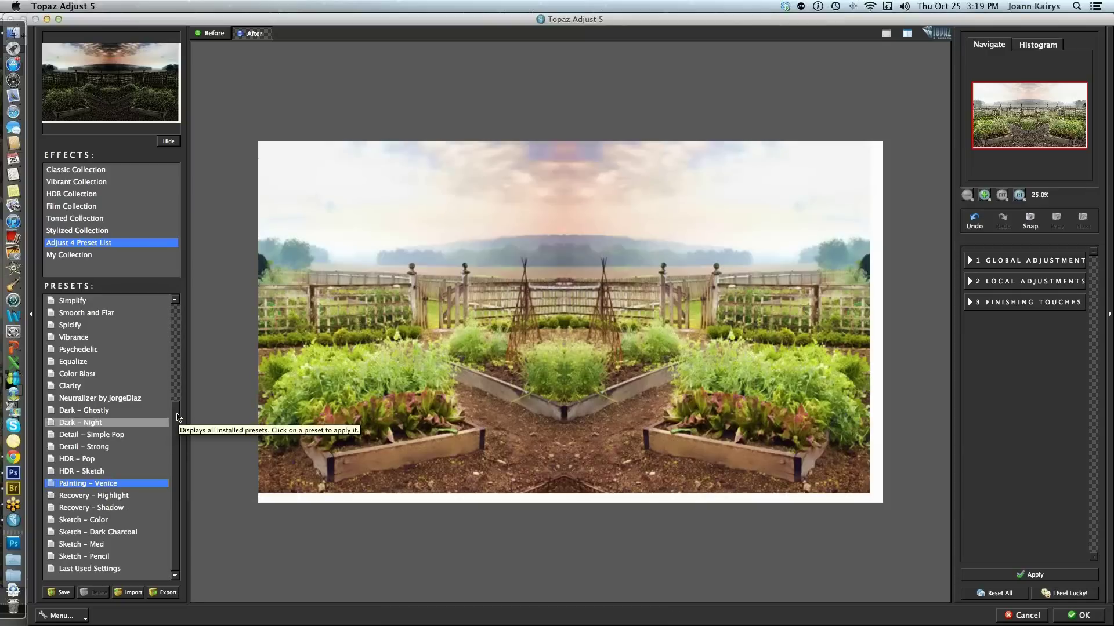
left_click_drag(177, 417, 180, 369)
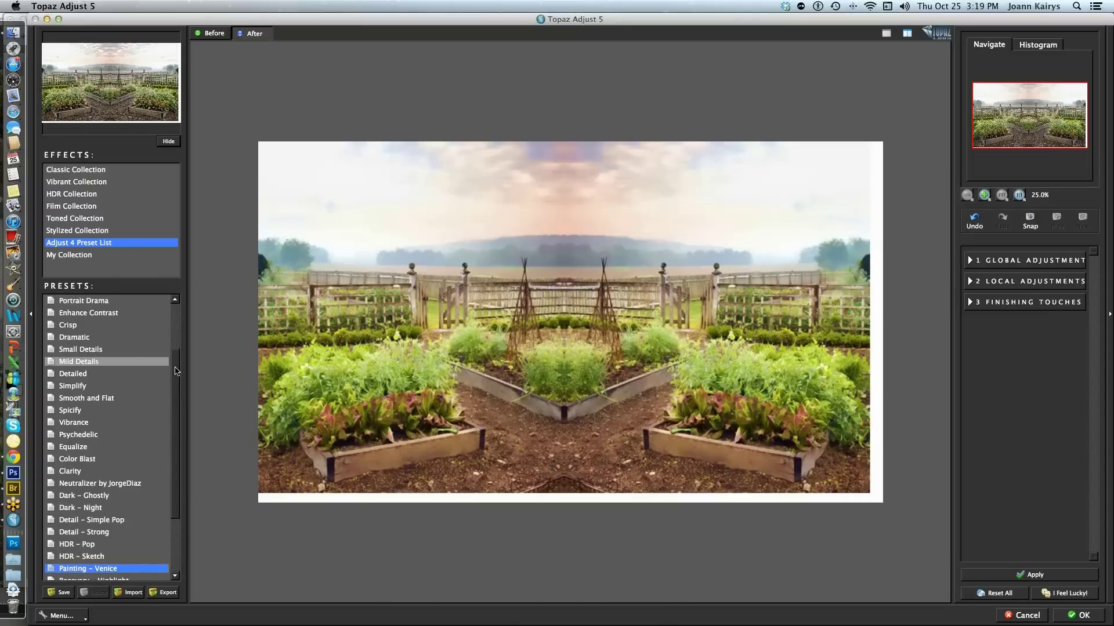
left_click_drag(177, 371, 178, 330)
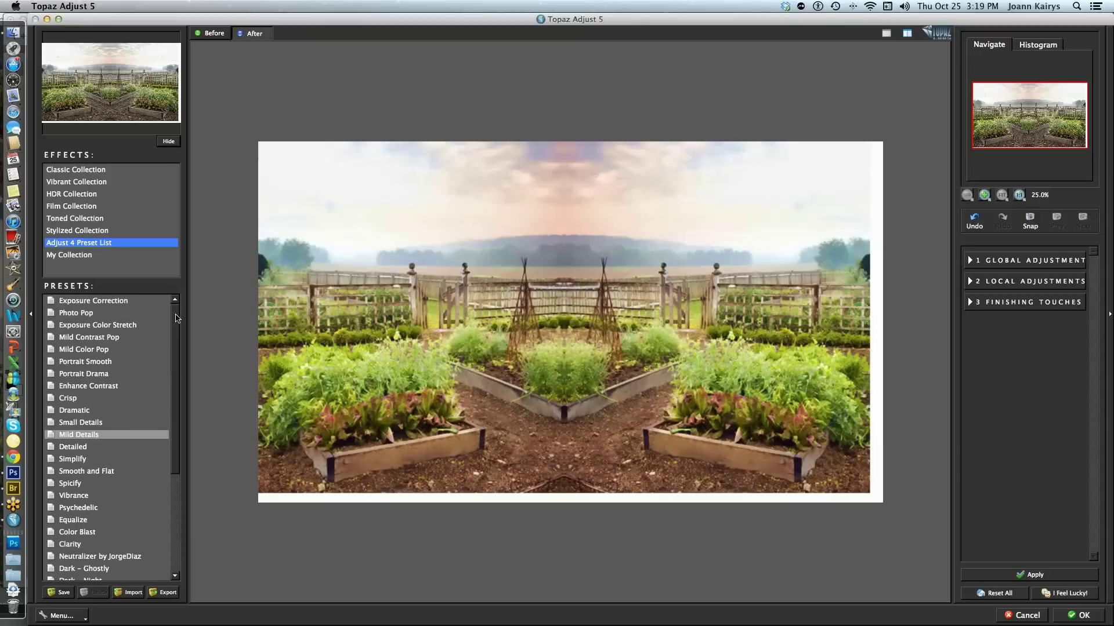
left_click(87, 352)
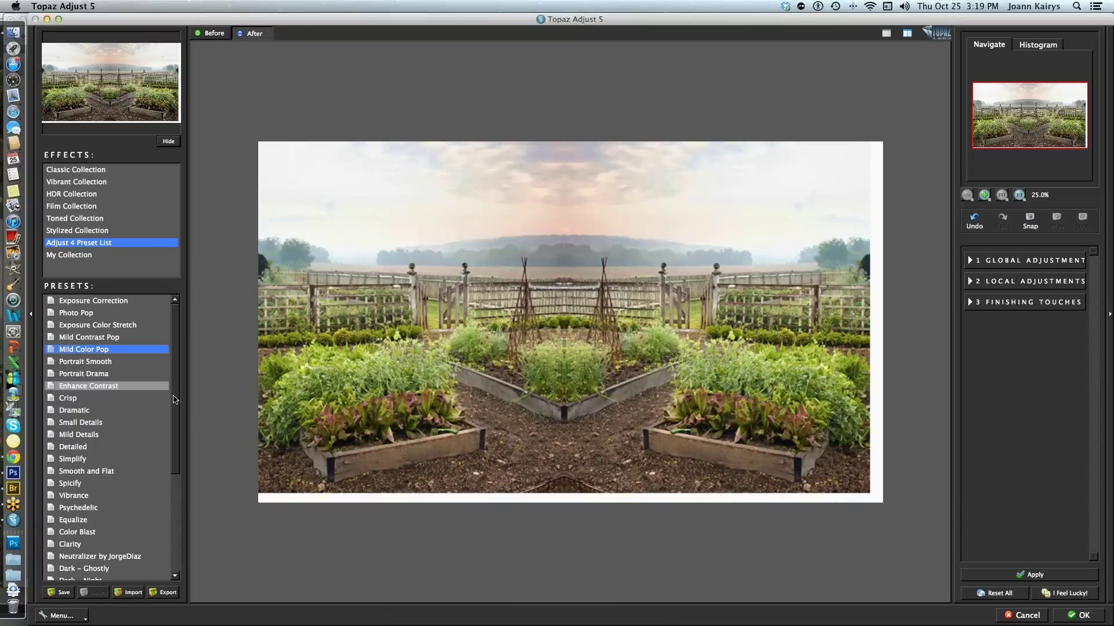
left_click(76, 314)
scroll(116, 354, "down", 1)
scroll(175, 384, "down", 5)
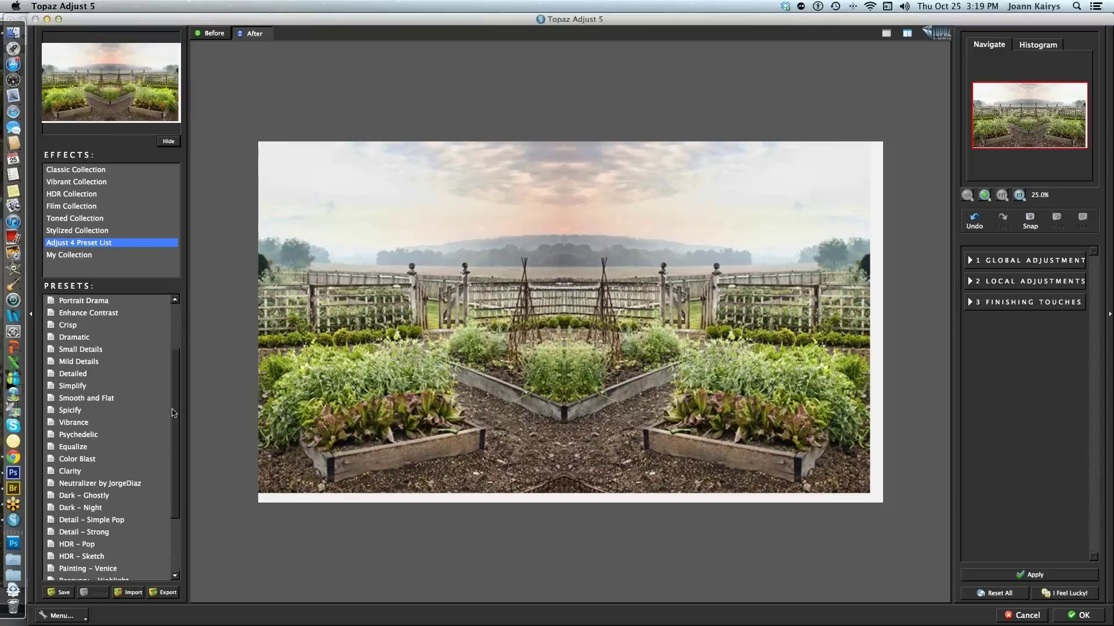
Apply the Color Blast preset and expand the Global Adjustment Color settings.
left_click(70, 460)
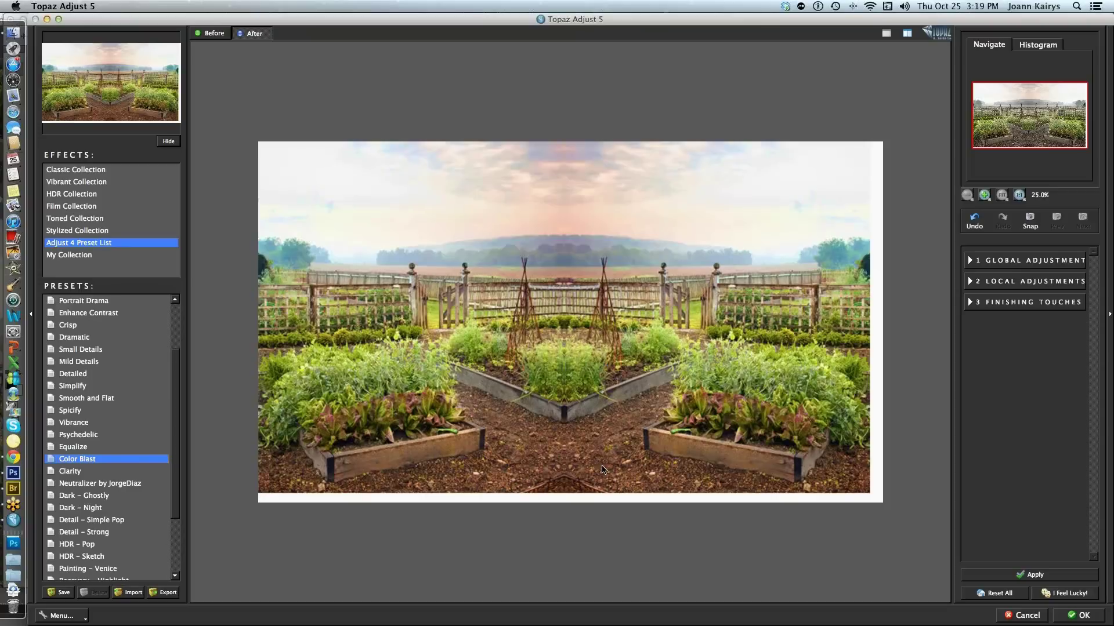
left_click(971, 265)
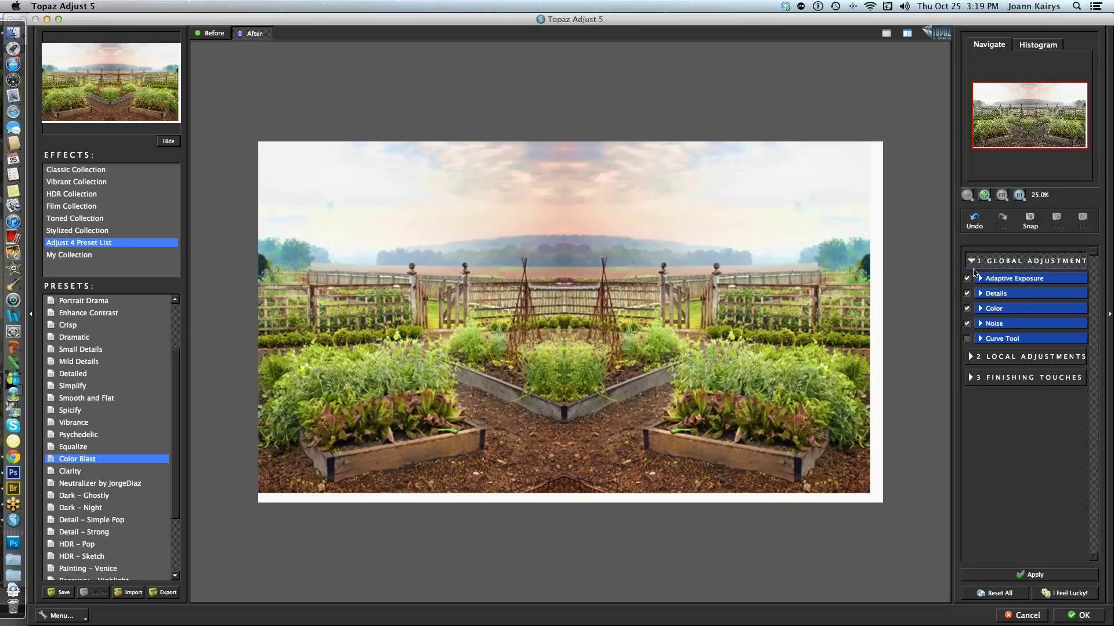
left_click(980, 310)
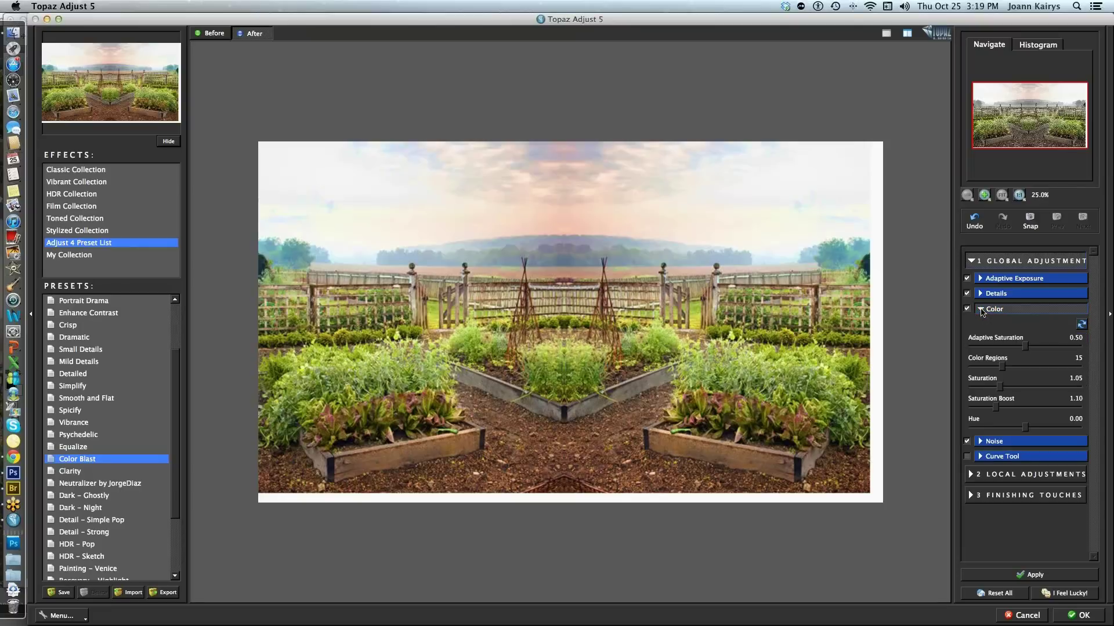
Adjust the Hue slider until it reads -0.02.
left_click(1027, 430)
left_click_drag(1027, 430, 974, 429)
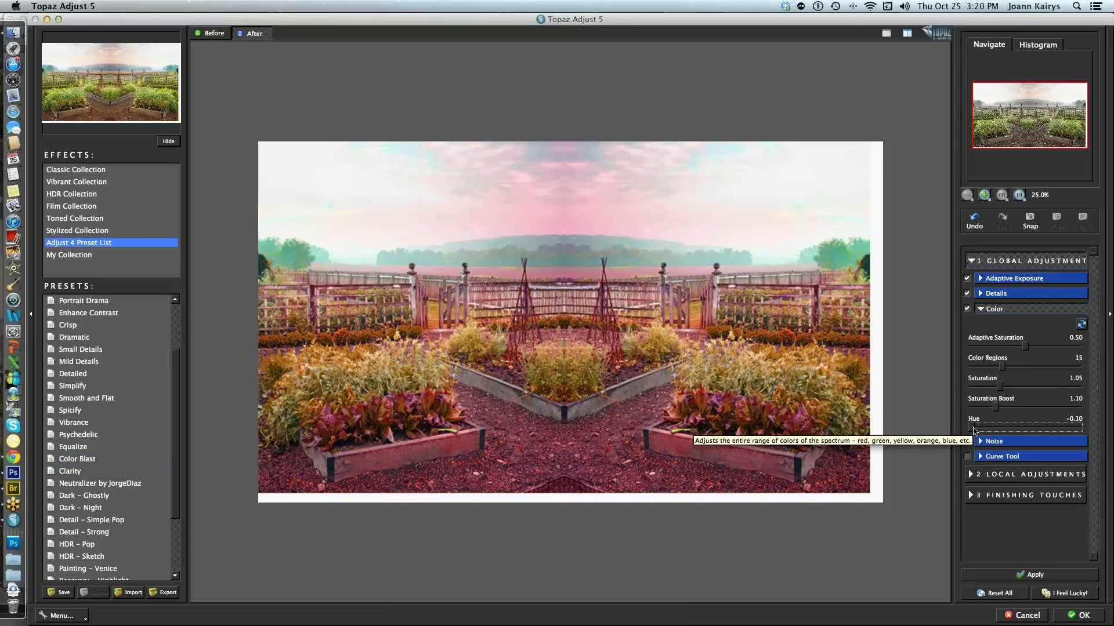
left_click_drag(974, 430, 1093, 430)
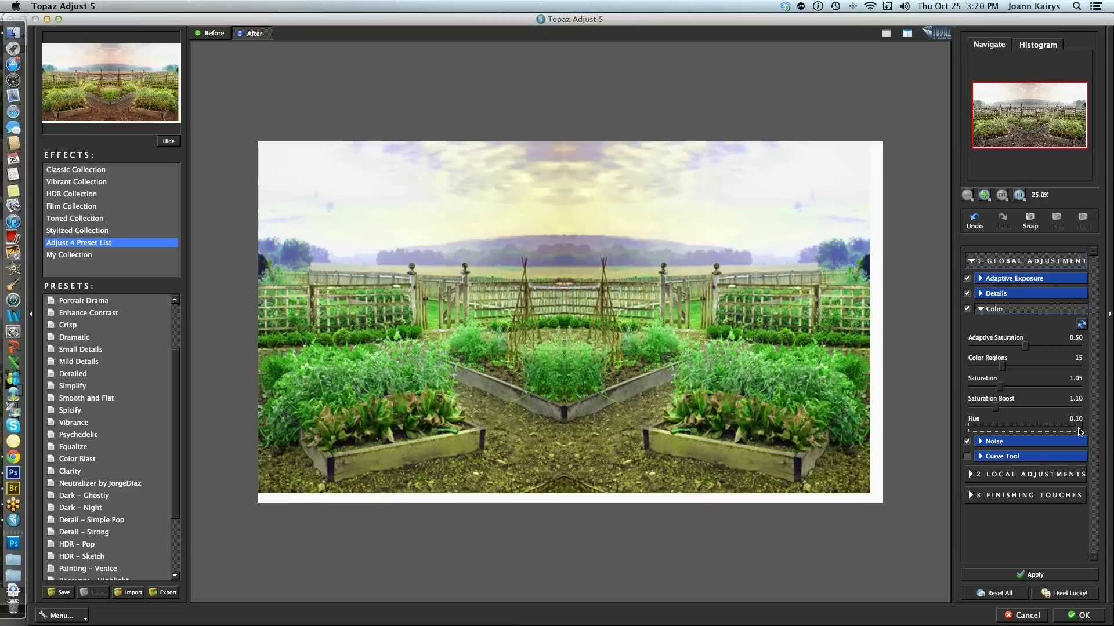
left_click_drag(1079, 431, 1025, 431)
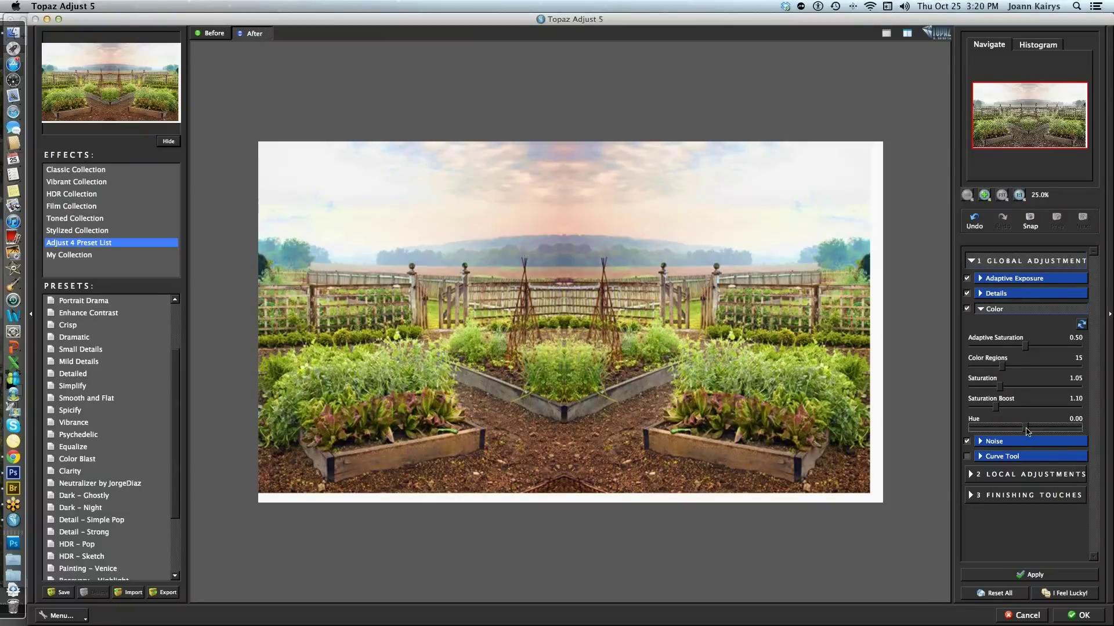
left_click_drag(1026, 429, 1022, 430)
left_click_drag(1020, 432, 1022, 431)
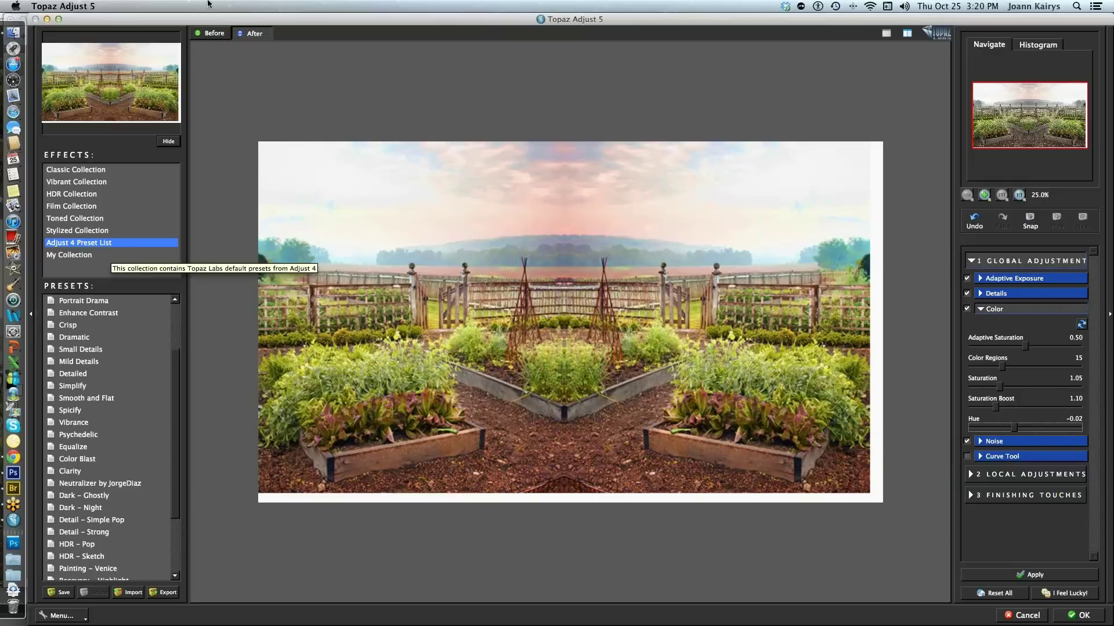
Compare the Before and After views, then apply the Color Blast adjustment with OK.
left_click(210, 36)
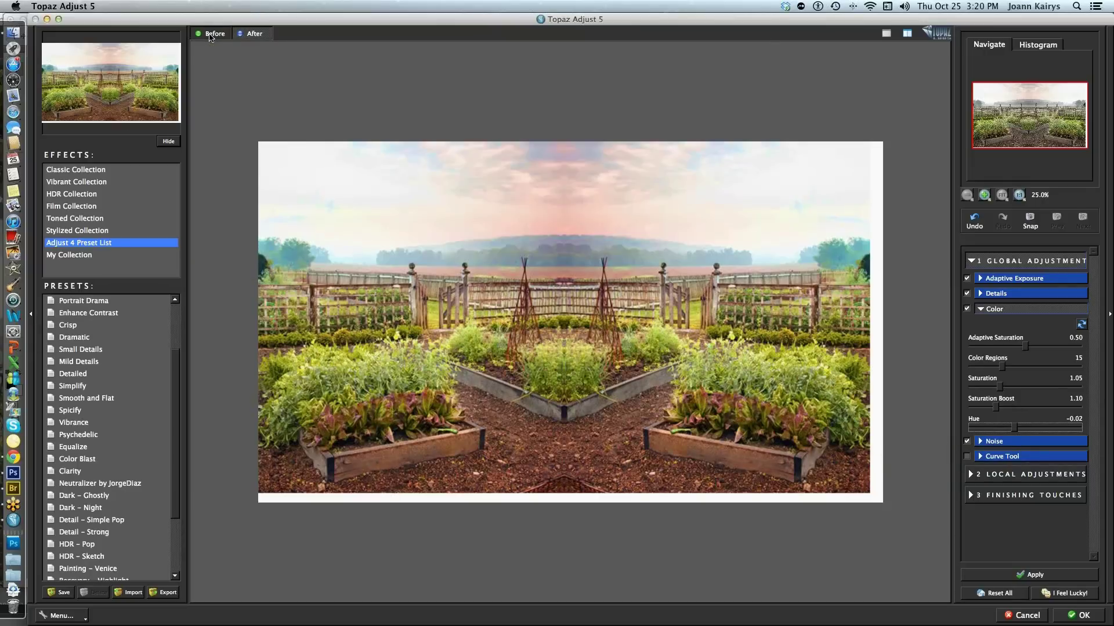
left_click(253, 35)
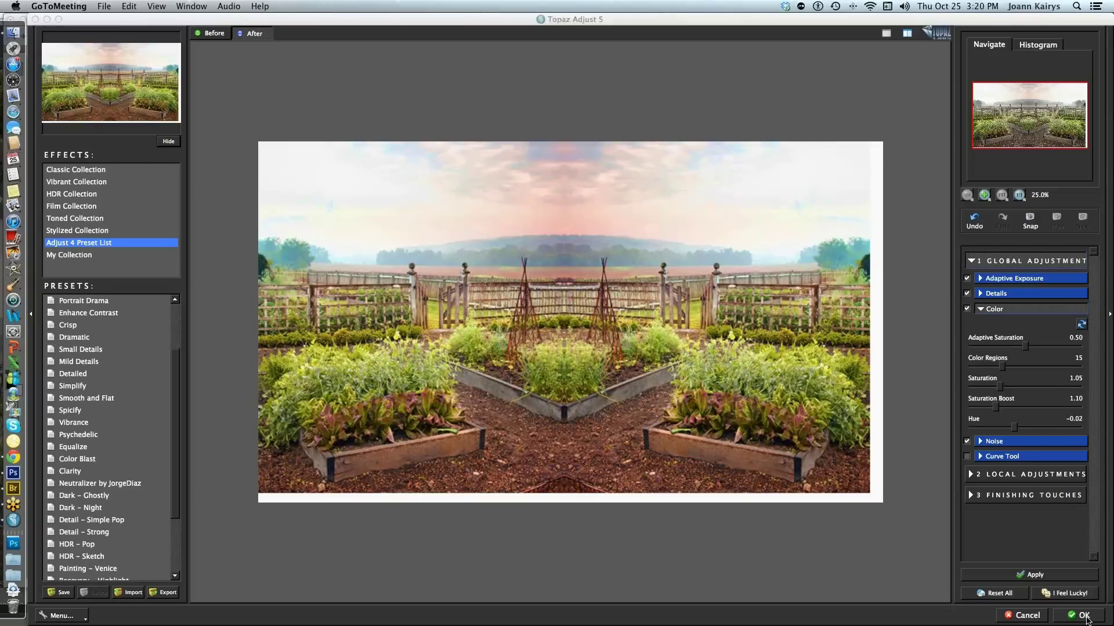
left_click(1084, 617)
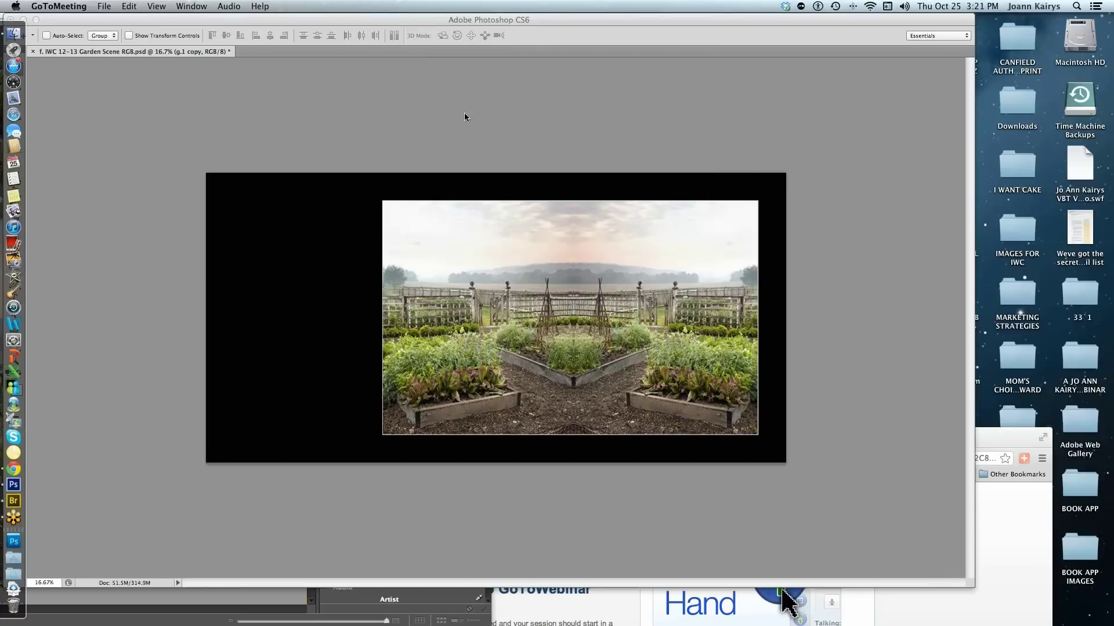
Bring Photoshop back to the front and nudge the Layers panel dock slightly right.
left_click(903, 433)
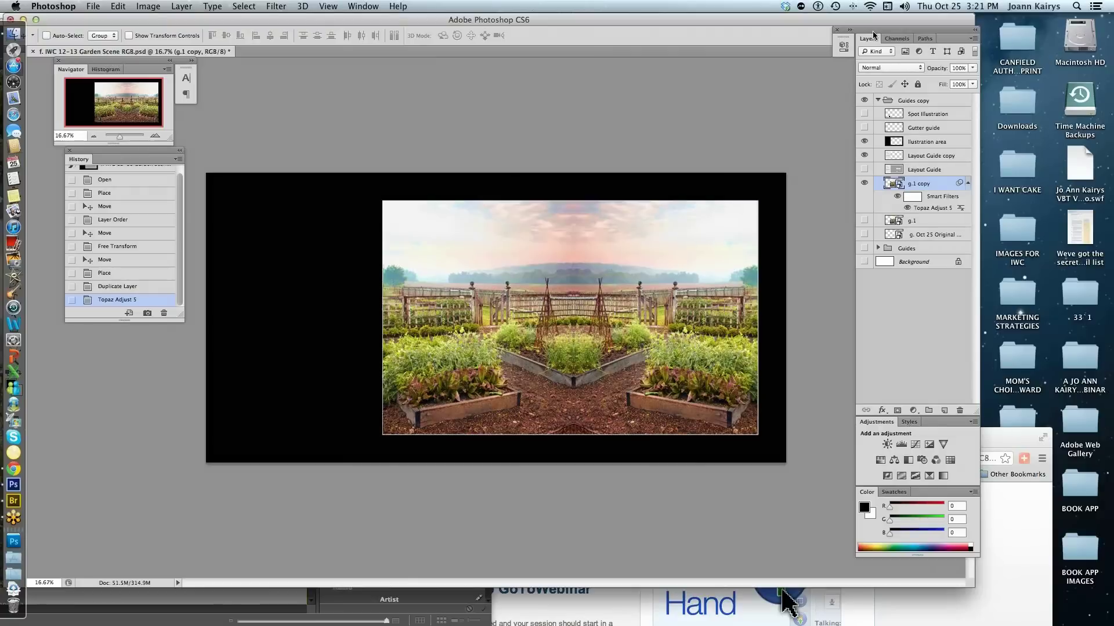
left_click_drag(876, 33, 909, 33)
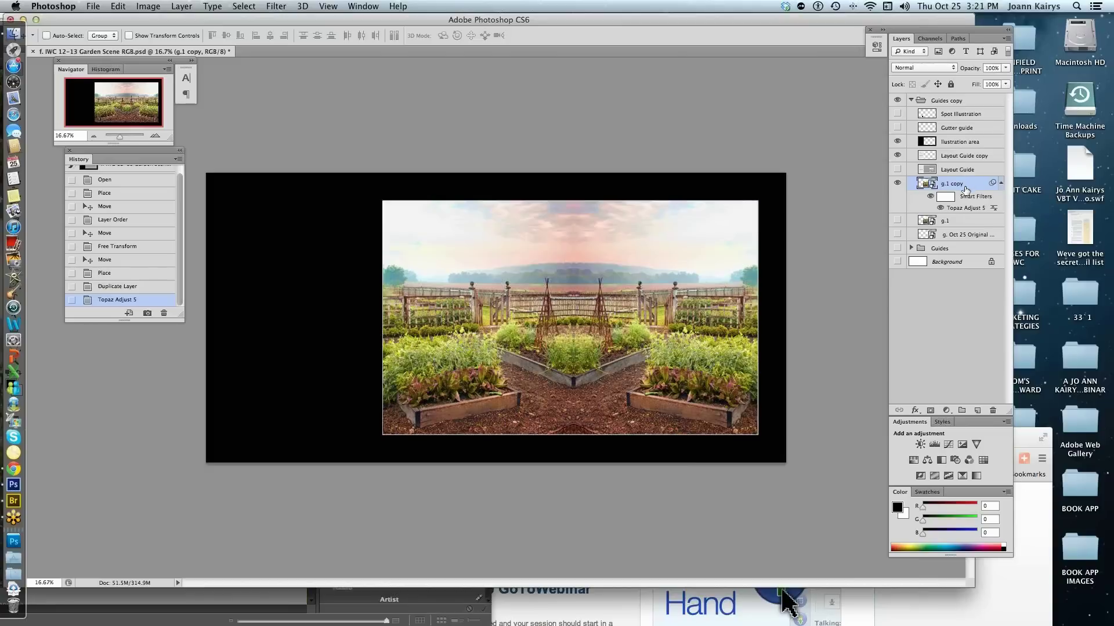
Rename the g.1 copy layer to 'Topaz Adjust Color Blast'.
double_click(954, 183)
left_click_drag(965, 183, 941, 184)
type("Topaz Adjust Clo")
key("BackSpace")
key("BackSpace")
type("o")
type("r Blast")
Show and select the Gutter guide layer, setting its opacity to 43%.
left_click(897, 128)
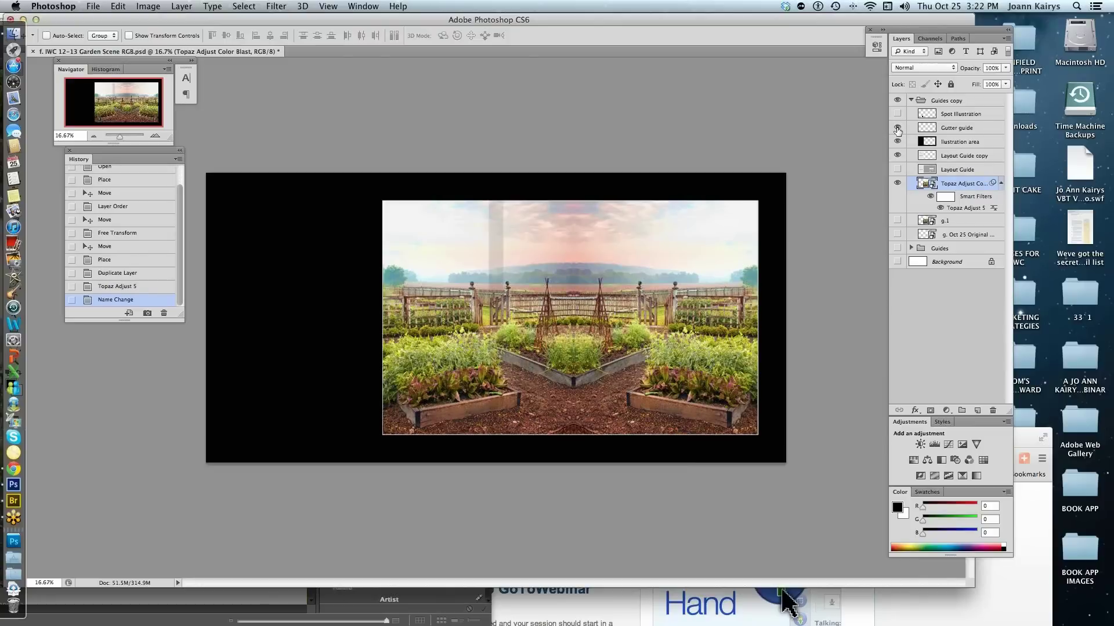
left_click(925, 129)
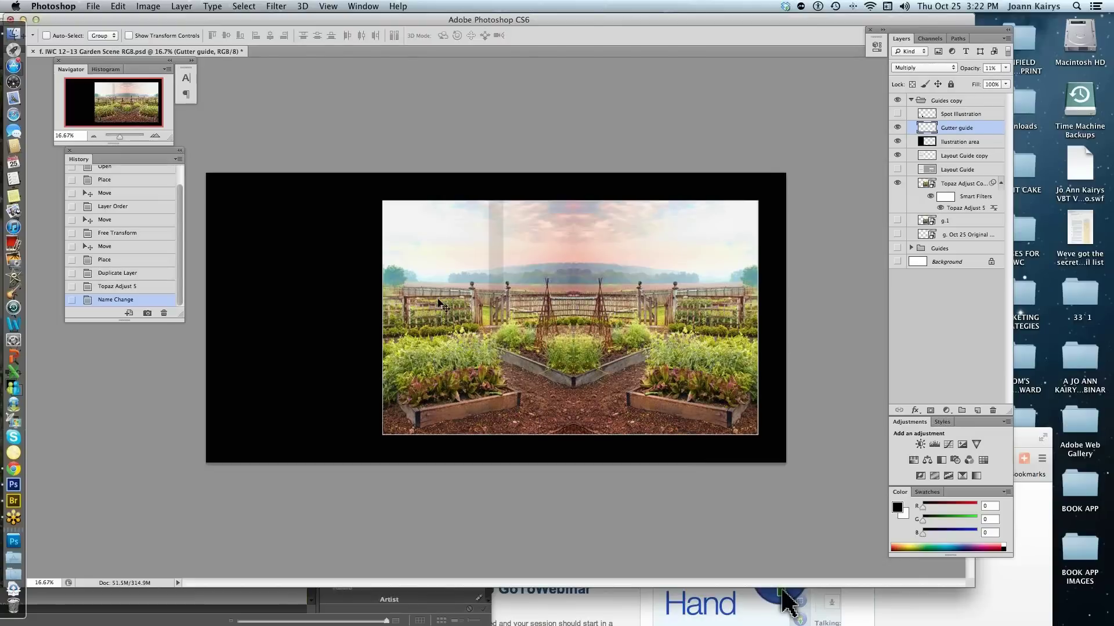
left_click(1005, 68)
left_click_drag(944, 81, 974, 81)
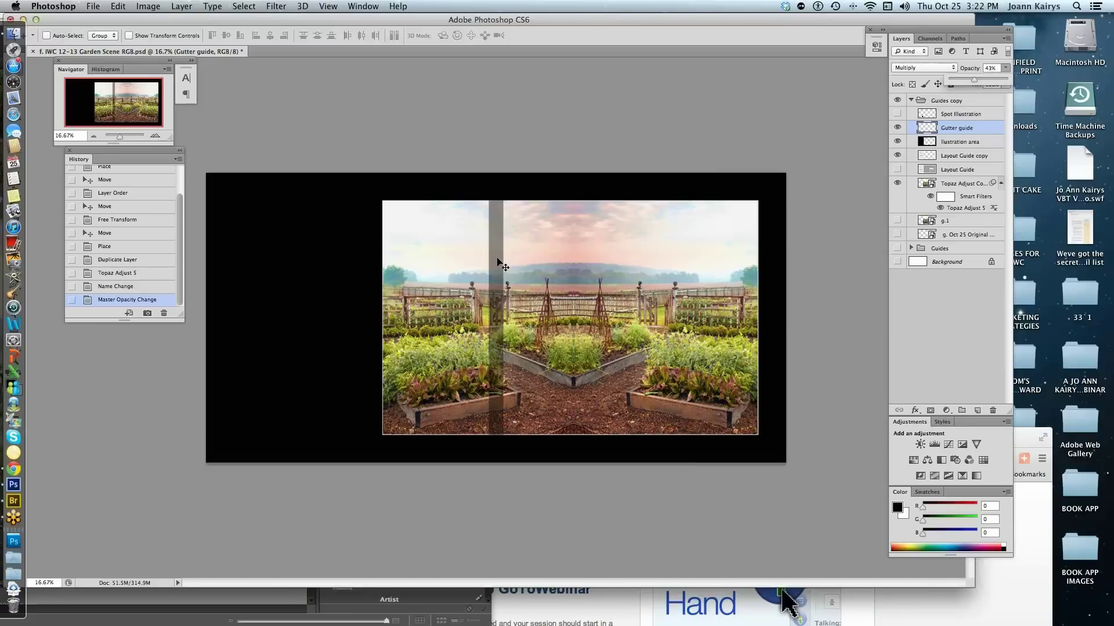
Toggle visibility of the Layout Guide, Layout Guide copy and Illustration area layers to inspect them.
left_click(897, 170)
left_click(897, 169)
left_click(898, 142)
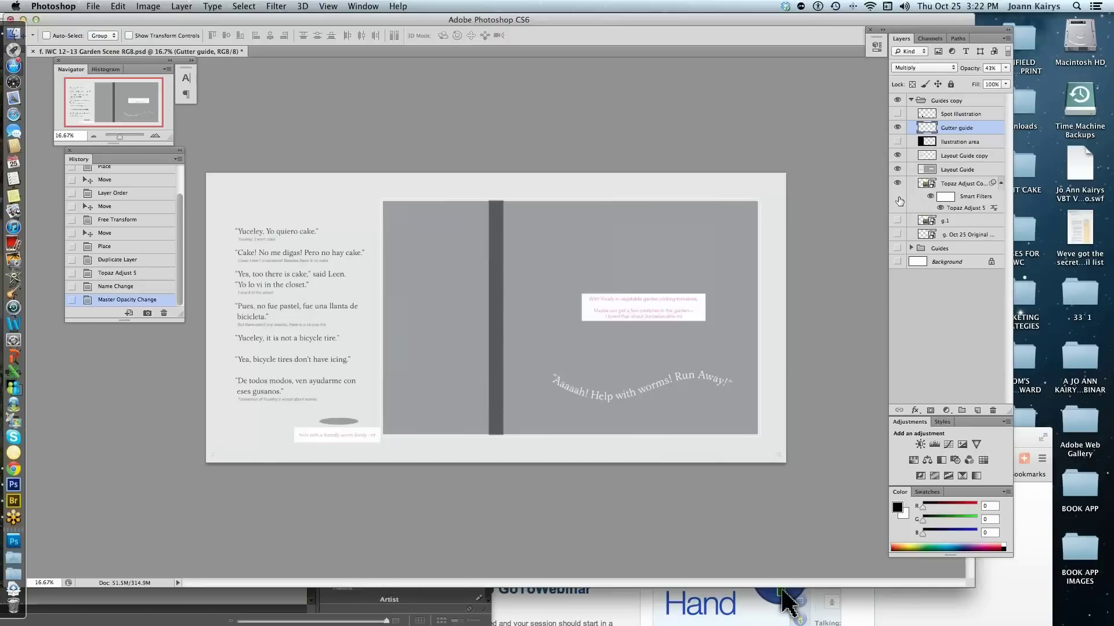
left_click(897, 156)
left_click(897, 169)
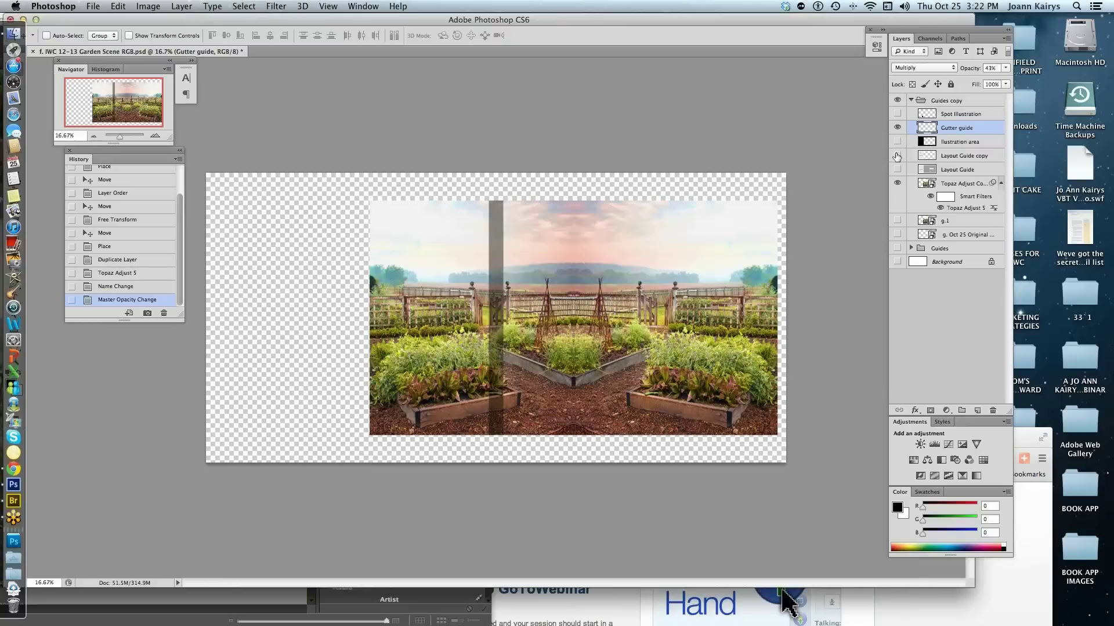
Show the black illustration-area mask with Layout Guide hidden, then switch to Adobe Bridge.
left_click(898, 156)
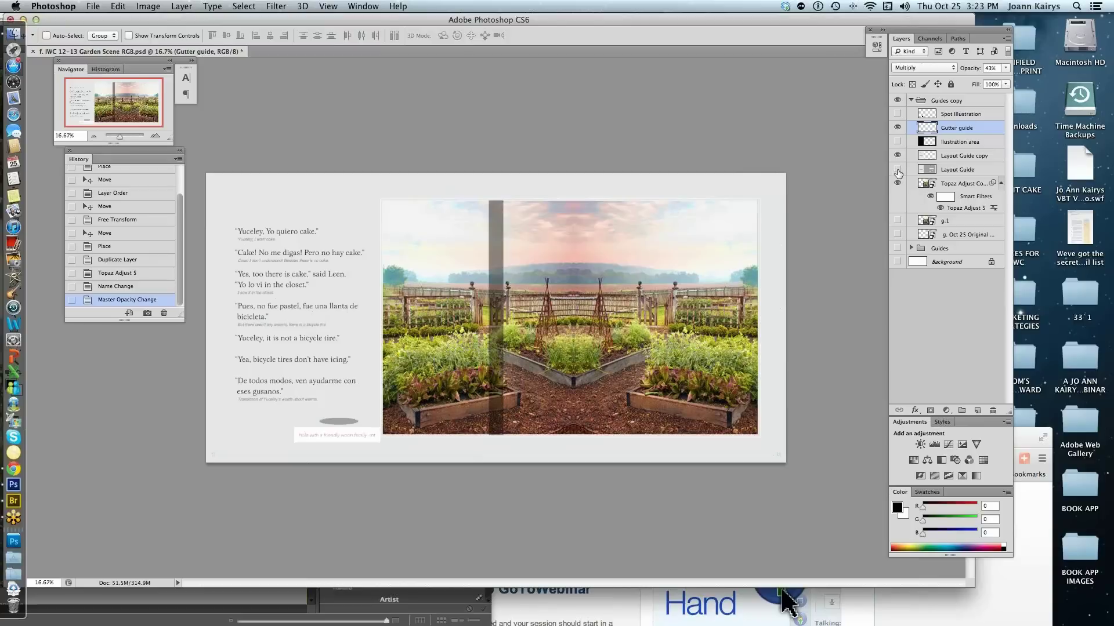
left_click(897, 170)
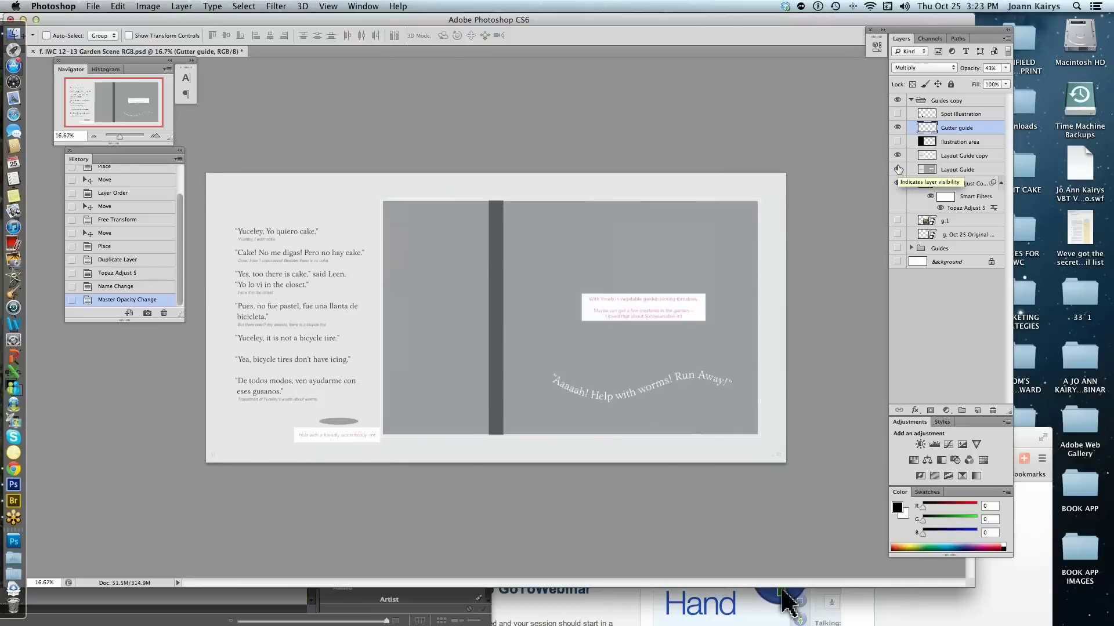
left_click(897, 141)
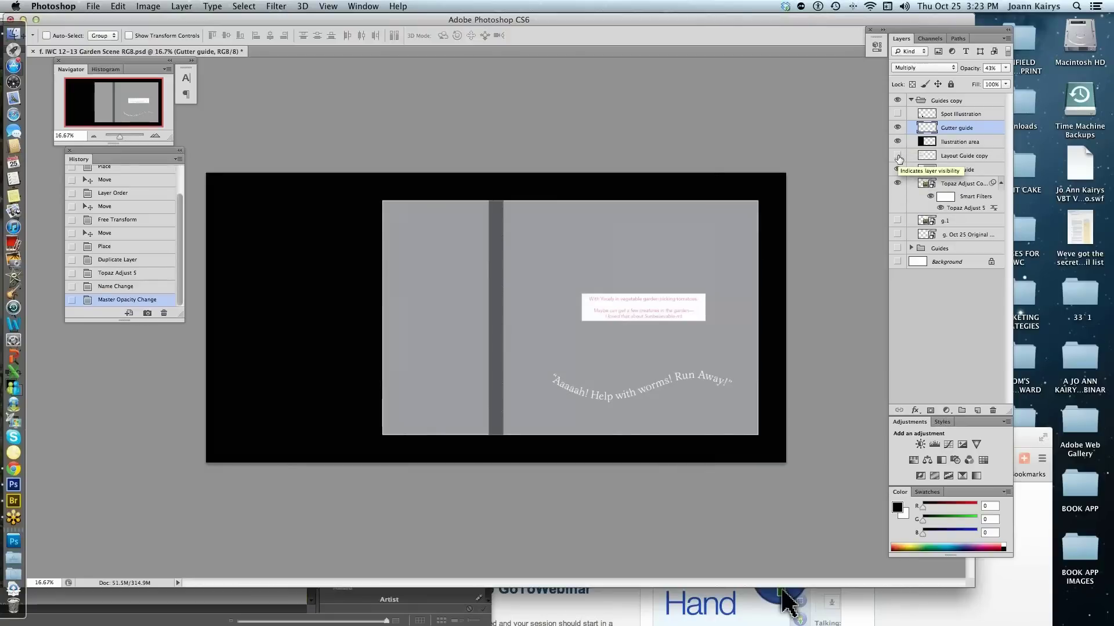
left_click(897, 169)
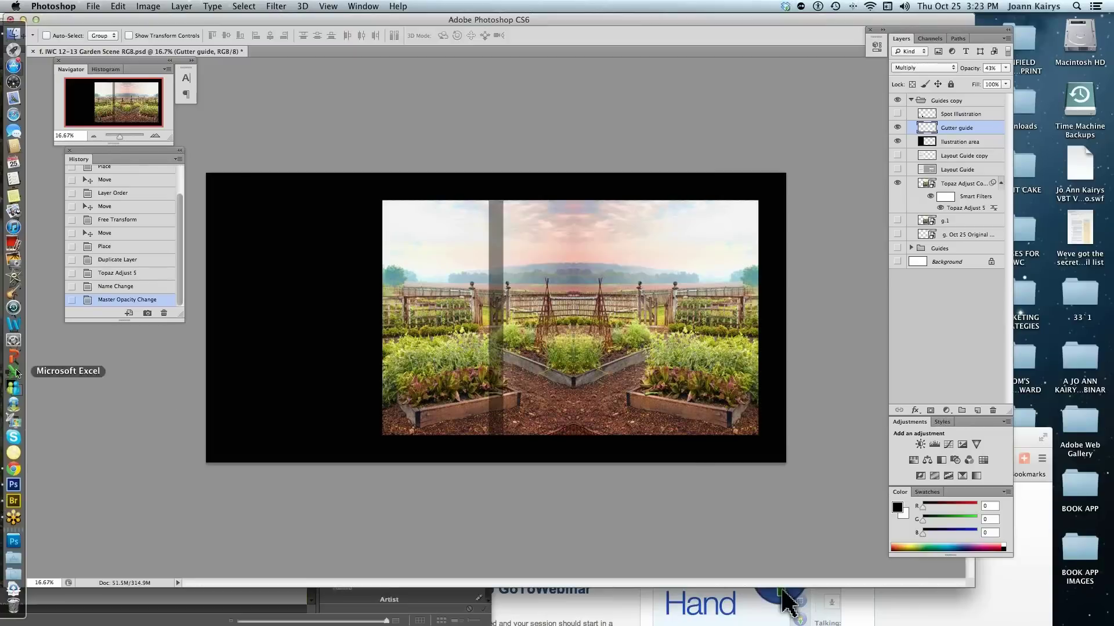
left_click(13, 501)
left_click(13, 502)
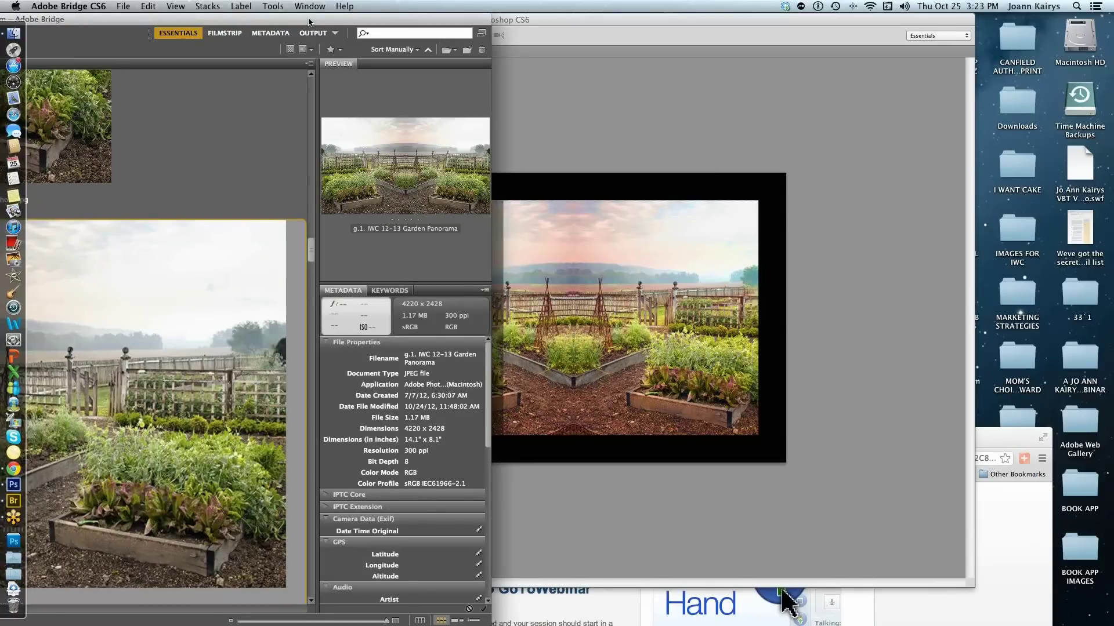
Open 'h. Original Girls Photo Digimarc.jpg' from Bridge in Photoshop CS6 using Open With.
left_click_drag(308, 22, 649, 4)
scroll(641, 251, "down", 10)
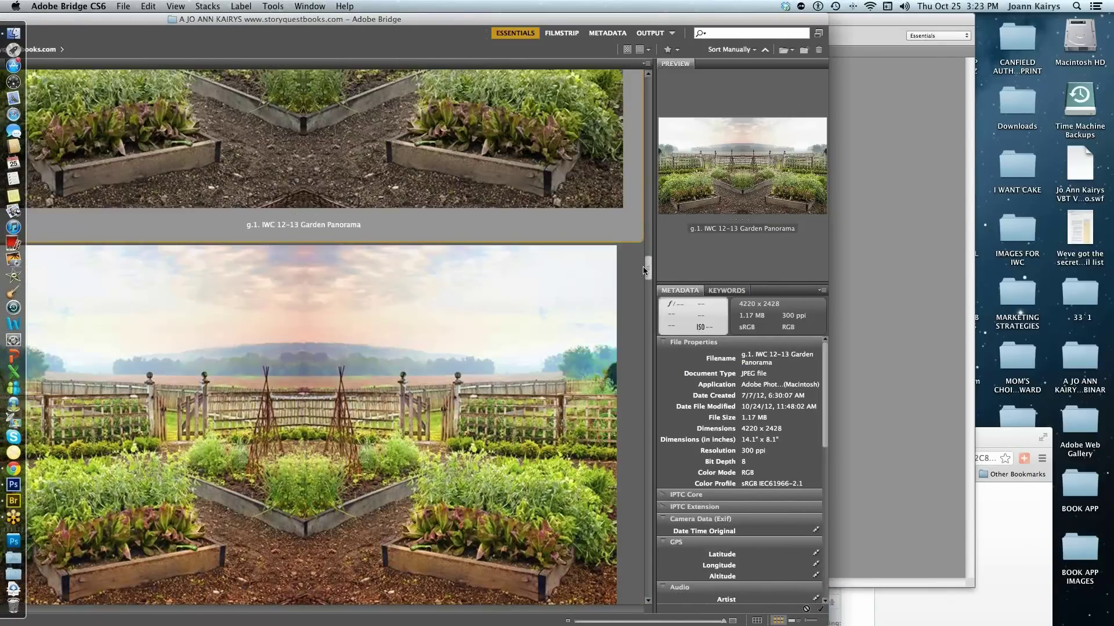
right_click(222, 286)
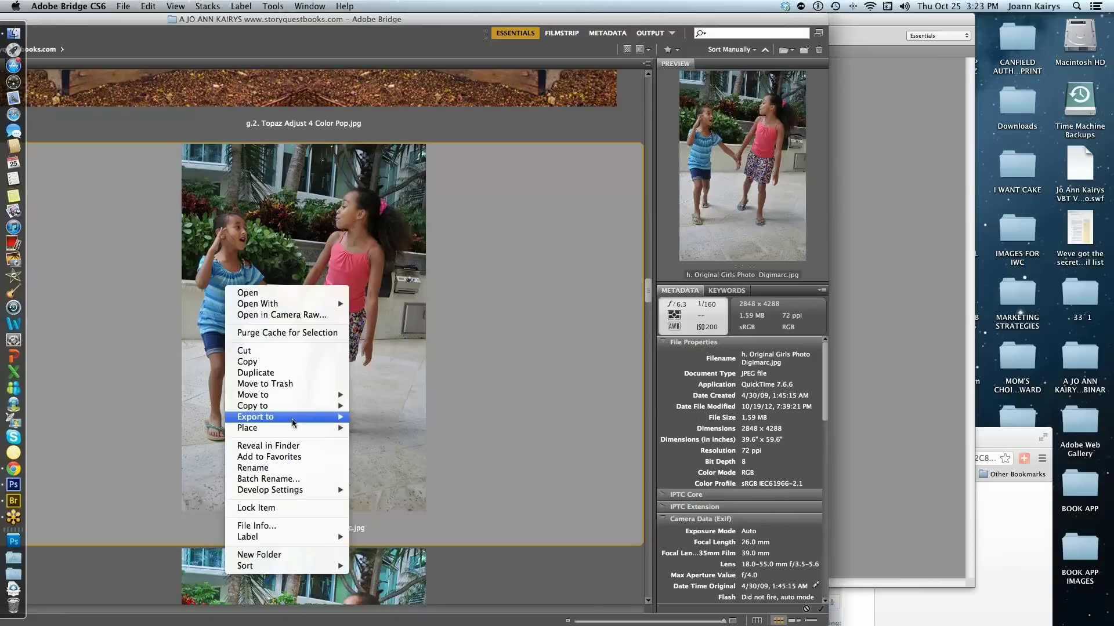
mouse_move(291, 307)
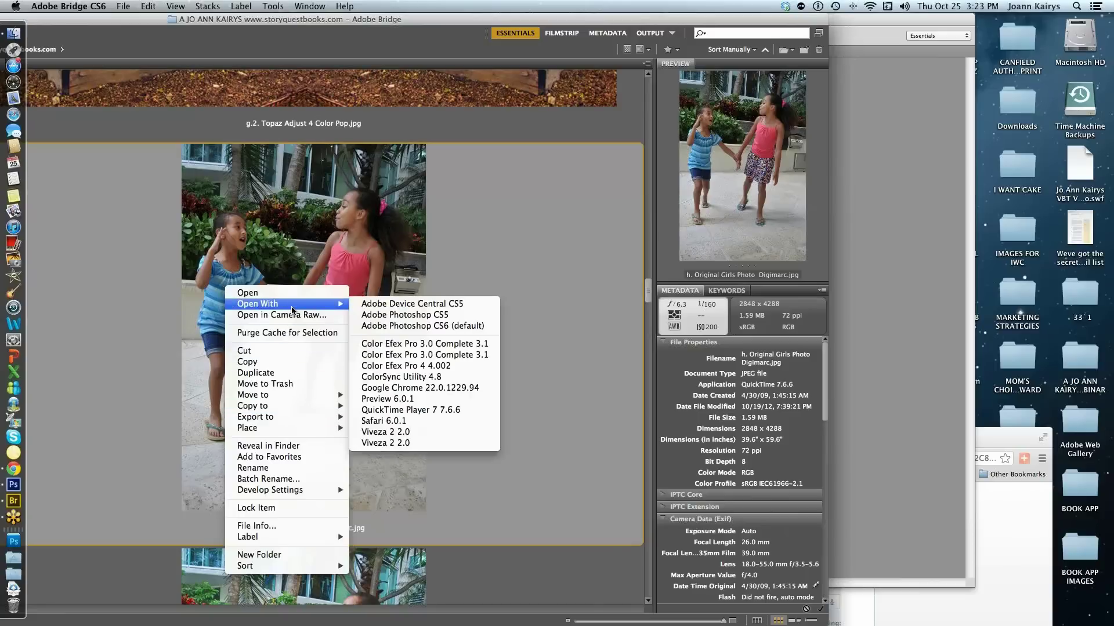
left_click(408, 328)
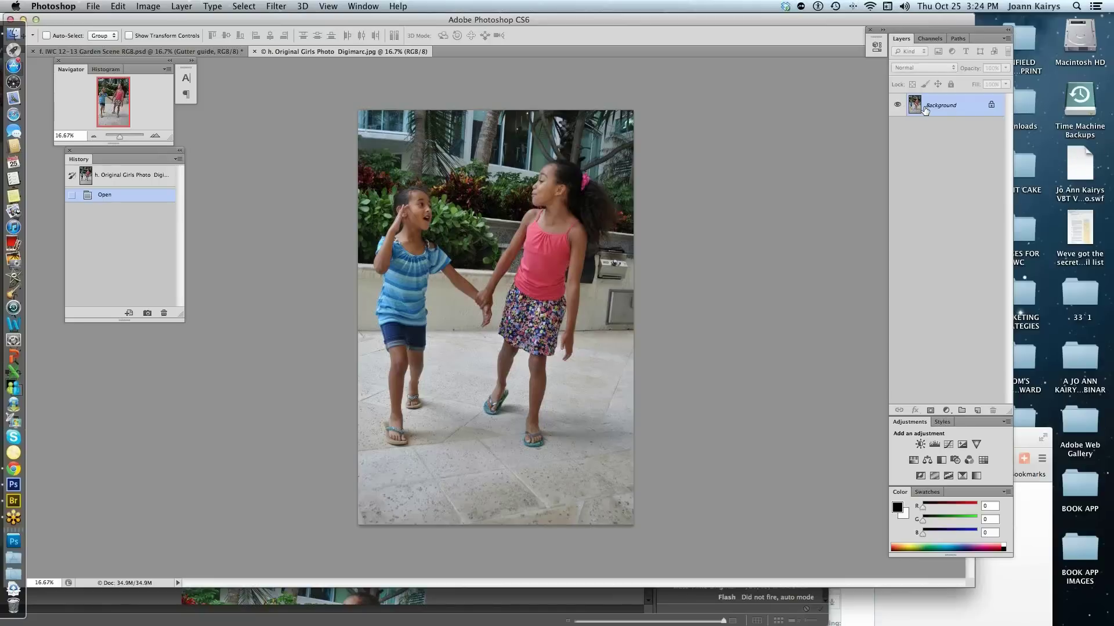
Duplicate the Background layer twice, creating Background copy and Background copy 2.
right_click(924, 110)
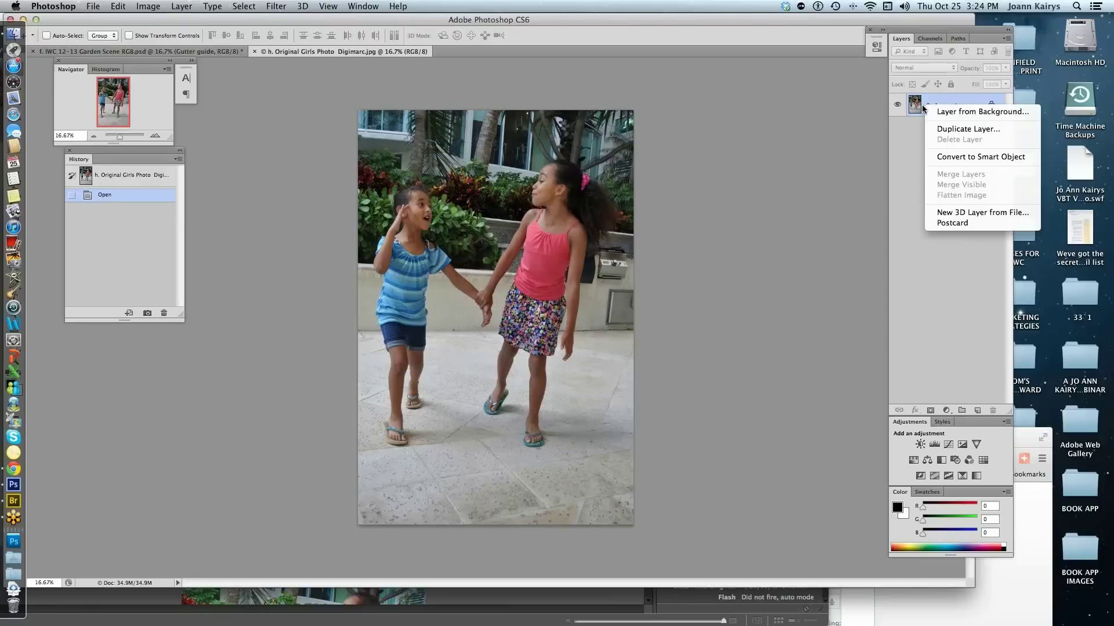
left_click(948, 130)
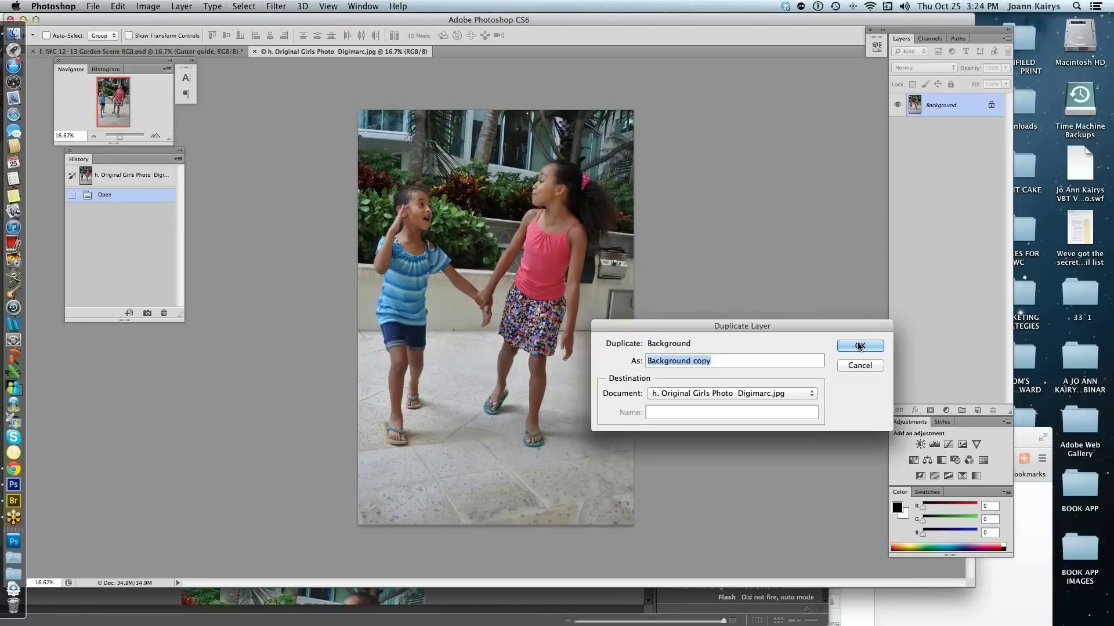
left_click(859, 348)
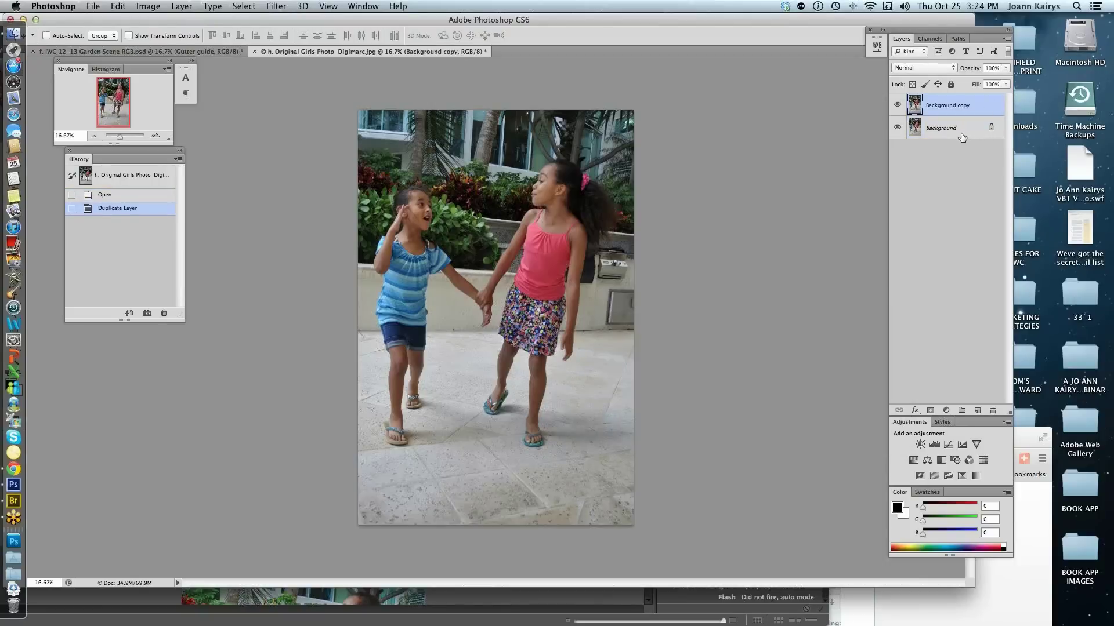
left_click(942, 131)
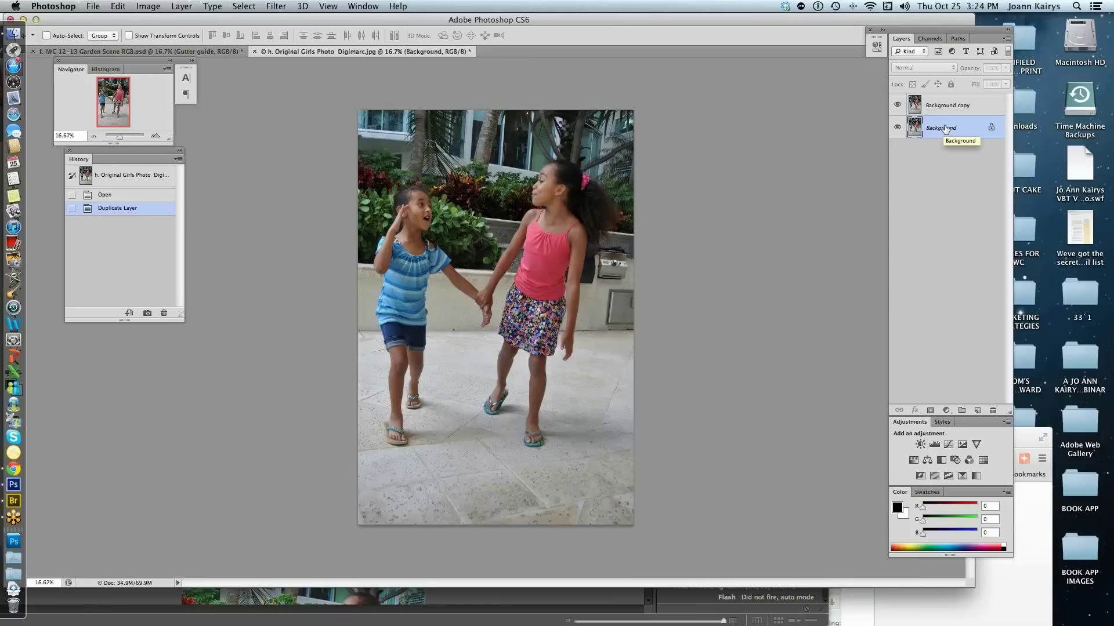
right_click(946, 127)
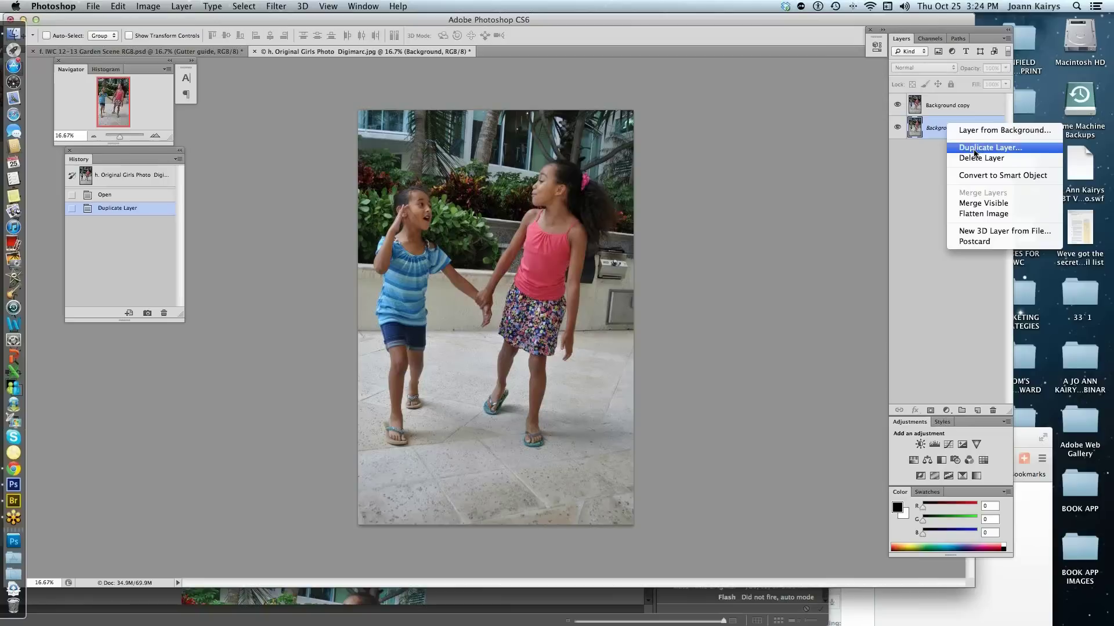
left_click(975, 149)
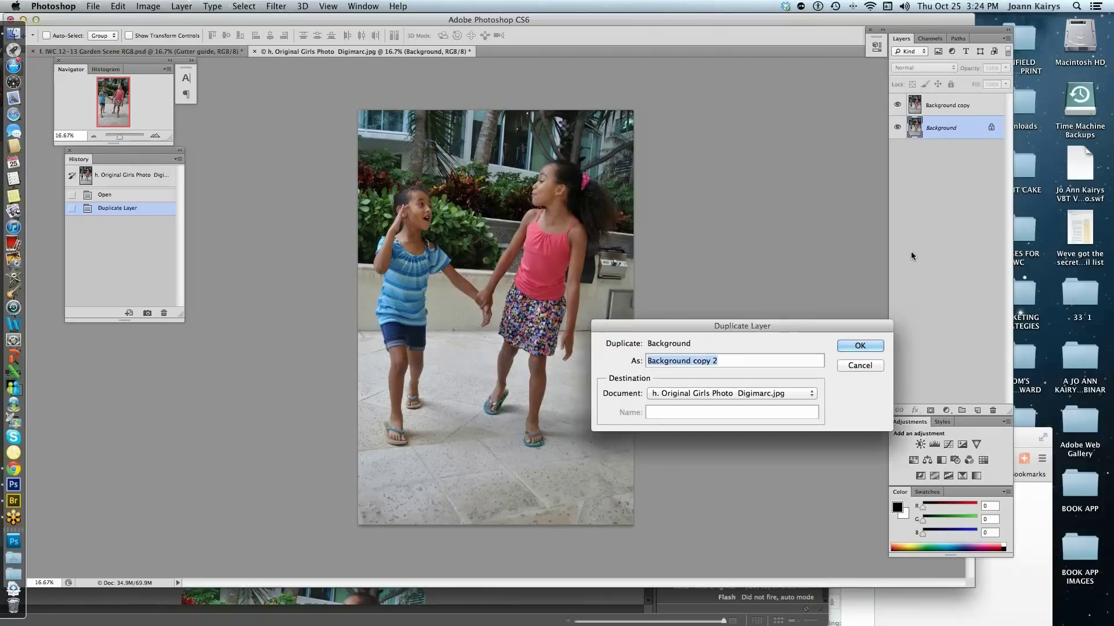
left_click(847, 346)
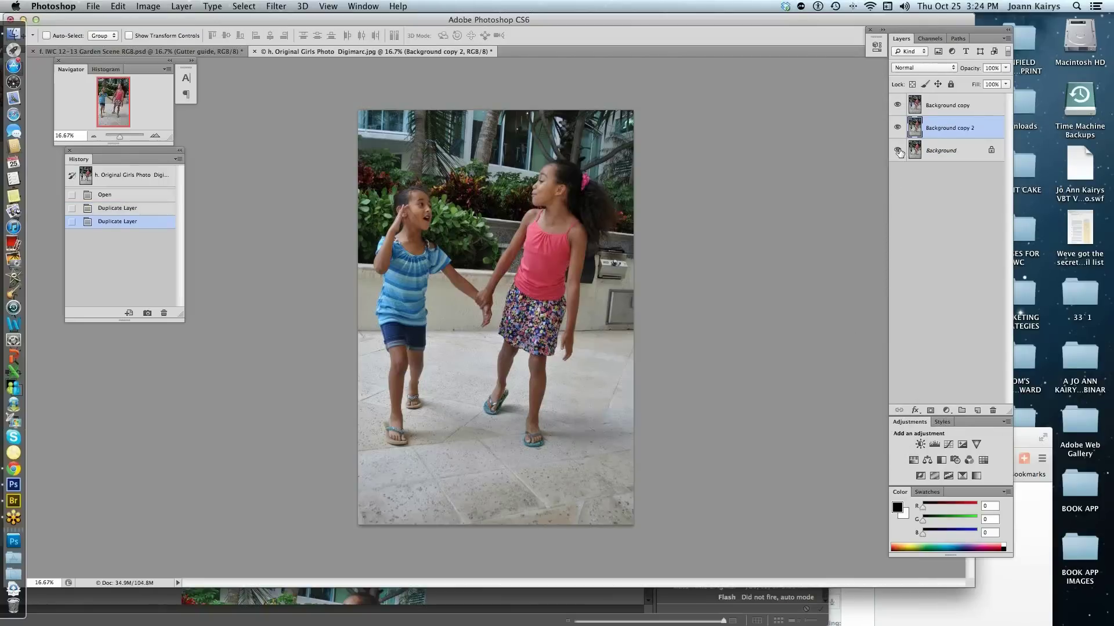
Hide Background and Background copy 2, leaving Background copy selected and visible.
left_click(898, 150)
left_click(897, 127)
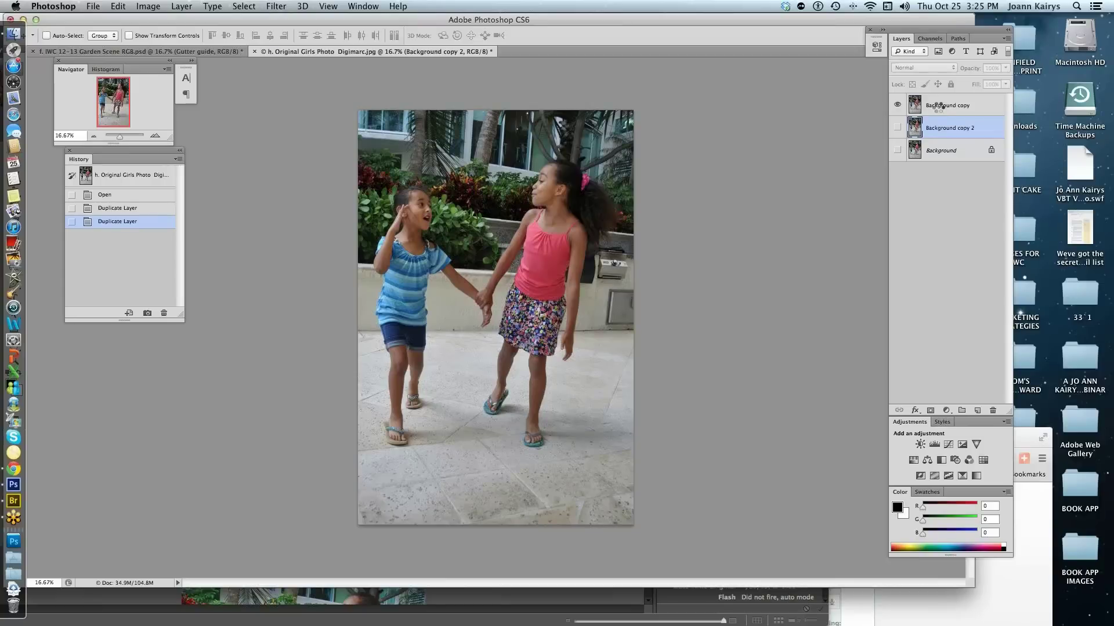
left_click(938, 106)
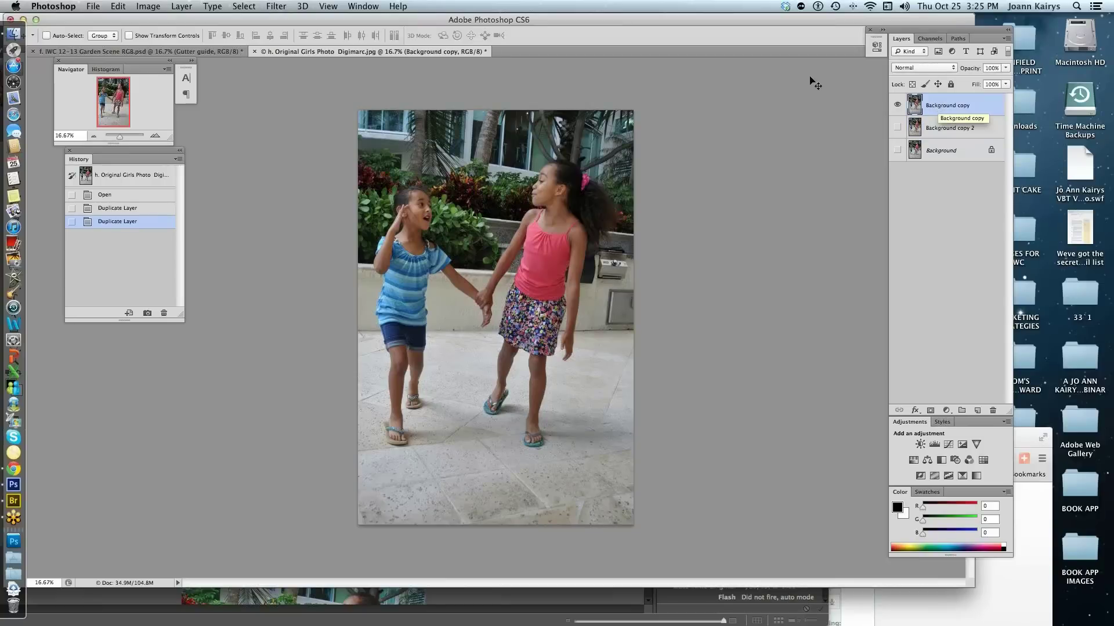
Launch Topaz Adjust 5 from Filter > Topaz Labs on the Background copy layer.
left_click(276, 6)
mouse_move(296, 274)
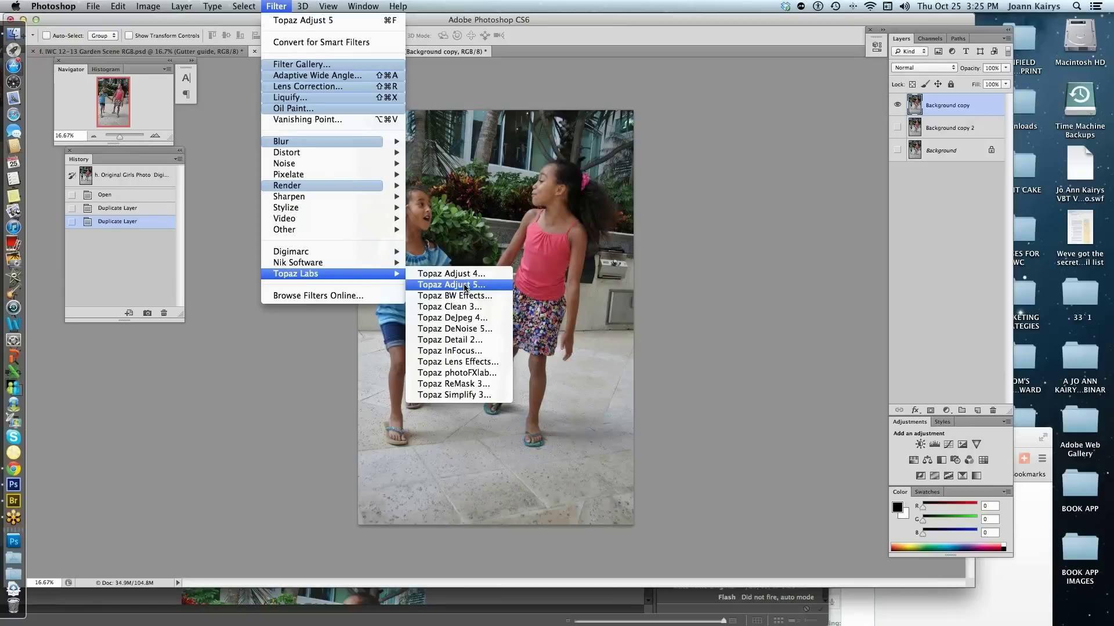
left_click(465, 285)
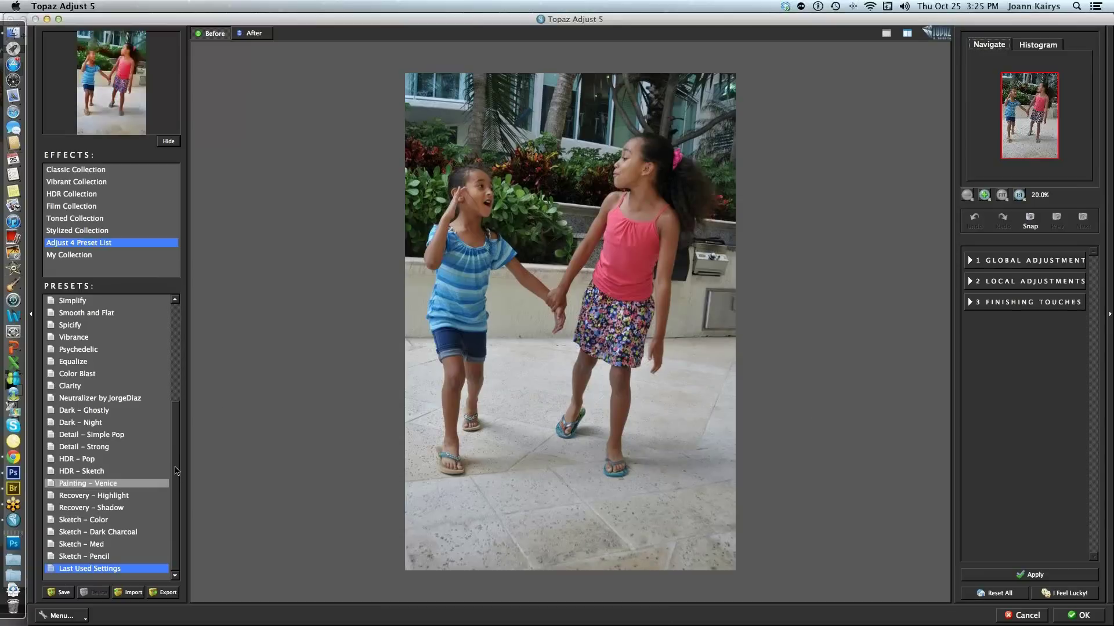
Preview the Spicify preset, then switch to the Clarity preset.
left_click_drag(176, 471, 178, 457)
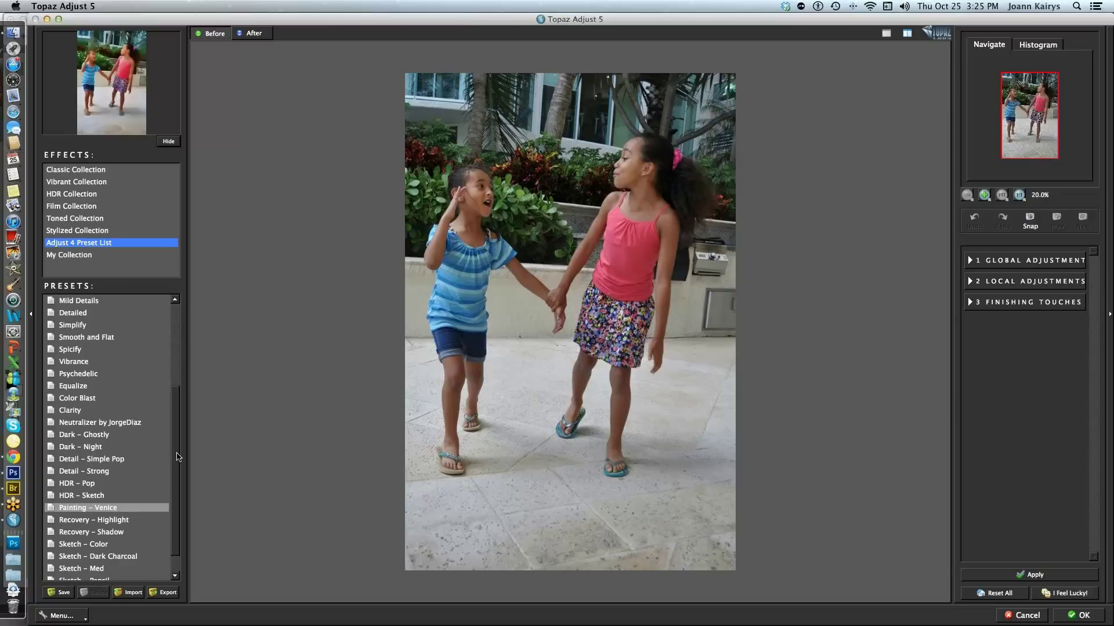
left_click(69, 350)
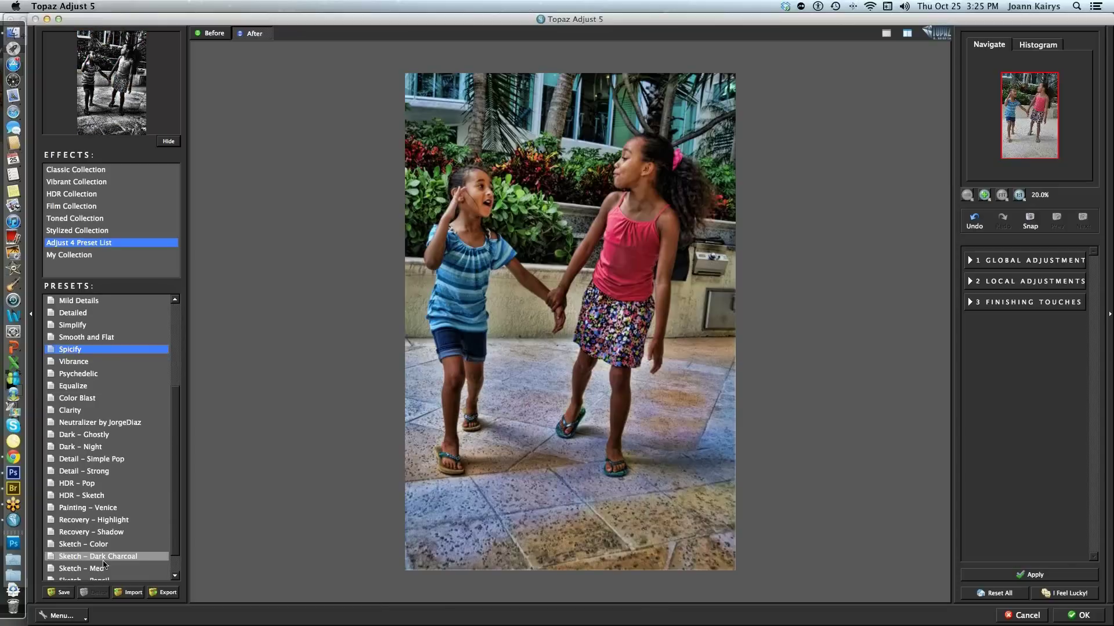
left_click(73, 411)
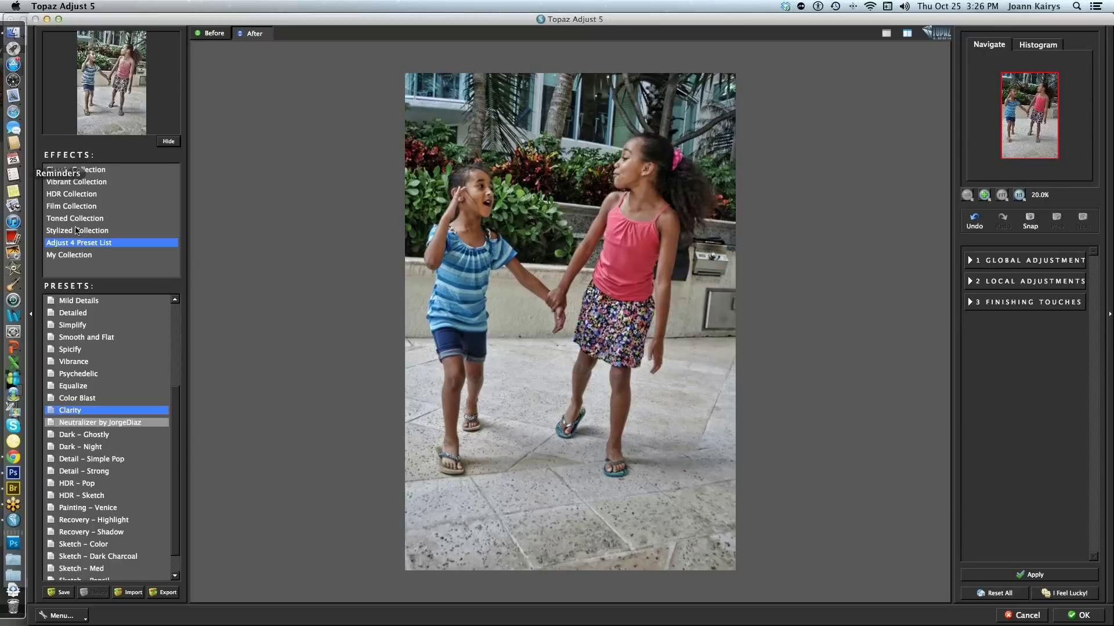
Try the Color Blast preset and compare it against the original photo.
left_click(76, 399)
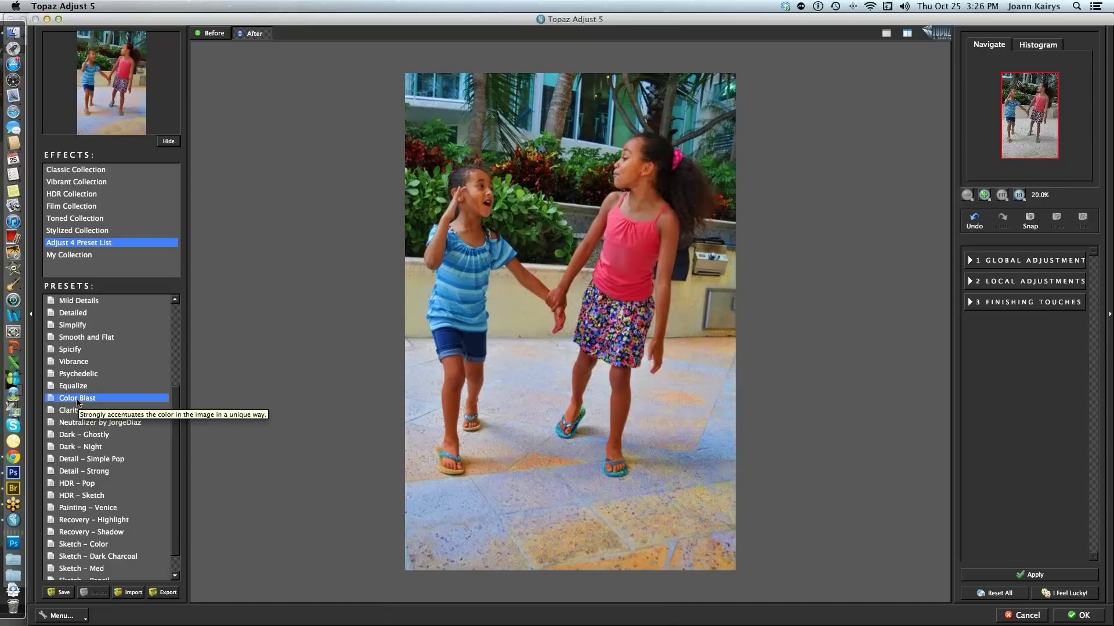
left_click(210, 36)
left_click(256, 35)
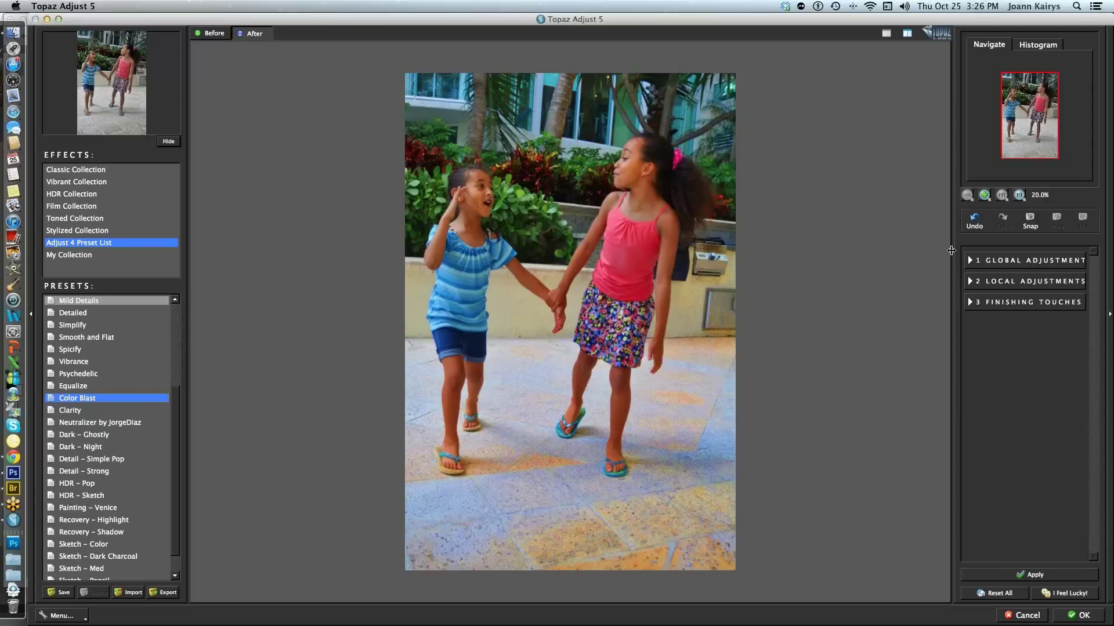
Zoom the preview in to 50% and expand the 1 Global Adjustment settings.
left_click(985, 196)
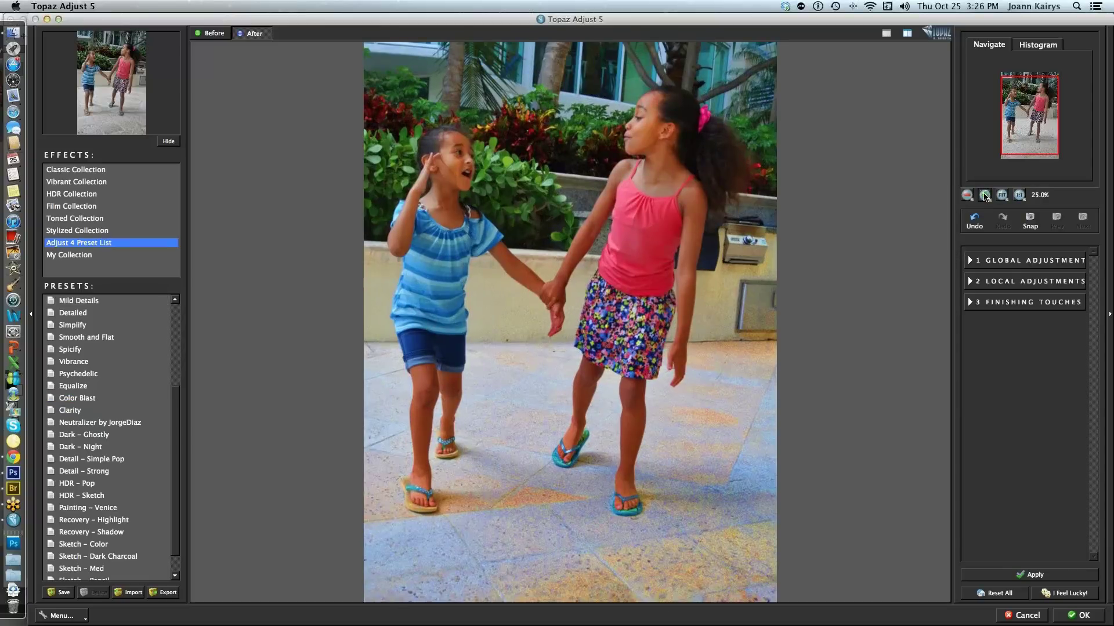
left_click(985, 196)
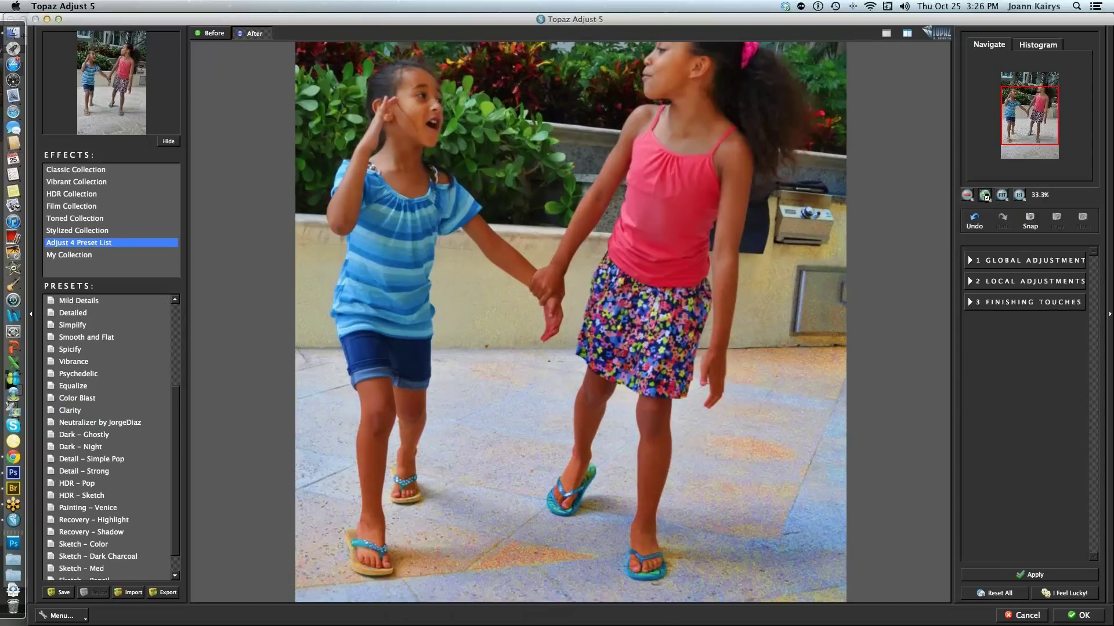
left_click(985, 196)
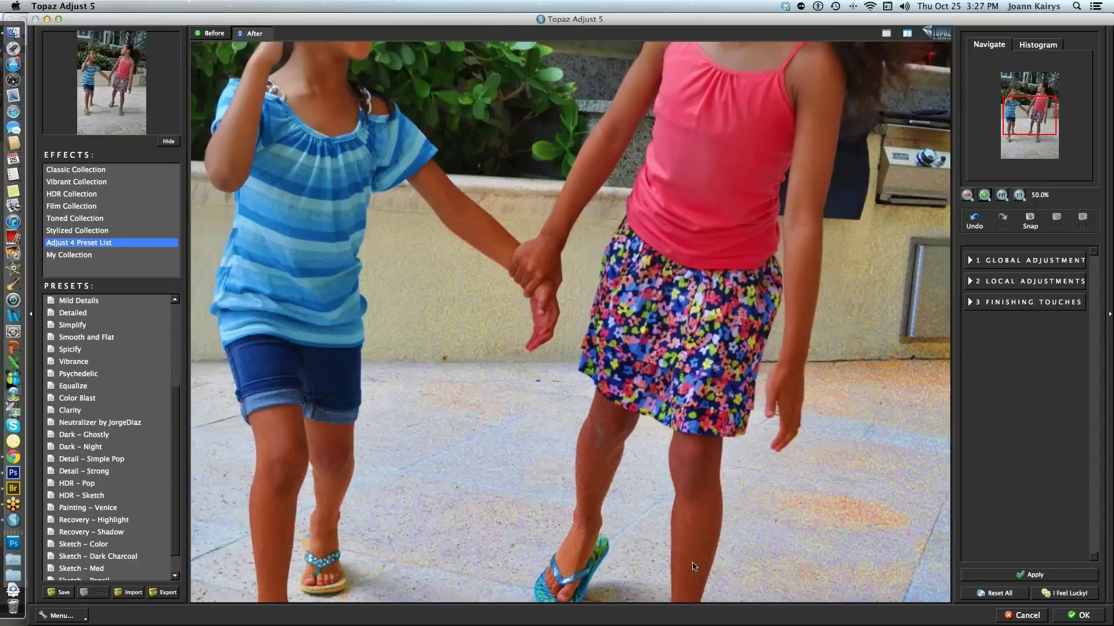
left_click(971, 262)
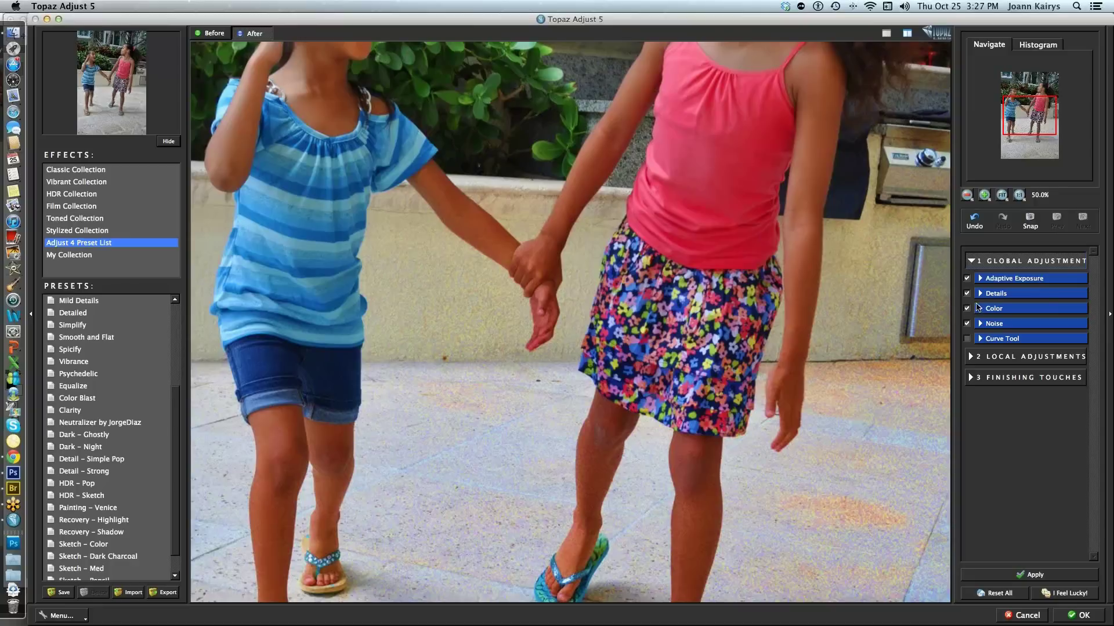
Set Noise Suppression to 0.62, zoom out to 25%, and apply the Topaz adjustment.
left_click(980, 326)
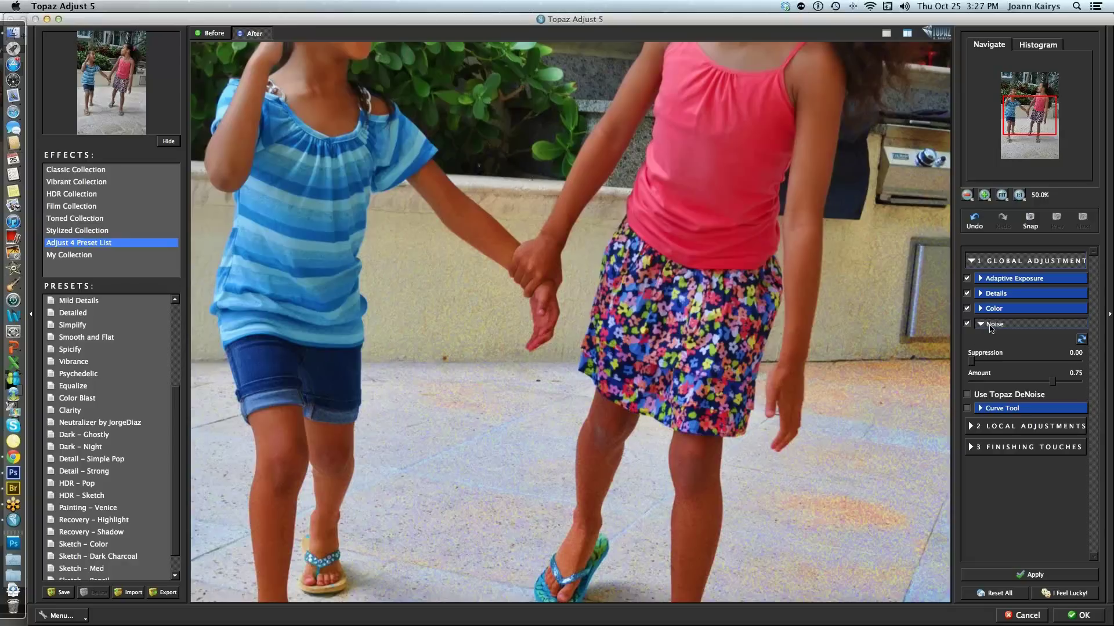
left_click(971, 362)
left_click_drag(971, 363, 982, 365)
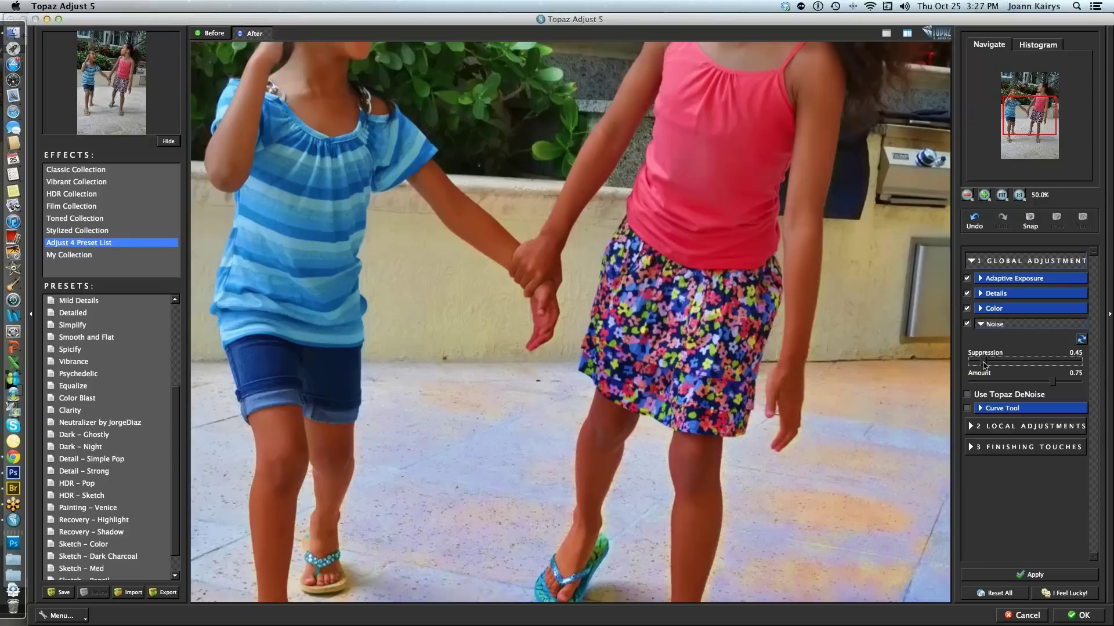
left_click_drag(984, 365, 989, 366)
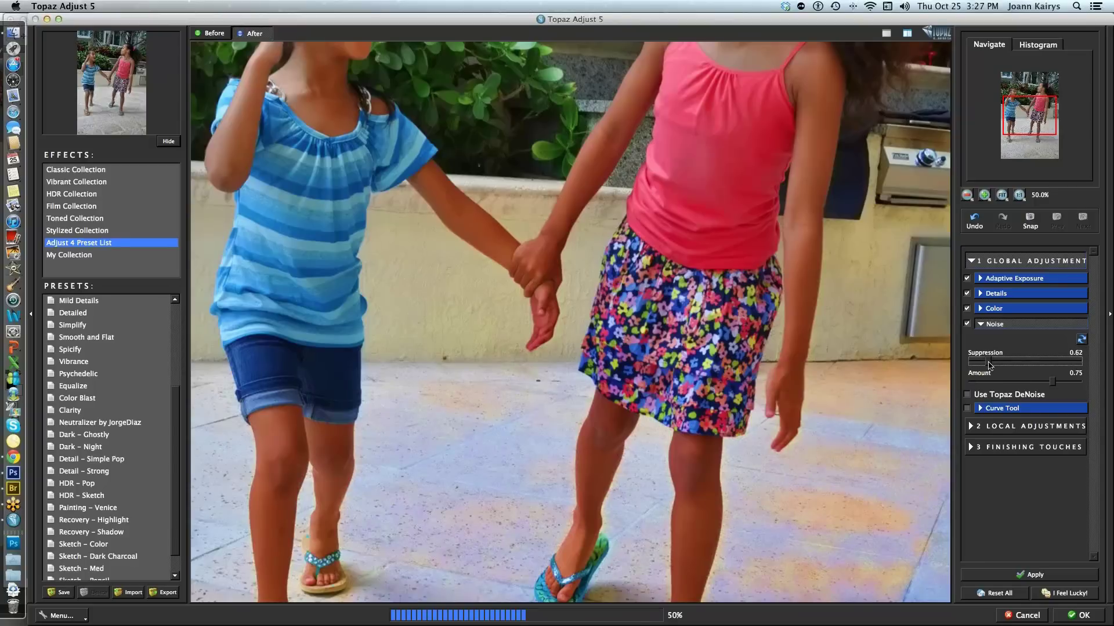
left_click(968, 196)
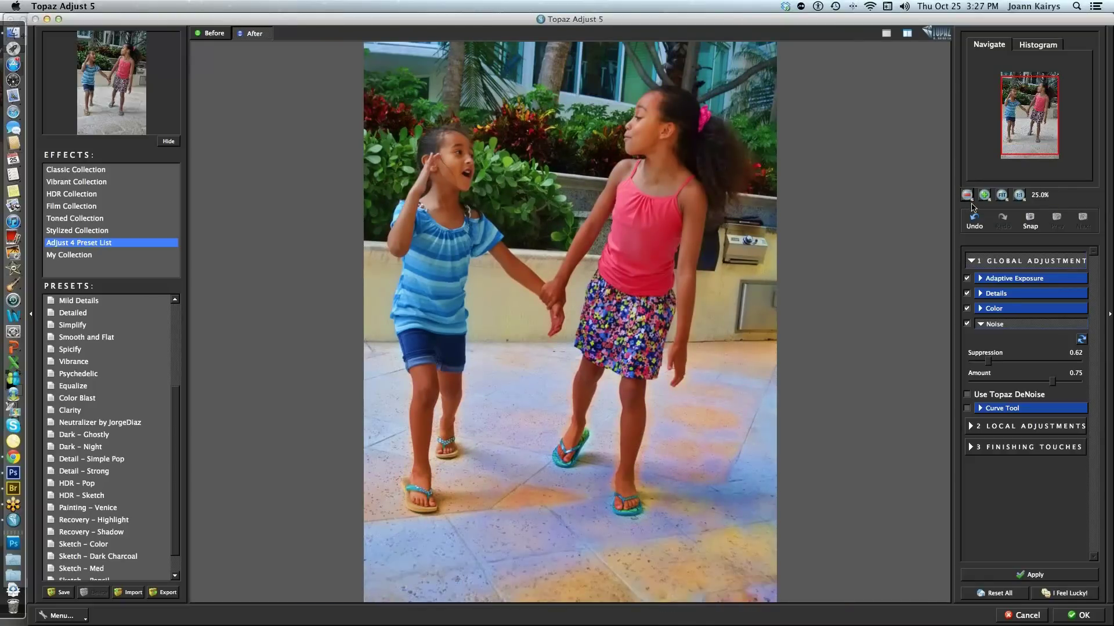
left_click(1082, 617)
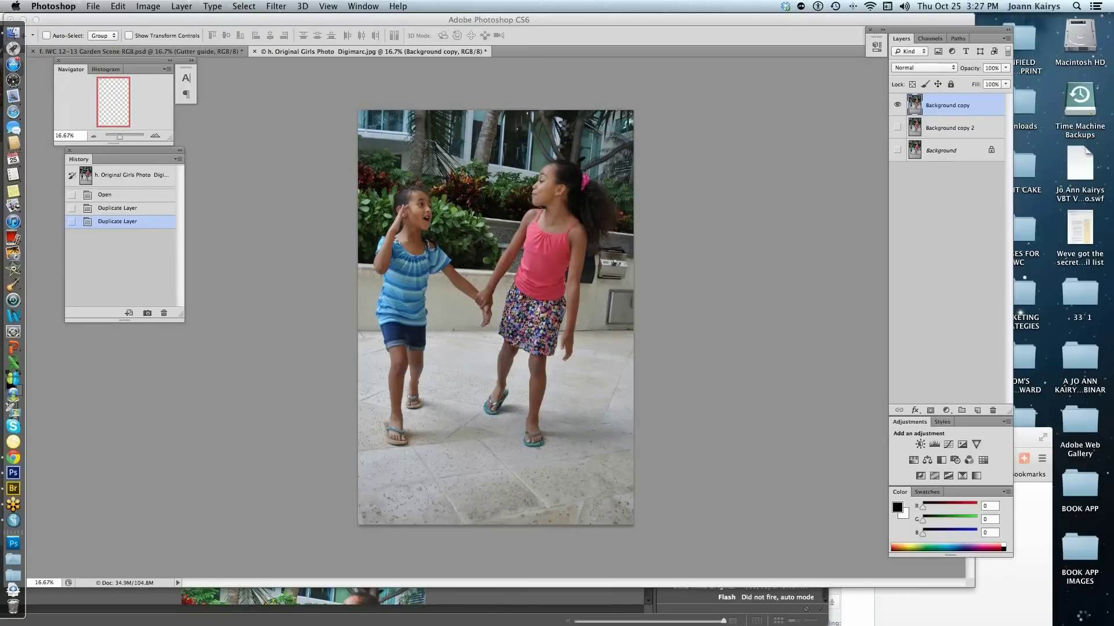
Compare the layer copies by toggling their visibility, then choose File > Close and Go to Bridge.
left_click(897, 127)
left_click(898, 105)
left_click(898, 105)
left_click(898, 127)
left_click(897, 105)
left_click(897, 106)
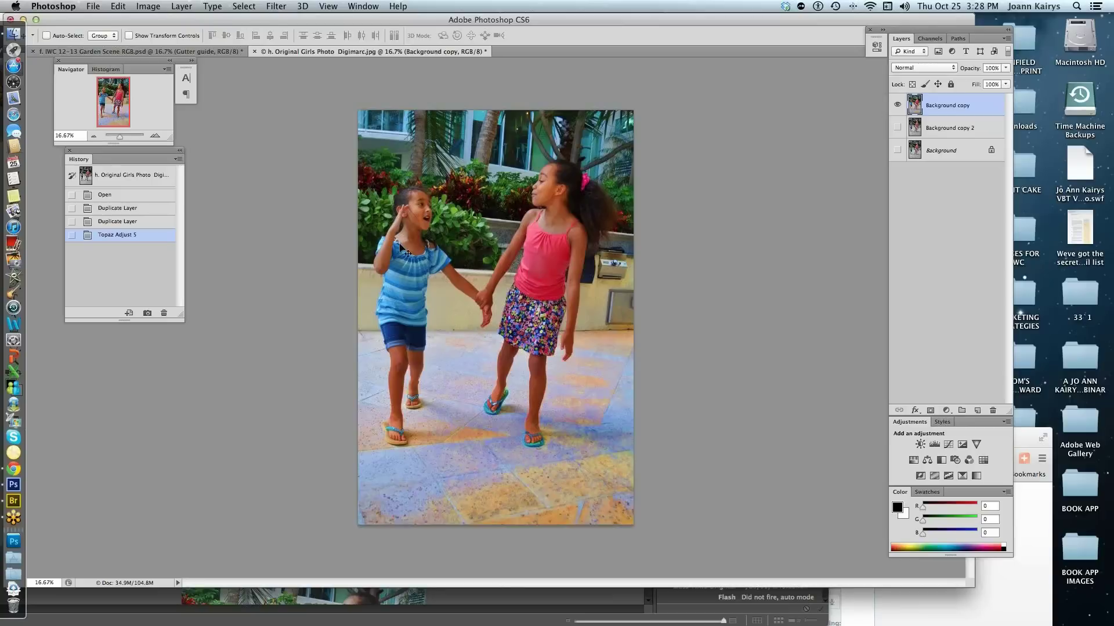
left_click(94, 7)
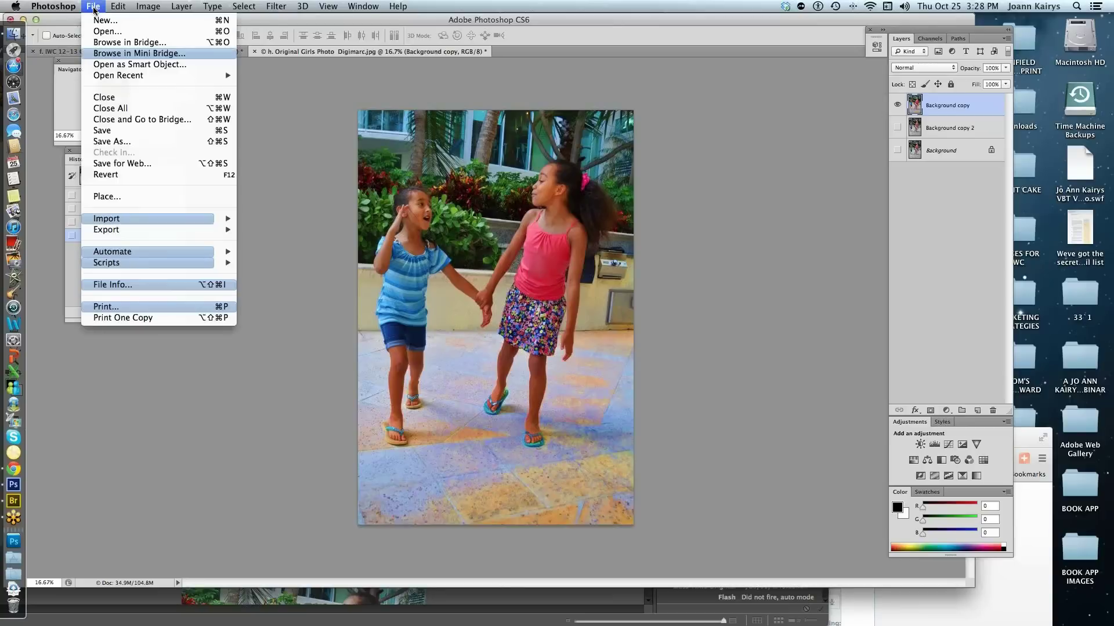
left_click(138, 120)
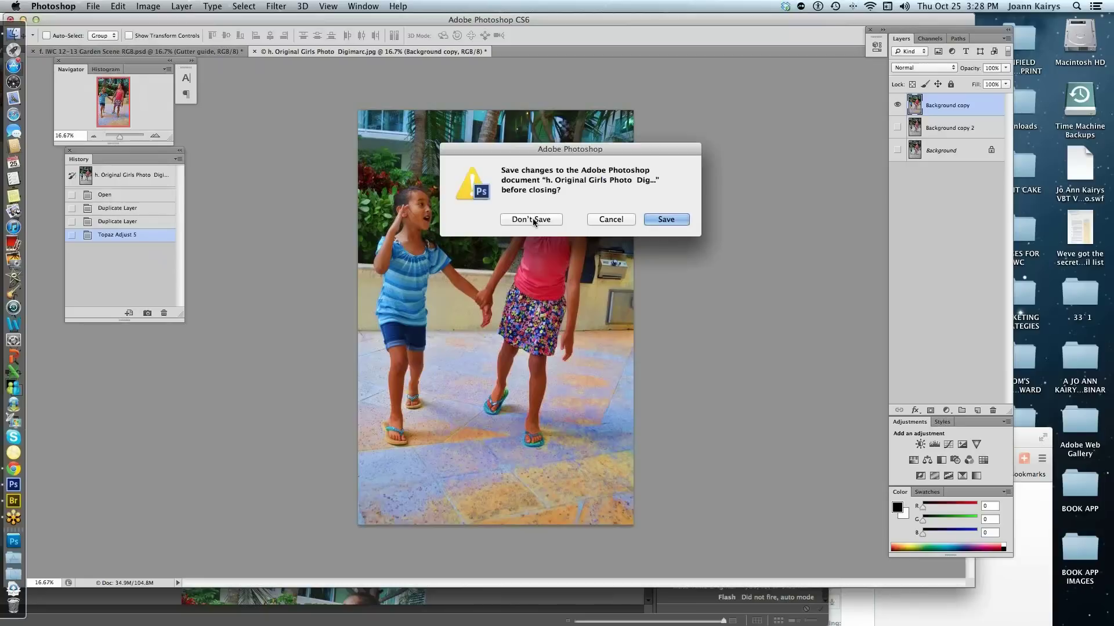
Discard the photo's changes and select 'j. Girls Garden Scene Extracted Topaz Adjust.png' in Bridge.
left_click(532, 219)
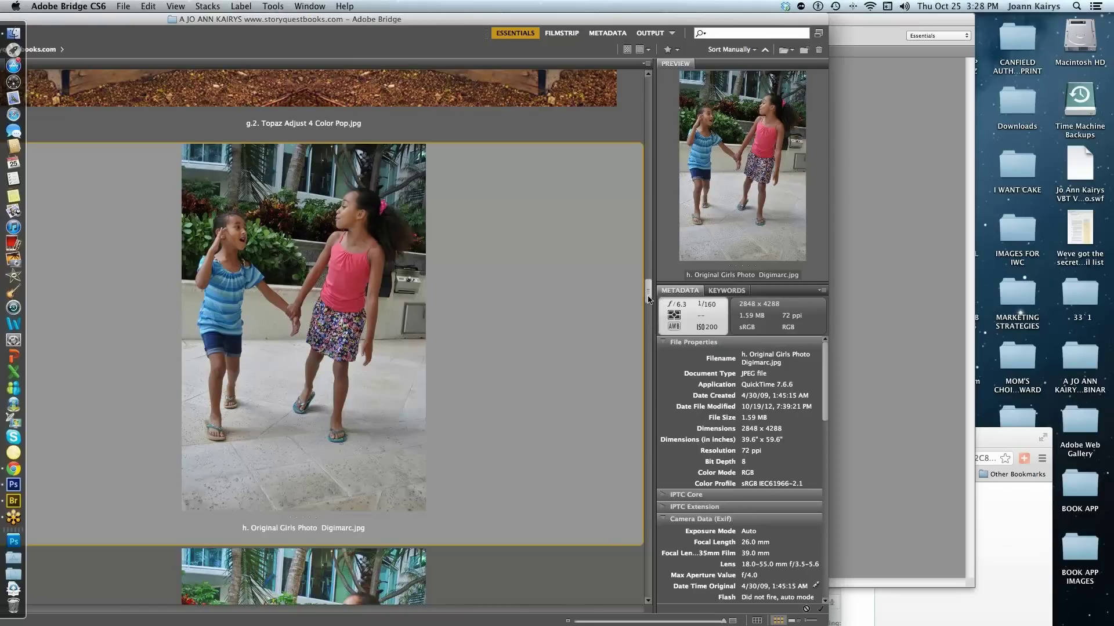
scroll(649, 299, "down", 1)
scroll(649, 300, "down", 20)
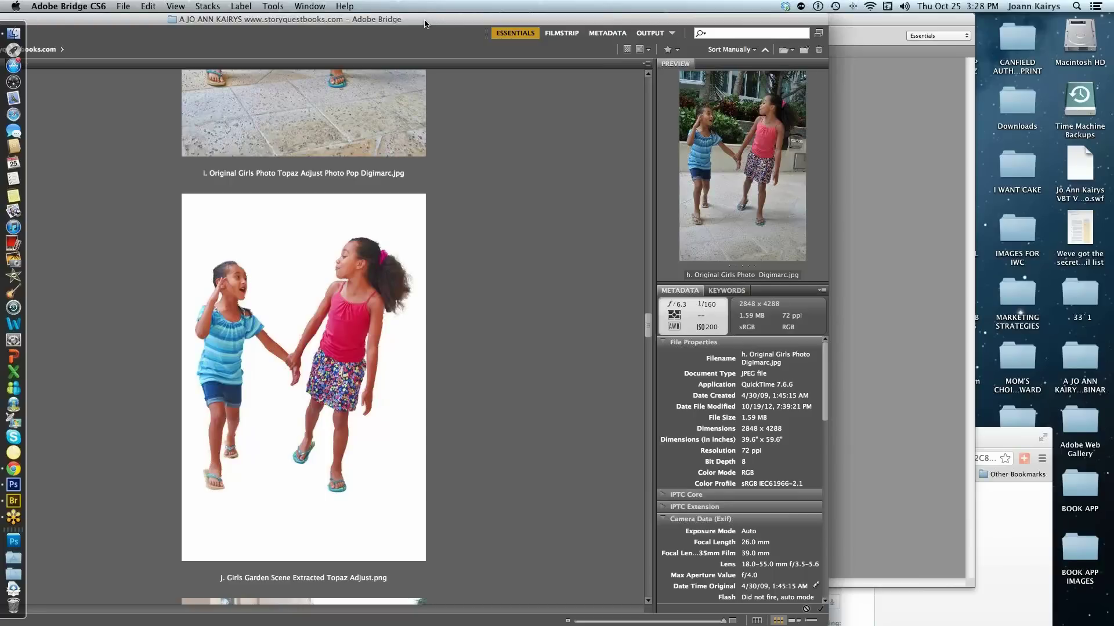
left_click_drag(424, 24, 239, 16)
left_click(99, 329)
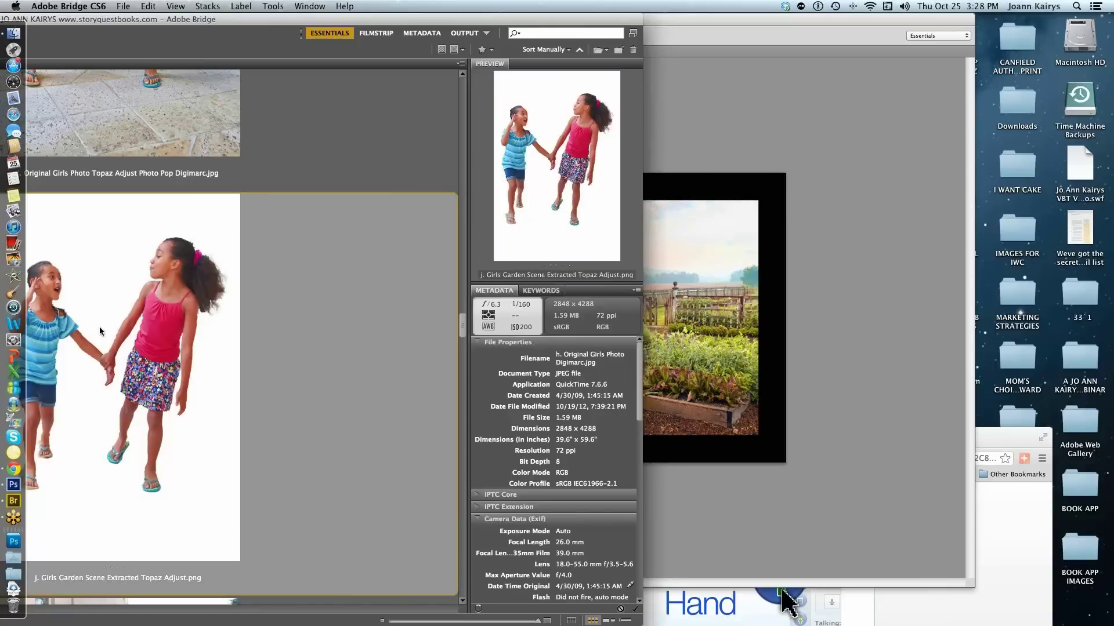
Drag the girls PNG into the spread, shift it right over the path, and commit.
left_click_drag(101, 325, 697, 337)
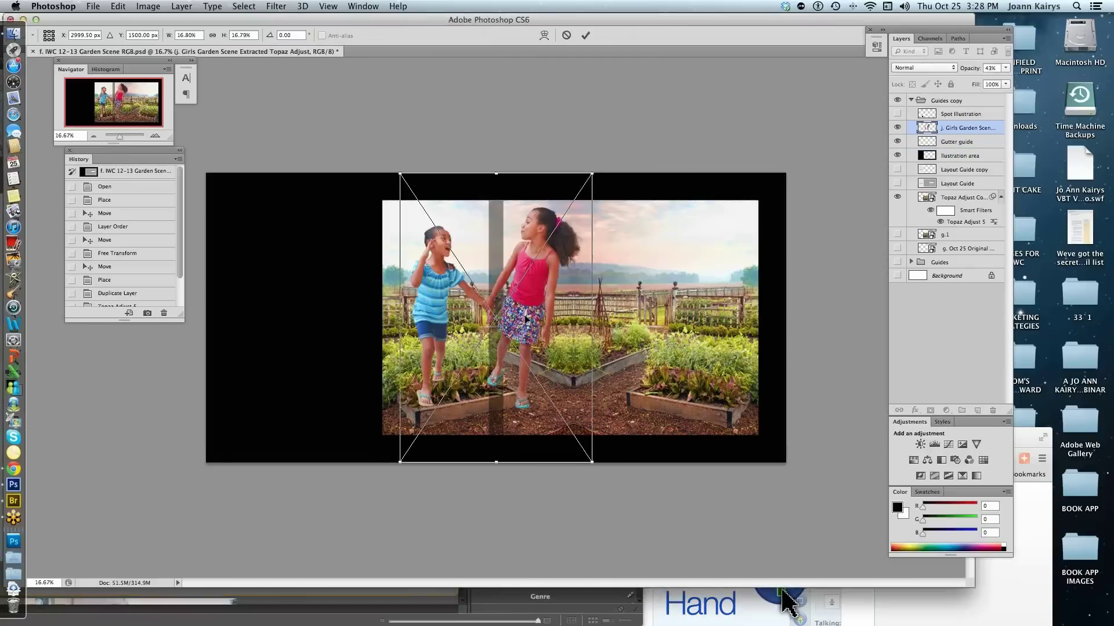
left_click_drag(527, 317, 625, 340)
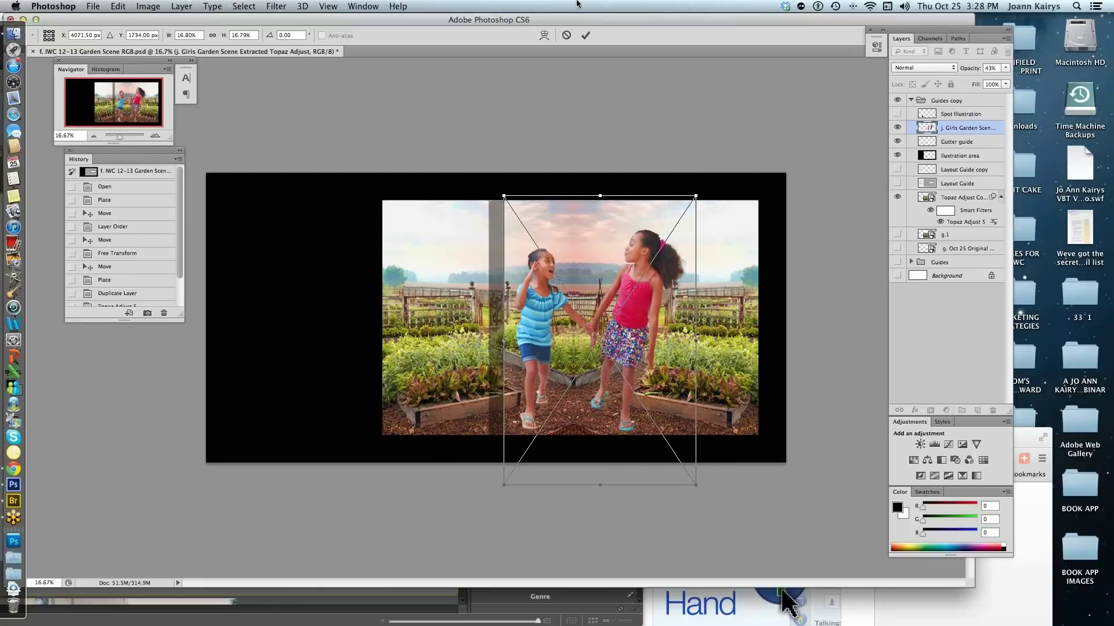
left_click(582, 36)
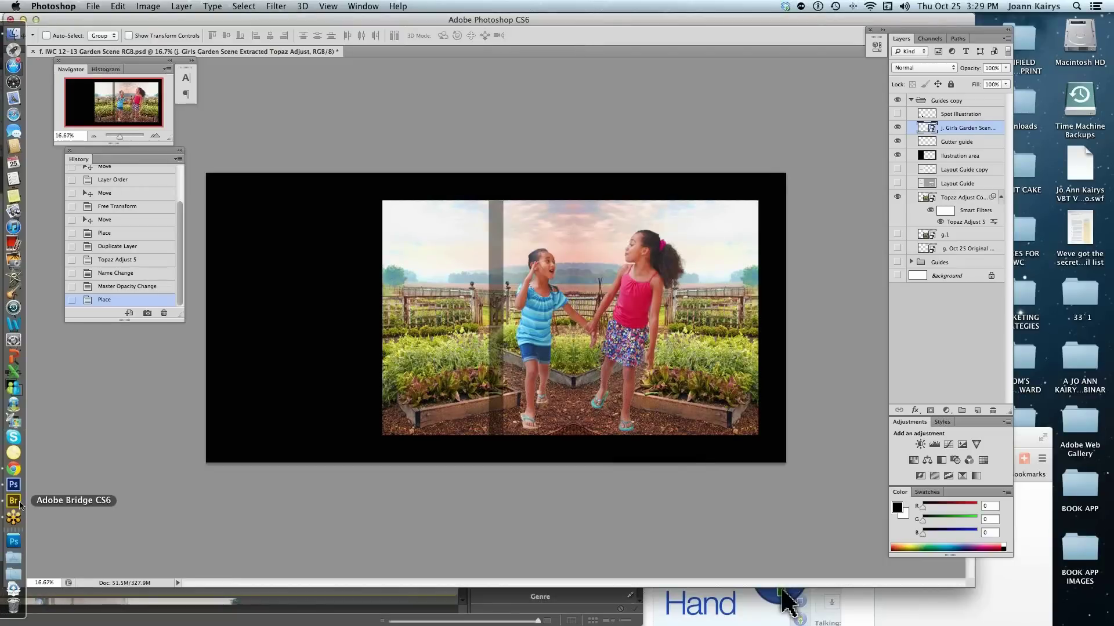
Switch to Bridge and open 'k. DSC_0006.JPG' in Photoshop CS6 with Open With.
left_click(20, 505)
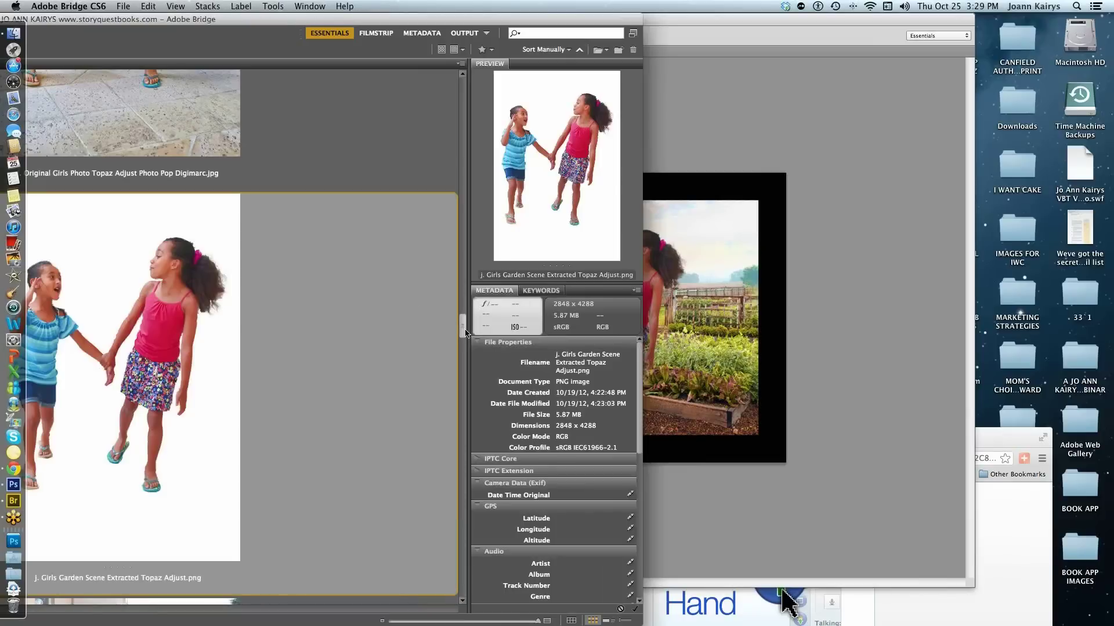
scroll(180, 340, "down", 5)
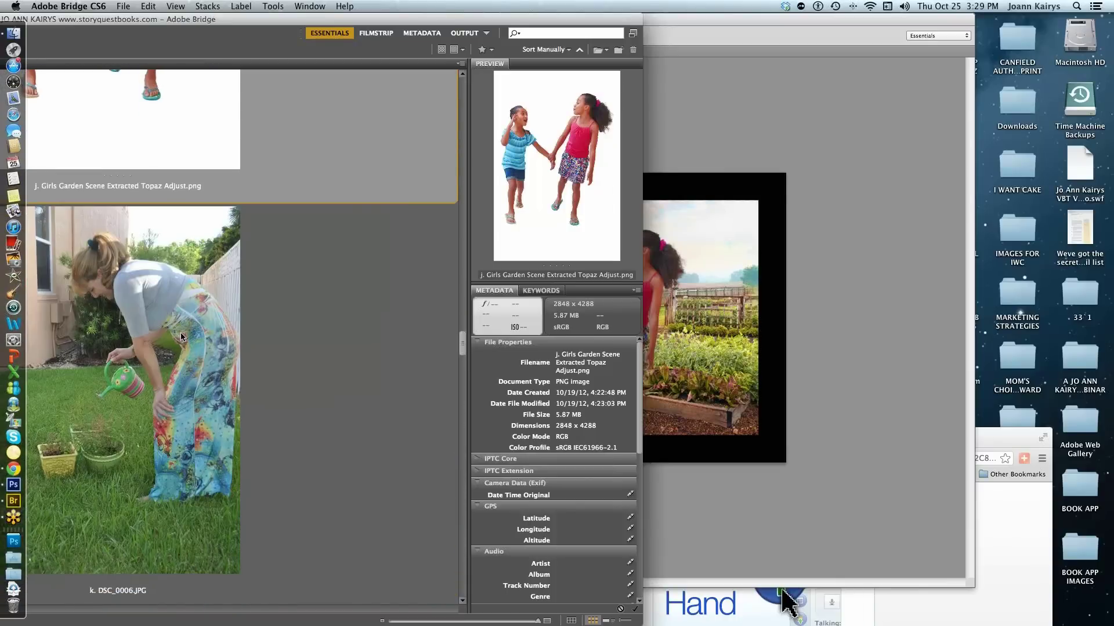
right_click(181, 336)
mouse_move(232, 352)
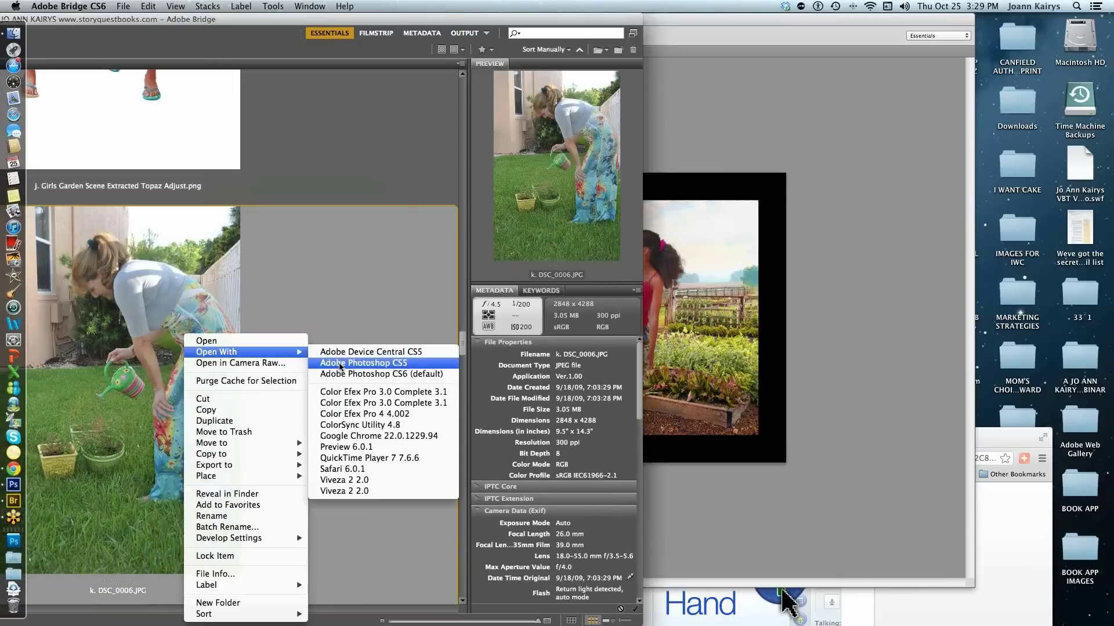
left_click(372, 374)
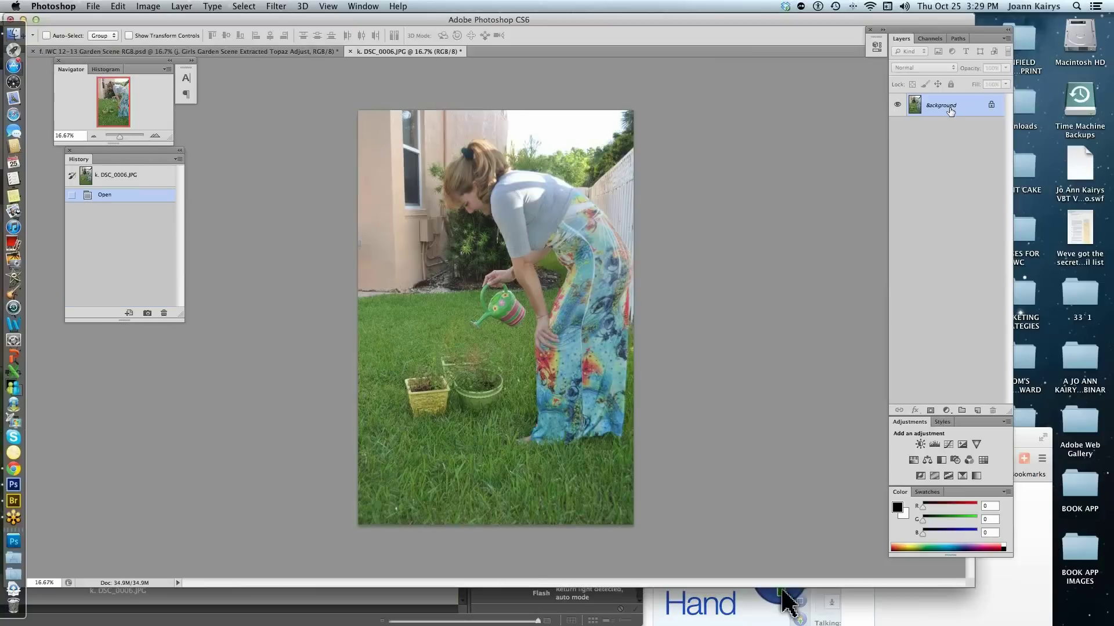
Create Background copy, hide Background, and start duplicating Background copy as Background copy 2.
right_click(950, 109)
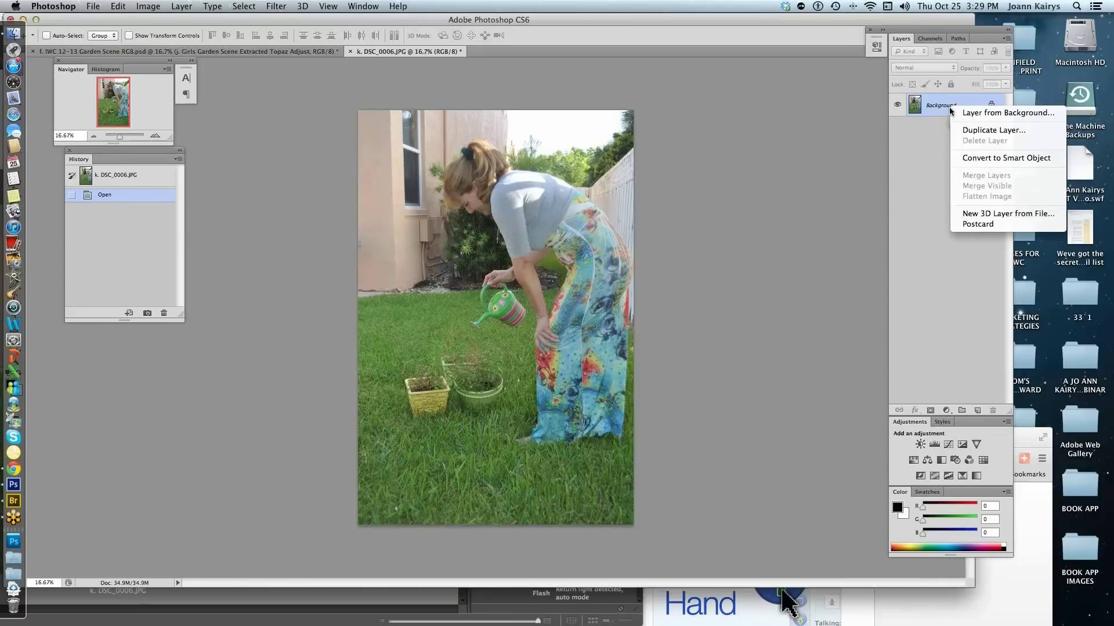
key("Escape")
right_click(952, 111)
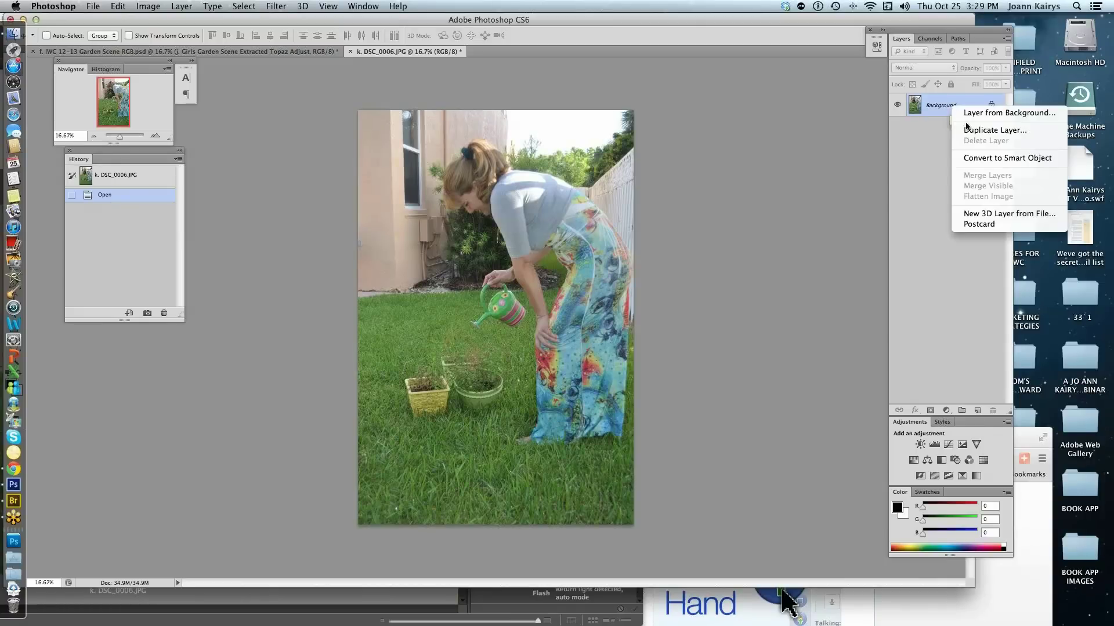
left_click(967, 131)
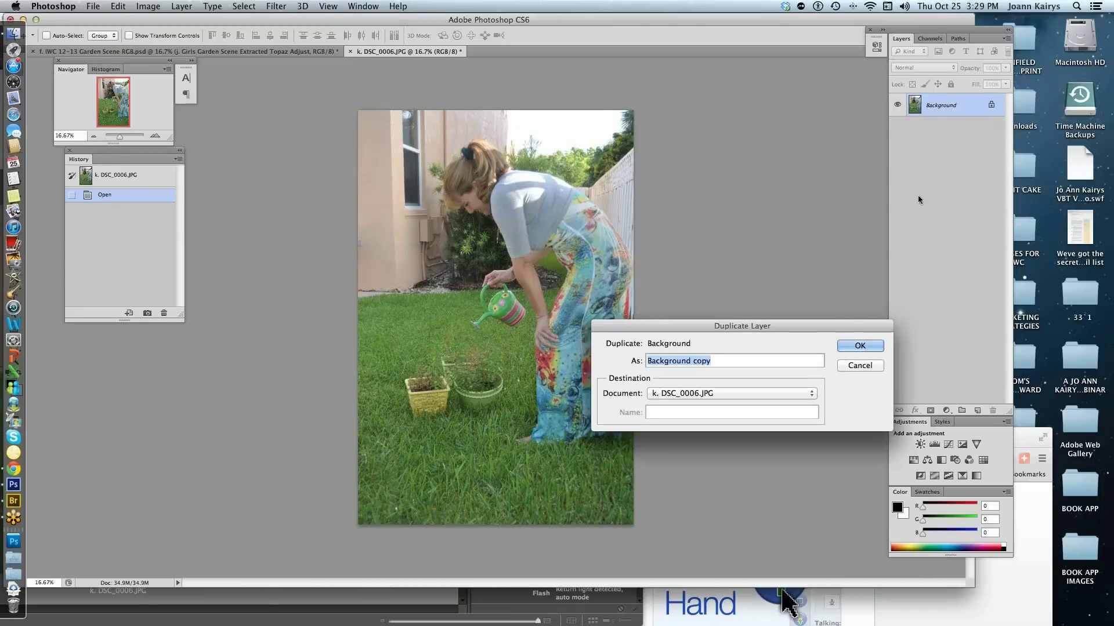
left_click(855, 347)
left_click(897, 127)
right_click(980, 109)
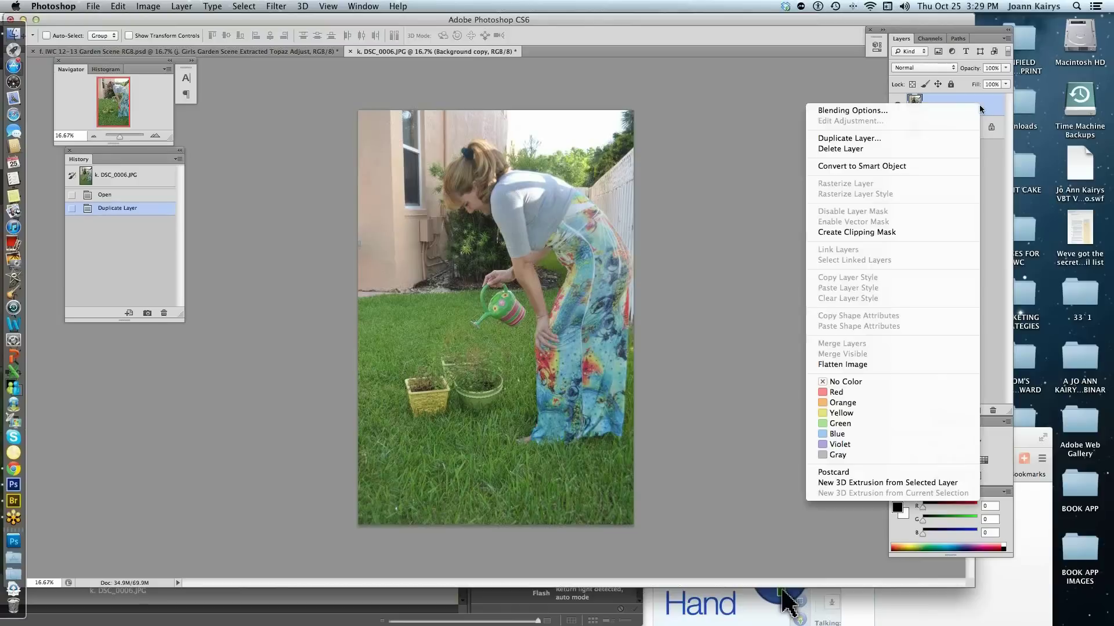
left_click(881, 140)
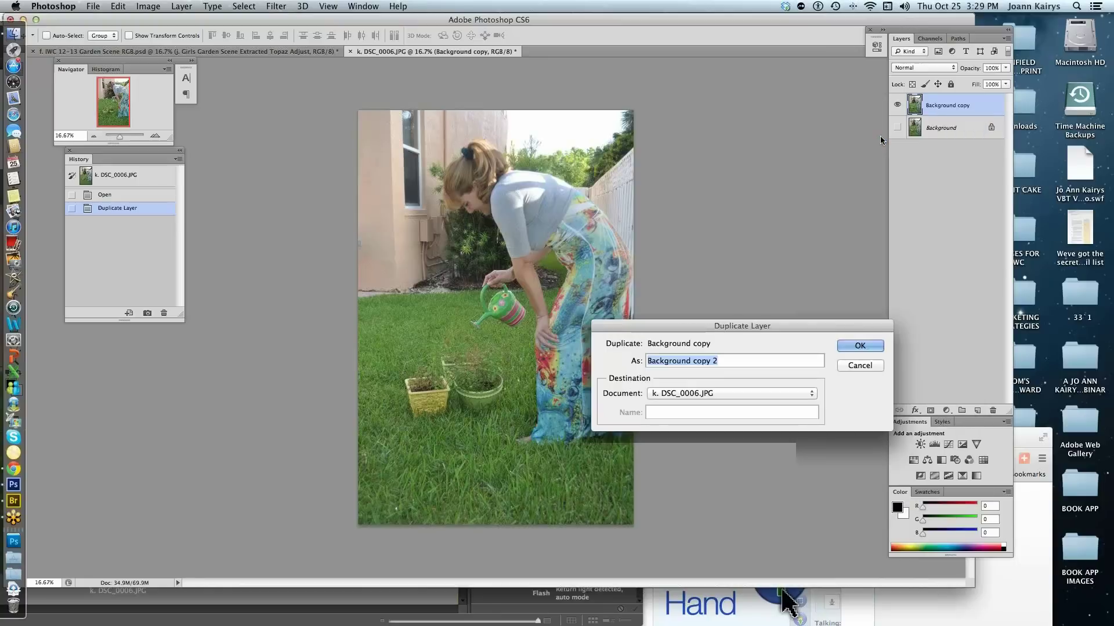
Create Background copy 2 and apply a vivid Topaz Adjust 5 preset, checking Before/After first.
key("Return")
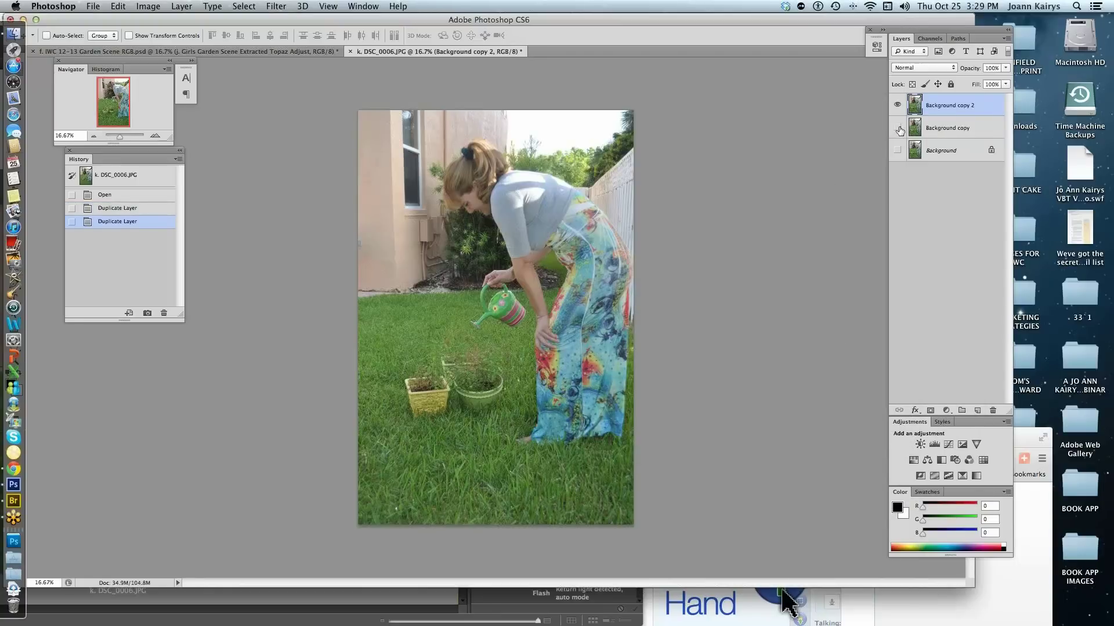
left_click(278, 7)
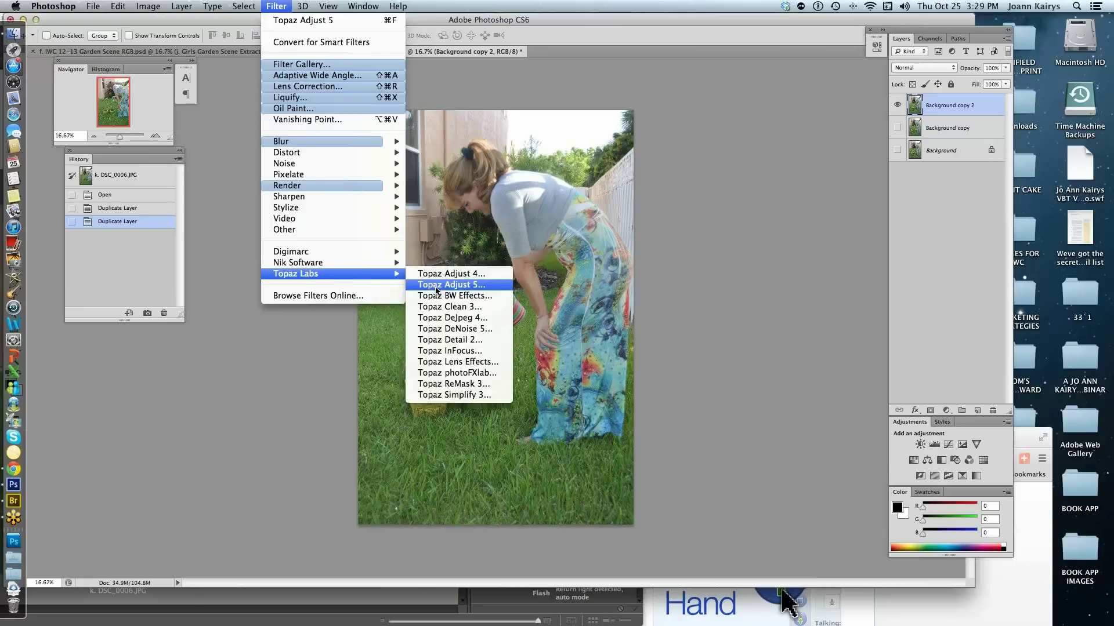
left_click(441, 285)
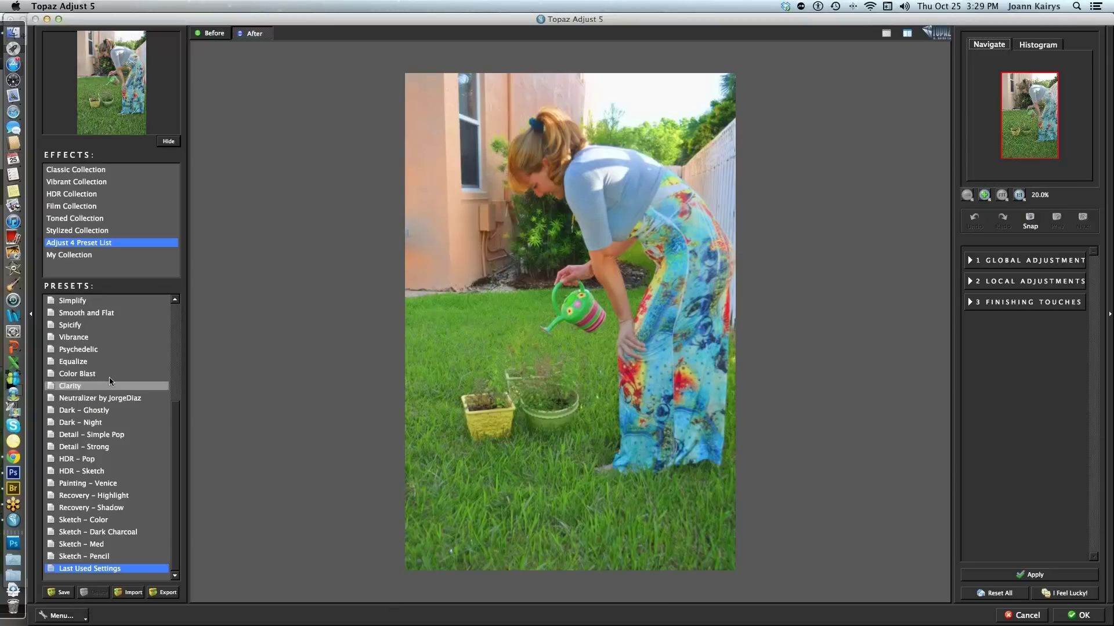
left_click(215, 34)
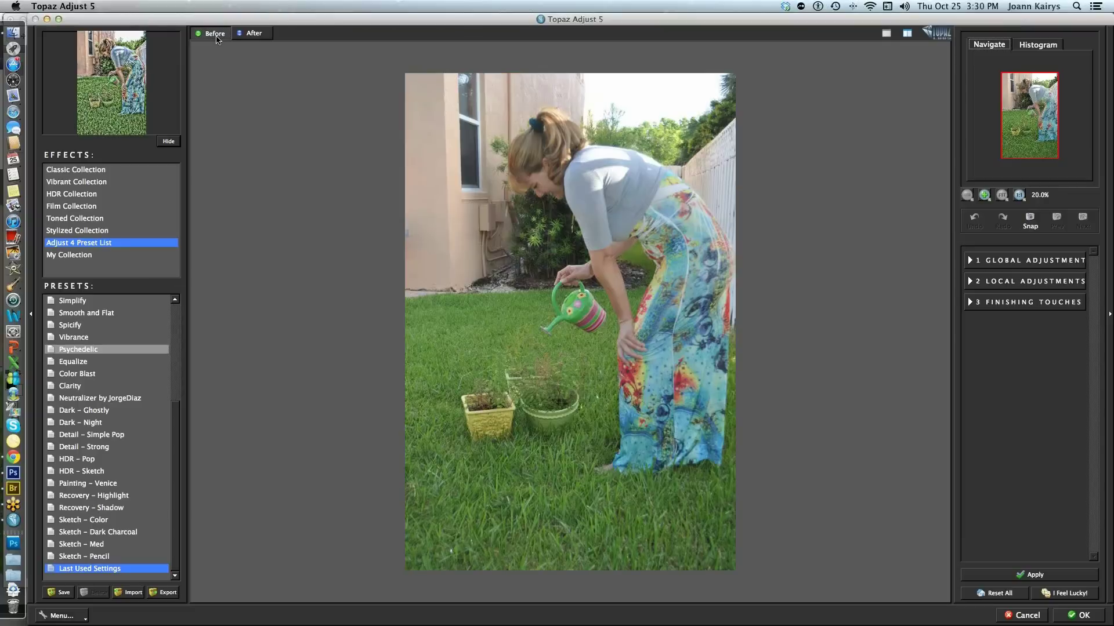
left_click(253, 34)
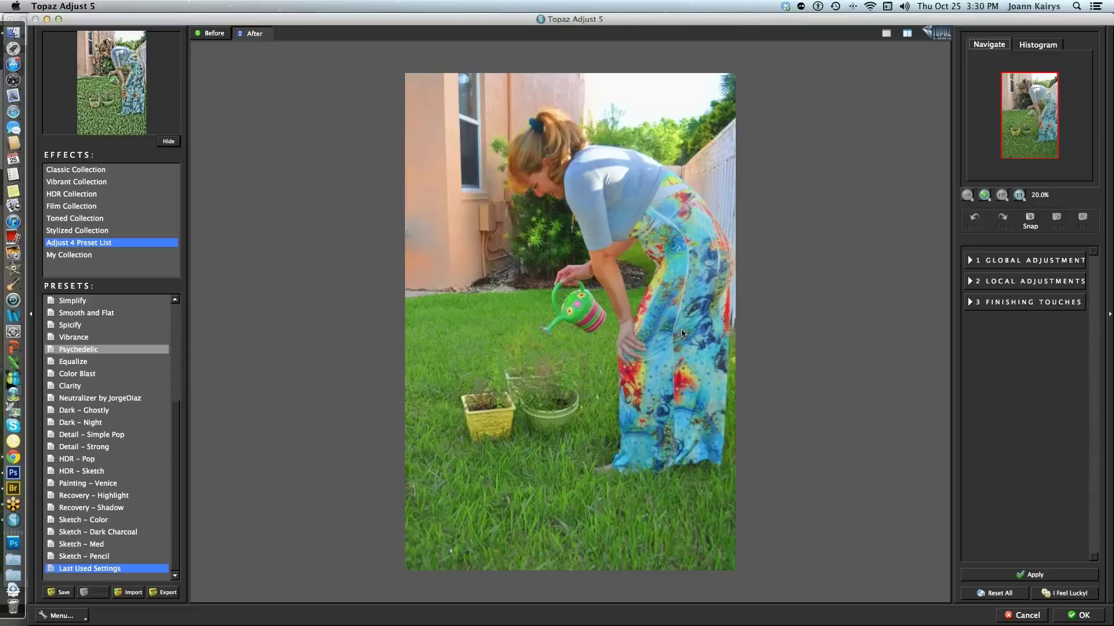
left_click(1084, 616)
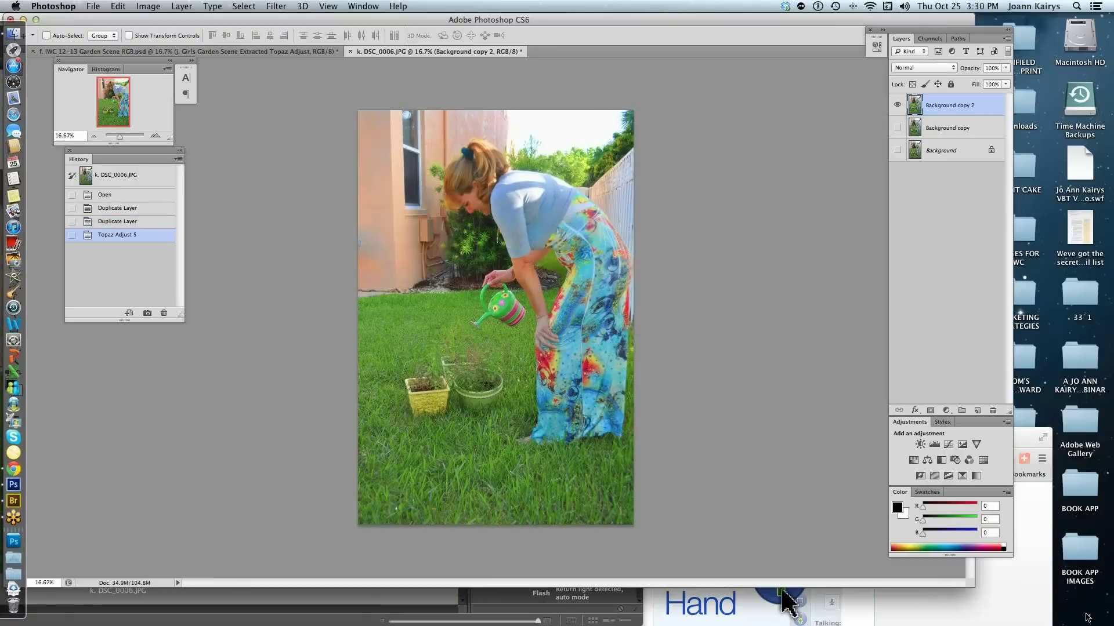
Close the DSC_0006 photo without saving and return to Bridge.
left_click(92, 6)
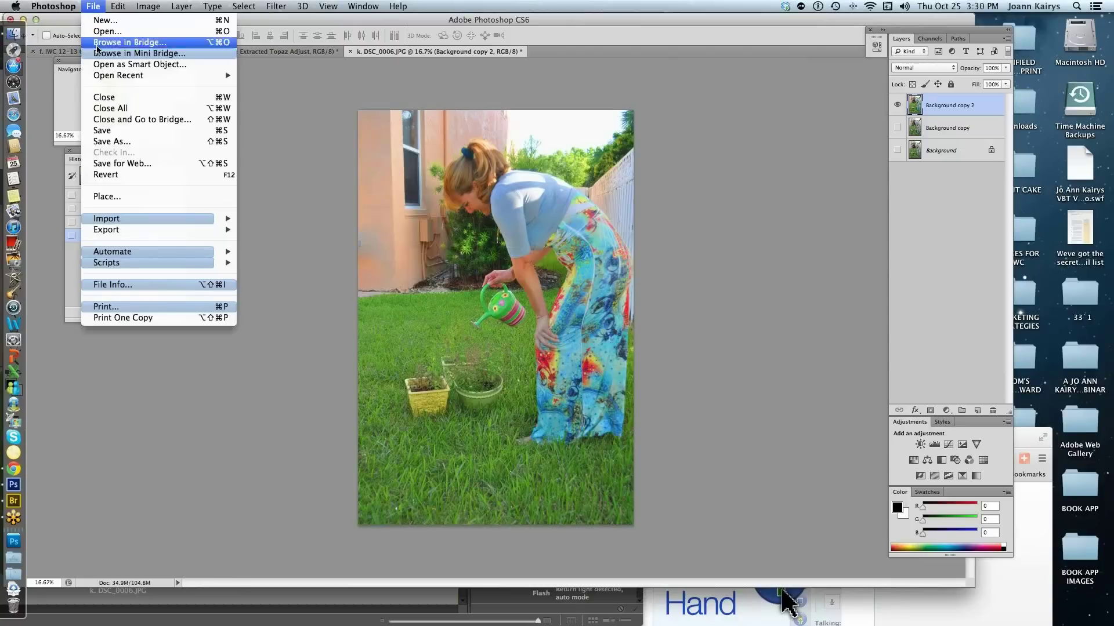
left_click(123, 120)
left_click(519, 219)
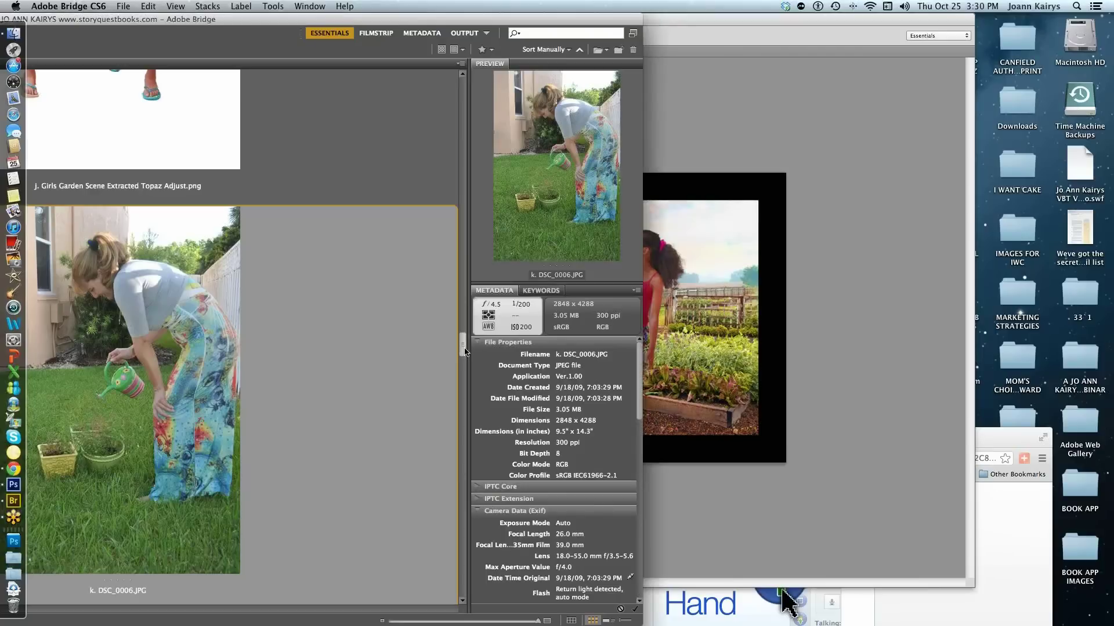
Drag l. Yucely.png from Bridge onto the garden spread.
scroll(114, 344, "down", 10)
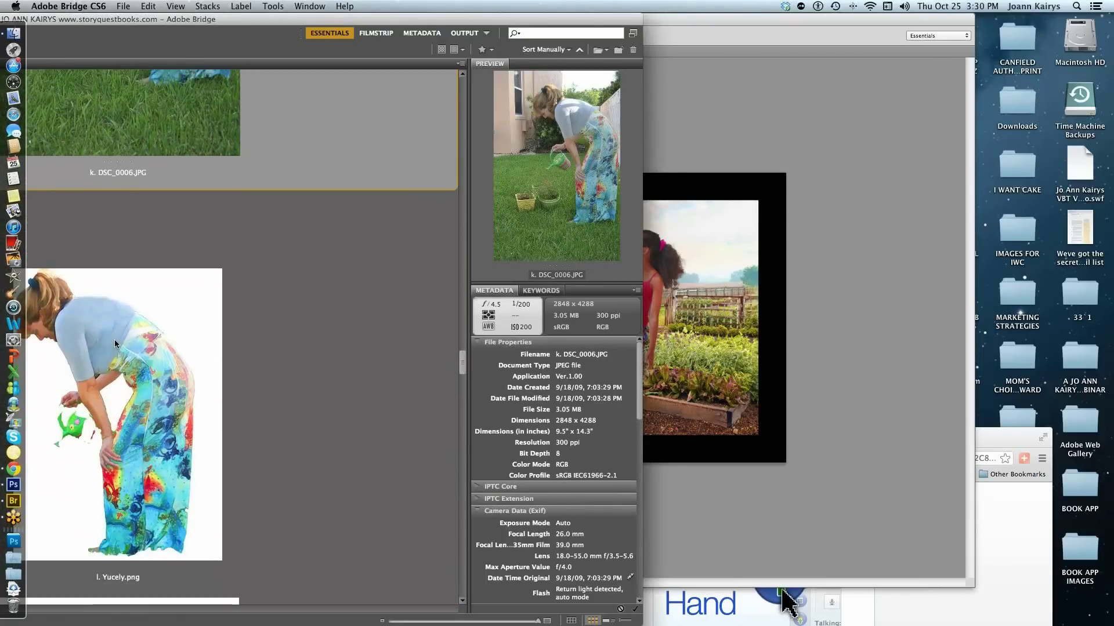
left_click(115, 343)
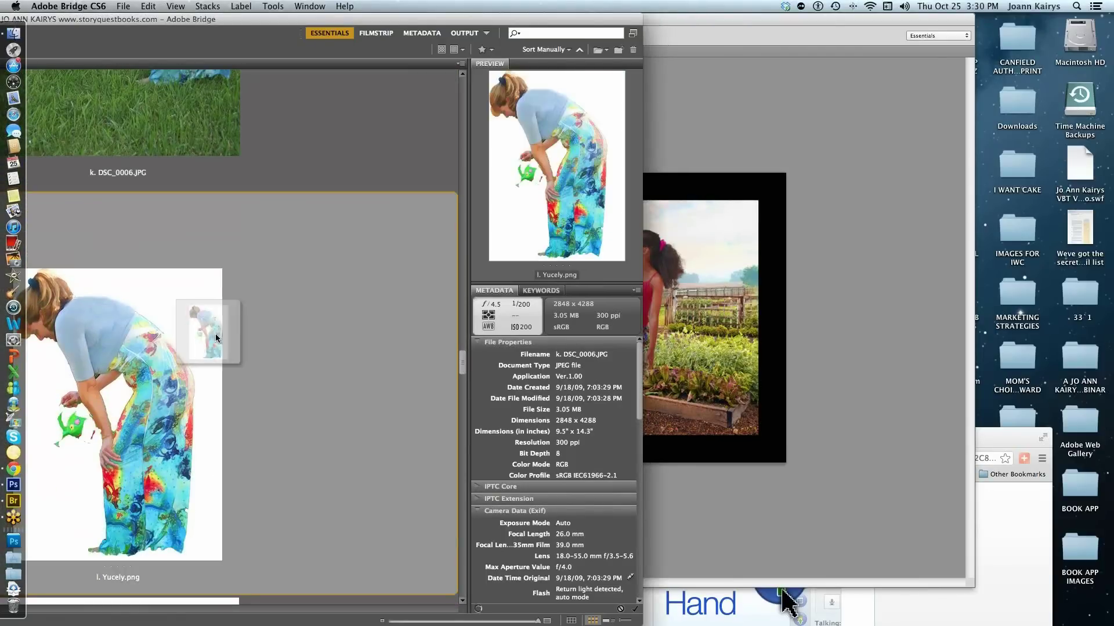
left_click_drag(216, 338, 697, 332)
Shrink the Yucely woman to the right side, then move her layer below Girls Garden Scene.
left_click_drag(510, 318, 636, 326)
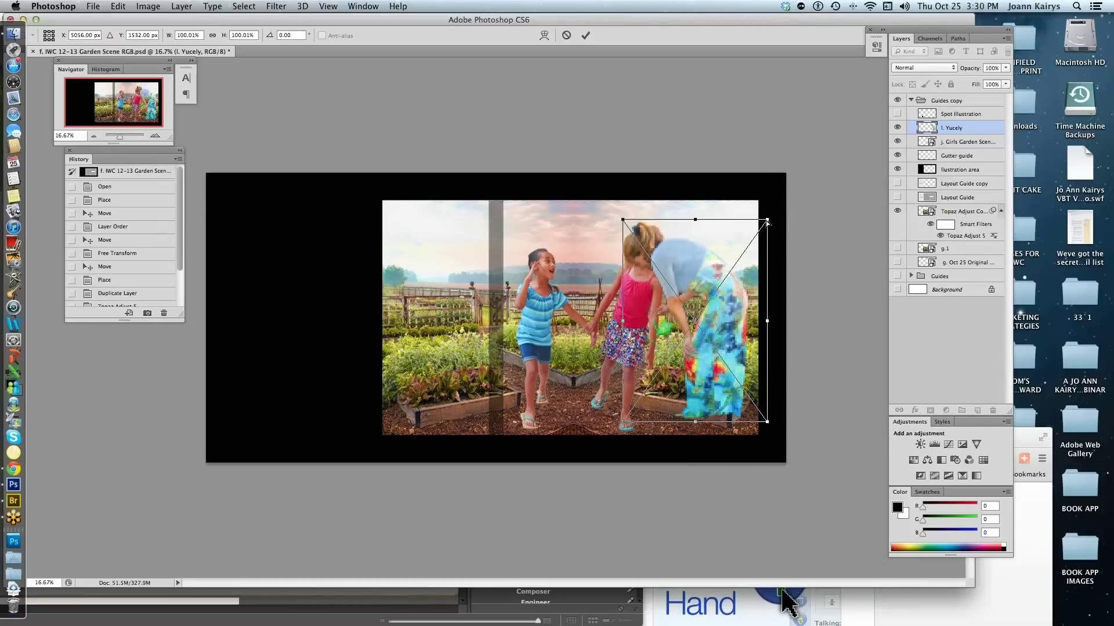
left_click_drag(768, 222, 726, 274)
left_click_drag(673, 308, 704, 271)
left_click(584, 36)
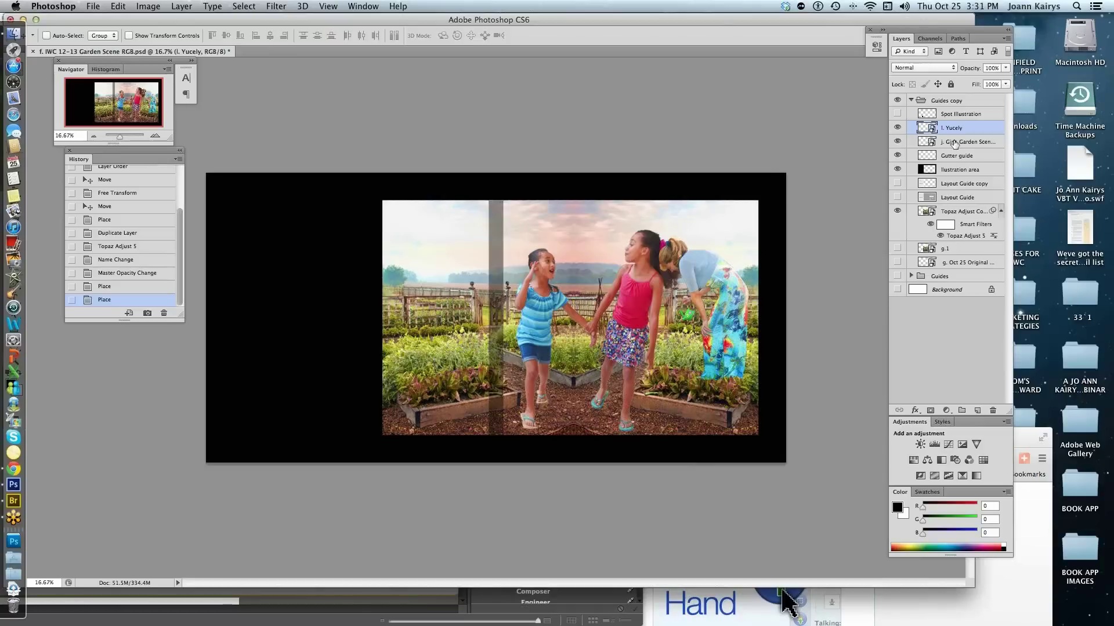
left_click_drag(964, 130, 959, 161)
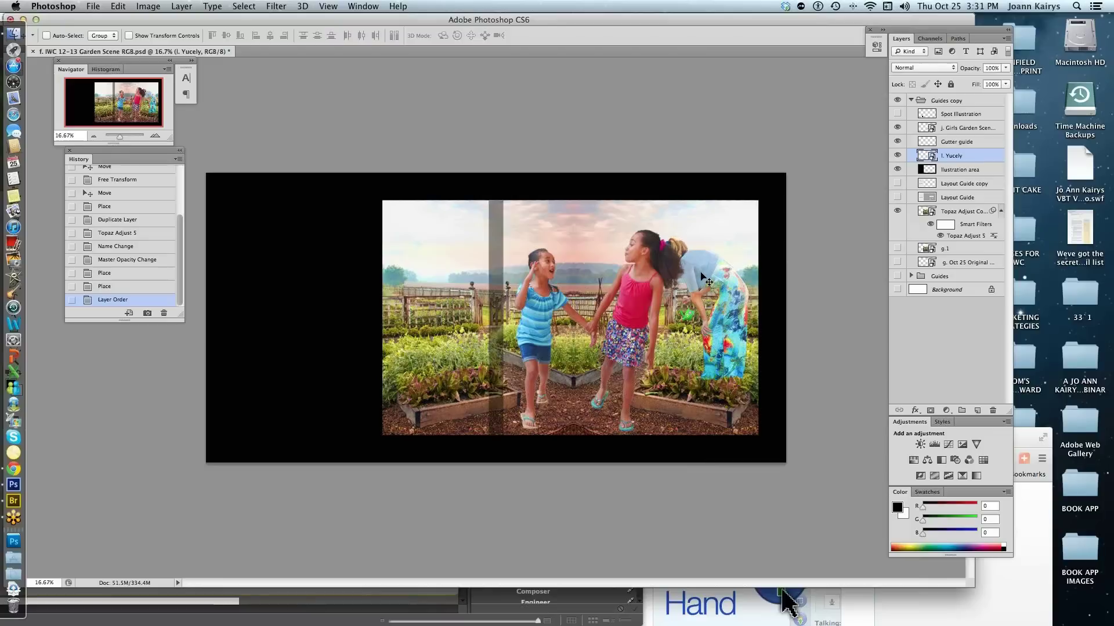
Raise the Yucely woman slightly higher in the garden.
left_click_drag(702, 275, 709, 249)
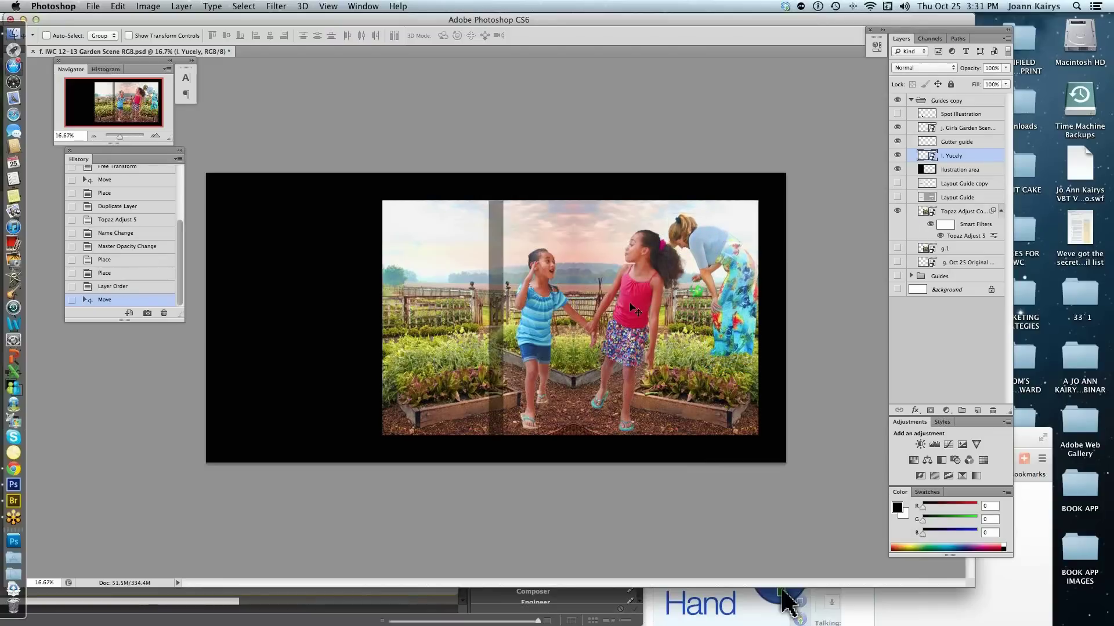
key("super+t")
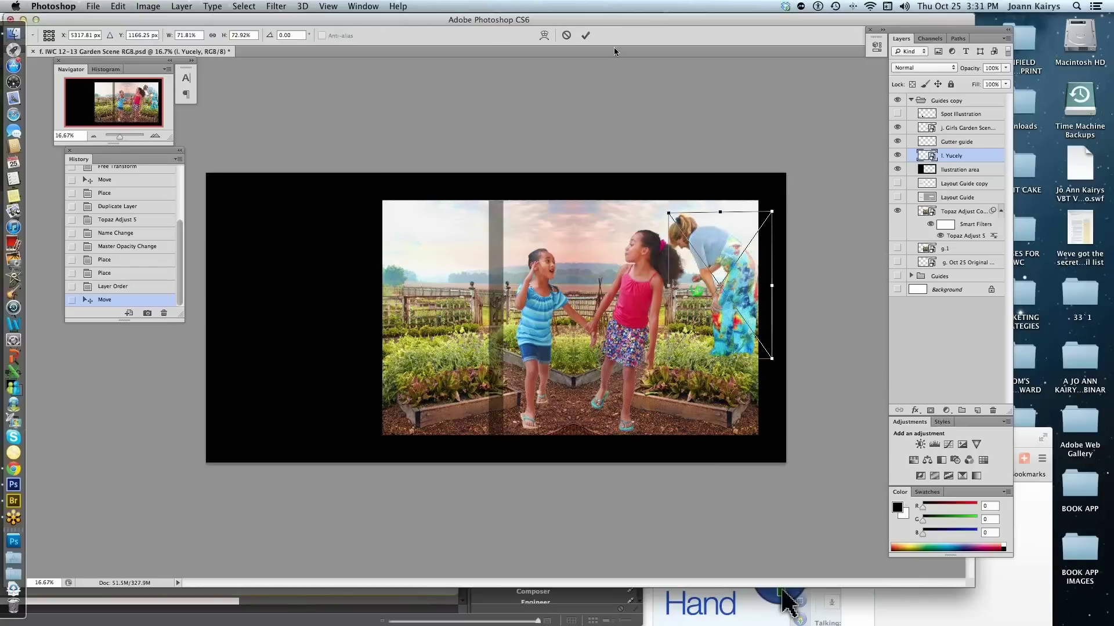
left_click(585, 36)
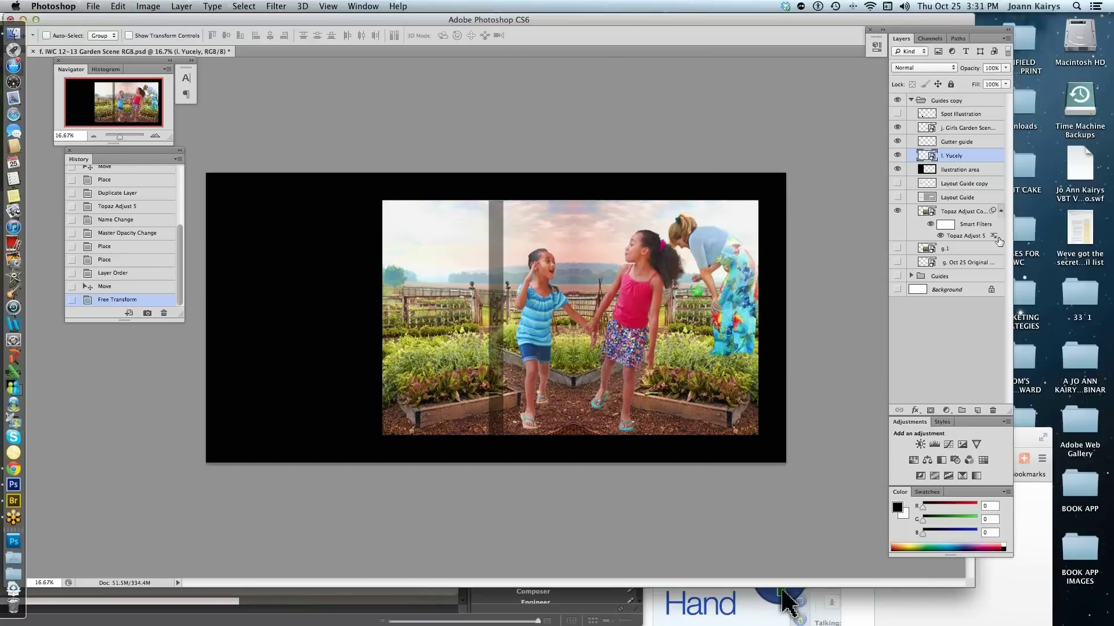
Scale the Girls Garden Scene layer down to about 15% and reposition it.
right_click(637, 290)
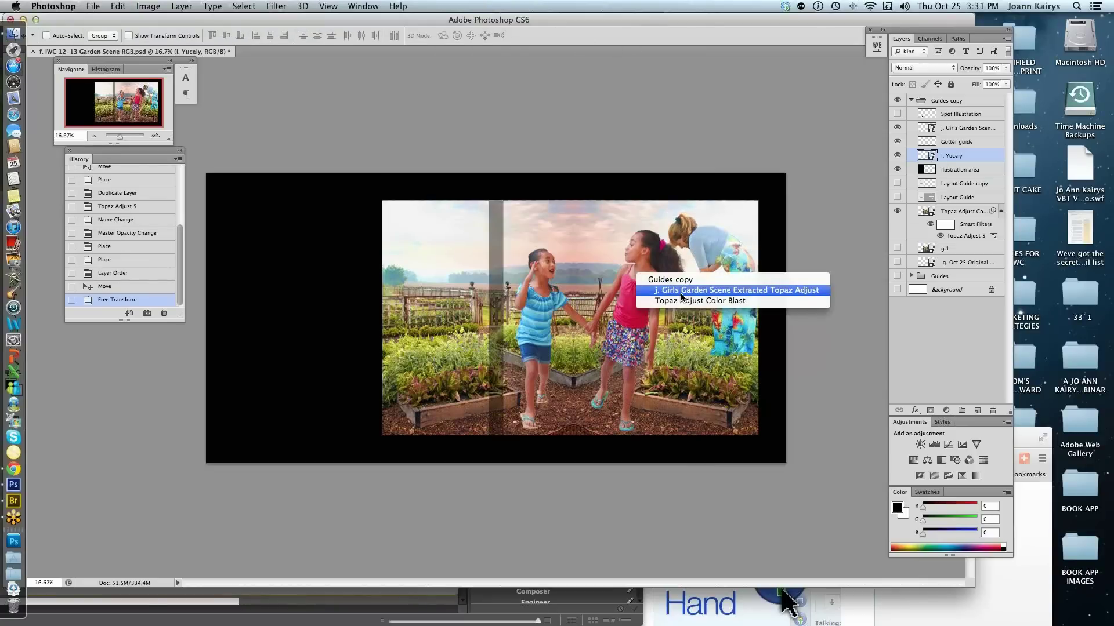
left_click(703, 293)
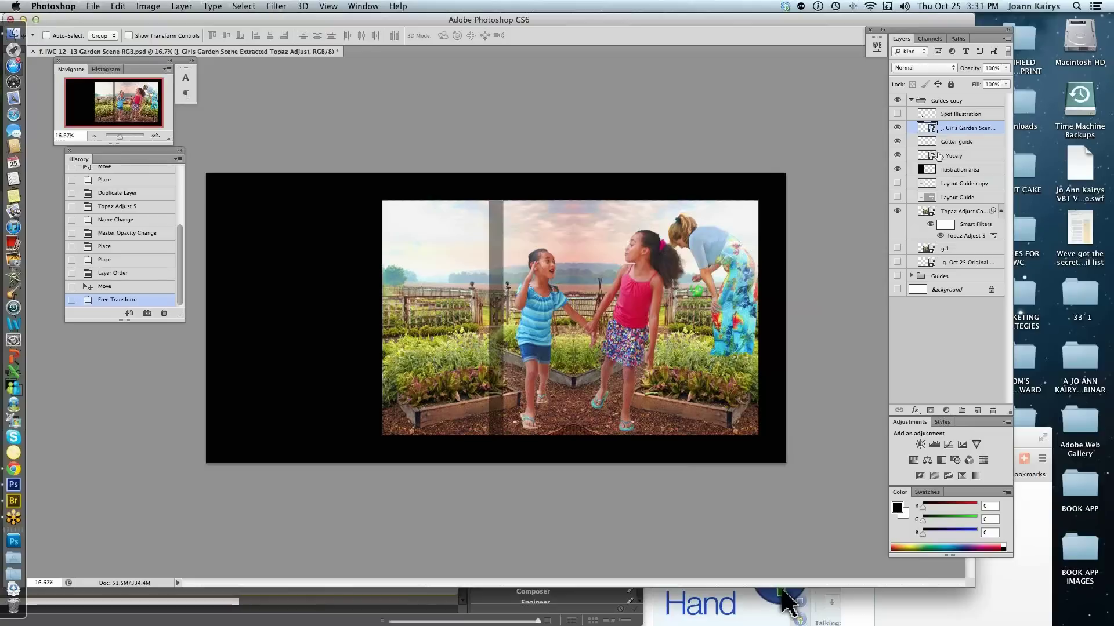
key("super+t")
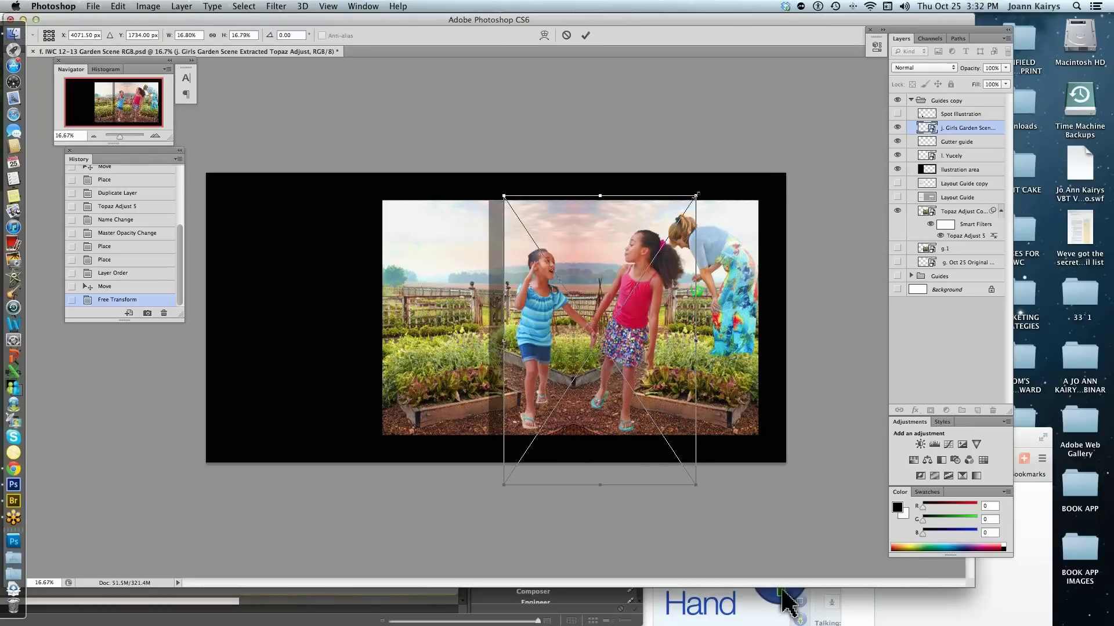
left_click_drag(695, 197, 674, 225)
left_click_drag(612, 344, 625, 327)
left_click(586, 36)
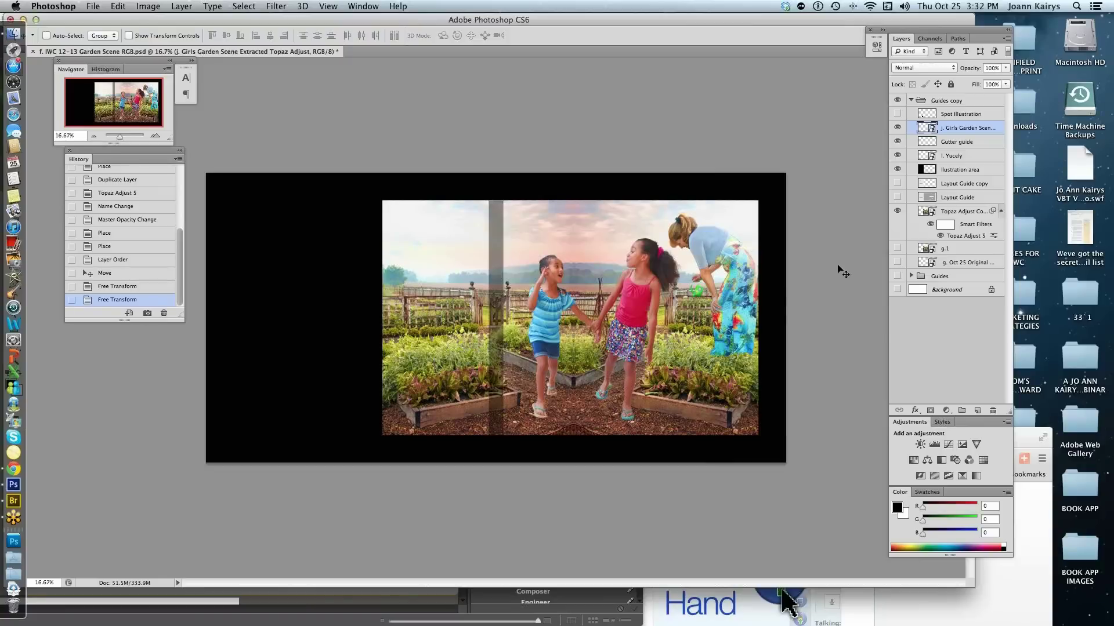
Lower the woman slightly, then place the can-of-worms image shrunk into the right garden bed.
left_click(945, 156)
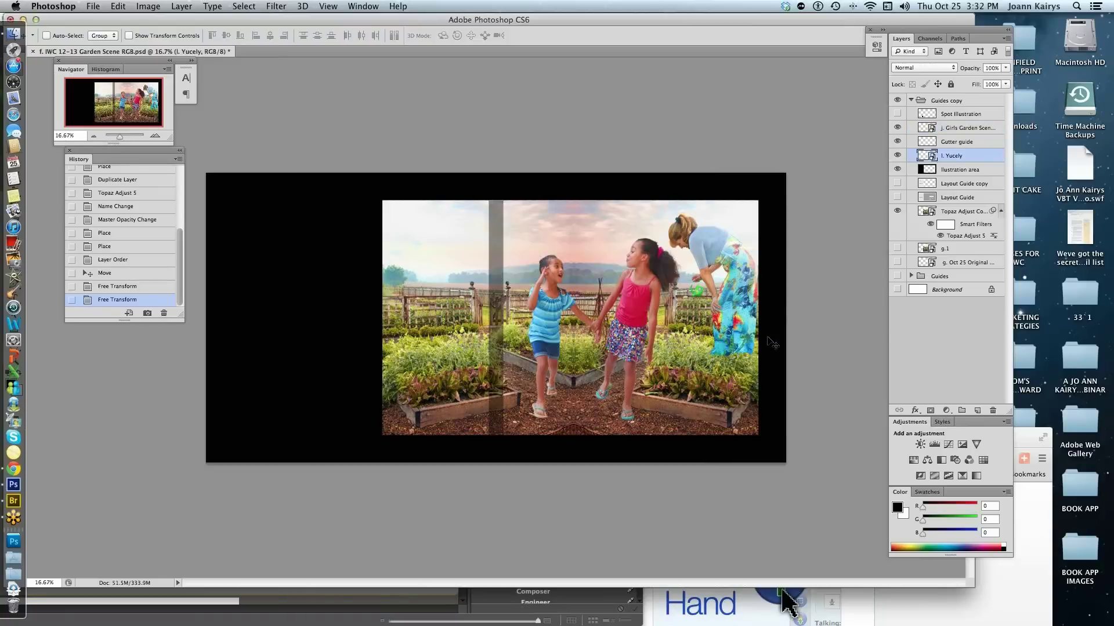
mouse_move(730, 334)
left_mouse_down()
mouse_move(729, 344)
mouse_move(712, 332)
left_mouse_up()
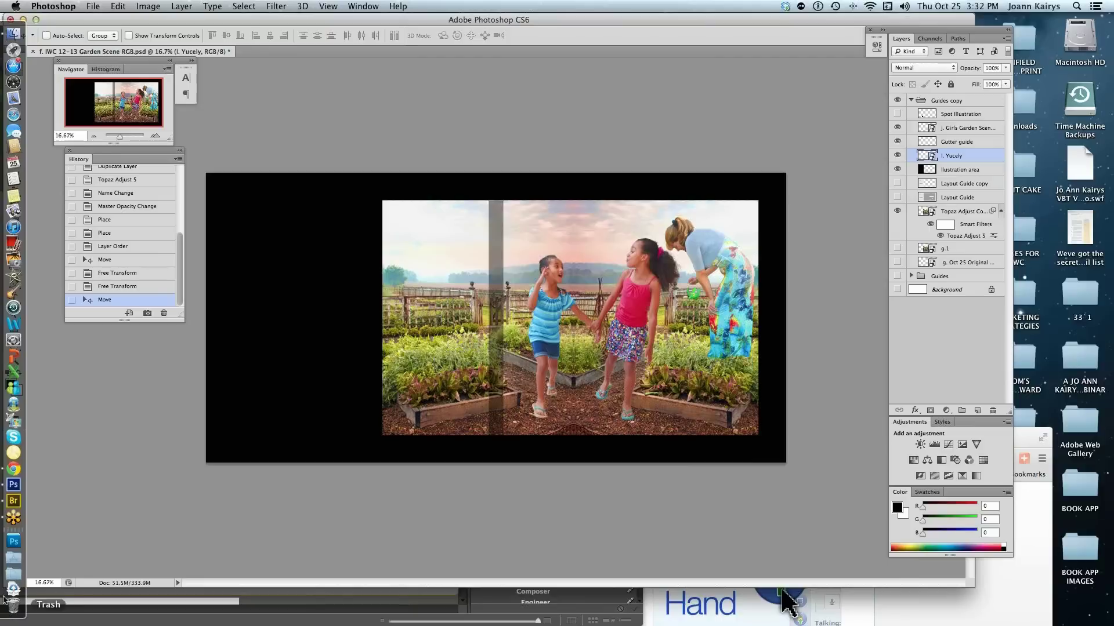
left_click(14, 500)
left_click_drag(463, 366, 463, 384)
left_click(103, 412)
left_click_drag(122, 406, 711, 377)
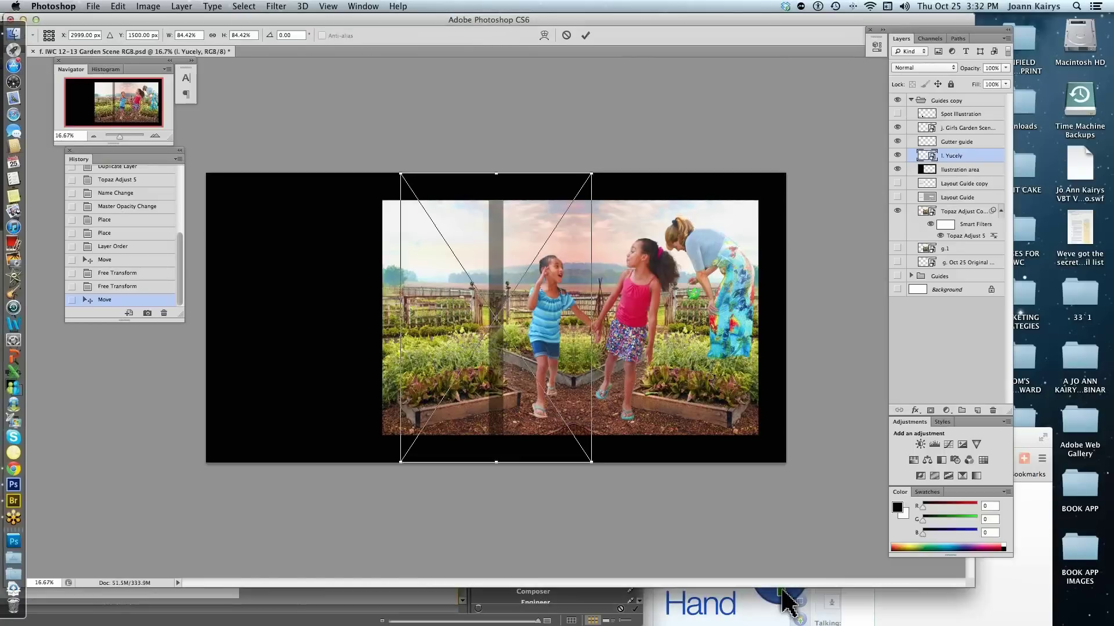
left_click_drag(510, 324, 694, 348)
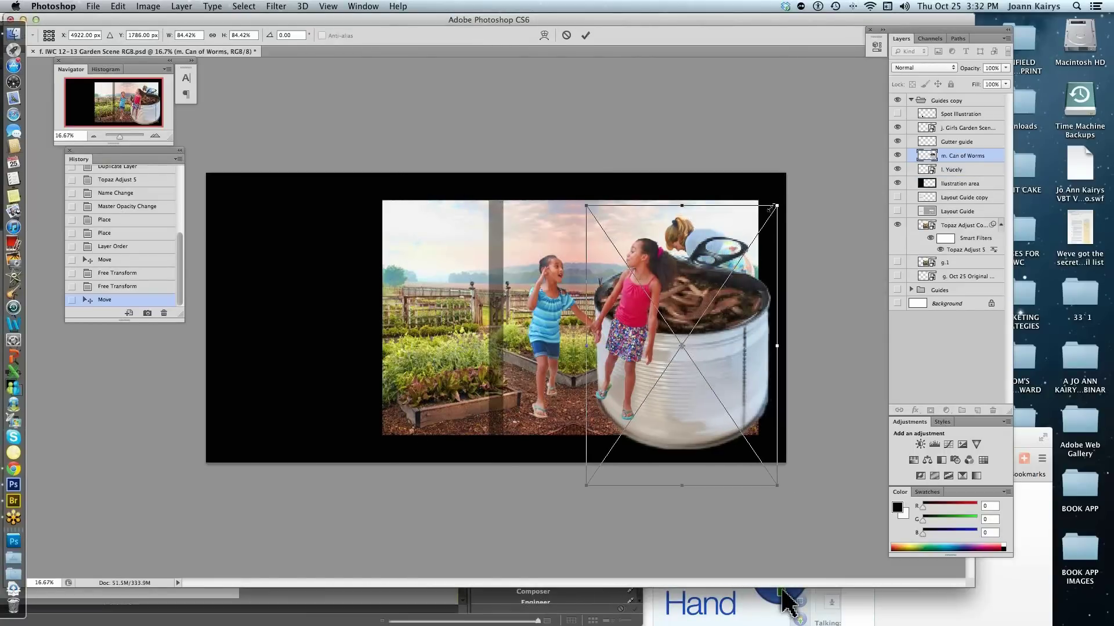
left_click_drag(771, 209, 629, 400)
left_click_drag(628, 454, 720, 380)
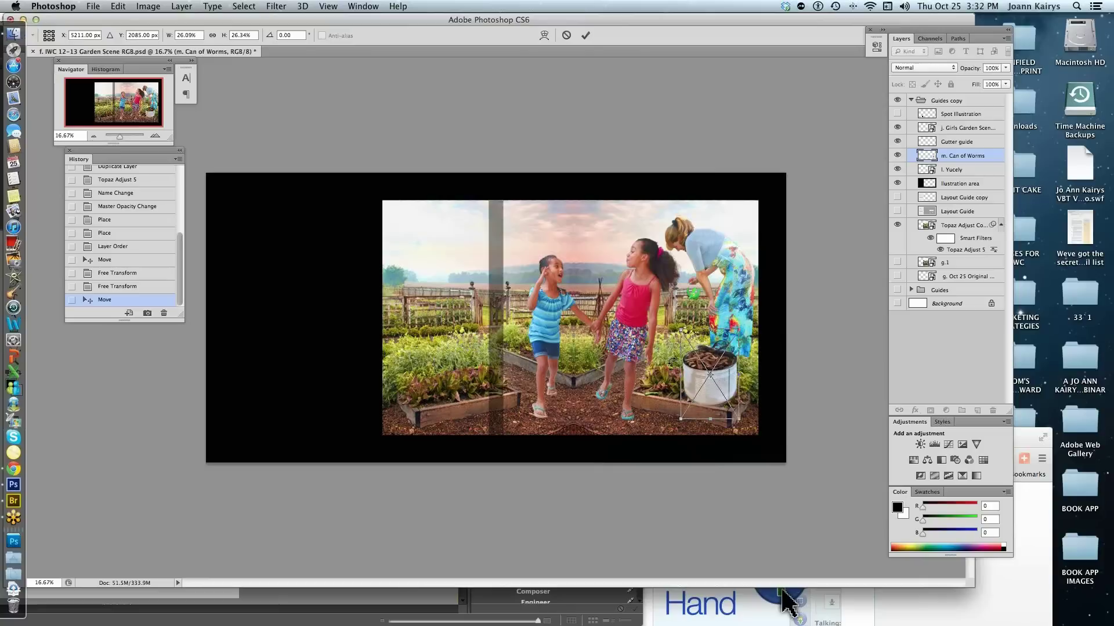
left_click(584, 36)
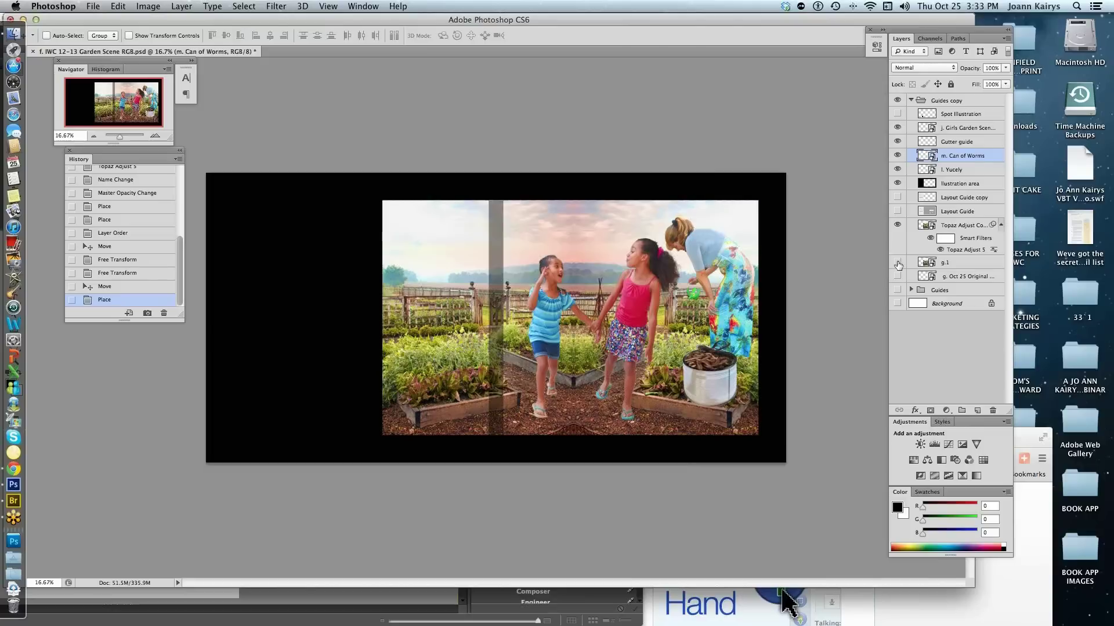
Duplicate the m. Can of Worms layer and hide the original.
right_click(972, 160)
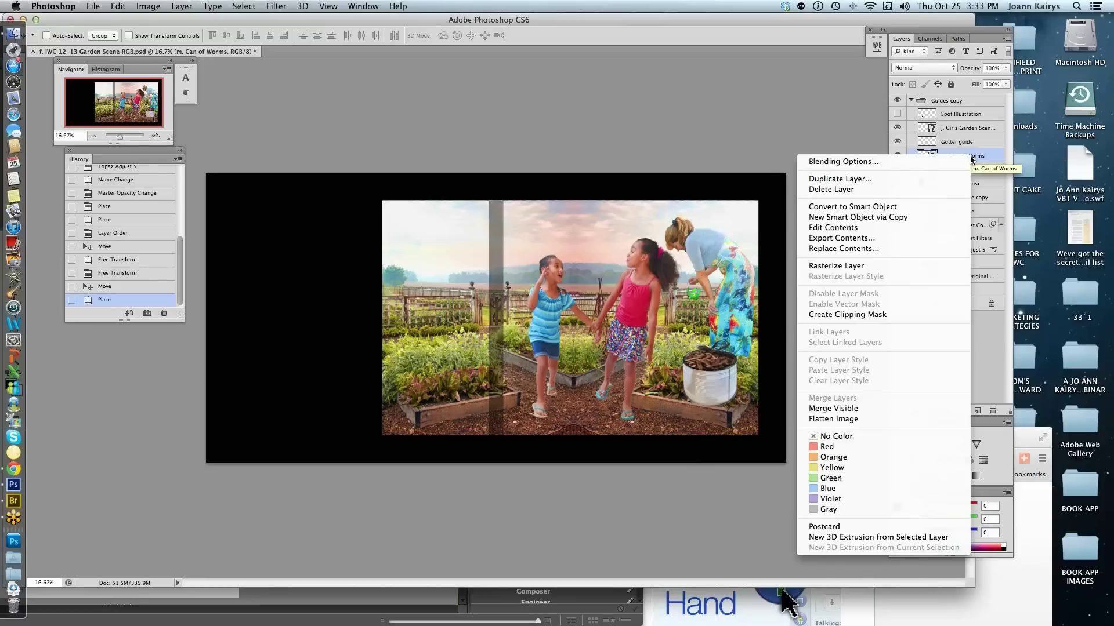
left_click(867, 184)
left_click(843, 347)
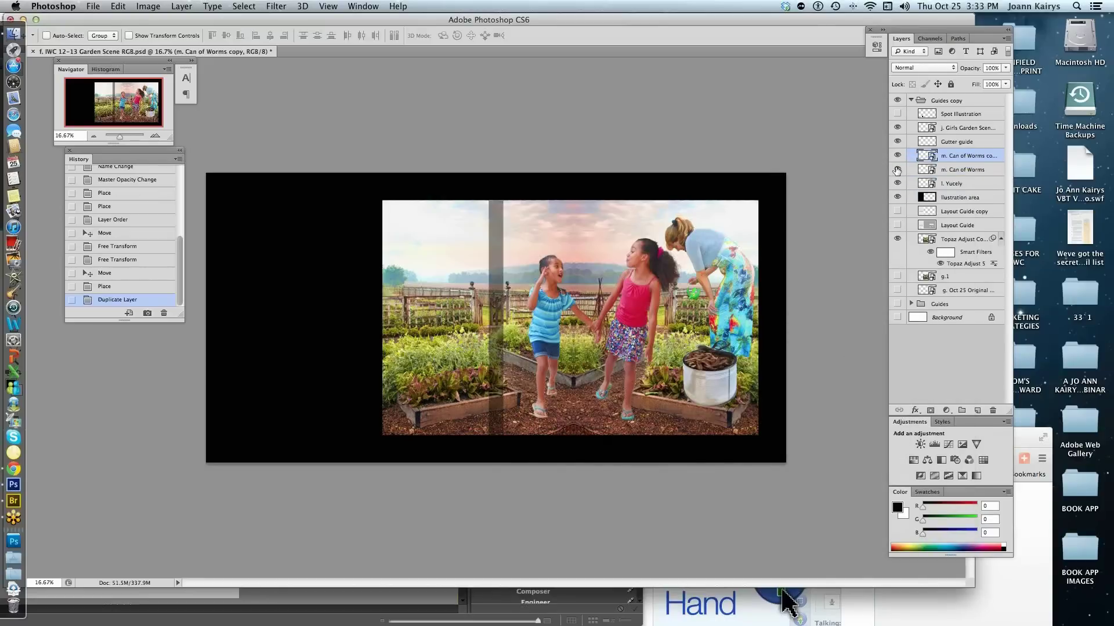
left_click(896, 170)
Apply Topaz Adjust 5's Spicify preset to the m. Can of Worms copy layer.
left_click(275, 7)
mouse_move(317, 277)
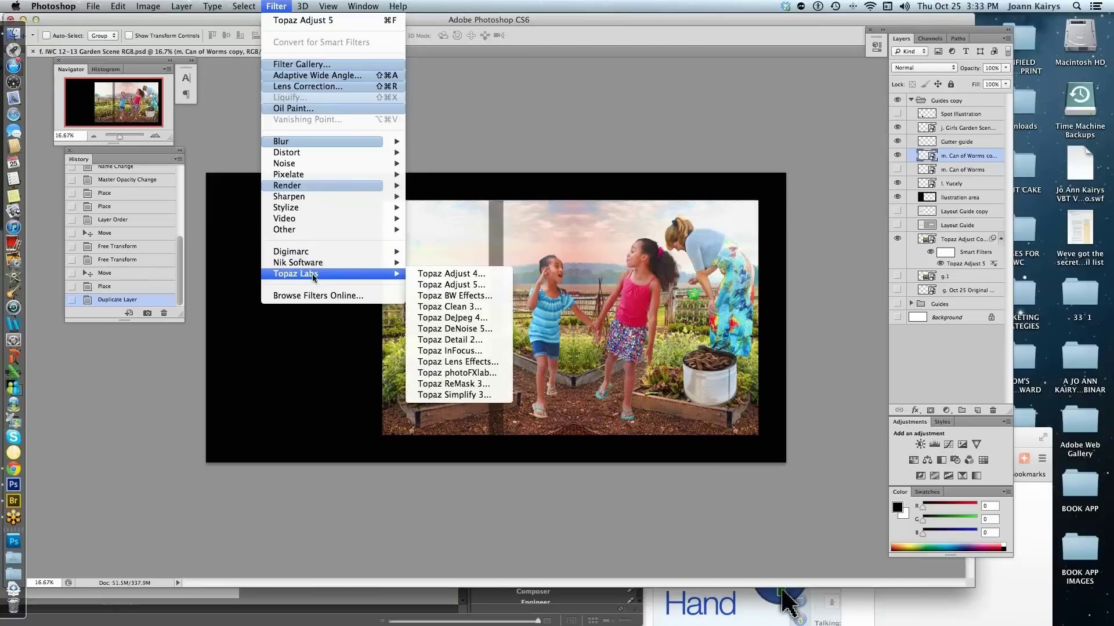
left_click(444, 286)
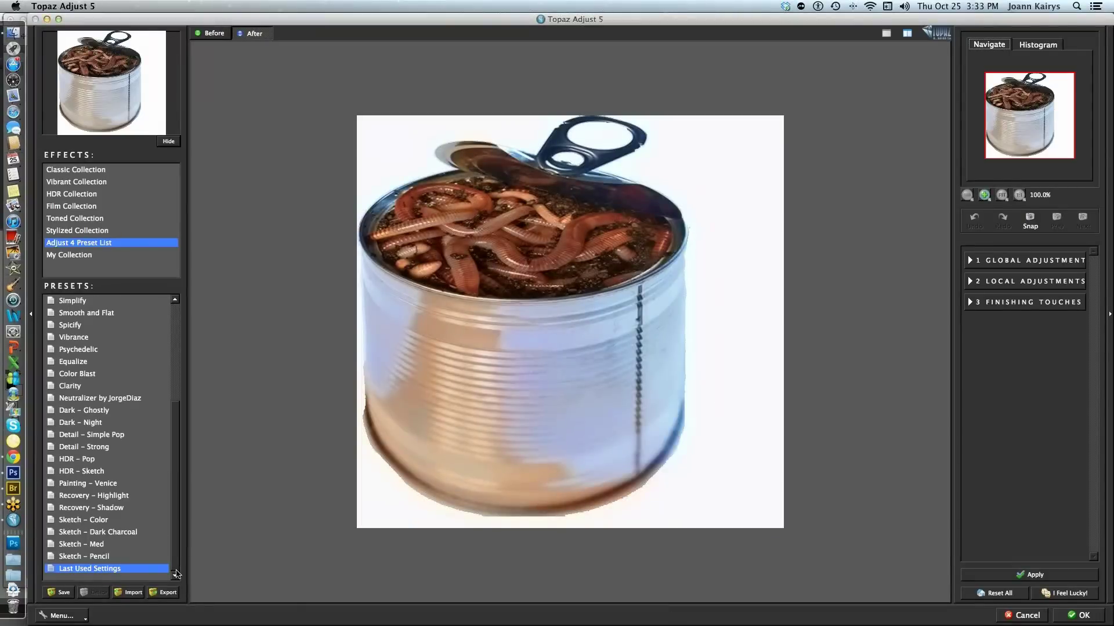
left_click(106, 570)
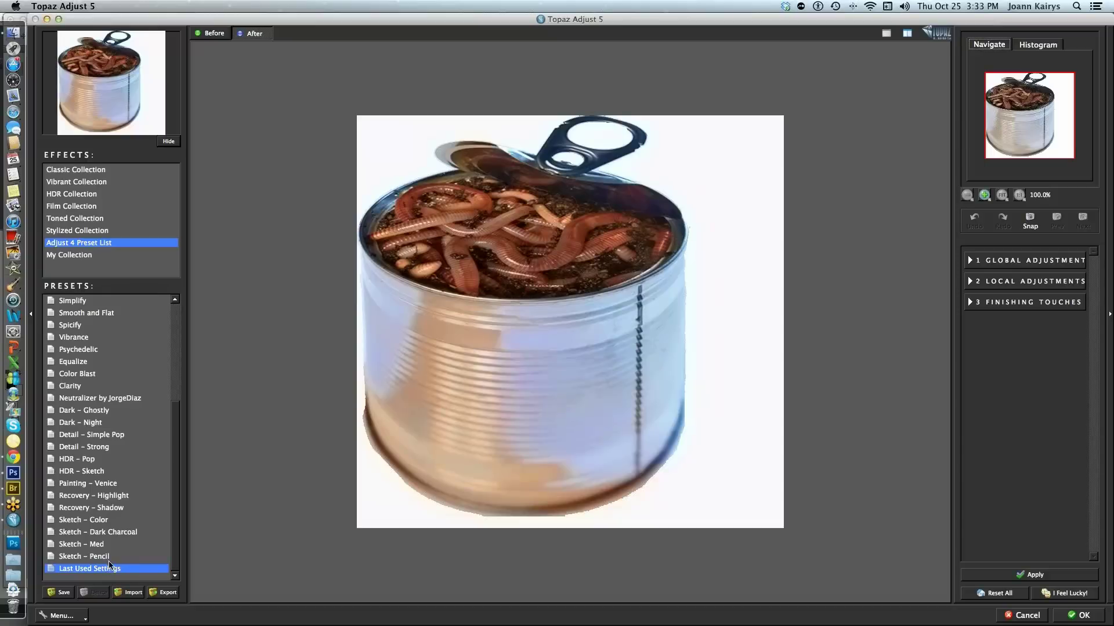
left_click(66, 327)
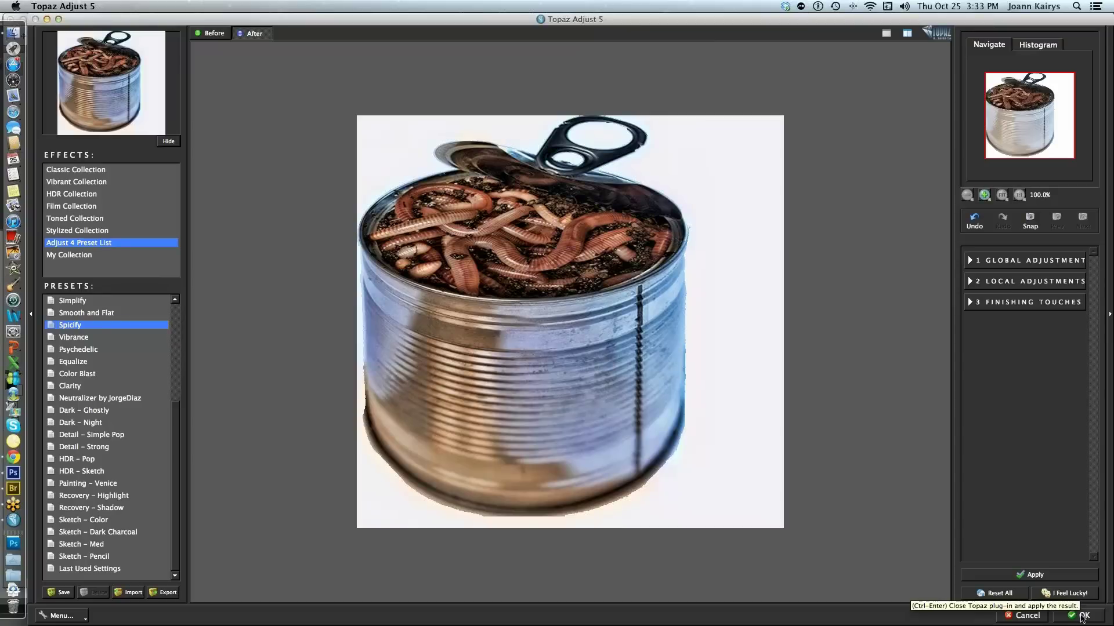
left_click(1082, 617)
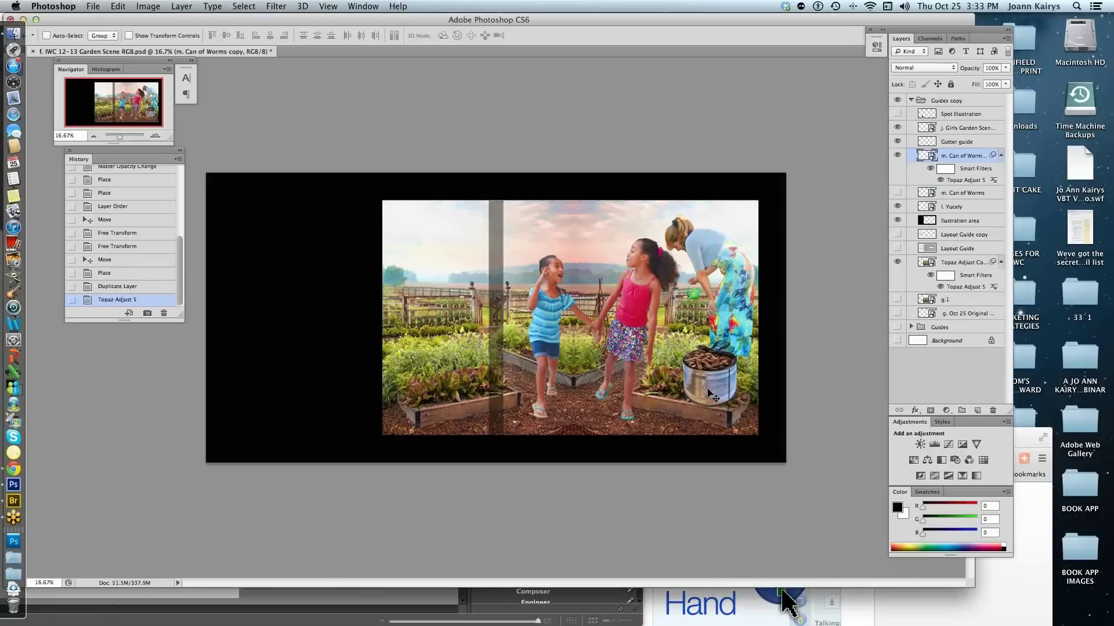
Nudge the can, hide Topaz Adjust Color Blast, and add empty Layer 1 above it.
left_click_drag(708, 394, 713, 396)
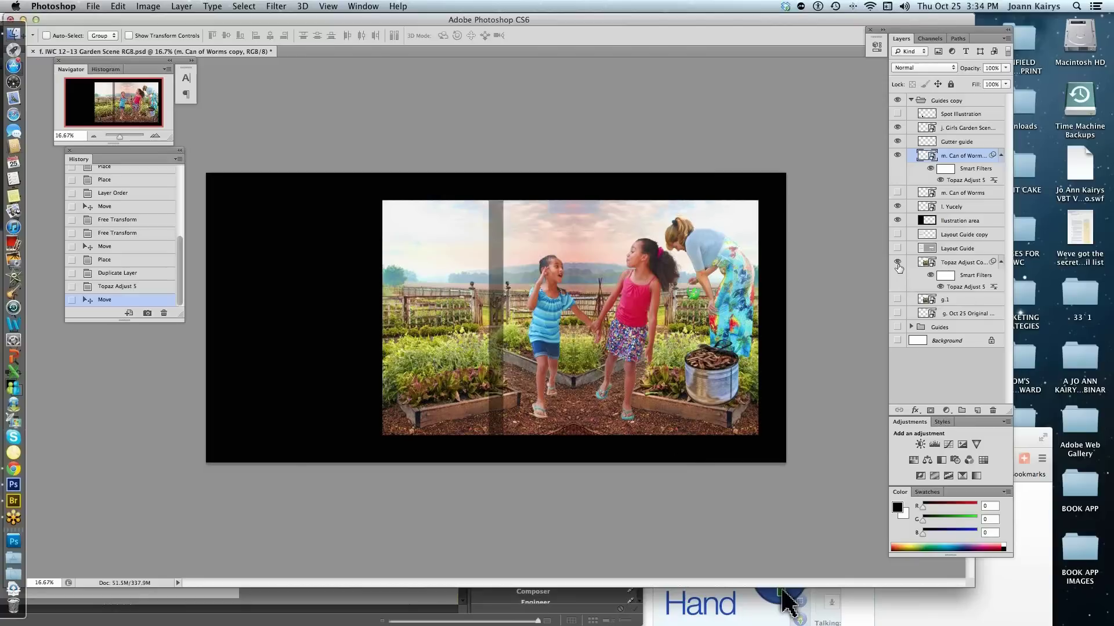
left_click(926, 264)
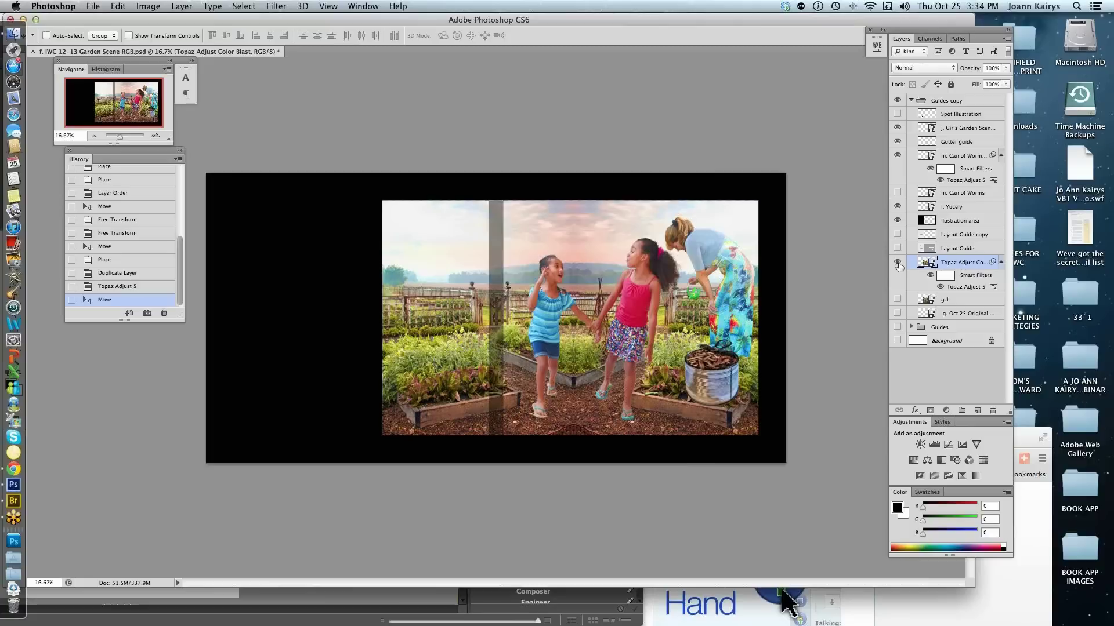
left_click(898, 265)
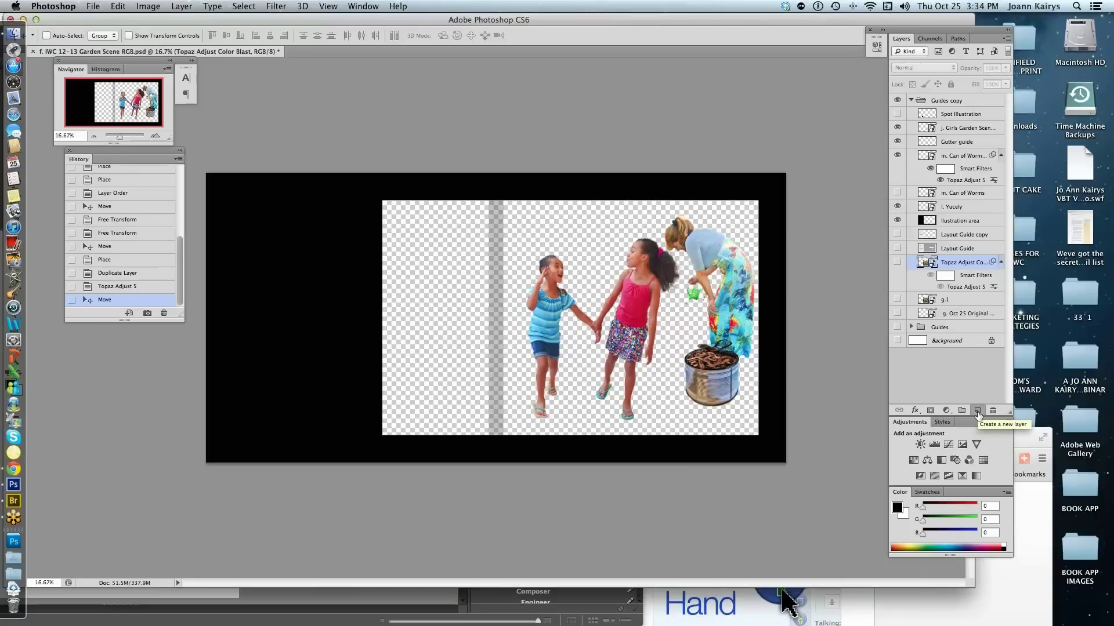
left_click(977, 411)
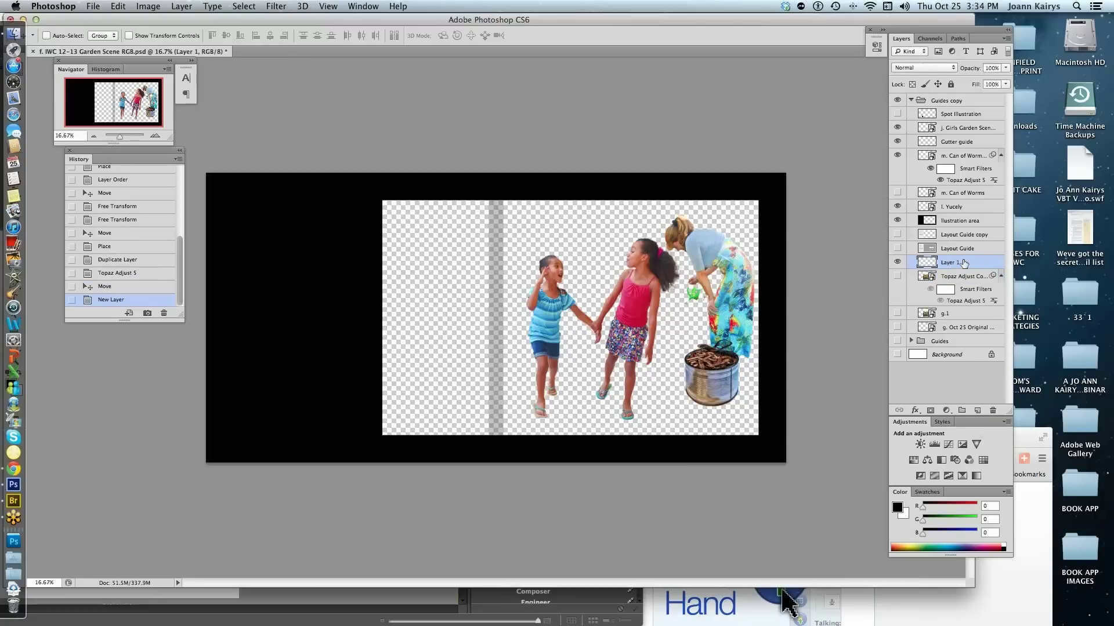
Place n. Topaz Remask Garden.png from Bridge into the spread, shifted right behind the figures.
left_click(13, 502)
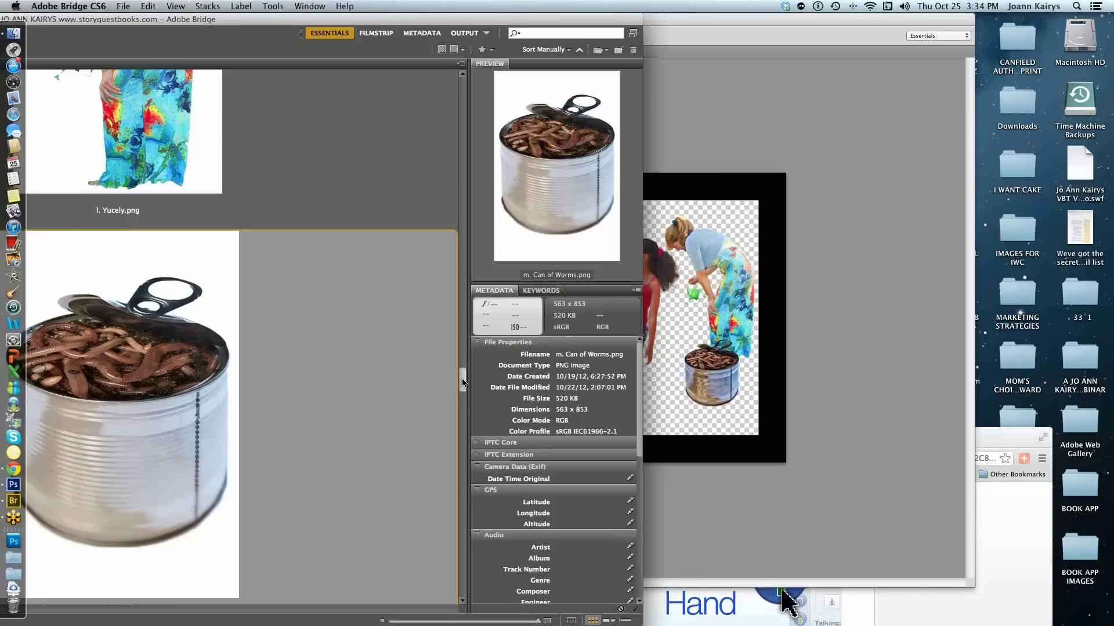
left_click_drag(462, 382, 463, 402)
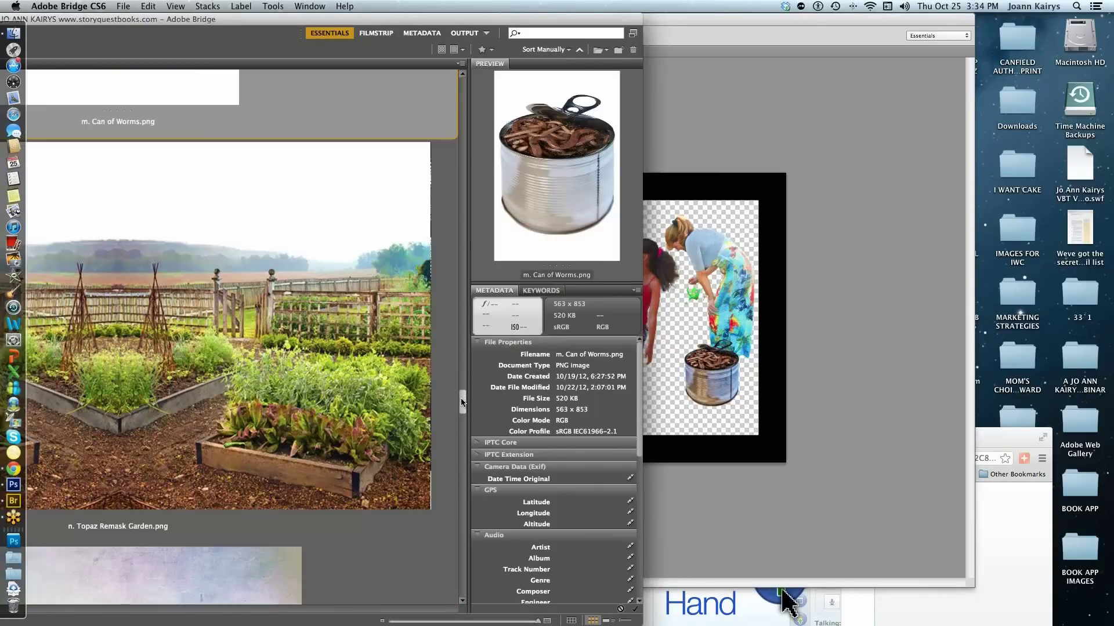
scroll(228, 209, "down", 1)
left_click(155, 245)
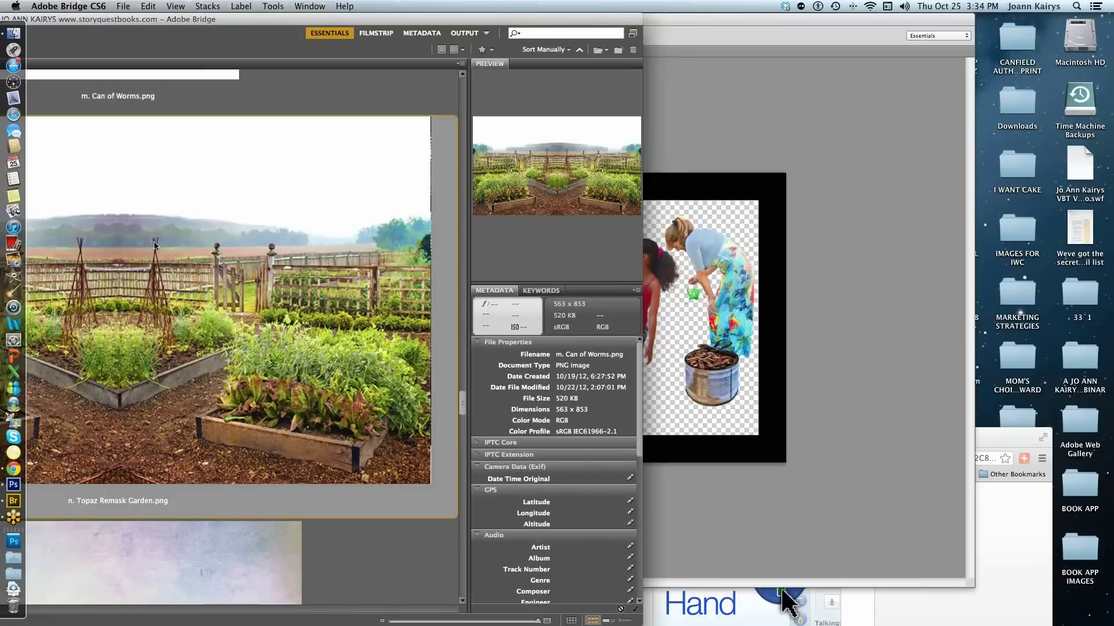
left_click_drag(155, 245, 162, 245)
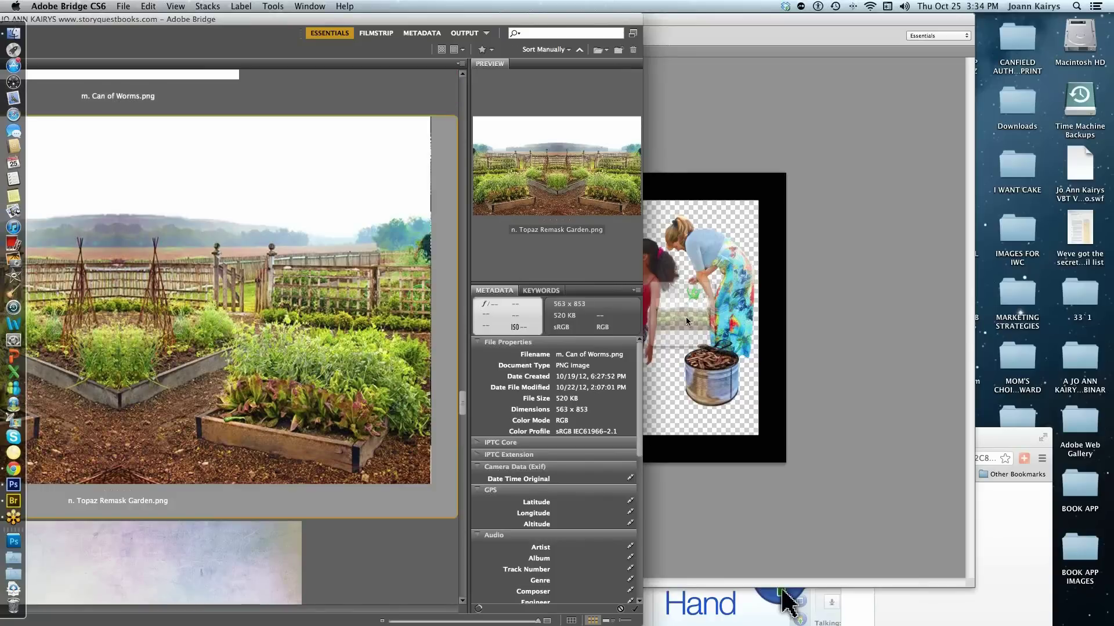
left_click_drag(685, 317, 686, 316)
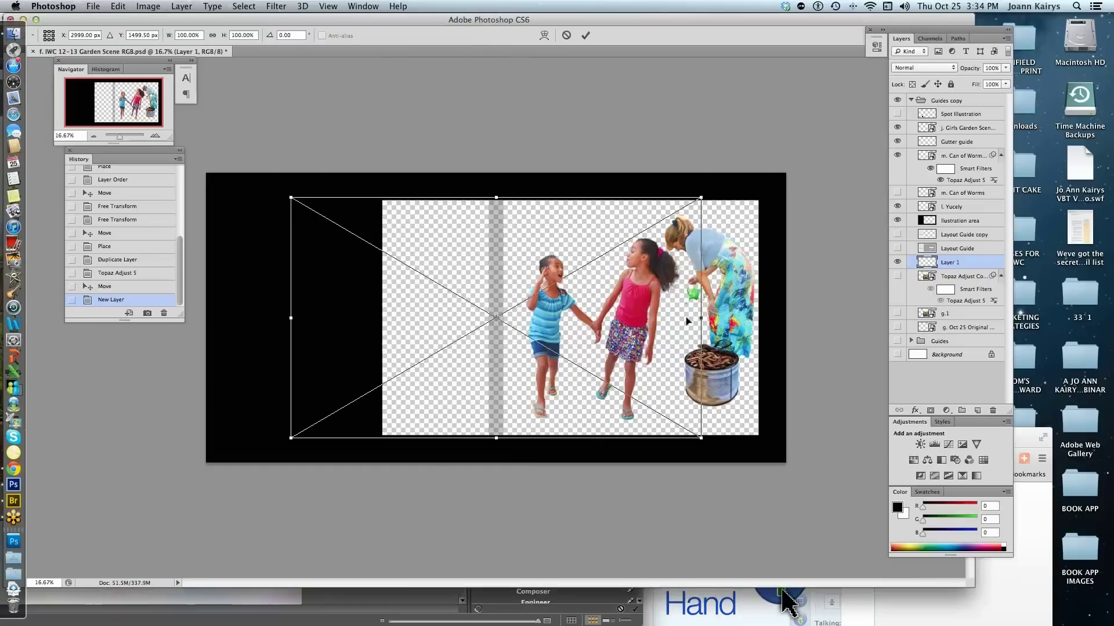
left_click_drag(593, 297, 659, 279)
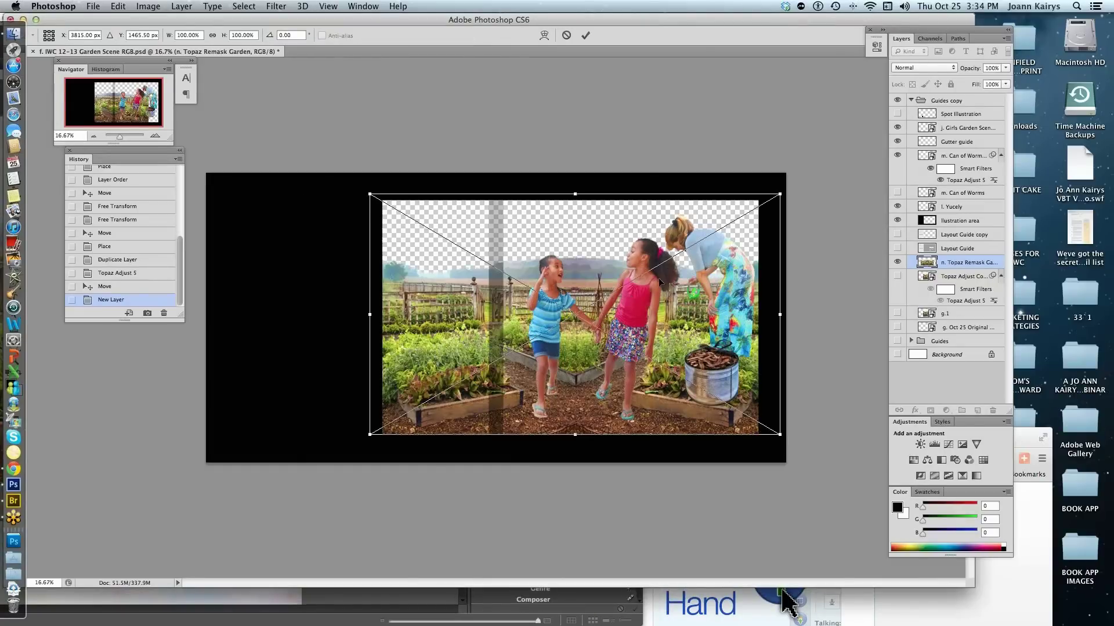
left_click(584, 36)
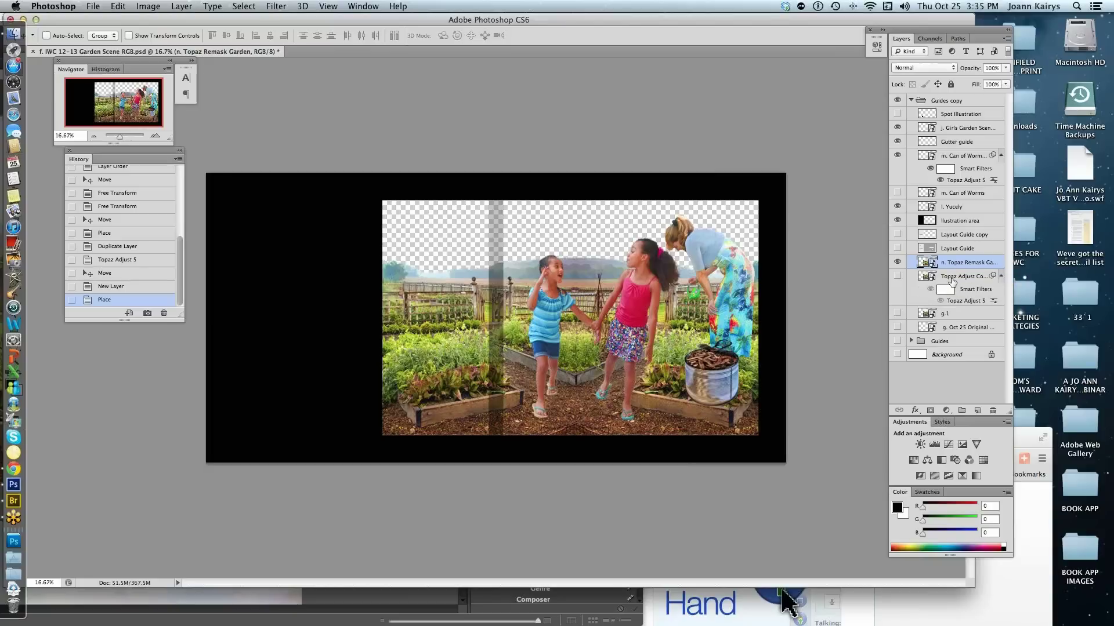
Add an empty layer above Topaz Adjust Color Blast, then browse Bridge to o. Sky Texture.jpg.
left_click(953, 280)
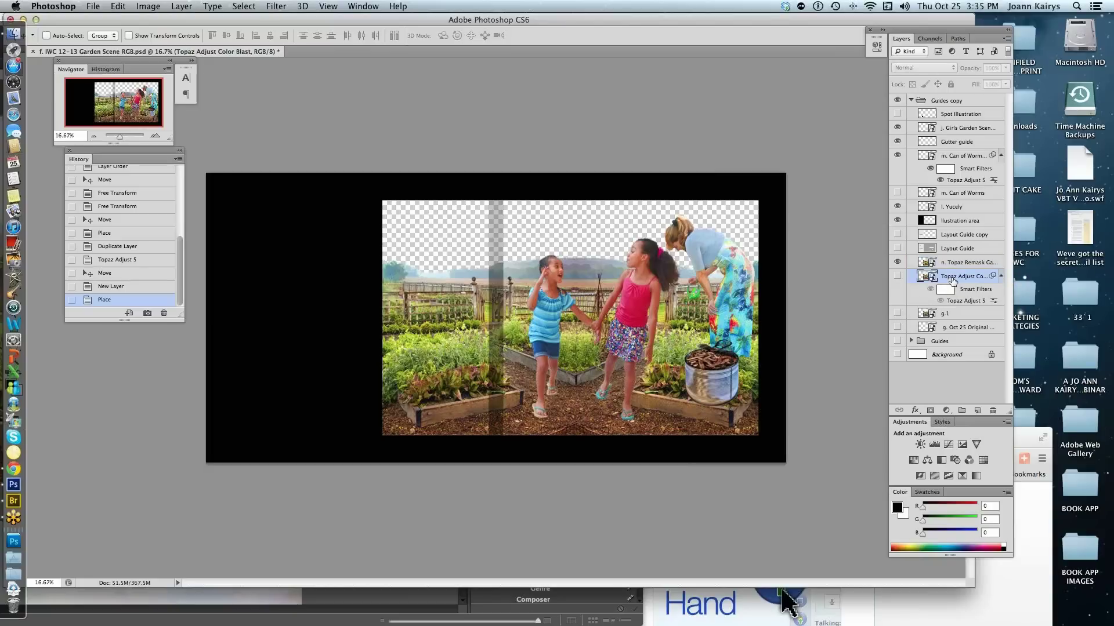
left_click(978, 411)
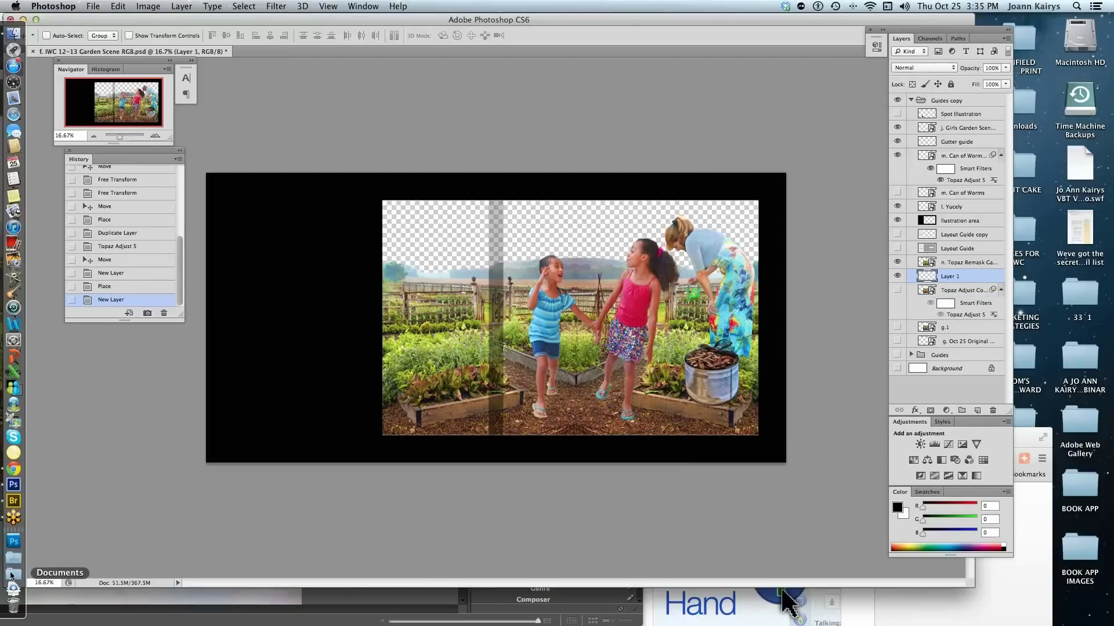
left_click(14, 502)
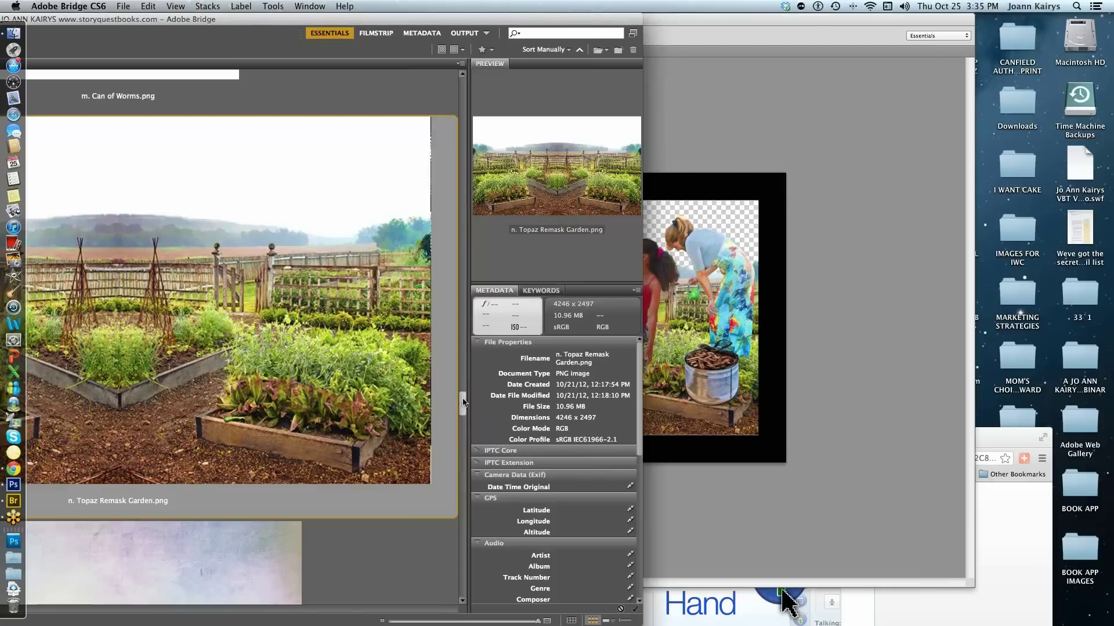
left_click_drag(464, 401, 461, 428)
scroll(394, 421, "down", 3)
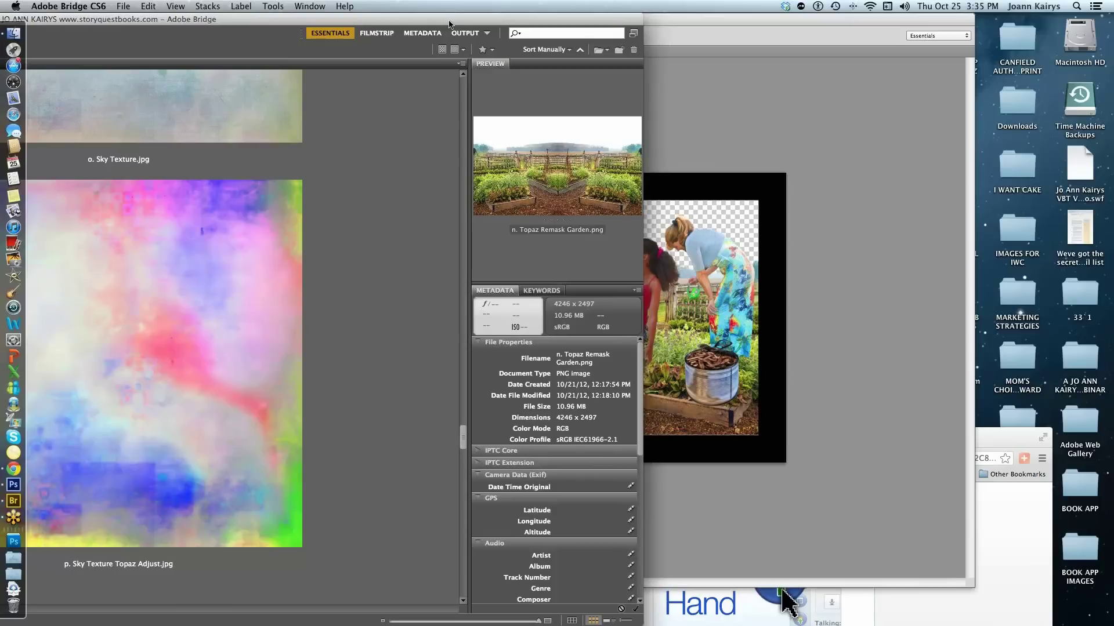
left_click_drag(446, 23, 642, 21)
left_click_drag(659, 438, 658, 417)
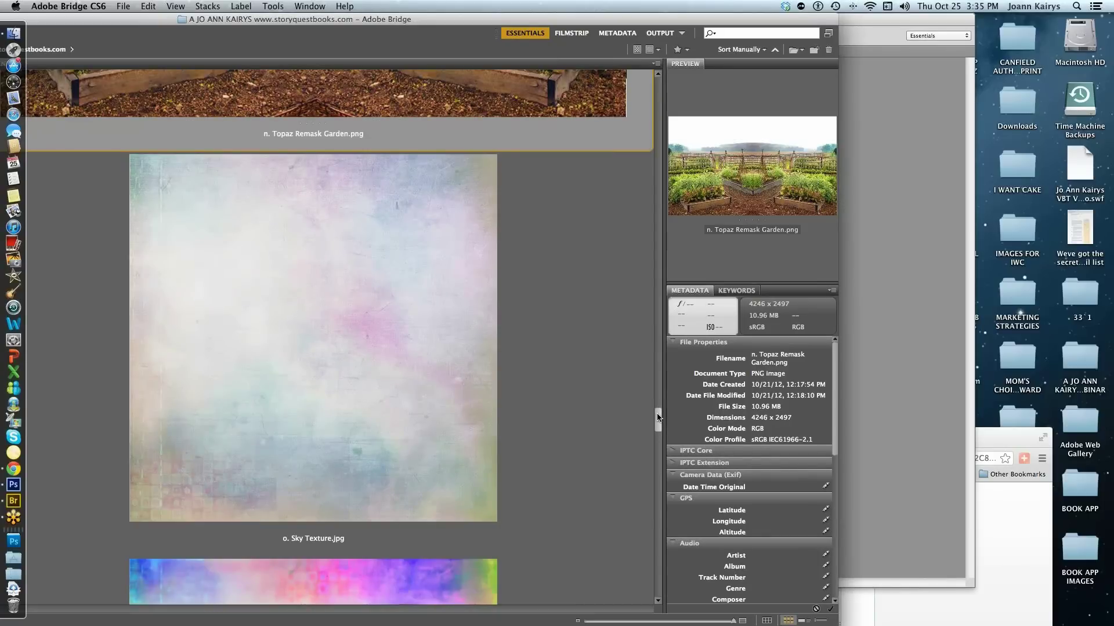
left_click_drag(658, 417, 653, 430)
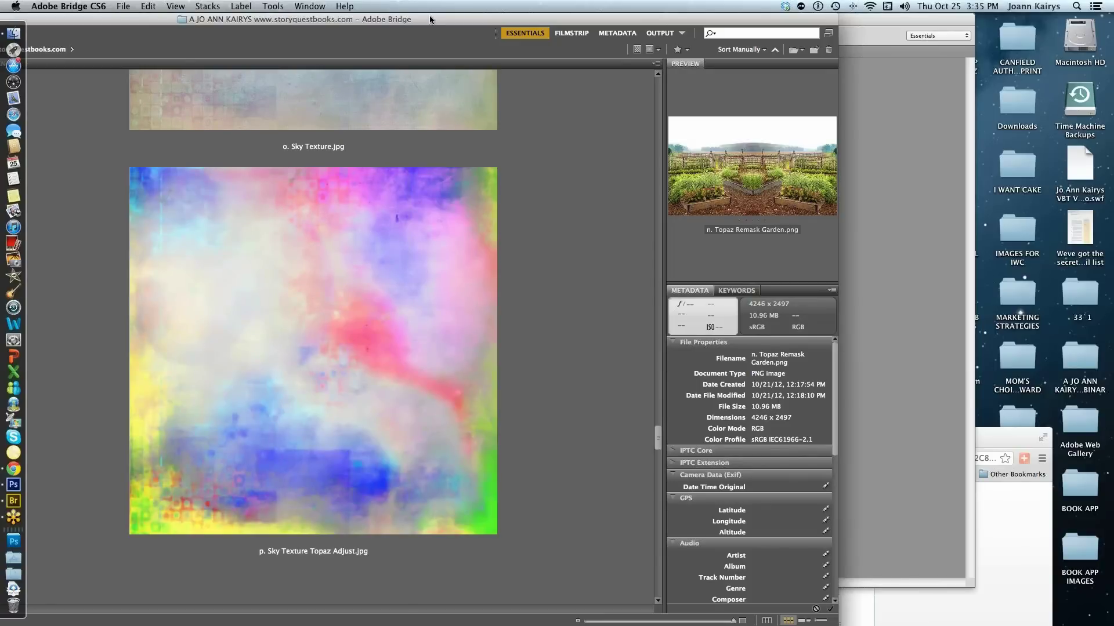
left_click_drag(430, 20, 326, 21)
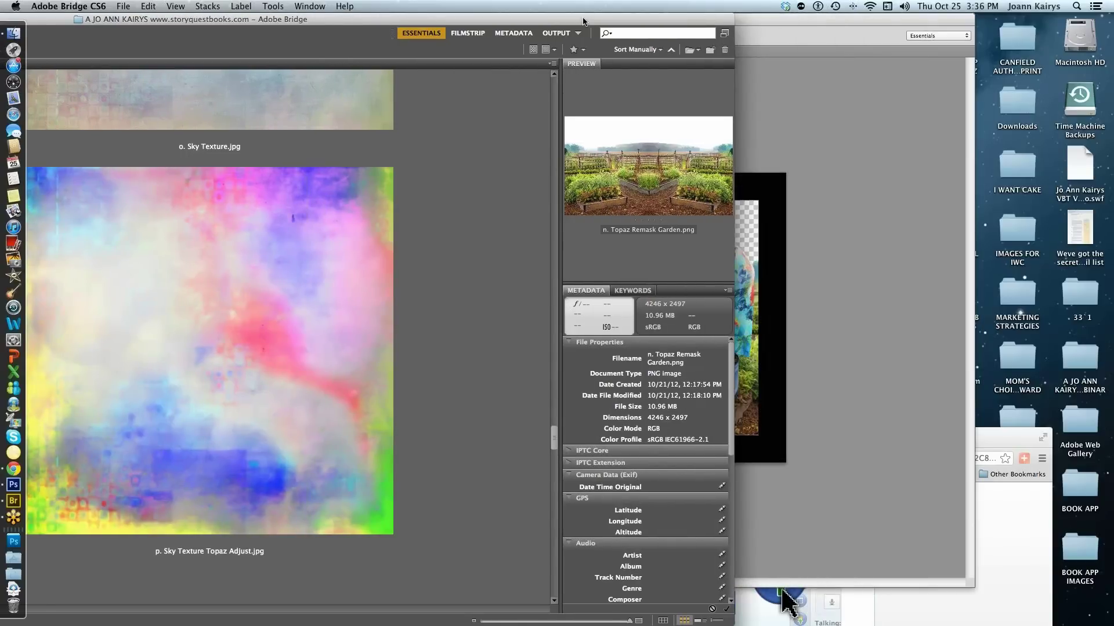
left_click_drag(583, 22, 279, 16)
Widen the p. Sky Texture Topaz Adjust layer rightward and raise it over the garden's sky.
left_click(574, 277)
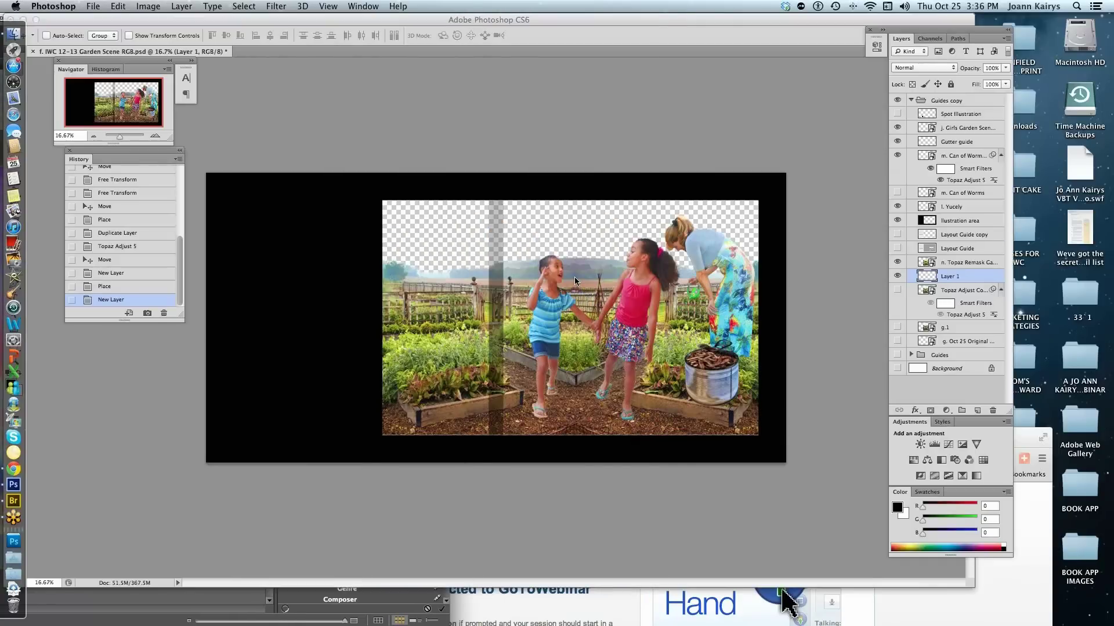
left_click_drag(619, 244, 644, 243)
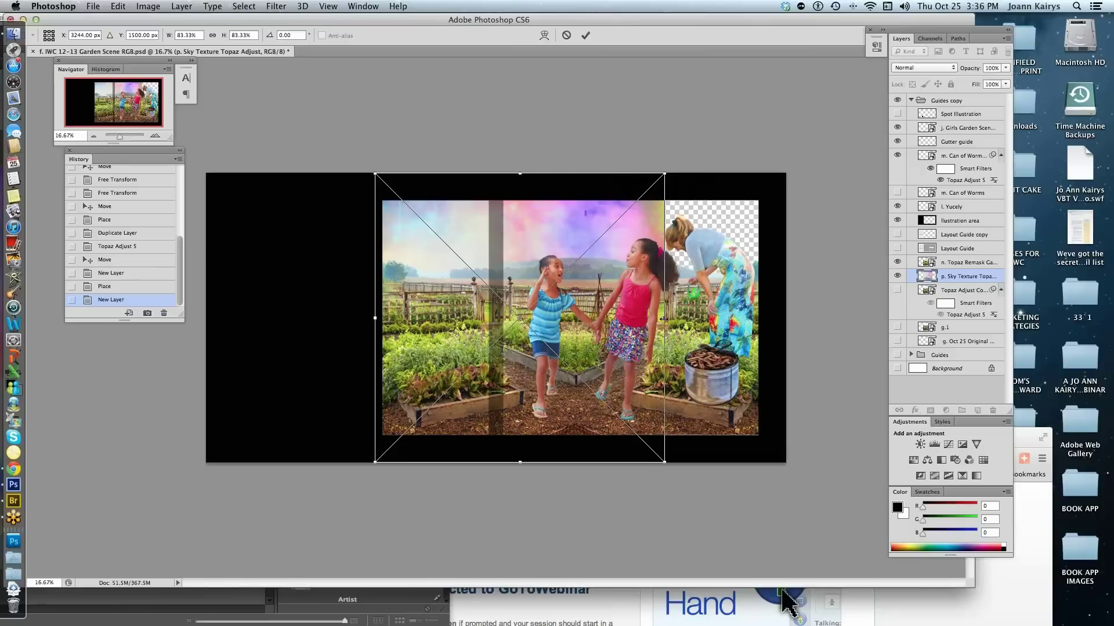
left_click_drag(667, 318, 766, 318)
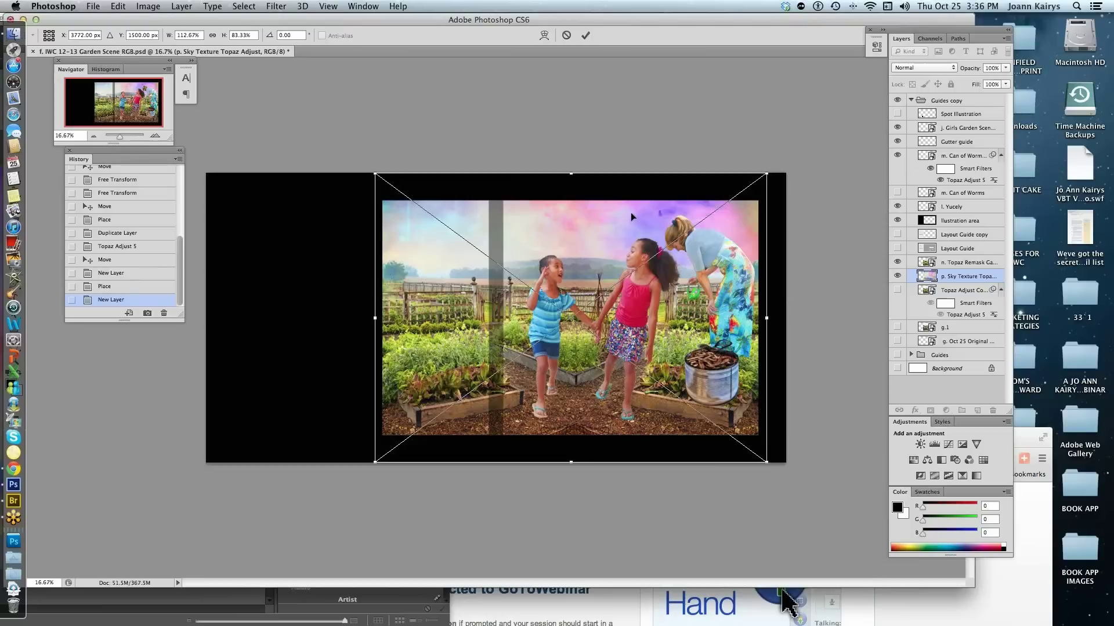
left_click_drag(641, 218, 638, 202)
left_click(586, 35)
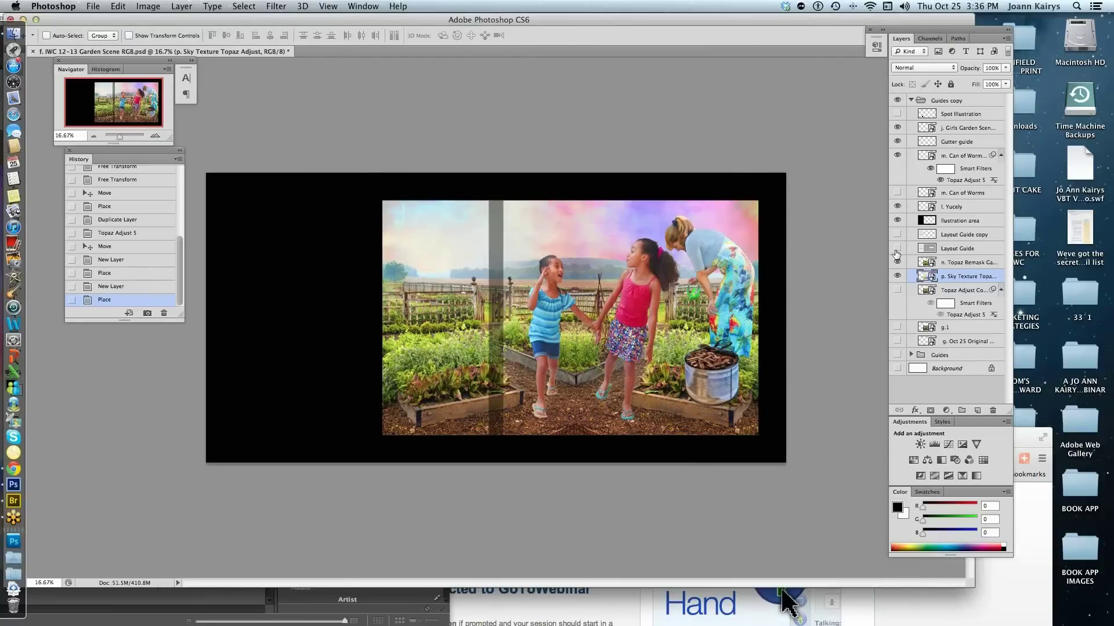
Preview the spread over the Layout Guide layers with story text, then restore the black Illustration area.
left_click(897, 221)
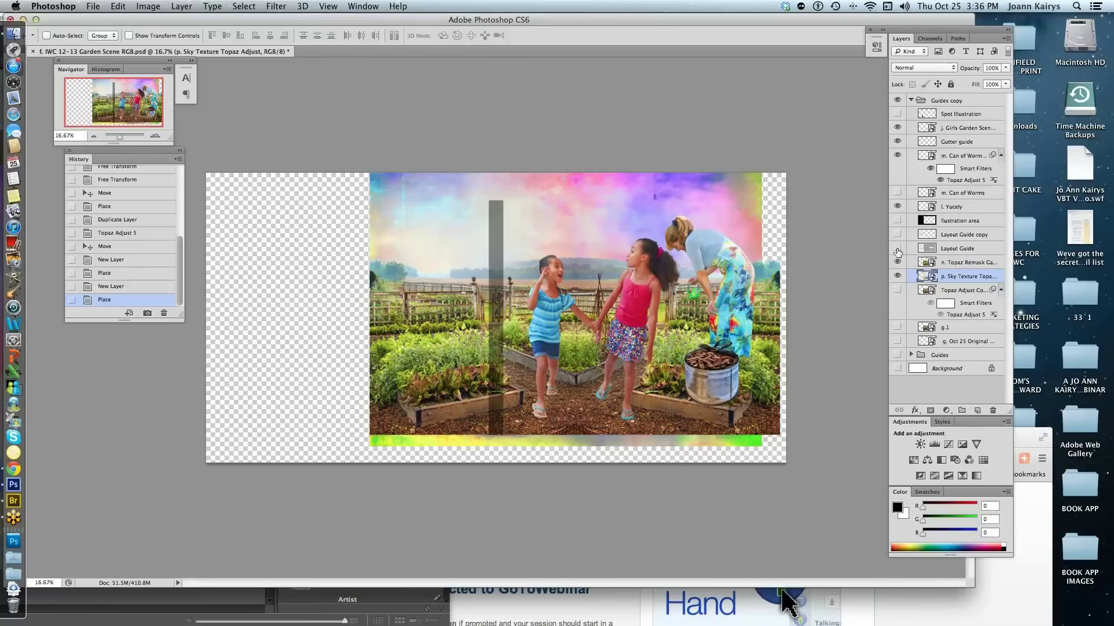
left_click(897, 249)
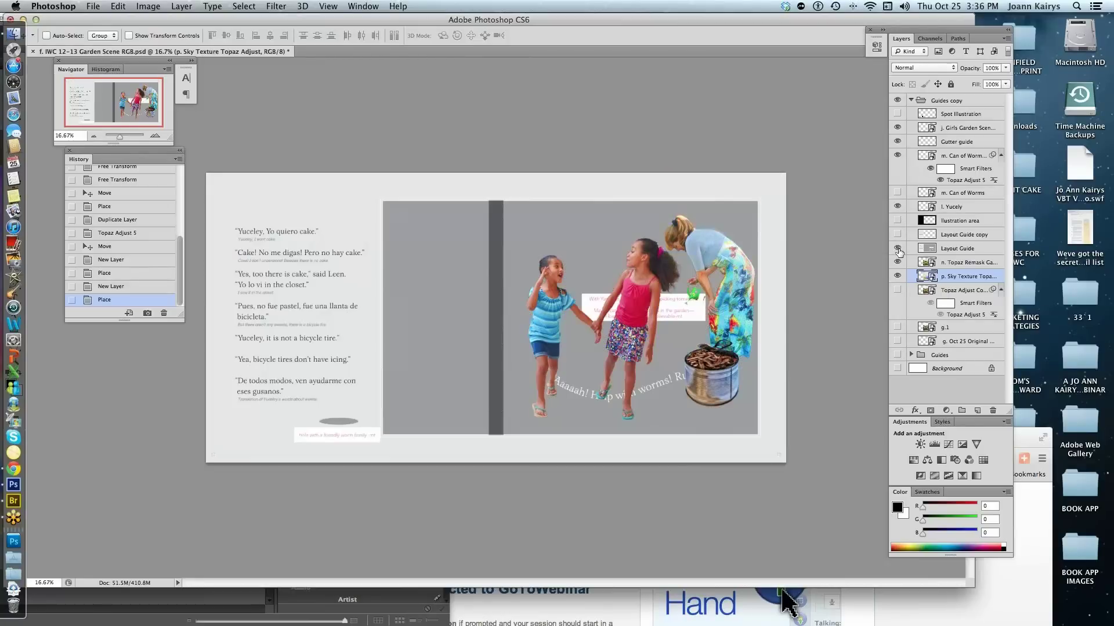
left_click(897, 249)
left_click(897, 234)
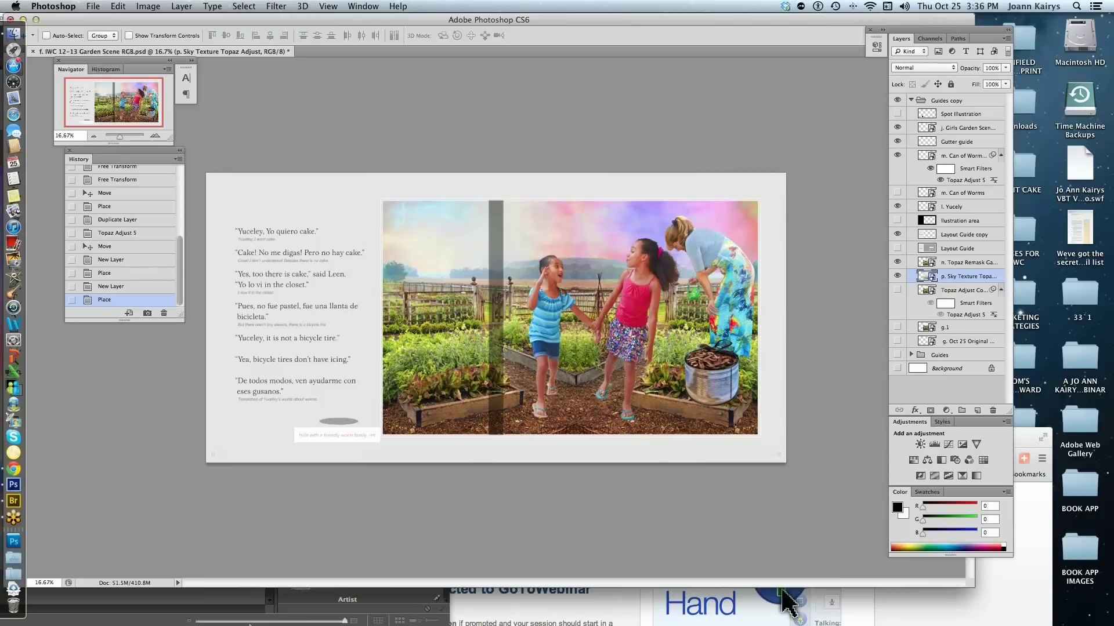
left_click(897, 234)
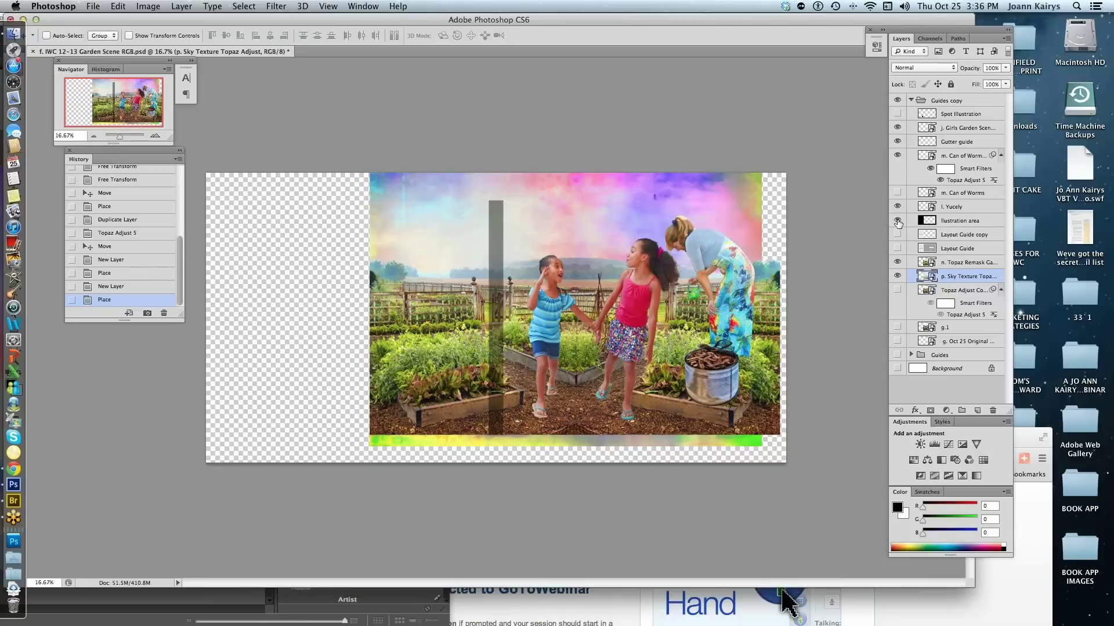
left_click(897, 221)
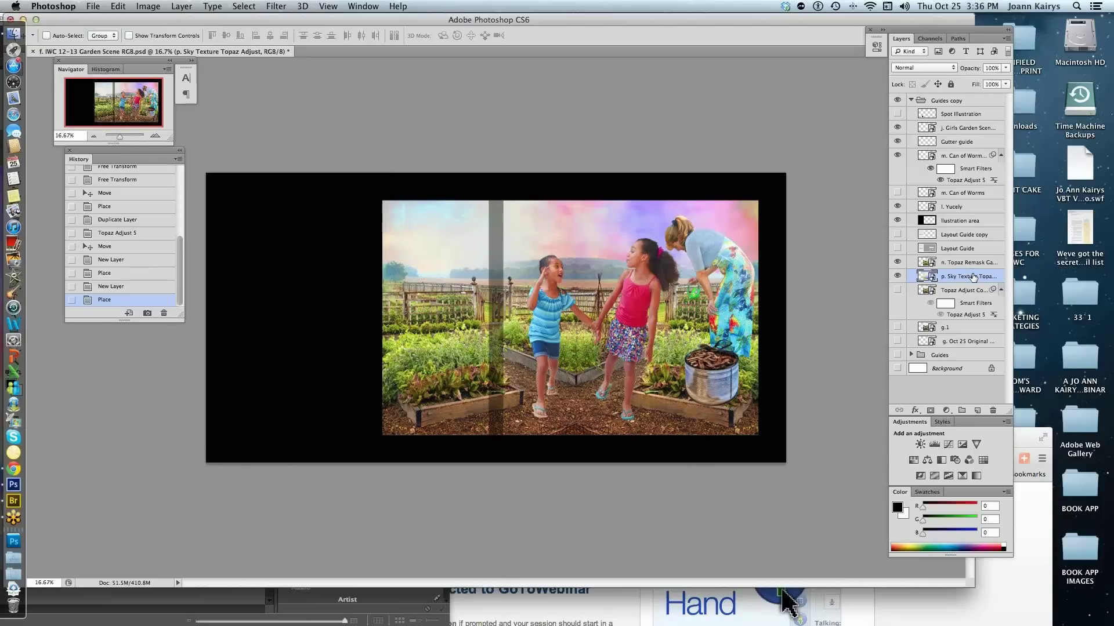
Add an empty layer, then drag q. Cloud Brush.png from Bridge into the garden spread.
left_click(978, 411)
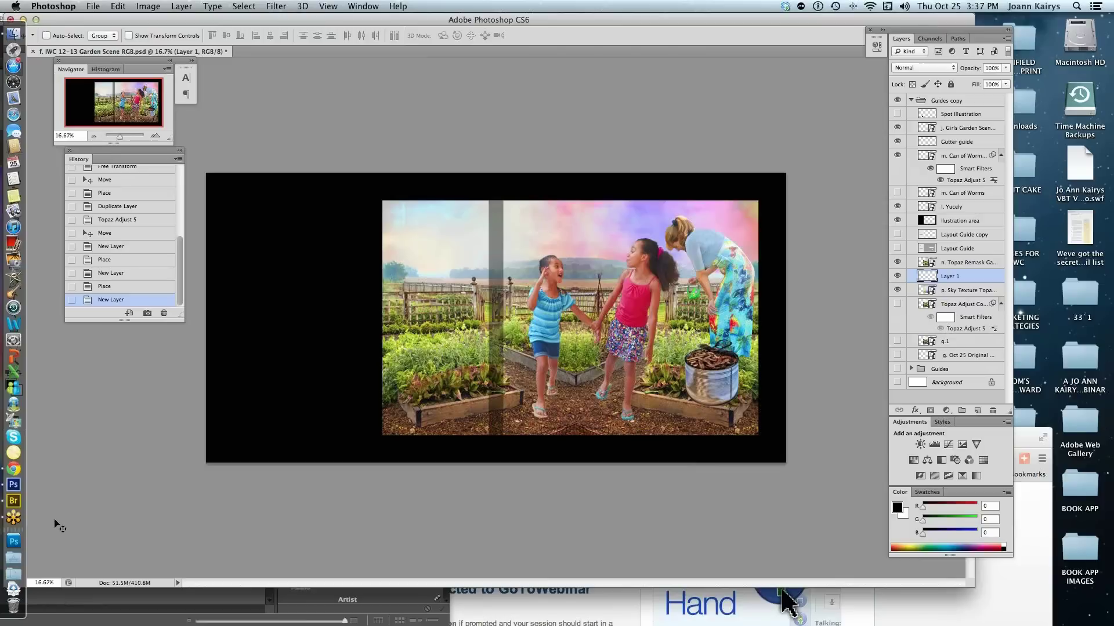
key("Tab")
left_click(13, 501)
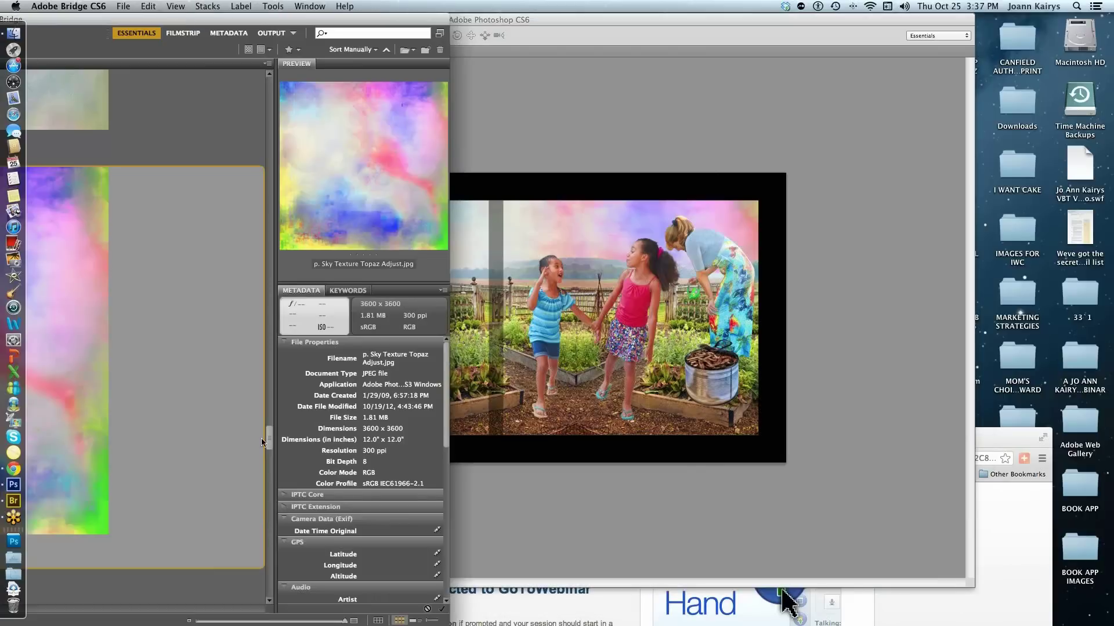
scroll(270, 458, "down", 3)
scroll(270, 458, "down", 2)
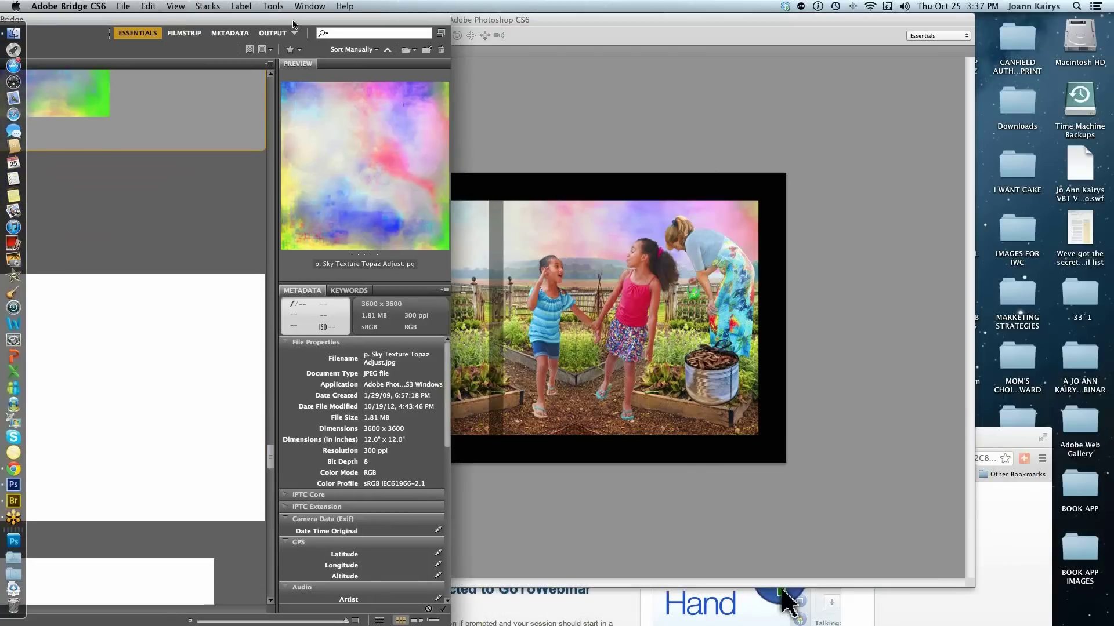
left_click_drag(287, 24, 392, 20)
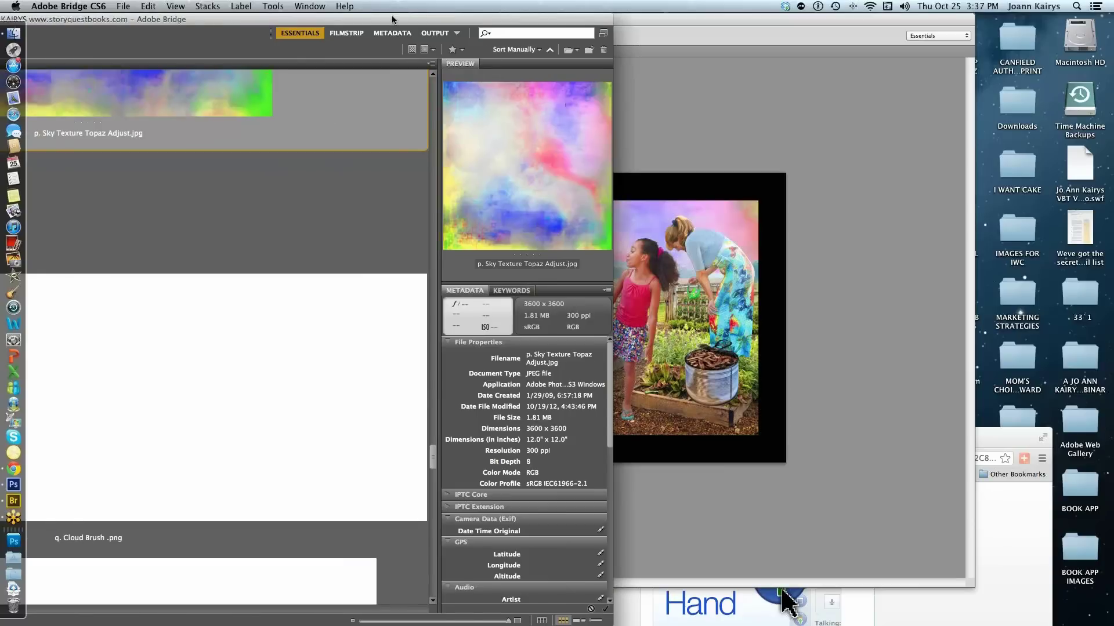
left_click_drag(393, 20, 298, 19)
mouse_move(182, 339)
left_mouse_down()
mouse_move(372, 331)
mouse_move(635, 238)
mouse_move(621, 264)
mouse_move(732, 193)
mouse_move(773, 192)
left_mouse_up()
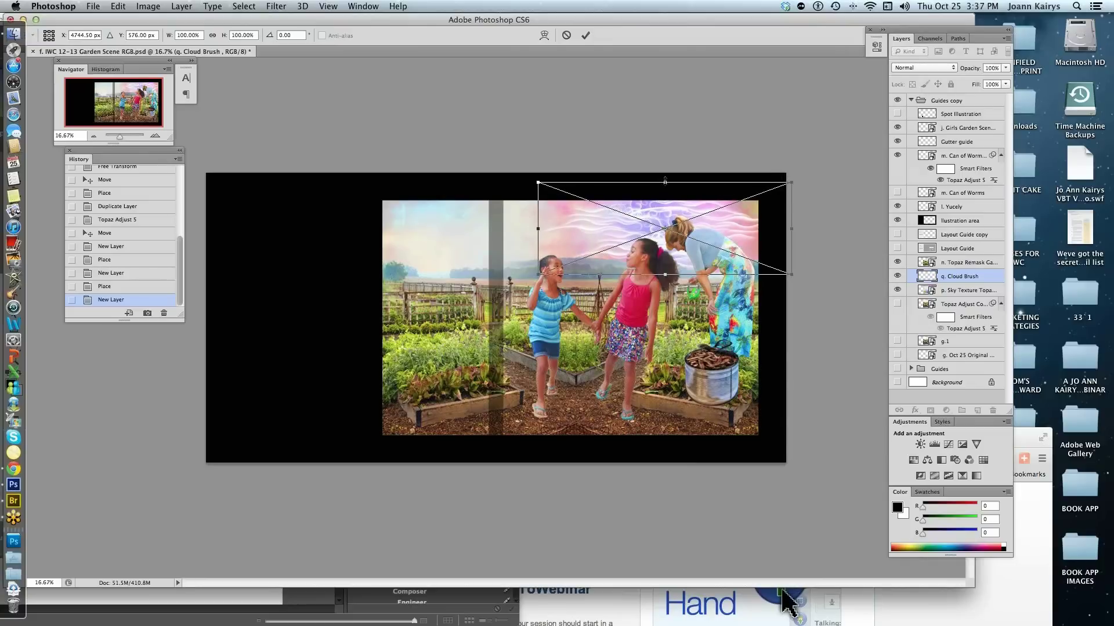
Stretch the placed Cloud Brush taller and wider, nudge it up-left, and commit the placement.
left_click_drag(664, 182, 667, 131)
left_click_drag(665, 275, 665, 292)
mouse_move(790, 209)
left_mouse_down()
mouse_move(849, 207)
mouse_move(839, 212)
left_mouse_up()
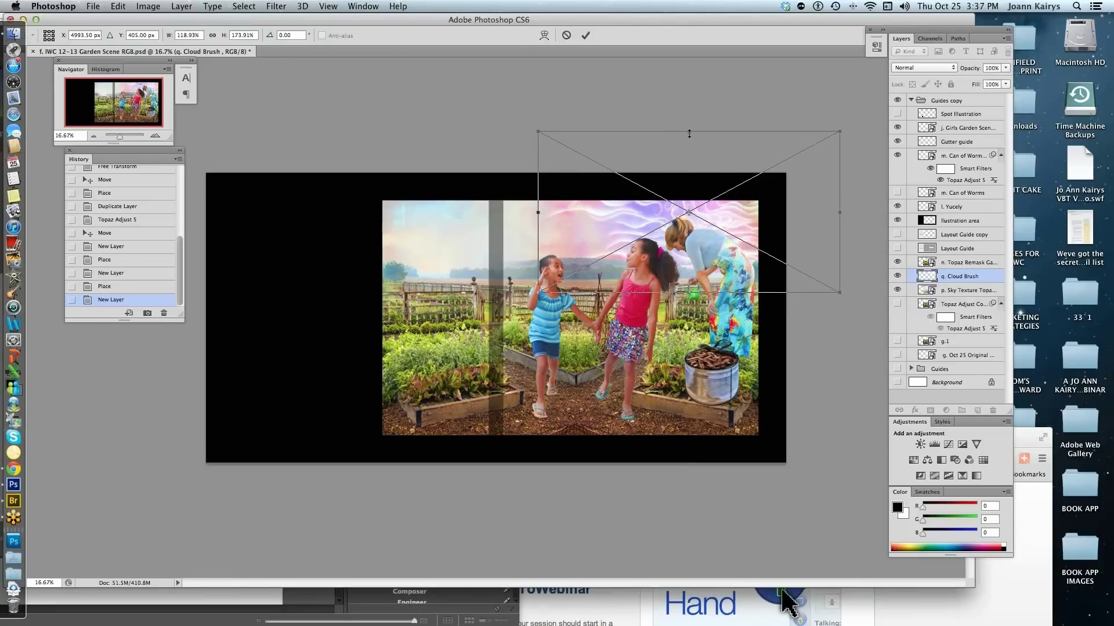
left_click_drag(689, 132, 689, 77)
left_click_drag(696, 216, 680, 208)
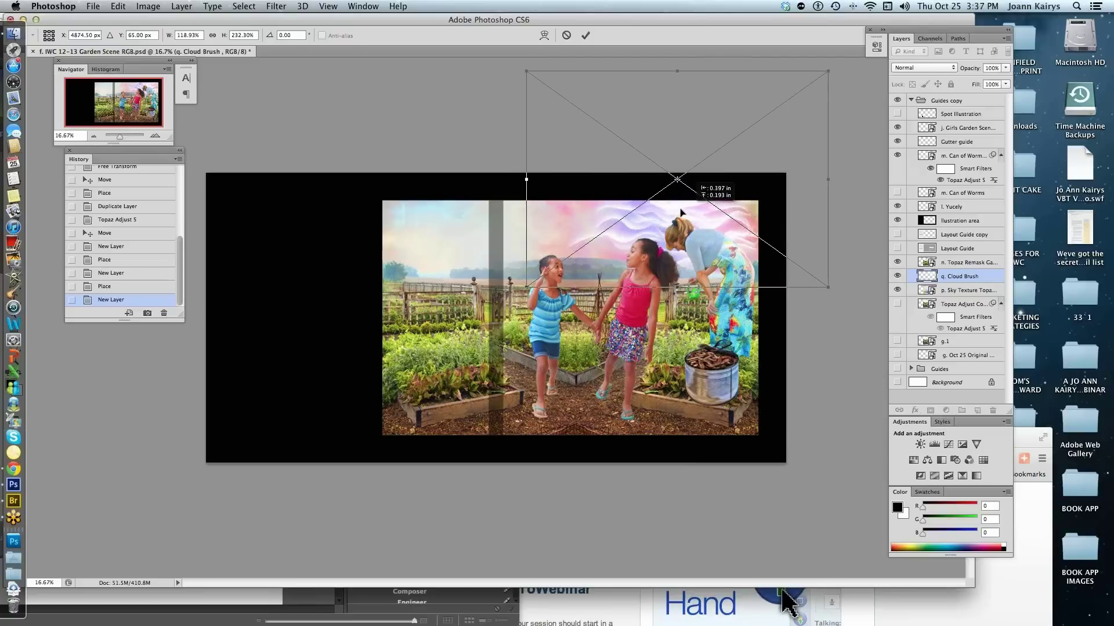
left_click(585, 36)
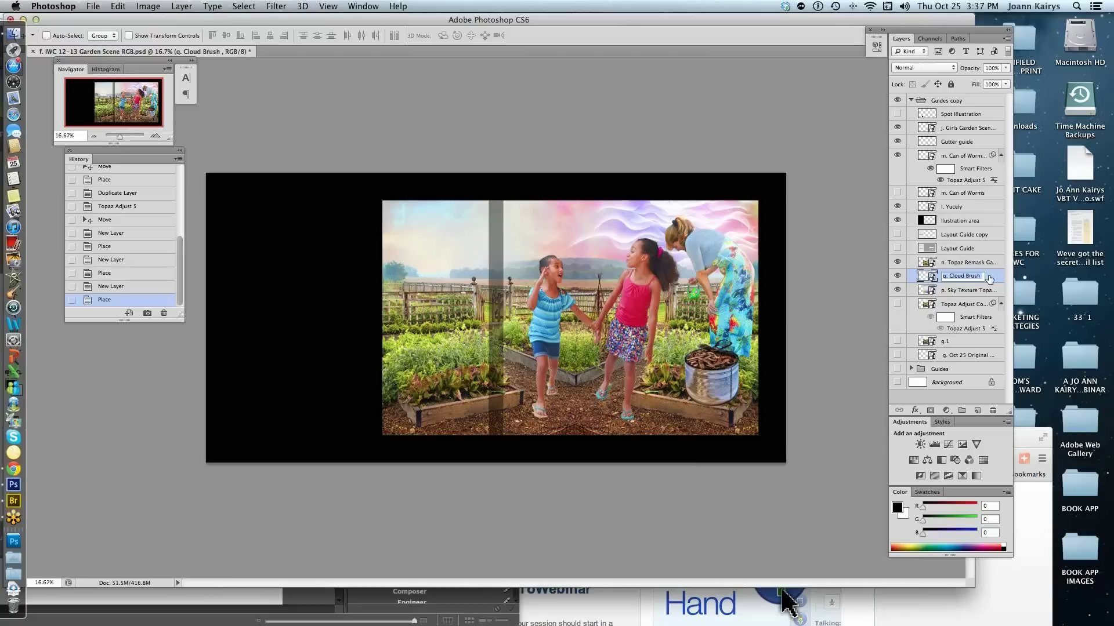
Give the Cloud Brush layer a Gradient Overlay using the Blues preset.
double_click(995, 279)
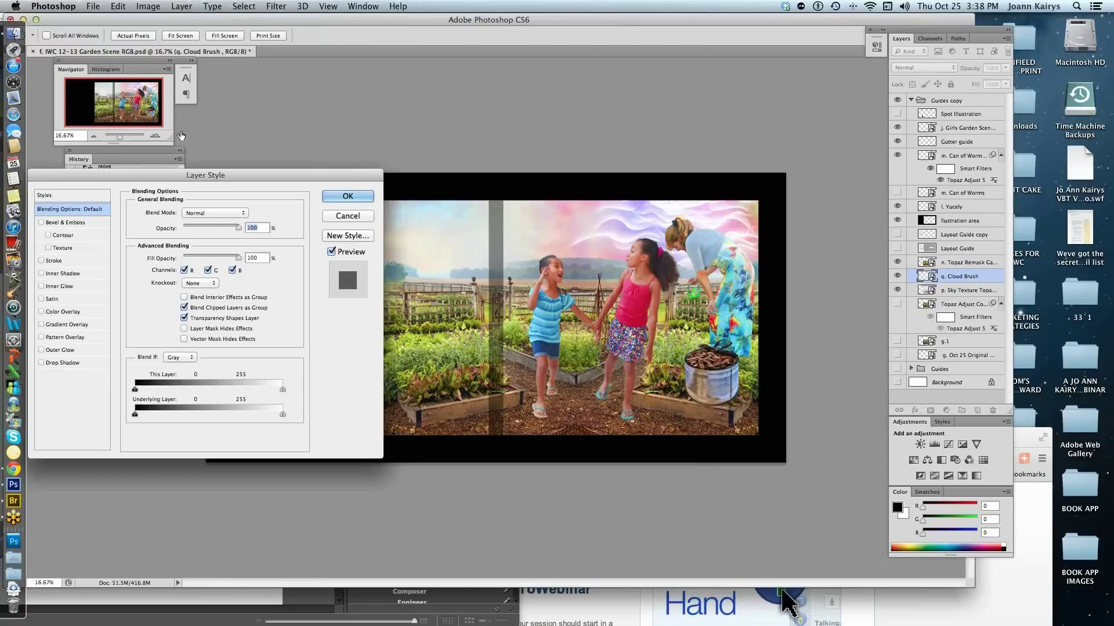
left_click_drag(310, 175, 408, 174)
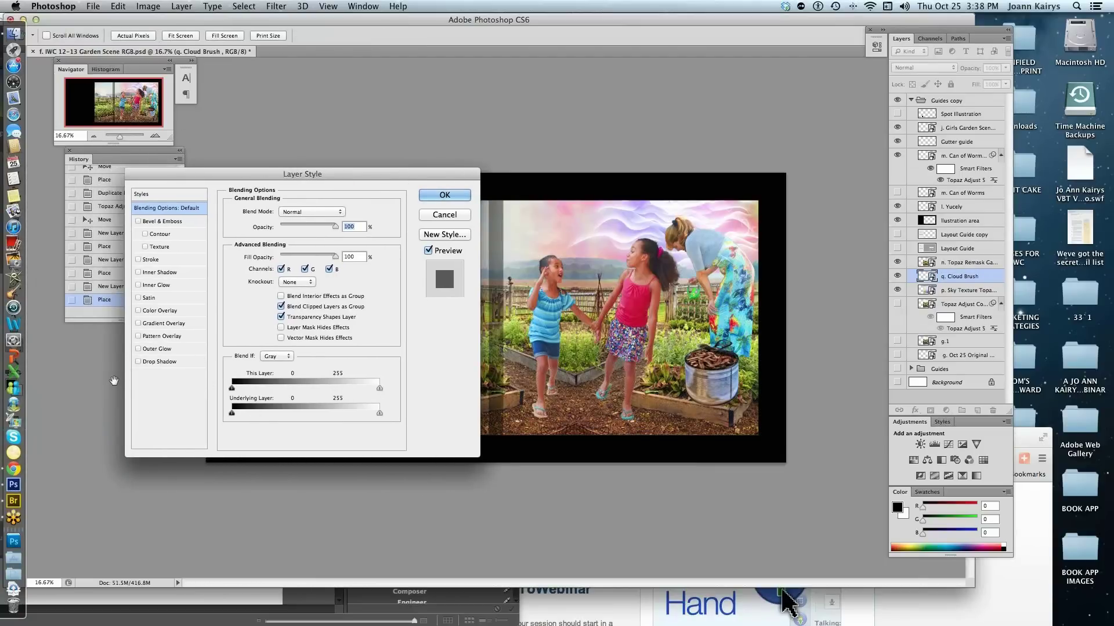
left_click(138, 323)
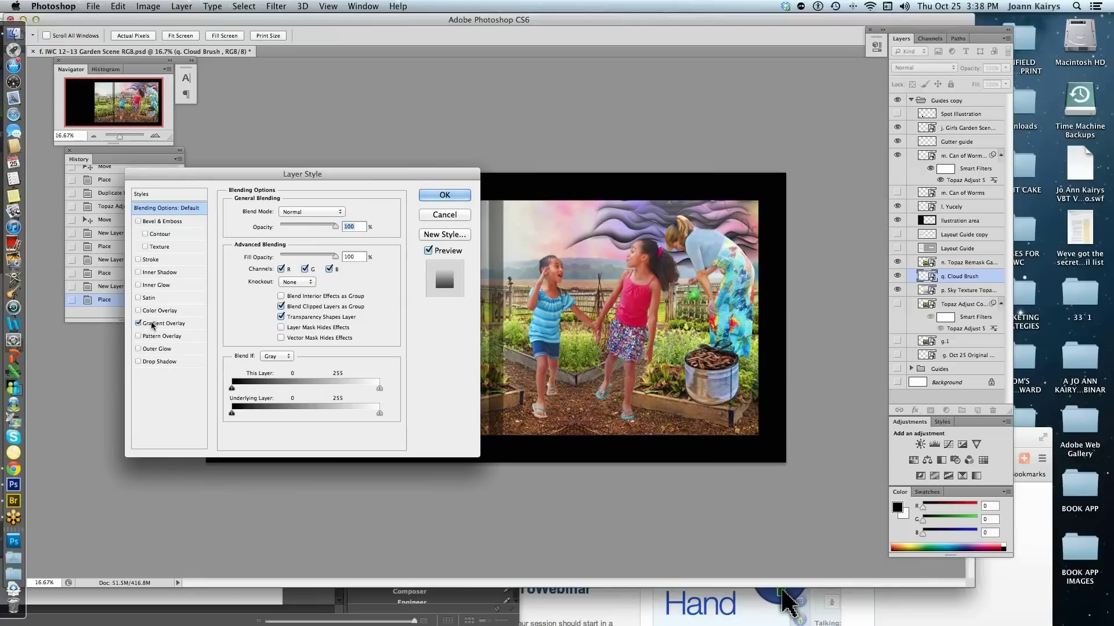
left_click(152, 325)
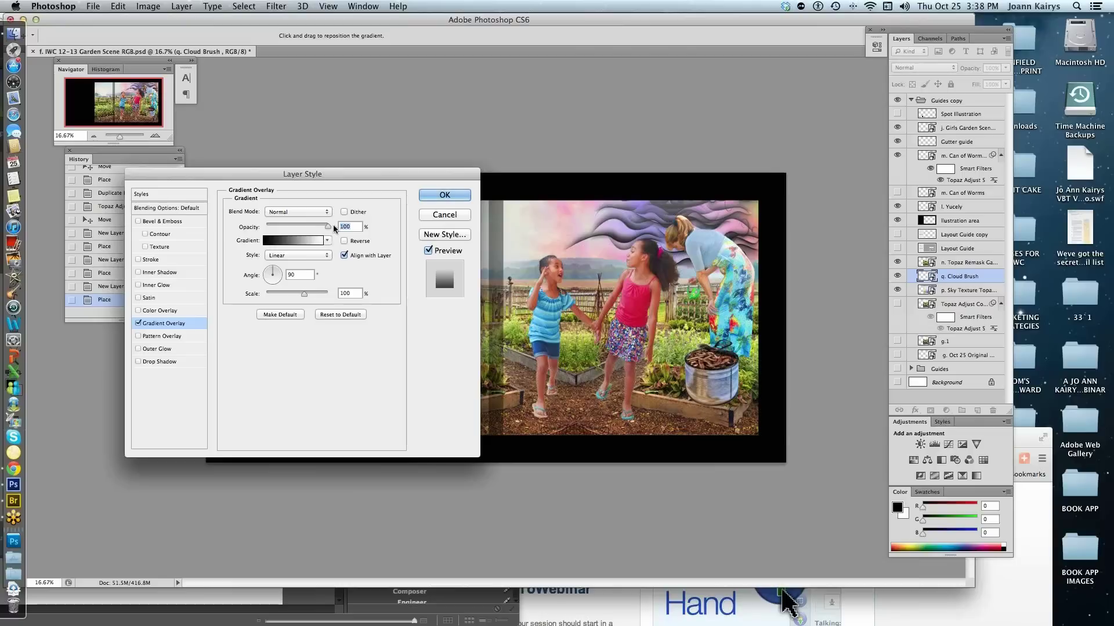
left_click_drag(369, 174, 307, 167)
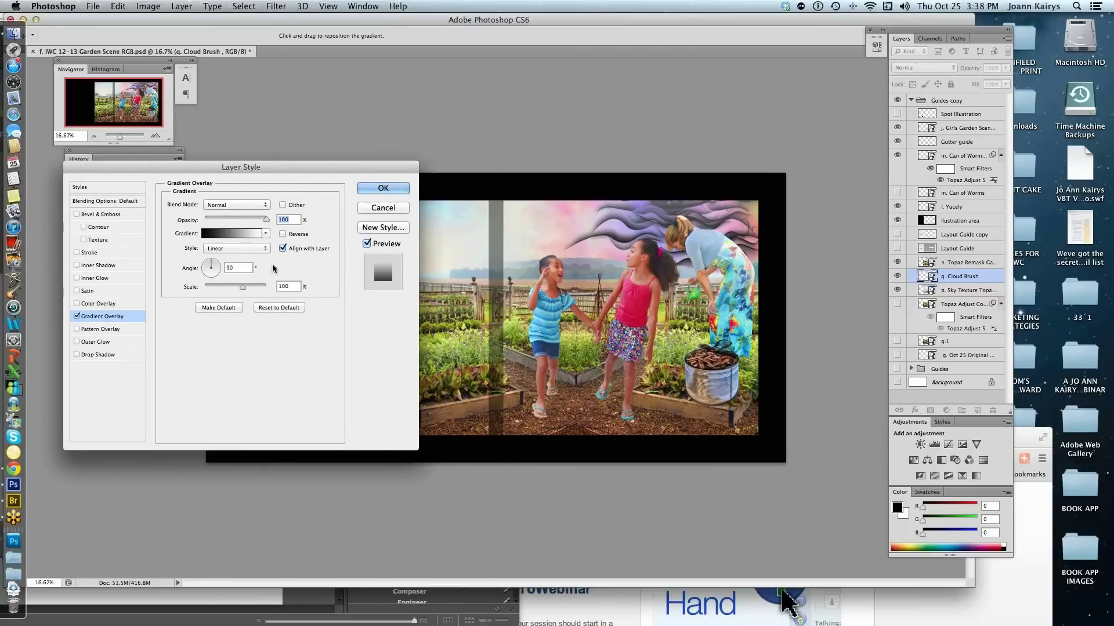
left_click(267, 235)
left_click_drag(287, 280, 287, 299)
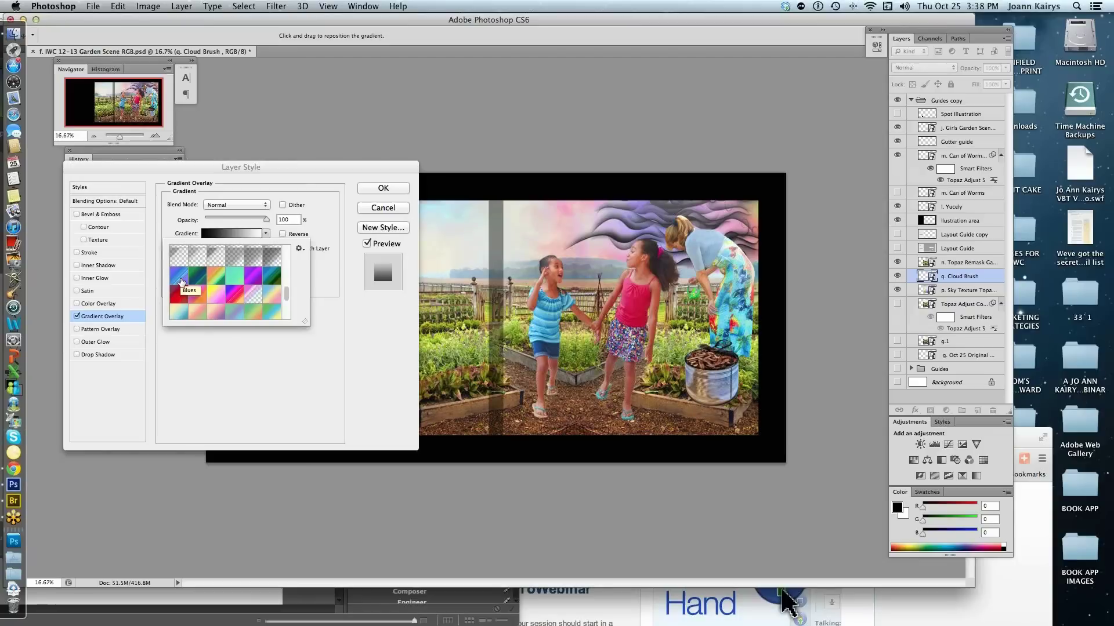
left_click(181, 282)
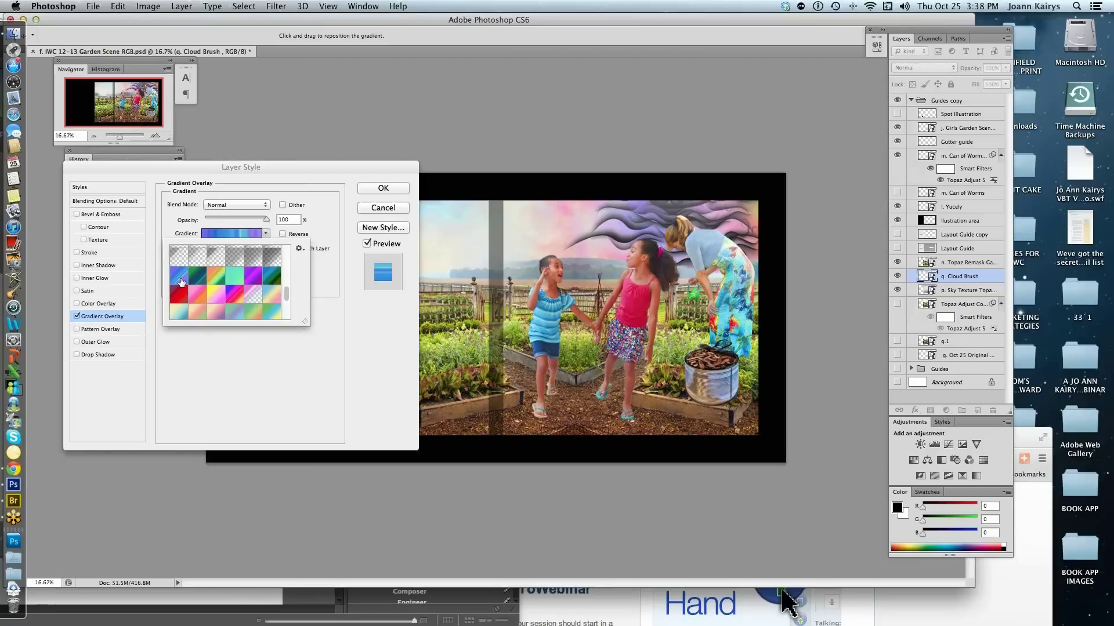
left_click(327, 284)
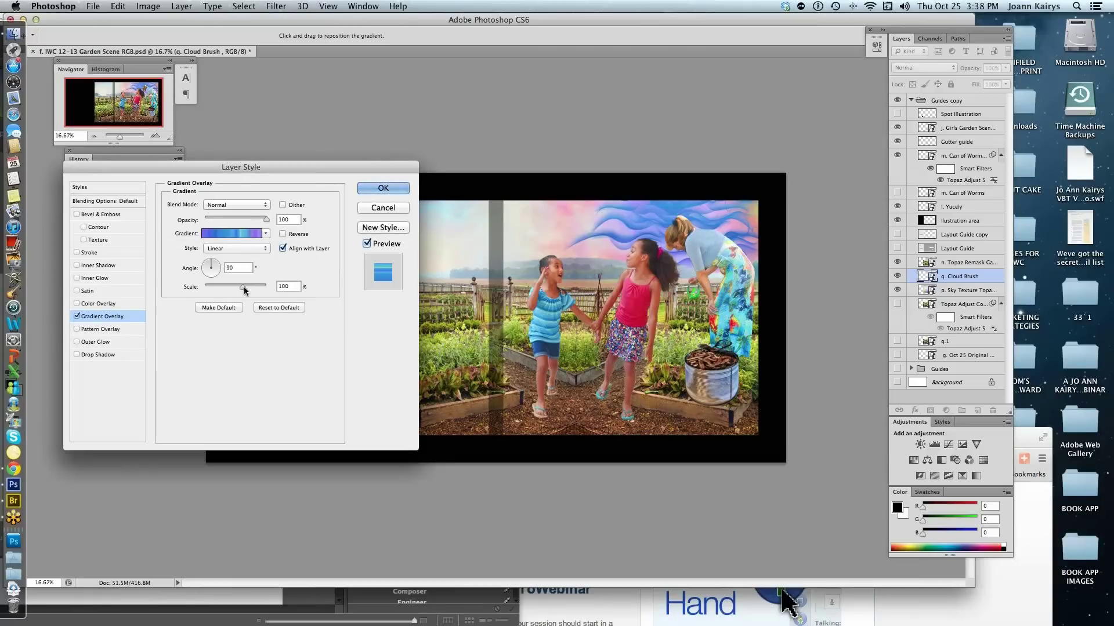
Enlarge the gradient scale slightly, lower opacity to 58%, and reposition it across the swirls.
mouse_move(243, 286)
left_mouse_down()
mouse_move(259, 290)
mouse_move(247, 292)
left_mouse_up()
left_click_drag(264, 220, 240, 221)
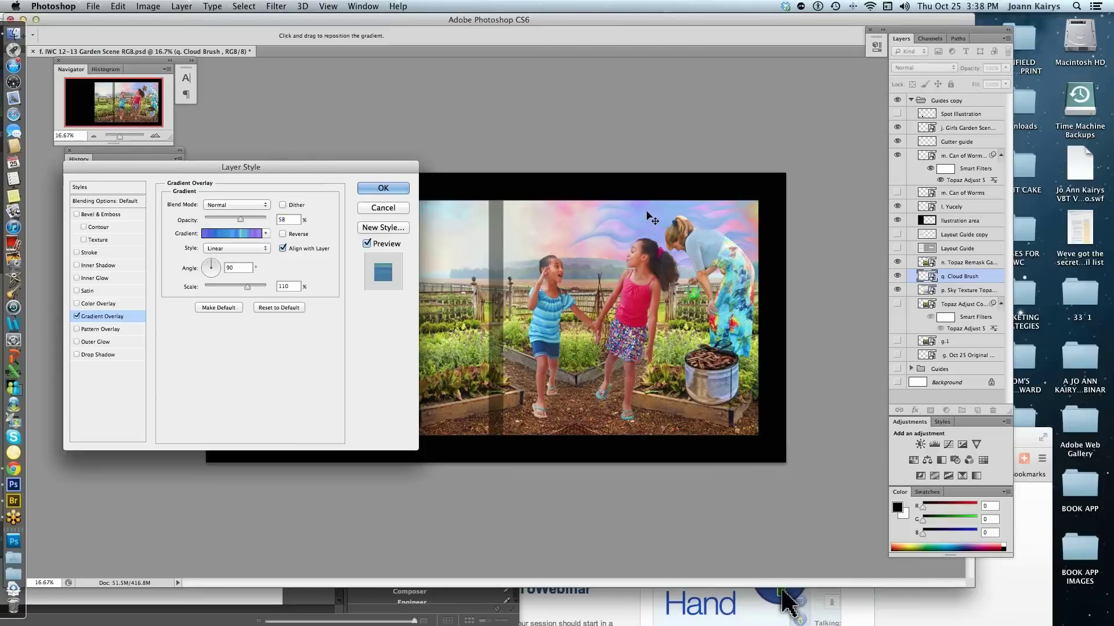
left_click_drag(651, 207, 654, 250)
Apply the blue gradient overlay and add an empty layer above Cloud Brush.
left_click(383, 188)
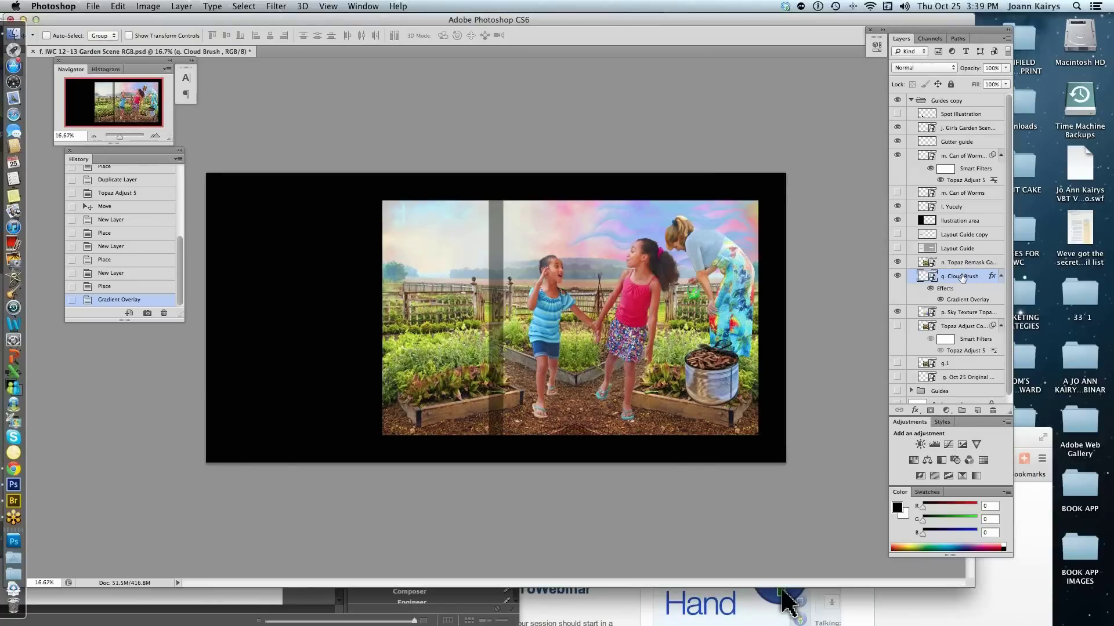
left_click(977, 410)
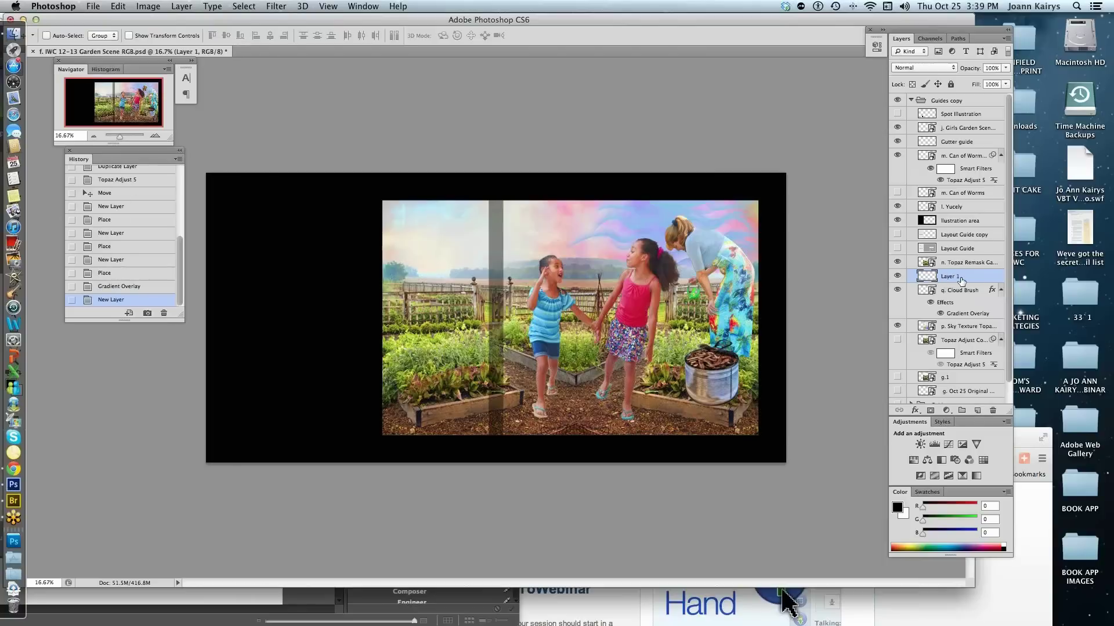
Place r. Cloud Brush.png from Bridge, nudge it up and right, and commit it.
left_click(10, 507)
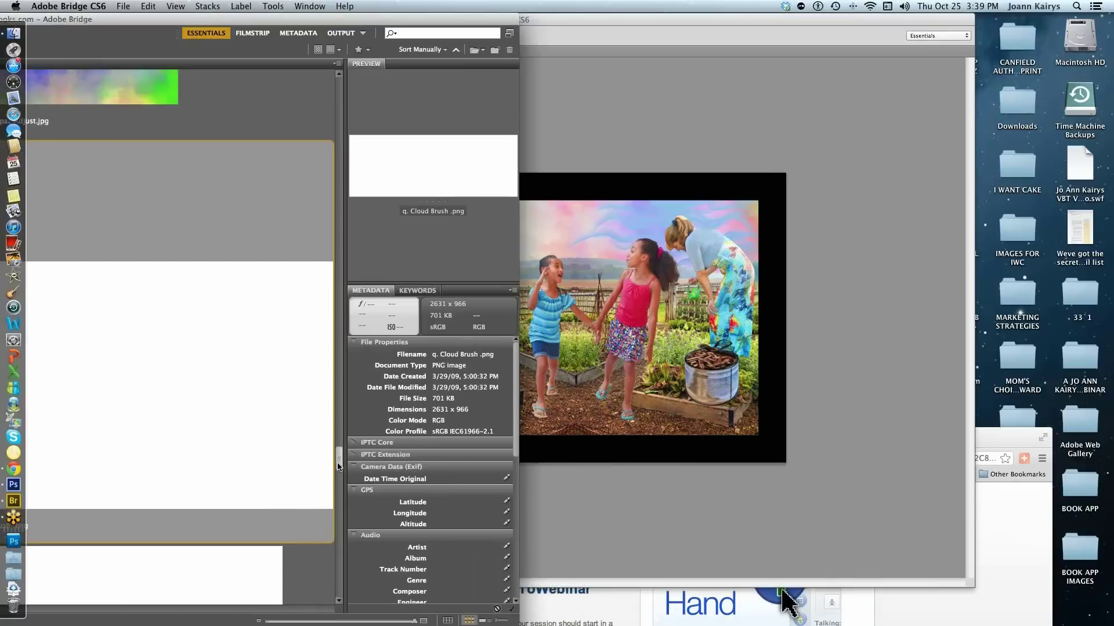
left_click(180, 416)
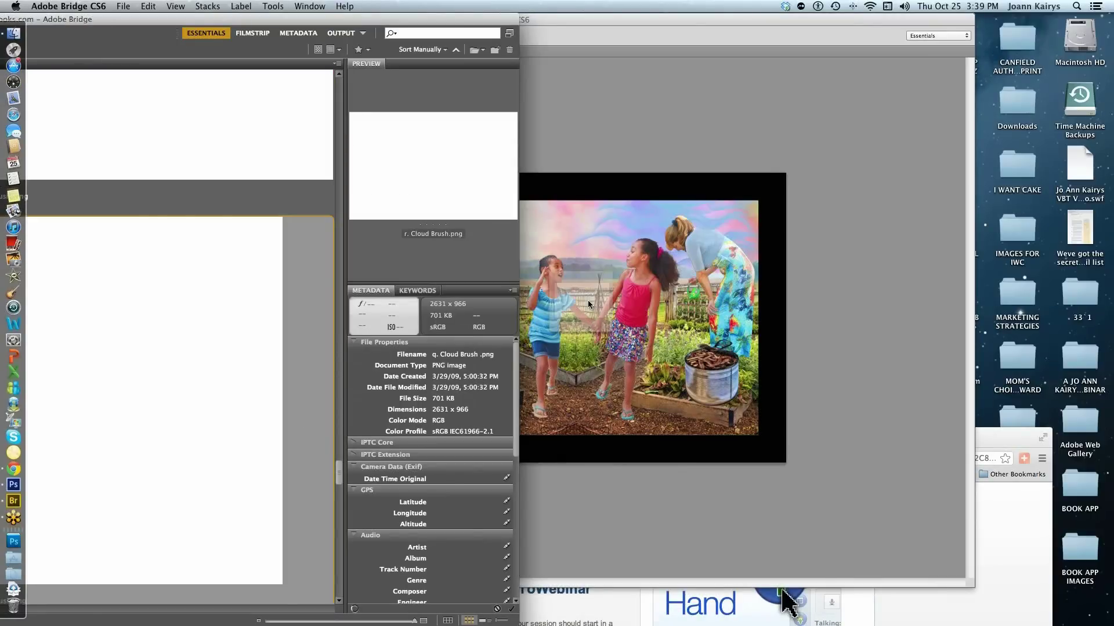
left_click_drag(591, 298, 590, 297)
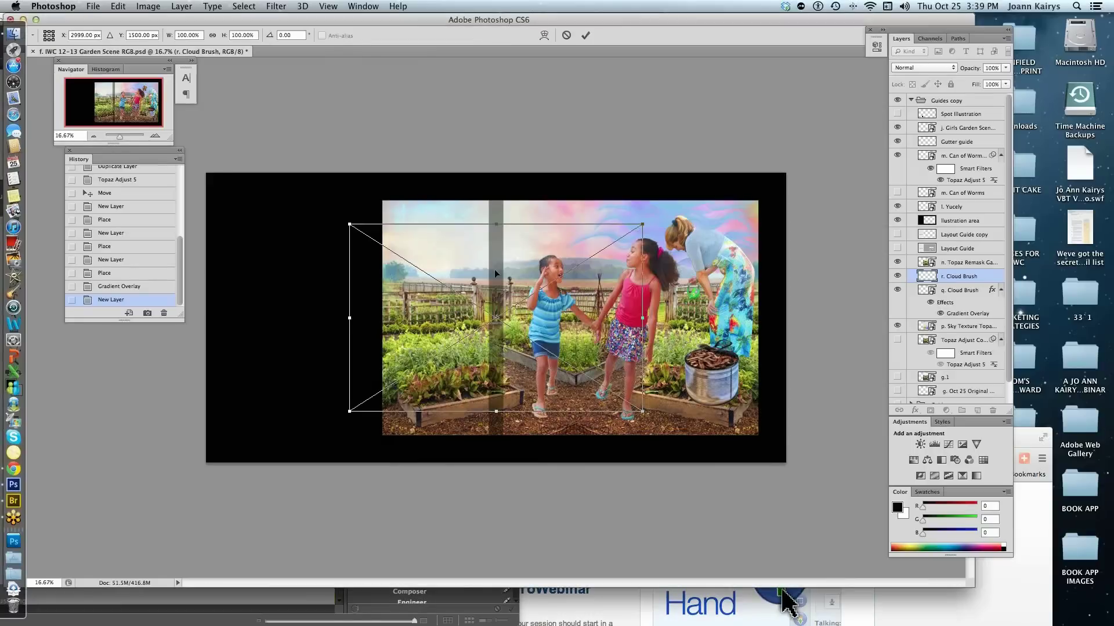
mouse_move(494, 269)
left_mouse_down()
mouse_move(507, 217)
mouse_move(526, 217)
left_mouse_up()
left_click(586, 36)
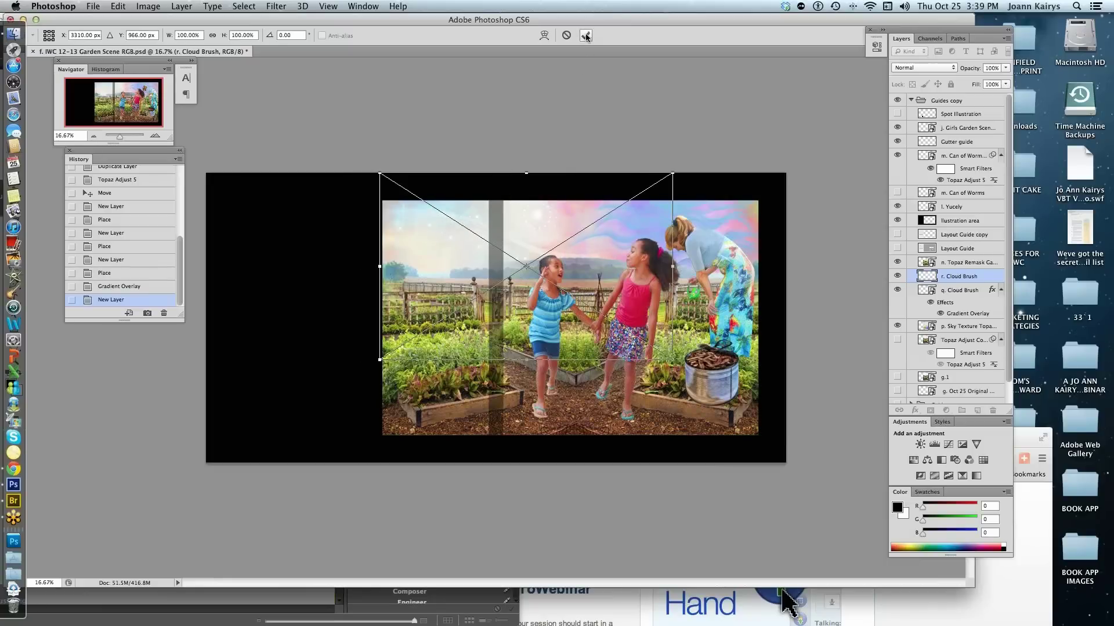
Enable a Gradient Overlay on r. Cloud Brush and try a pale blue preset.
double_click(984, 277)
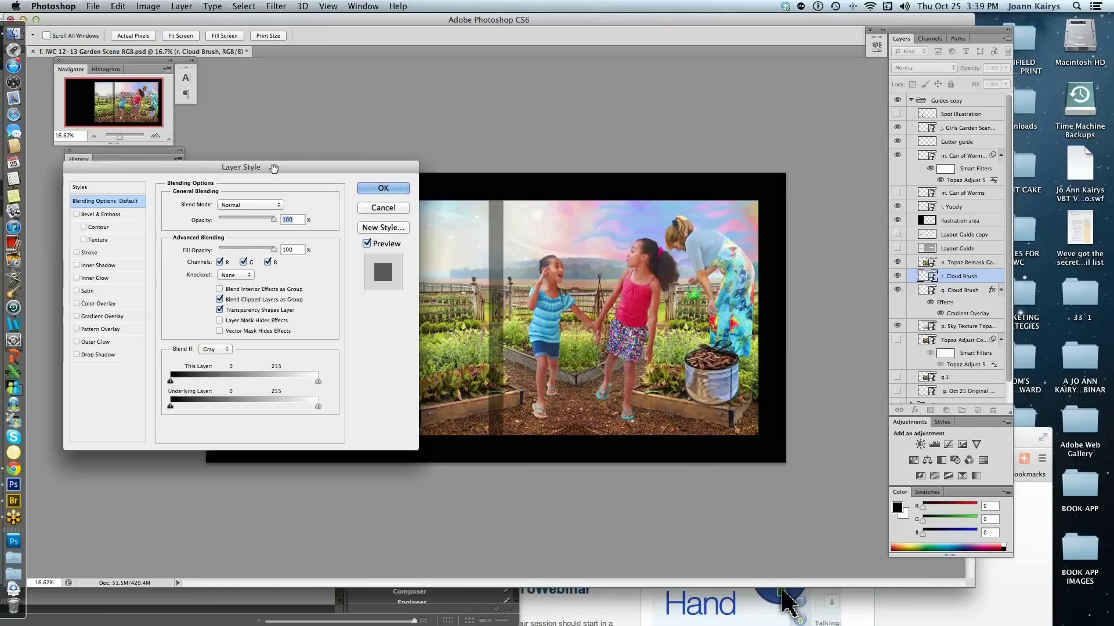
mouse_move(273, 168)
left_mouse_down()
mouse_move(284, 264)
mouse_move(243, 202)
left_mouse_up()
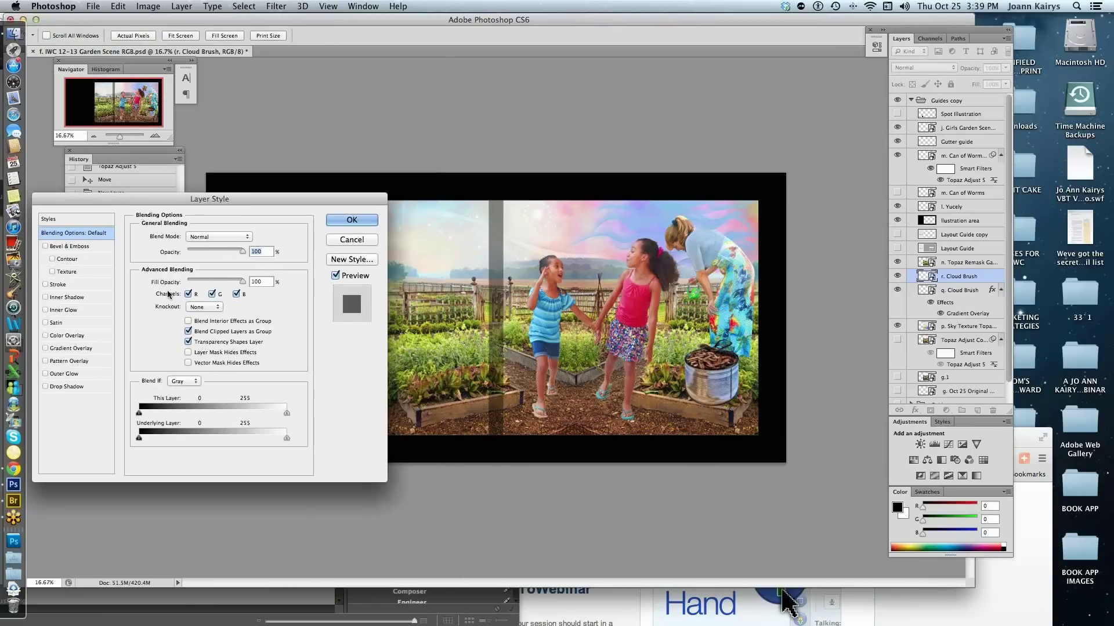
left_click(46, 348)
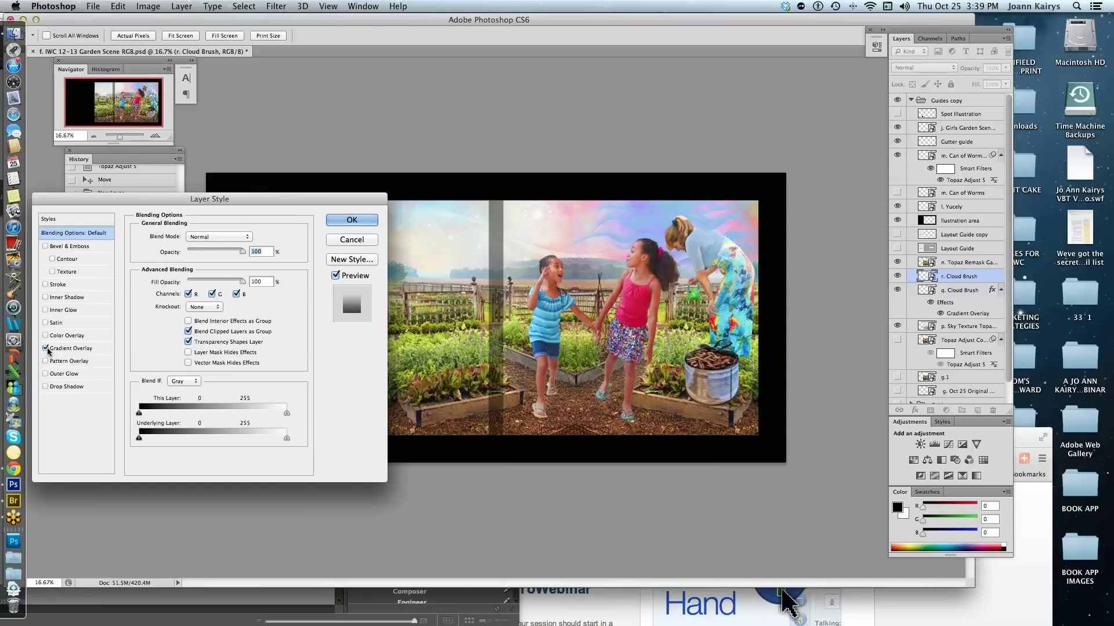
left_click(87, 351)
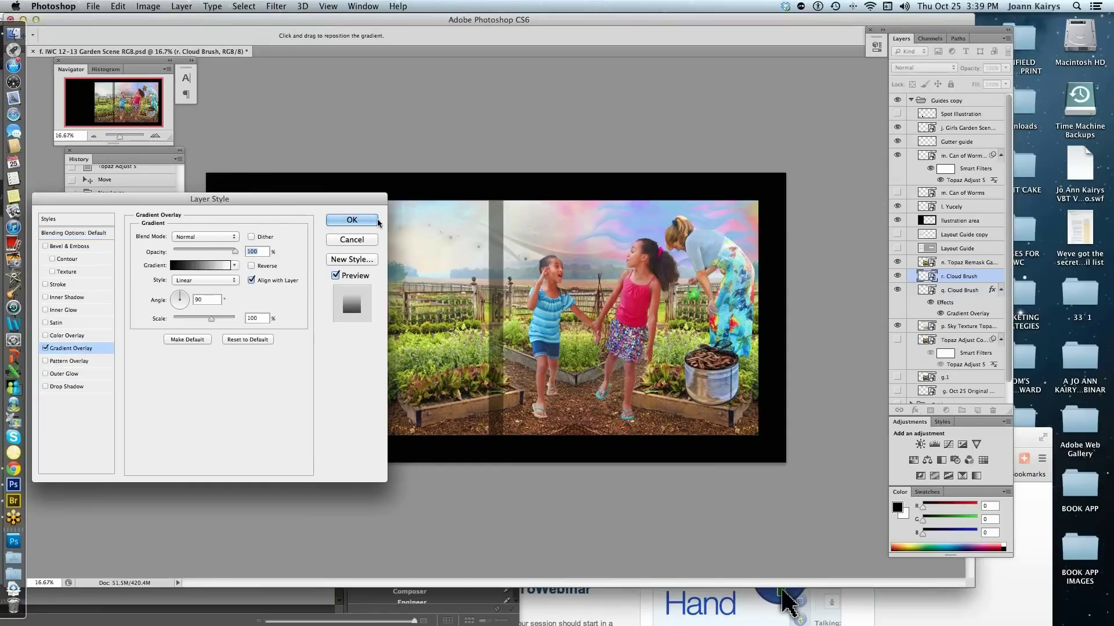
left_click(235, 266)
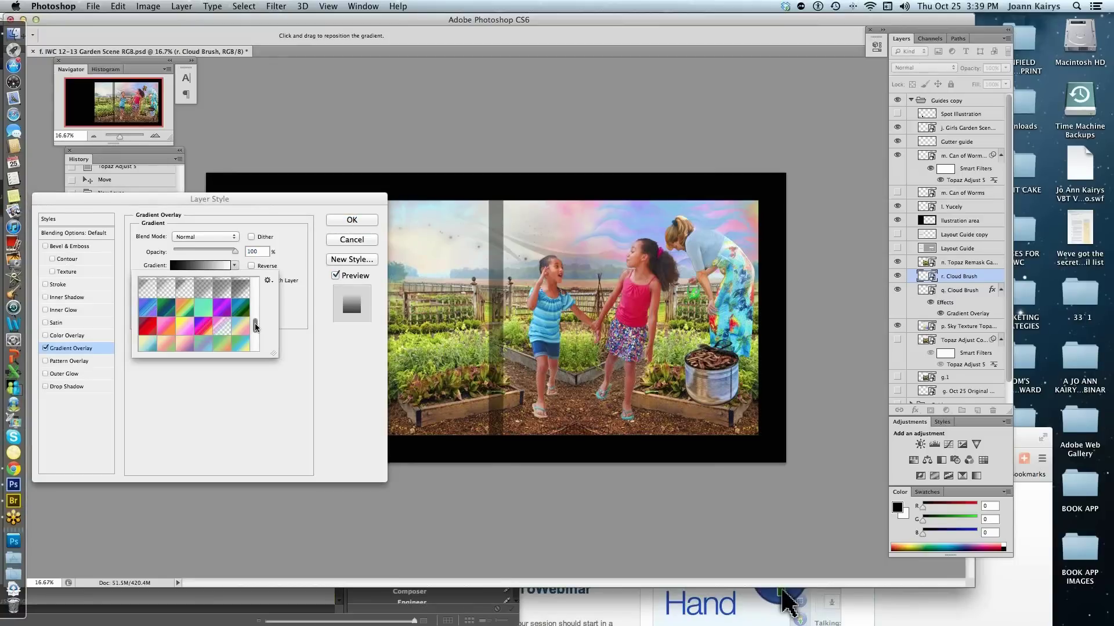
scroll(255, 327, "down", 2)
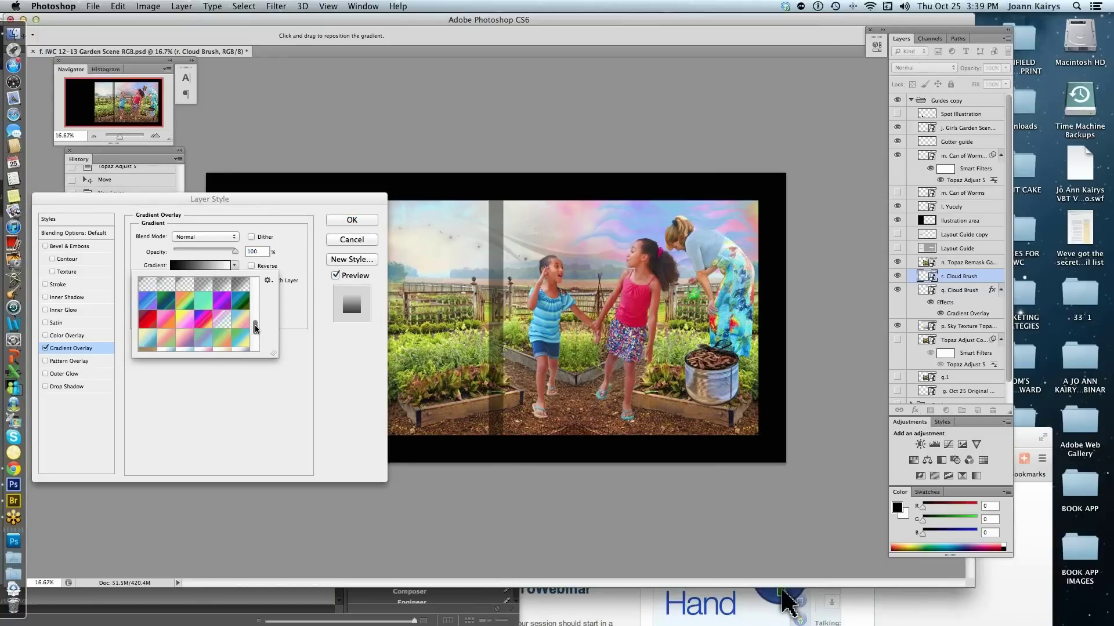
left_click(151, 333)
left_click(309, 200)
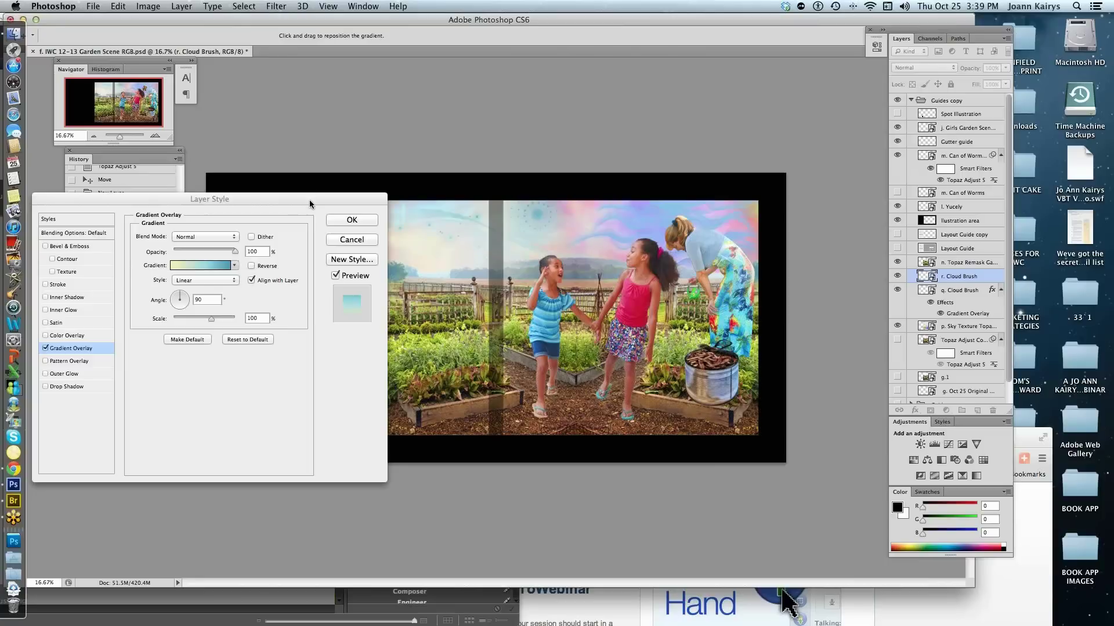
left_click_drag(308, 200, 271, 200)
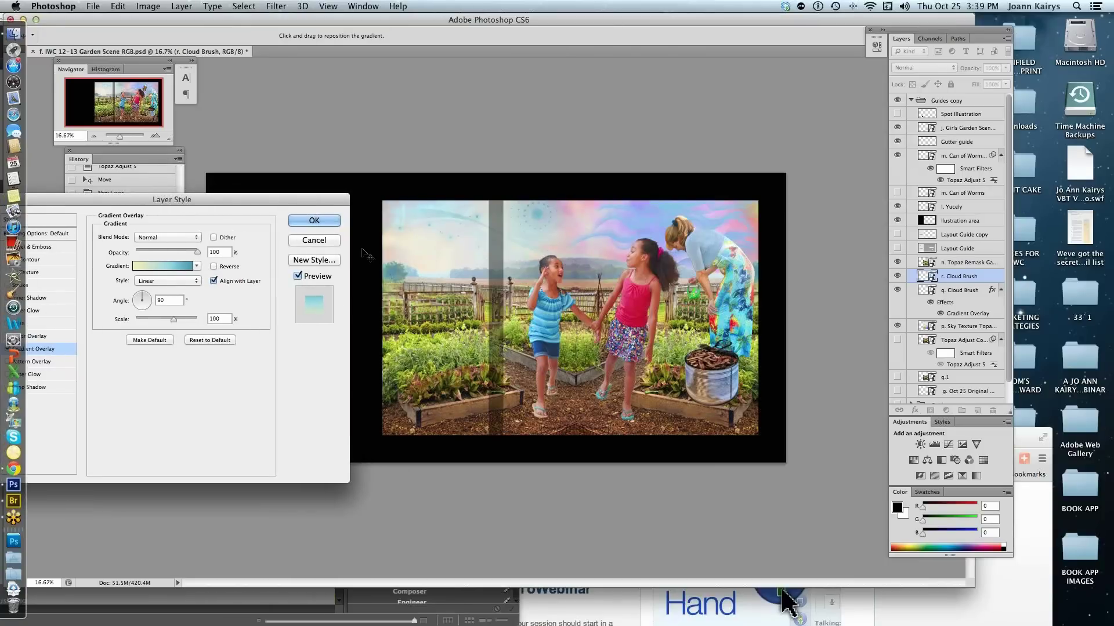
Switch to the orange-yellow gradient at 86% opacity, shift it upward over the sky, and apply.
left_click(198, 266)
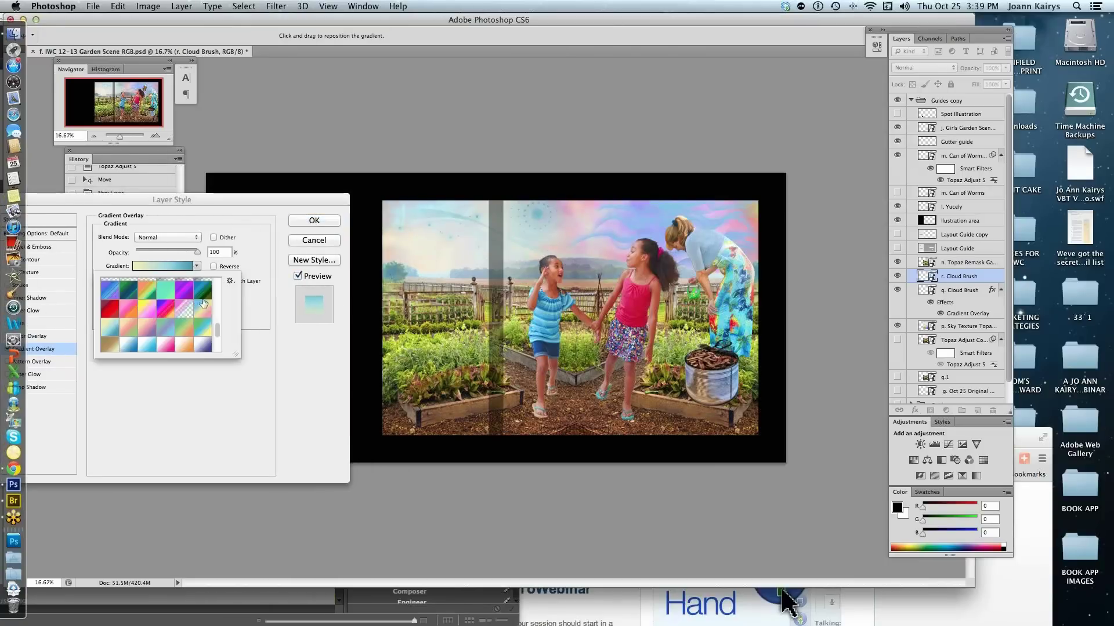
left_click(149, 313)
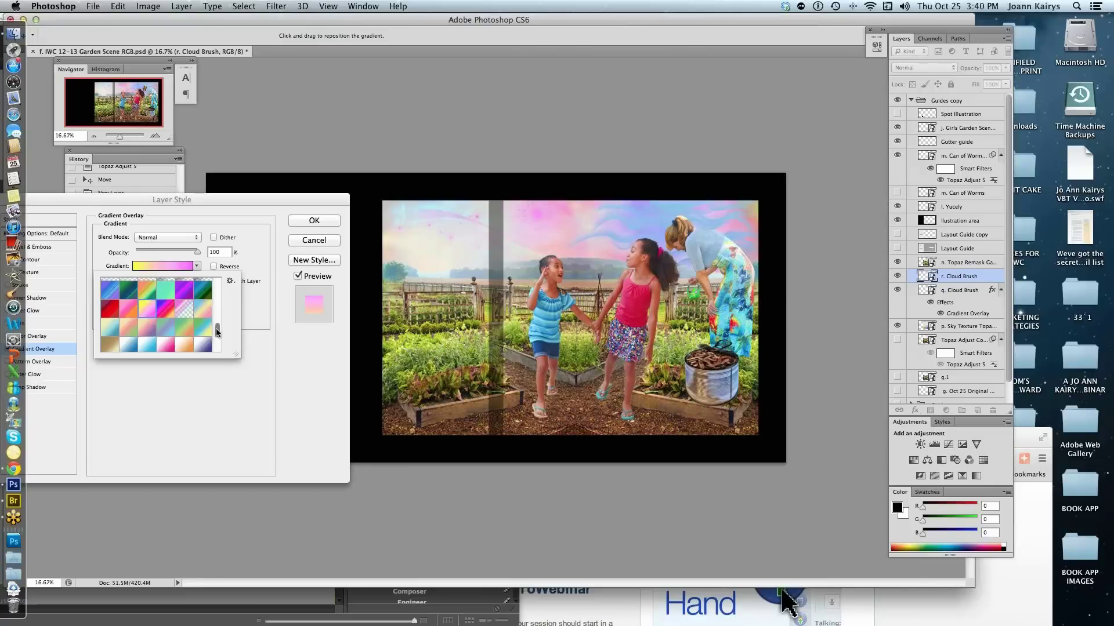
left_click_drag(217, 330, 213, 312)
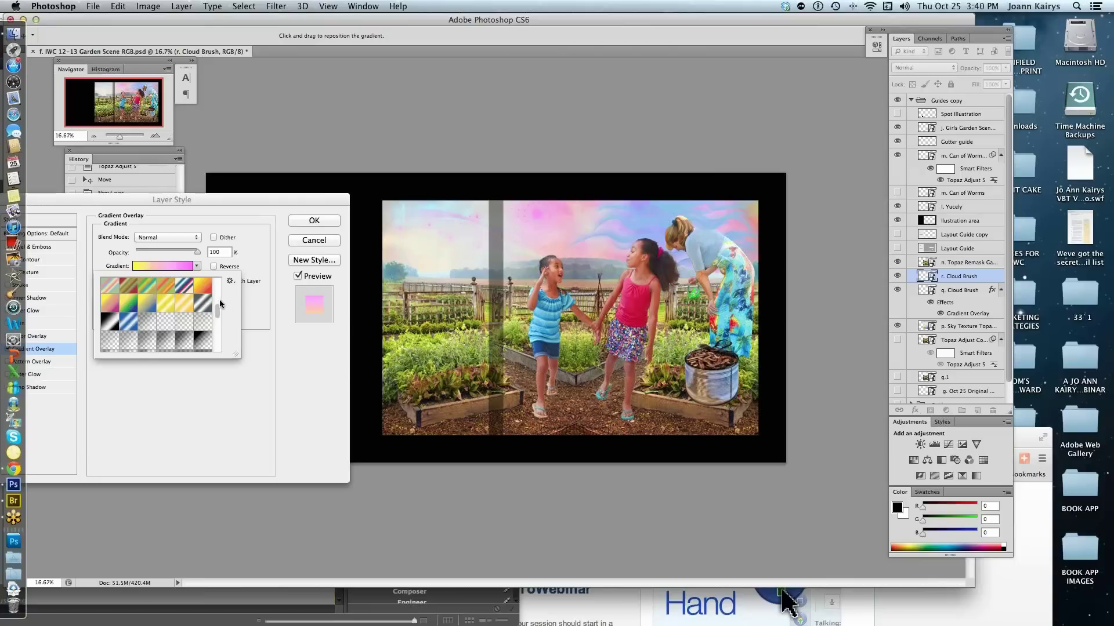
left_click(204, 285)
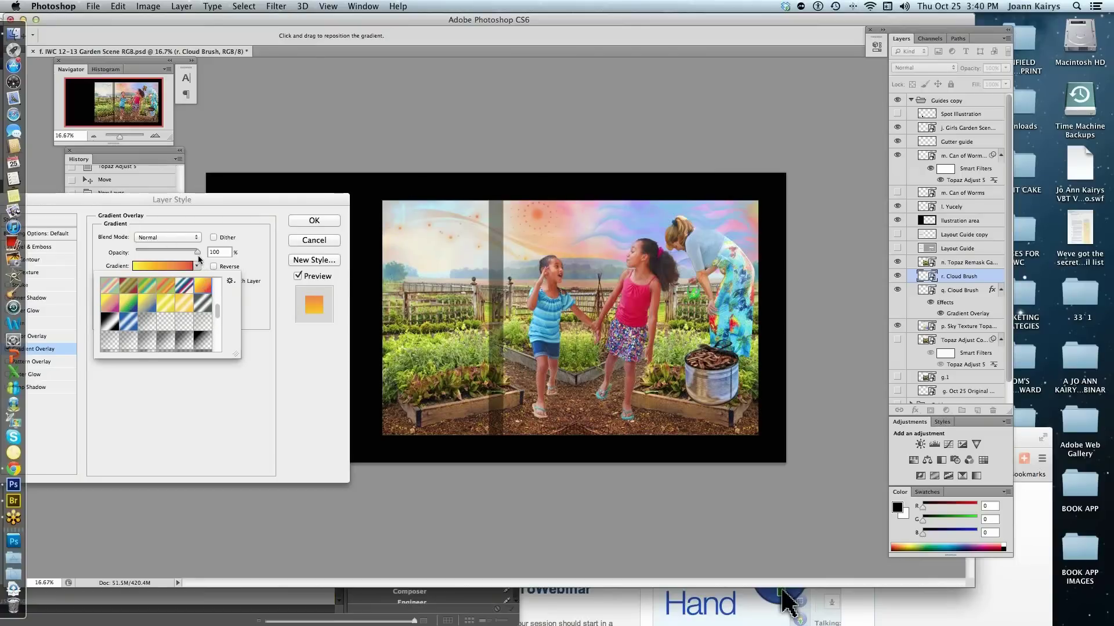
left_click_drag(196, 252, 189, 252)
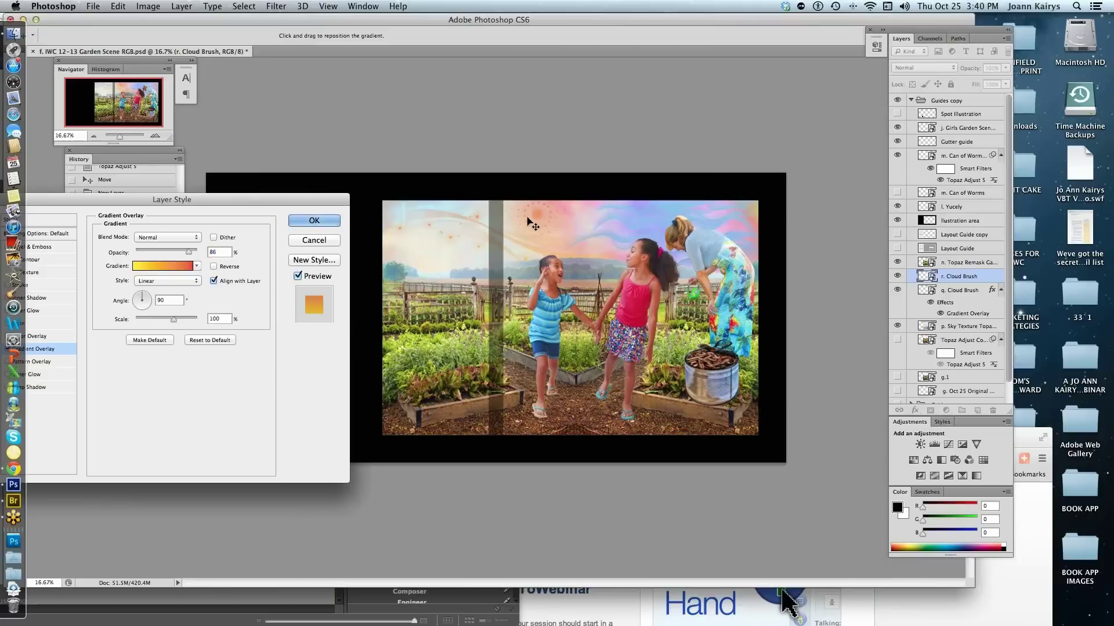
left_click_drag(505, 226, 515, 243)
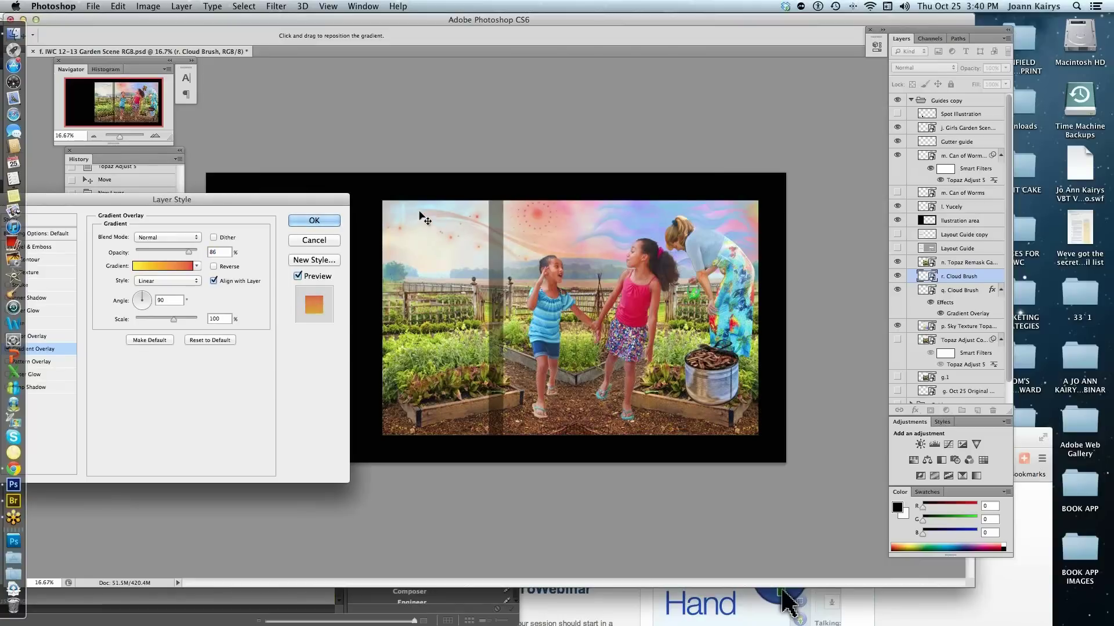
left_click_drag(441, 192, 522, 167)
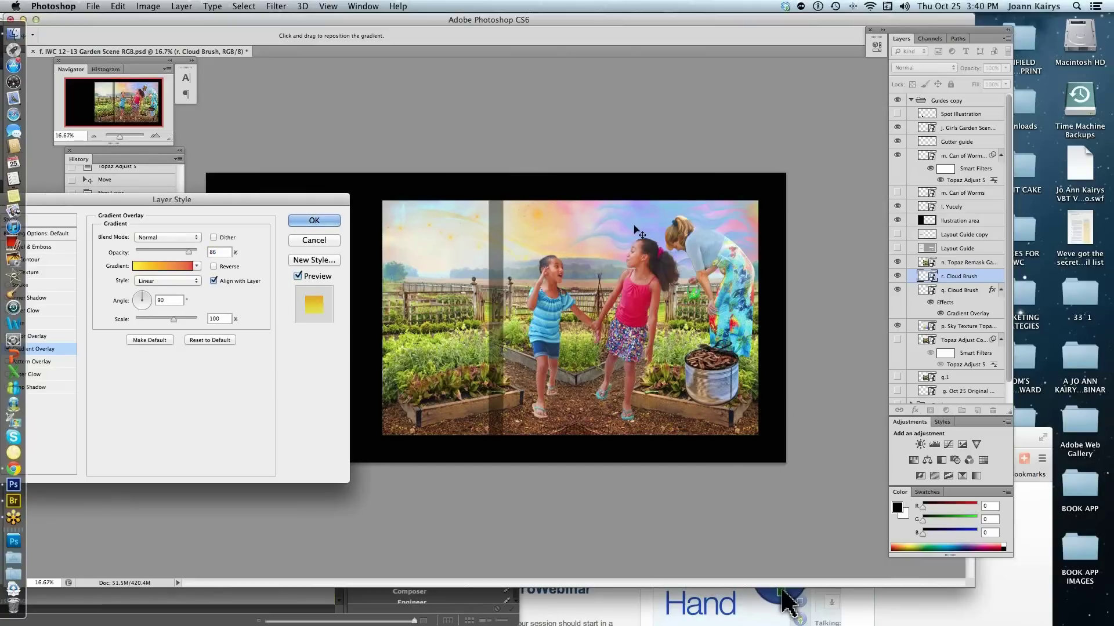
left_click(305, 226)
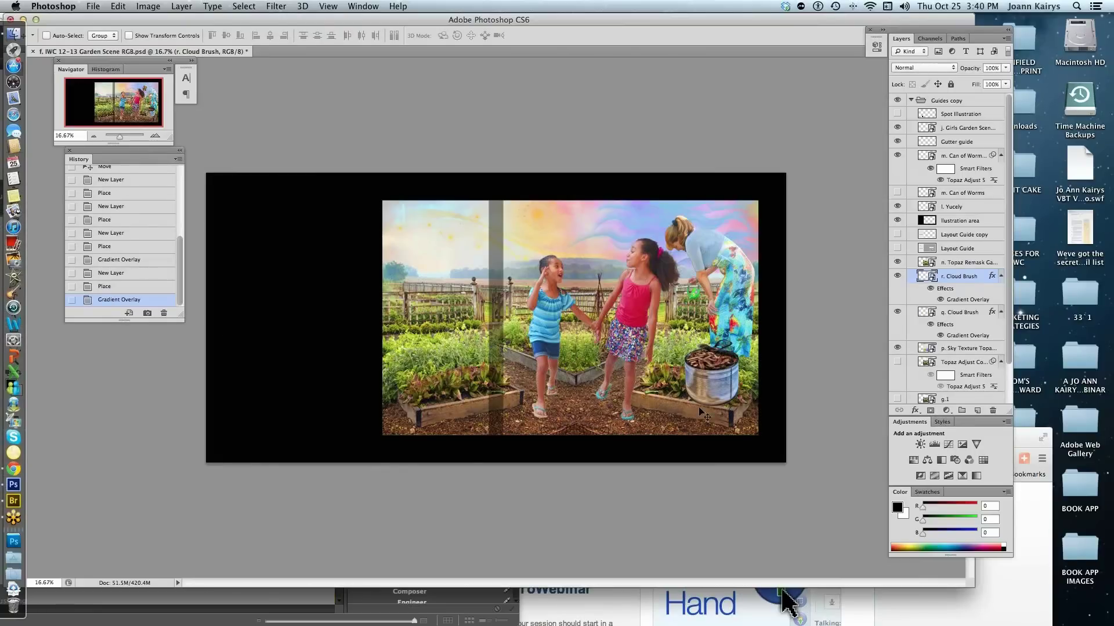
Hide the Illustration area, keep Layout Guide copy visible, and select the Layout Guide copy layer.
left_click(898, 235)
left_click(898, 221)
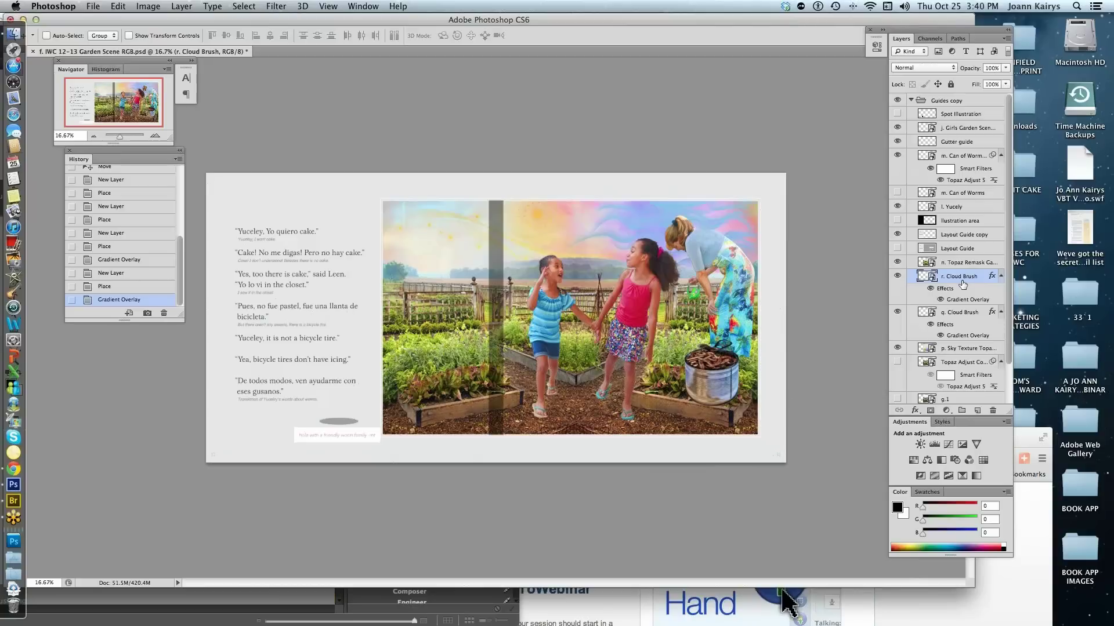
left_click(897, 235)
left_click(975, 238)
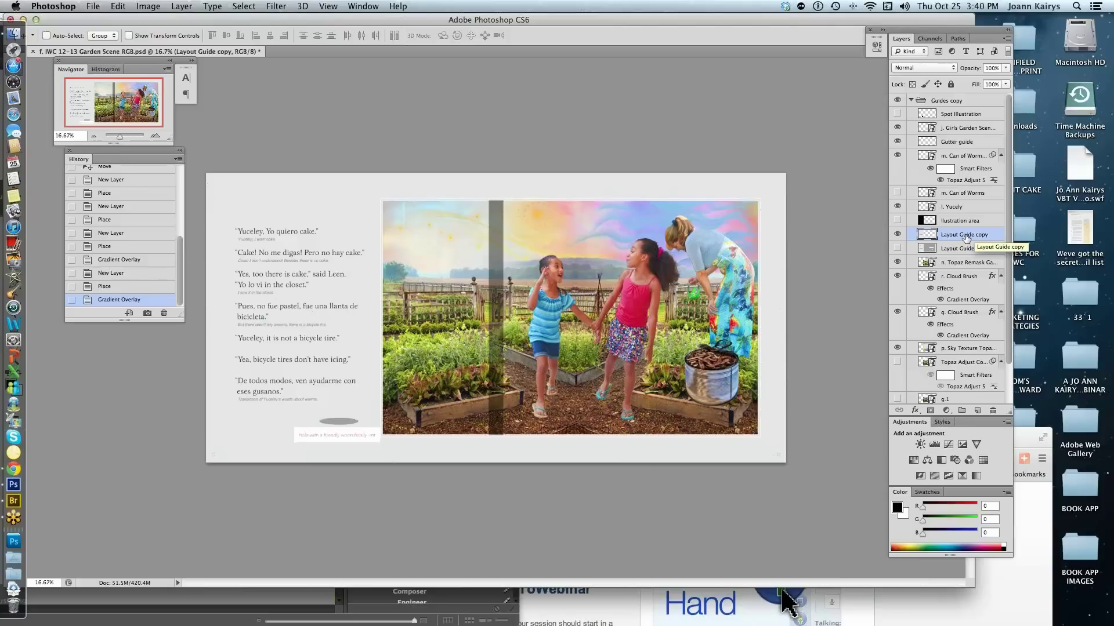
Add a clipped, colorized Hue/Saturation adjustment at Hue 42, Saturation 61, then collapse its panel.
left_click(914, 461)
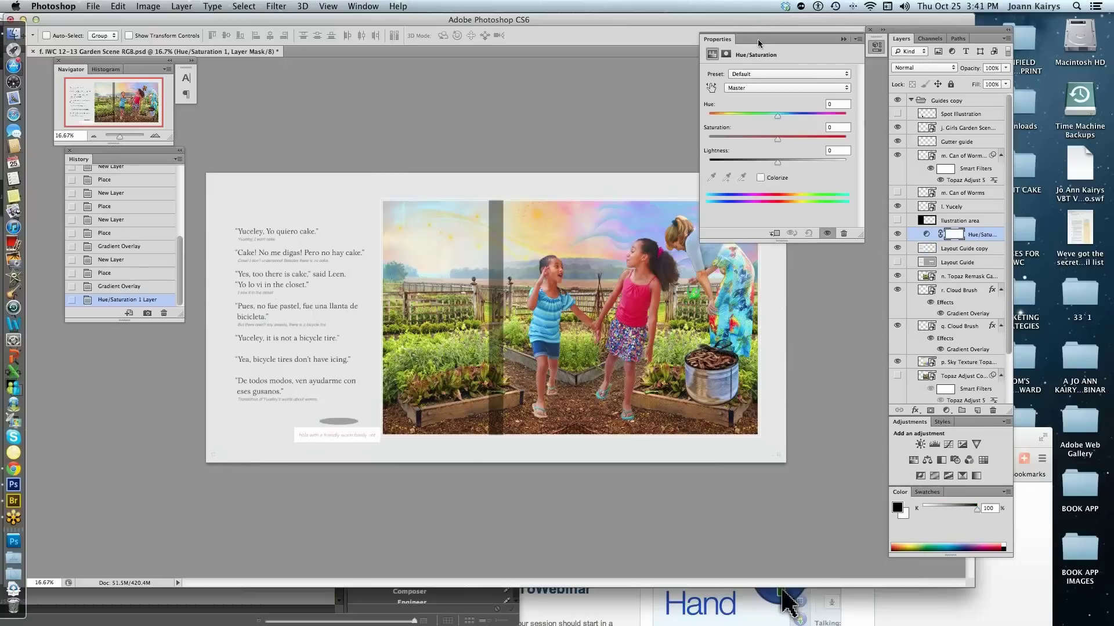
left_click_drag(772, 34, 781, 33)
left_click(760, 177)
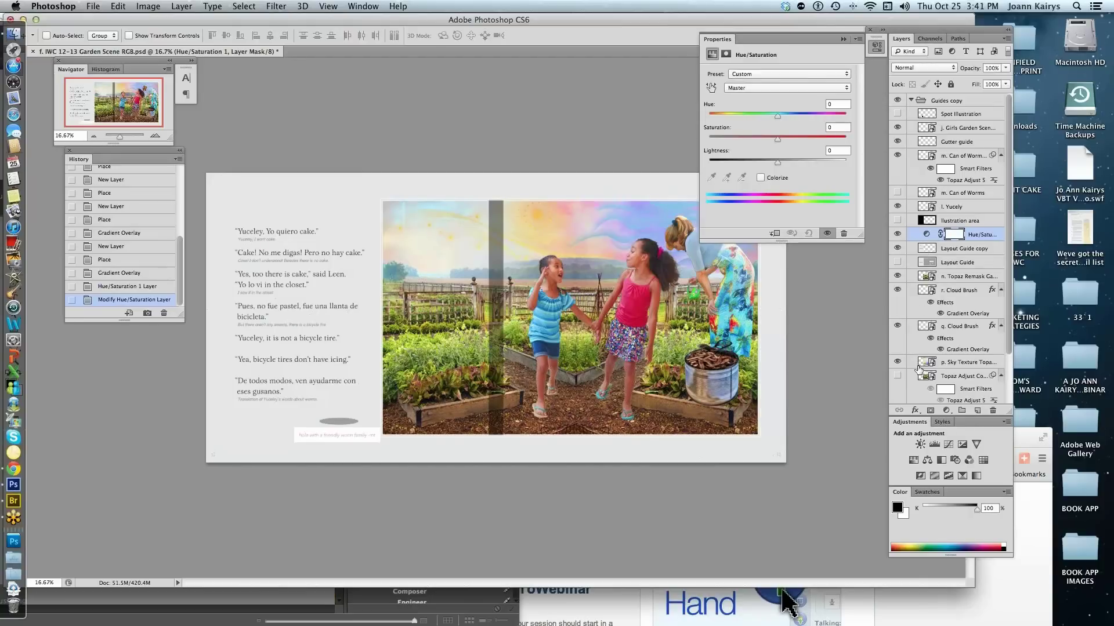
left_click(775, 235)
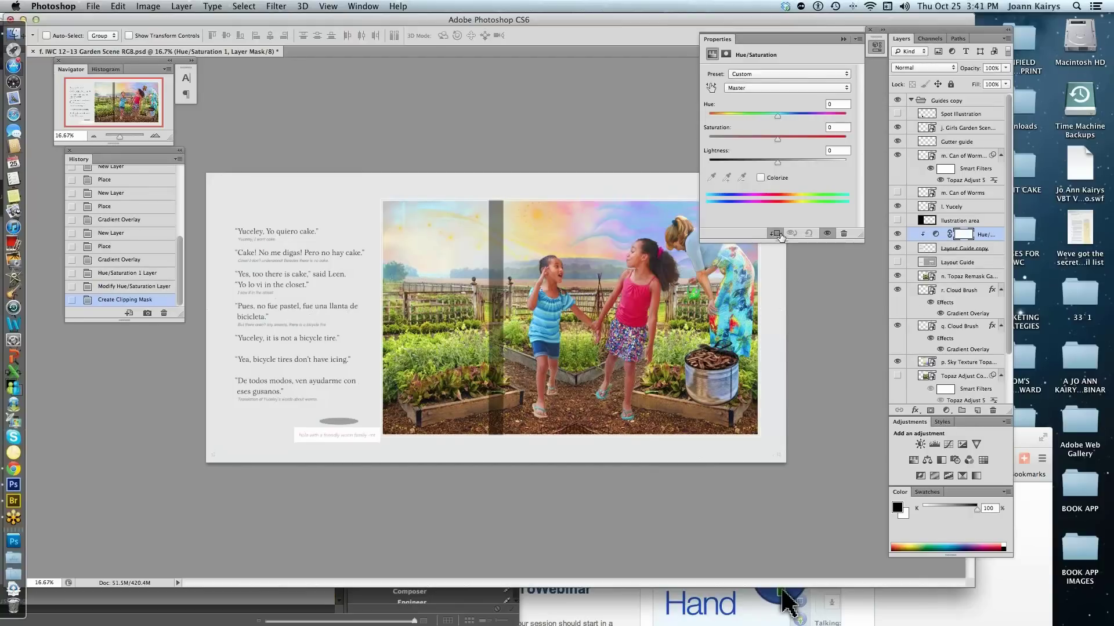
left_click(760, 177)
left_click_drag(707, 116, 748, 141)
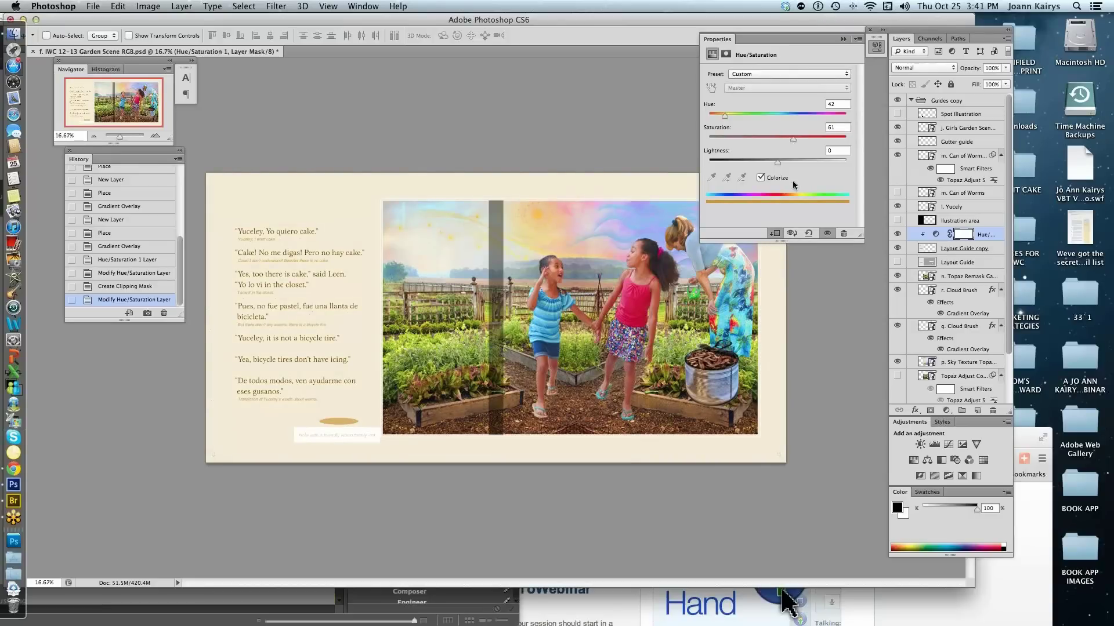
left_click(842, 40)
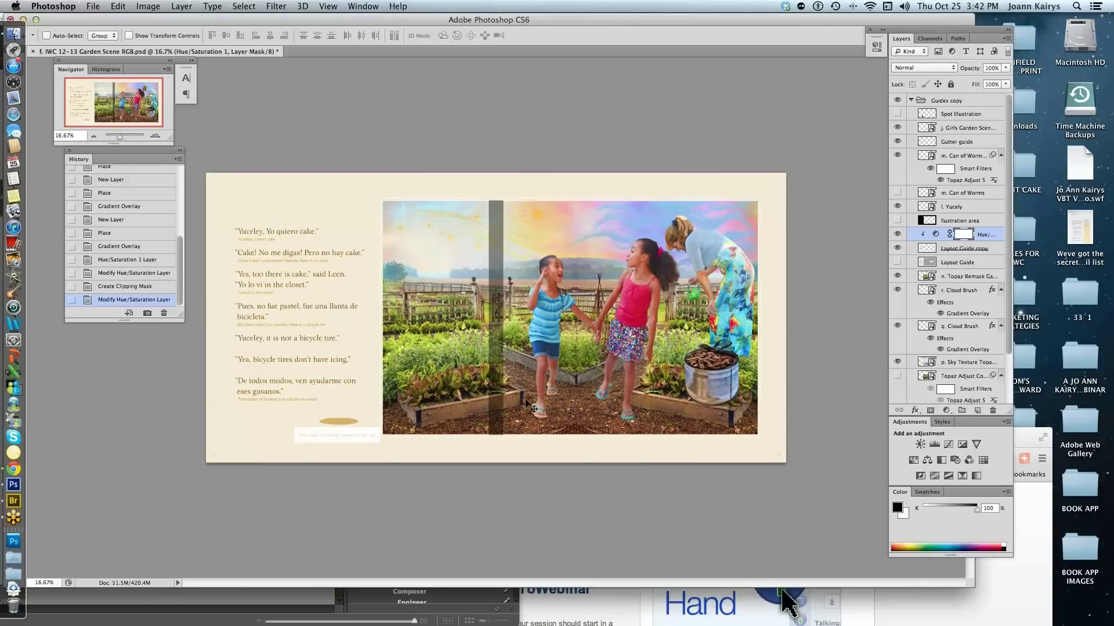
Bring Bridge forward and reposition its window to show a. Oct 25 Working Draft Illustration.jpg.
left_click(13, 502)
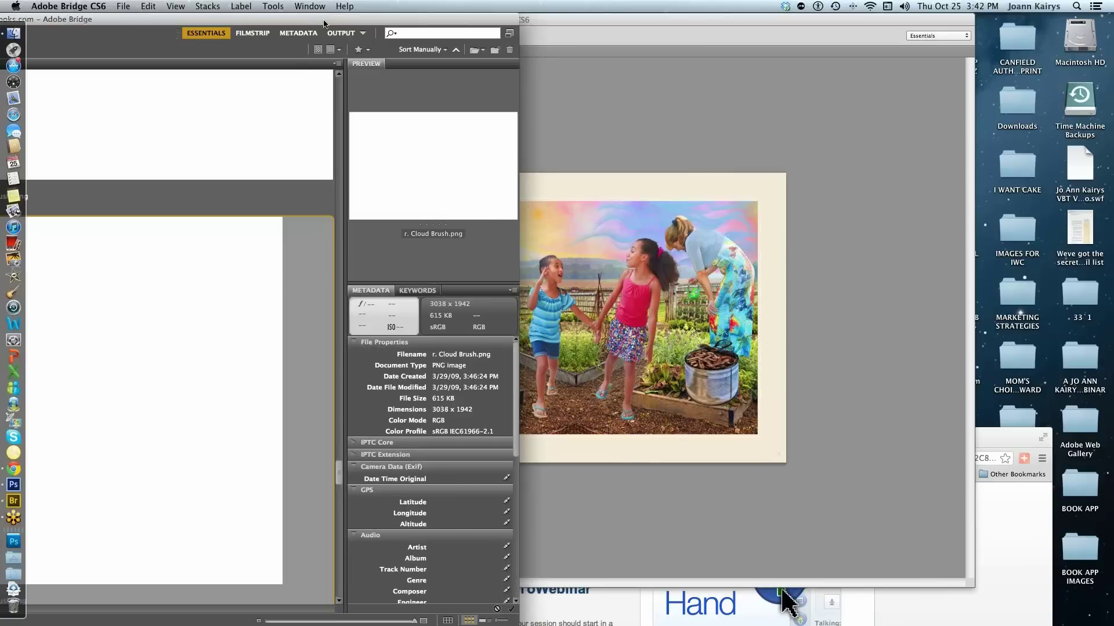
left_click_drag(328, 22, 601, 22)
mouse_move(613, 476)
left_mouse_down()
mouse_move(612, 390)
mouse_move(420, 21)
mouse_move(651, 22)
left_mouse_up()
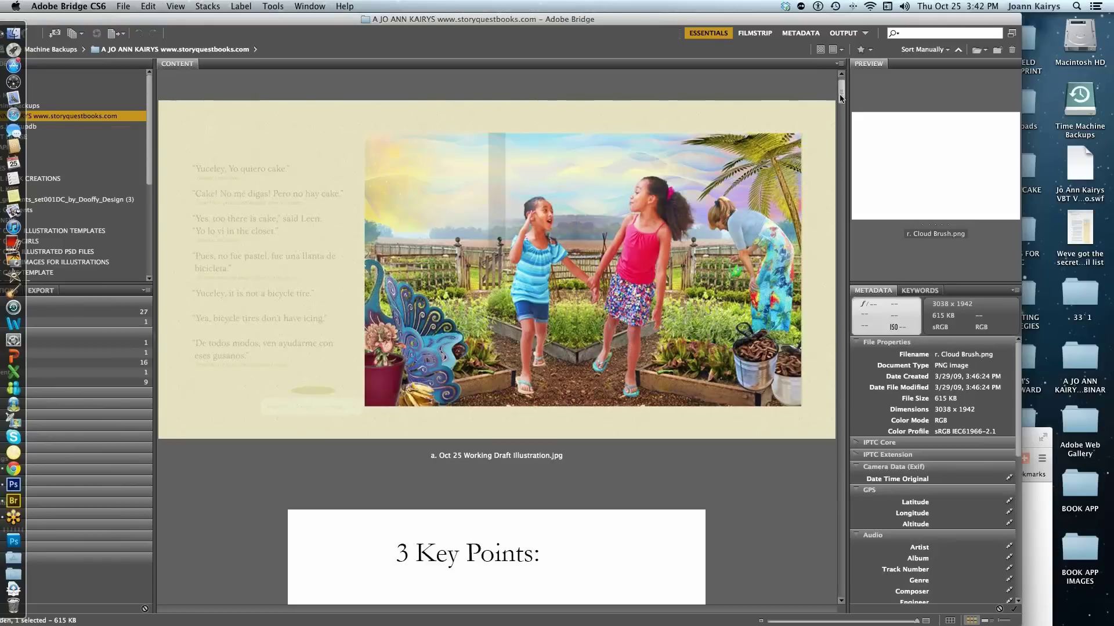
Scroll the Bridge Content panel down to the IWC 12-13 CMYK OCT 24 Working Final.jpg thumbnail.
left_click_drag(840, 99, 828, 570)
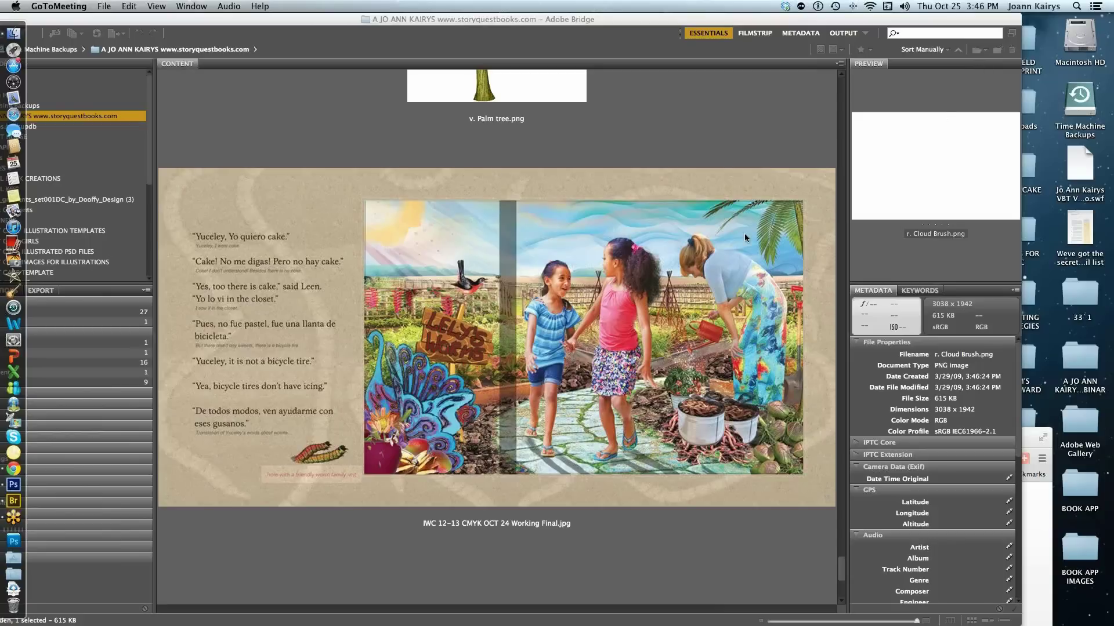
Open IWC 12-13 CMYK OCT 24 Working Final.jpg from Bridge in Adobe Photoshop CS6 (default).
left_click(435, 364)
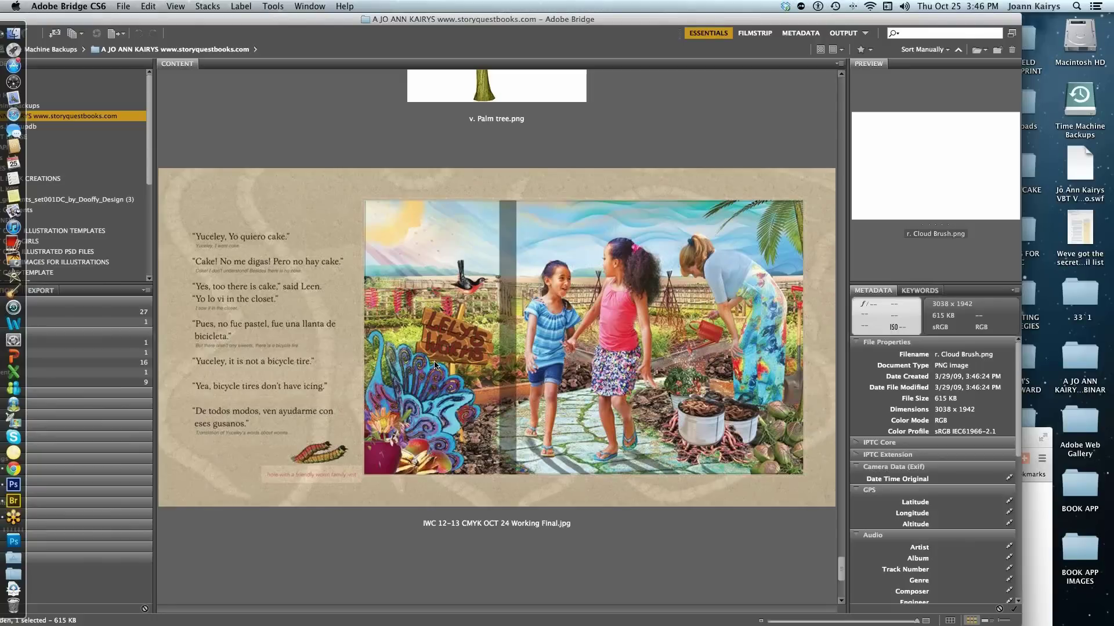
right_click(435, 364)
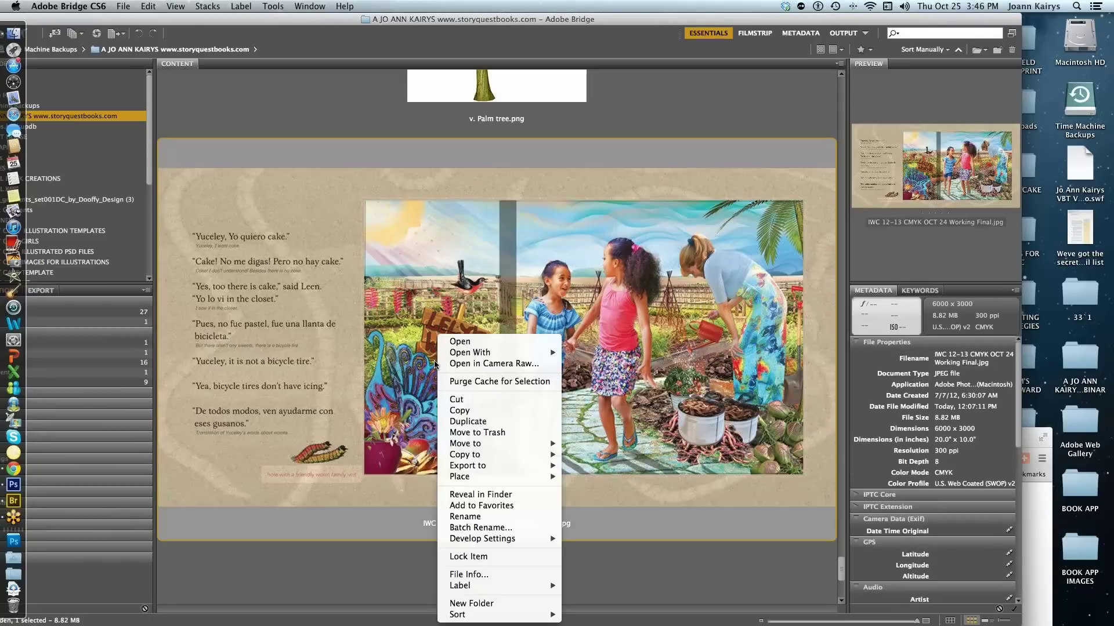
mouse_move(490, 353)
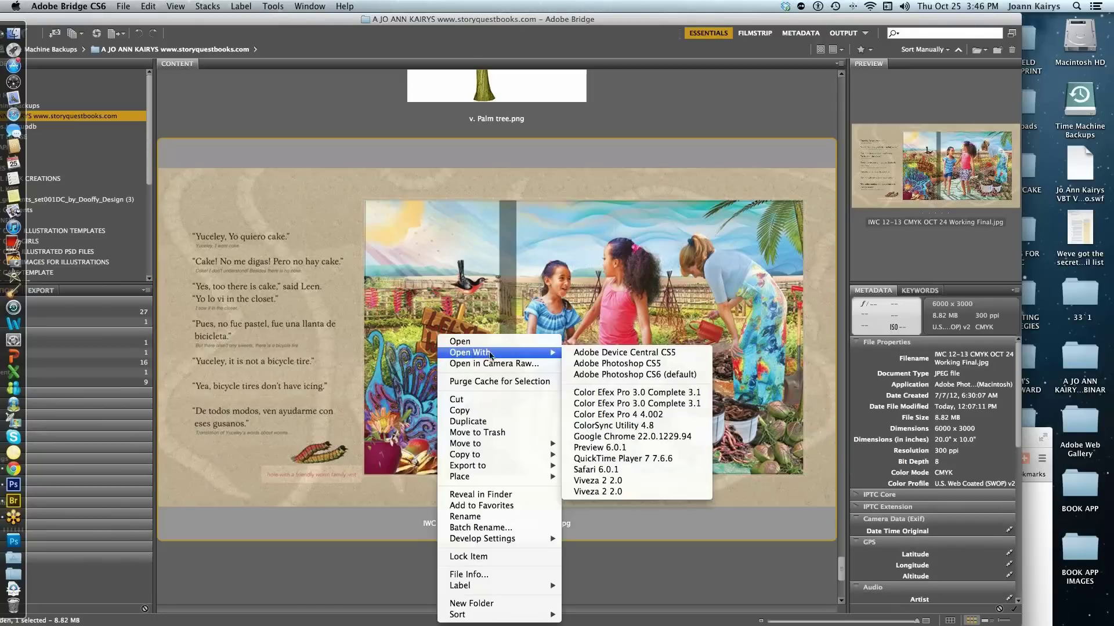
left_click(603, 376)
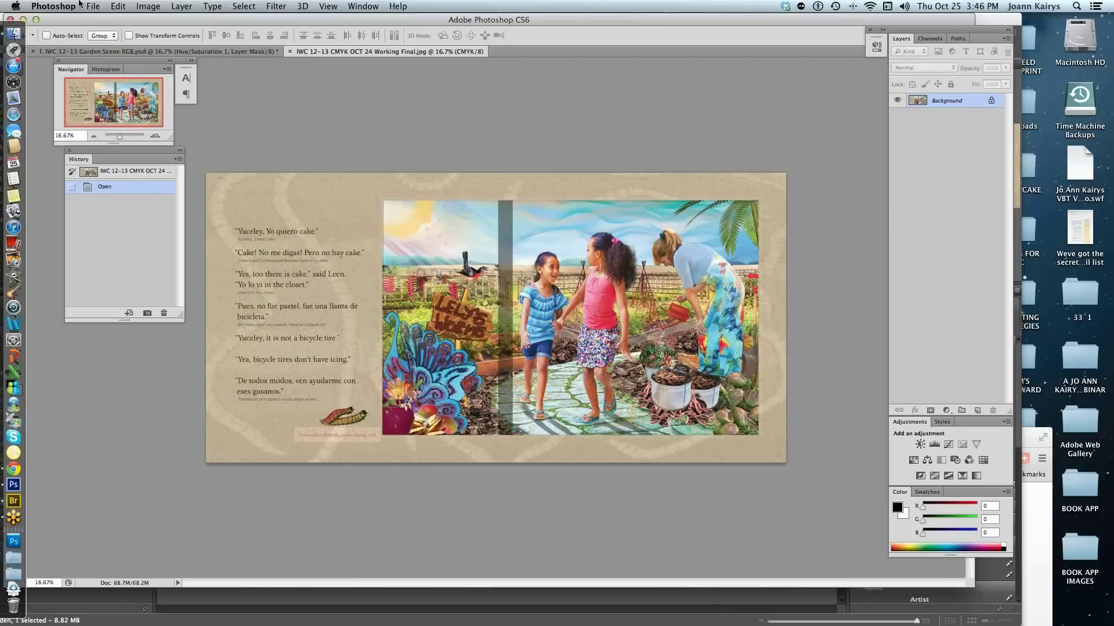
left_click(147, 8)
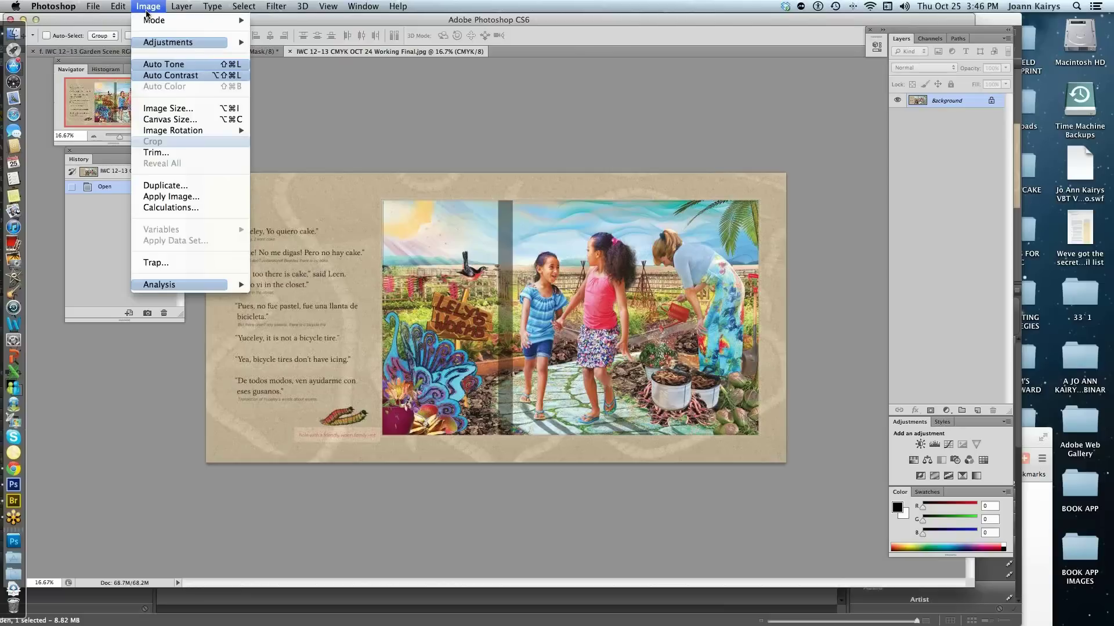
mouse_move(151, 23)
mouse_move(210, 44)
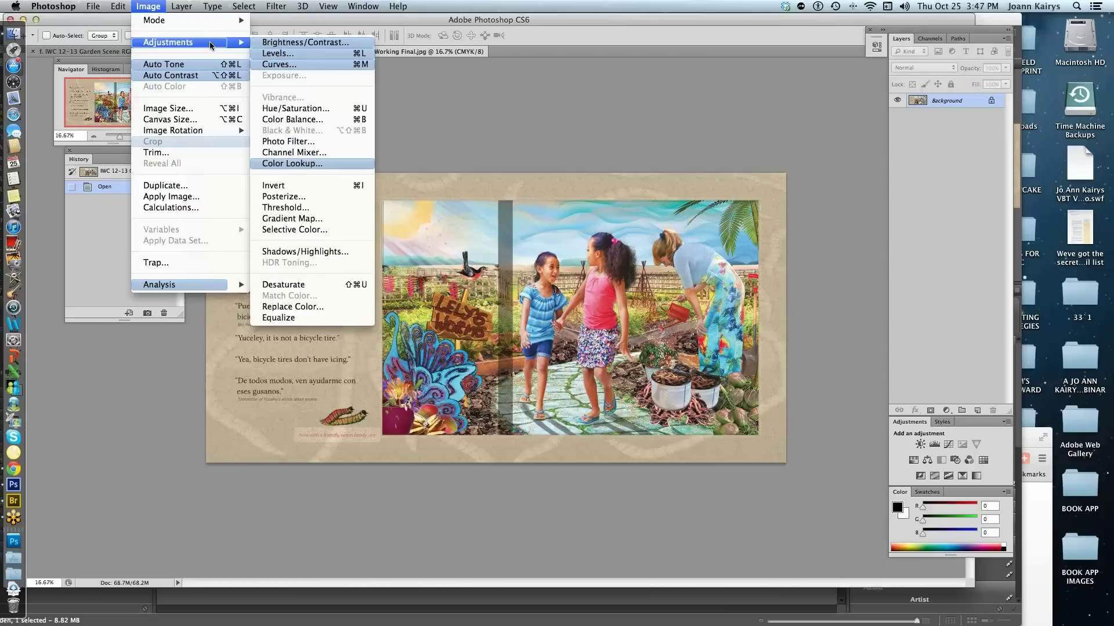
left_click(180, 109)
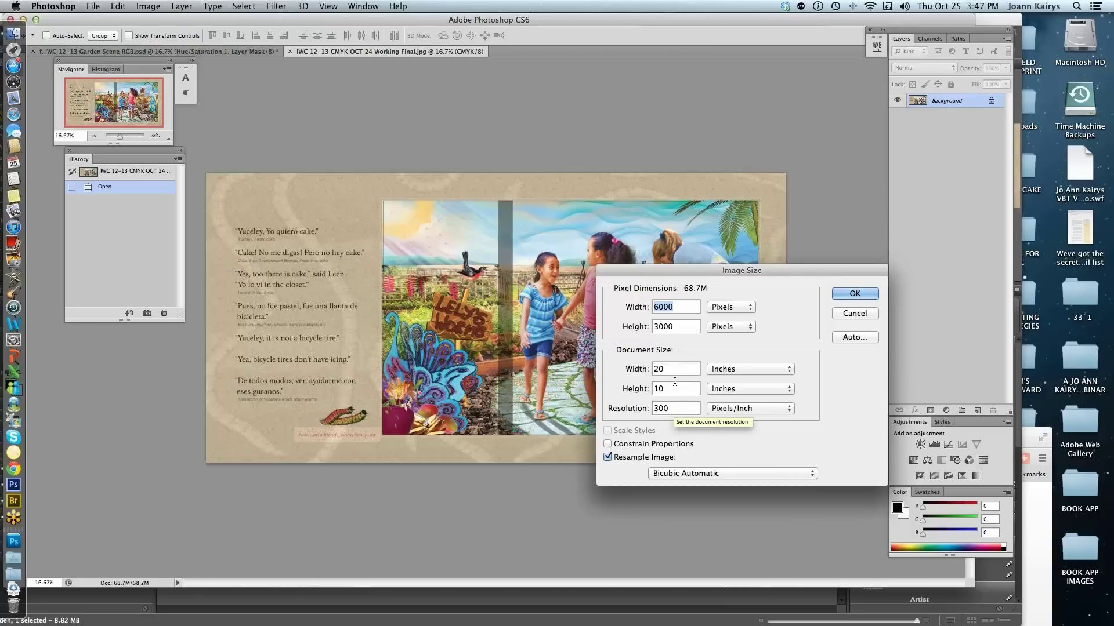
left_click_drag(677, 270, 509, 355)
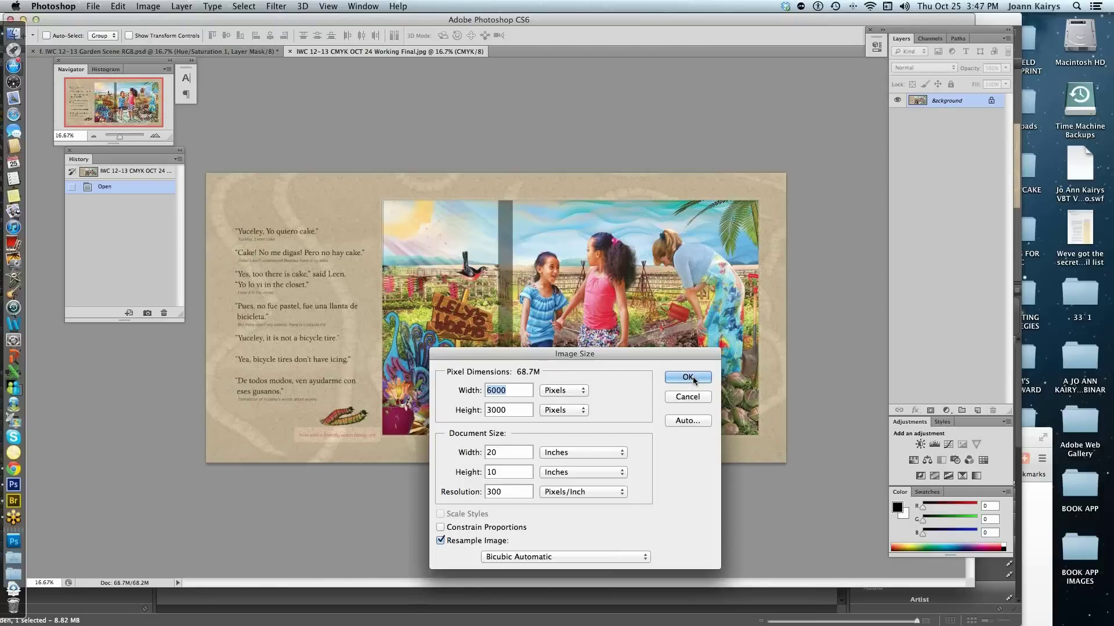
left_click(688, 378)
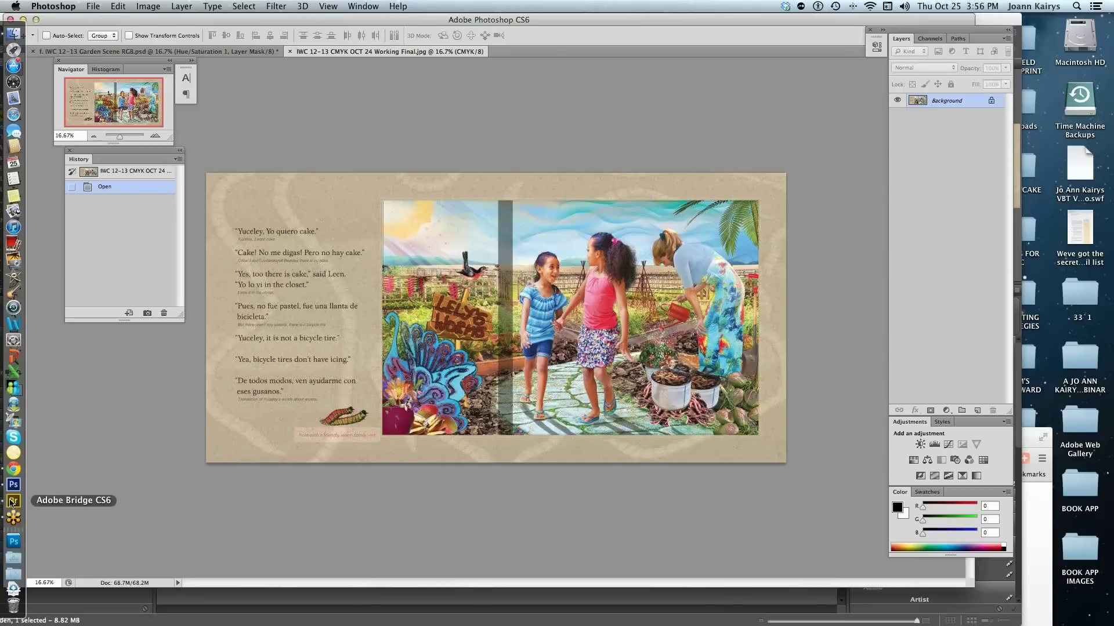
Switch between Photoshop and Bridge, ending with Adobe Bridge in front.
left_click(11, 503)
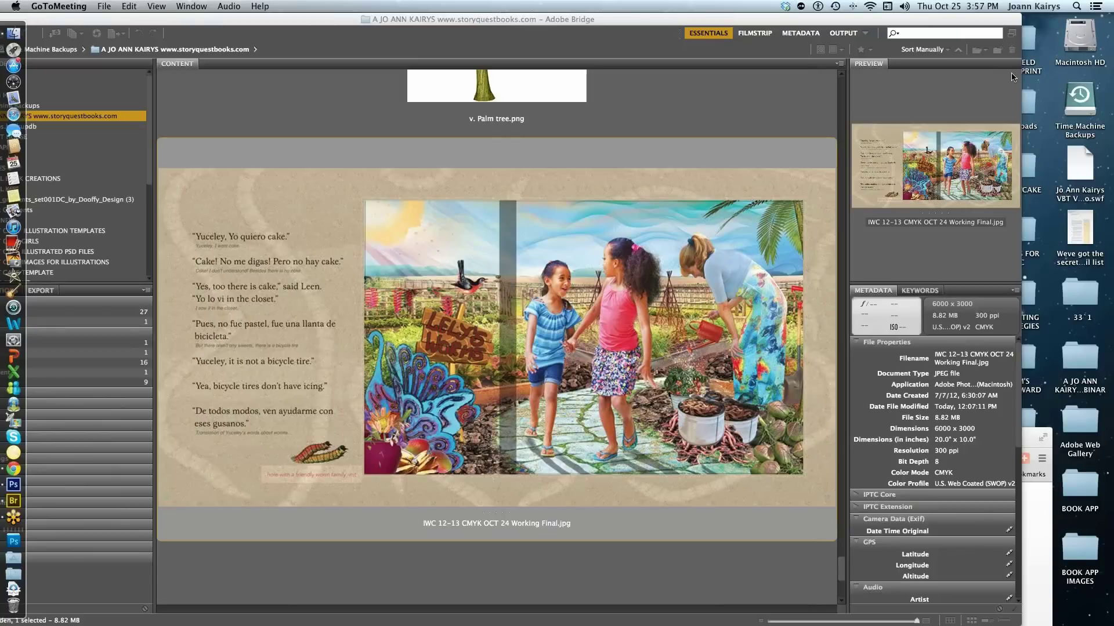
left_click(16, 488)
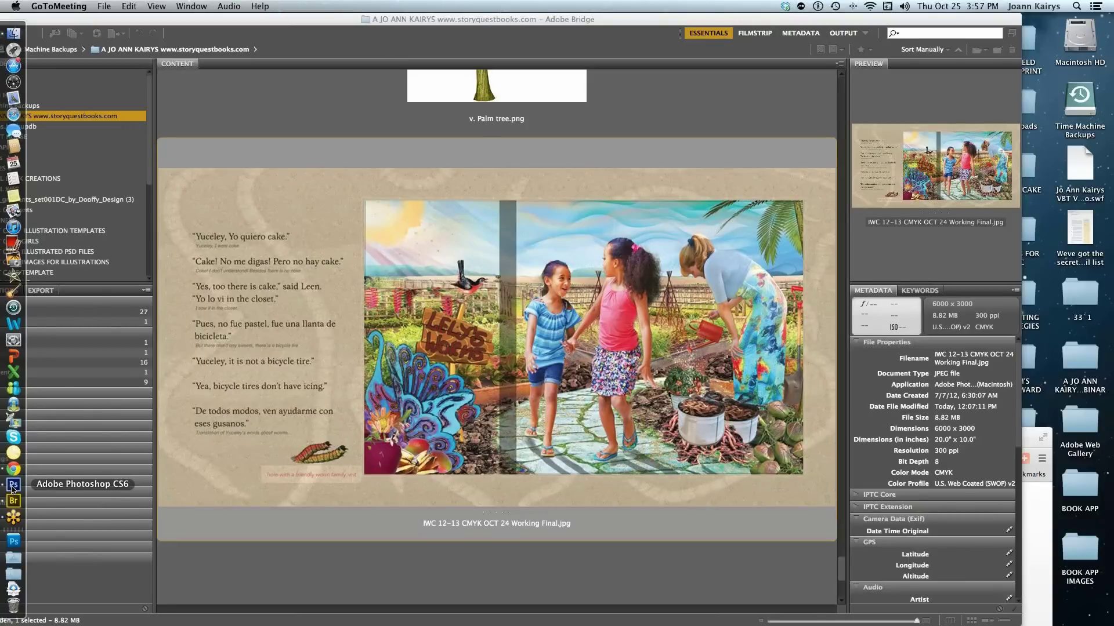
left_click(13, 488)
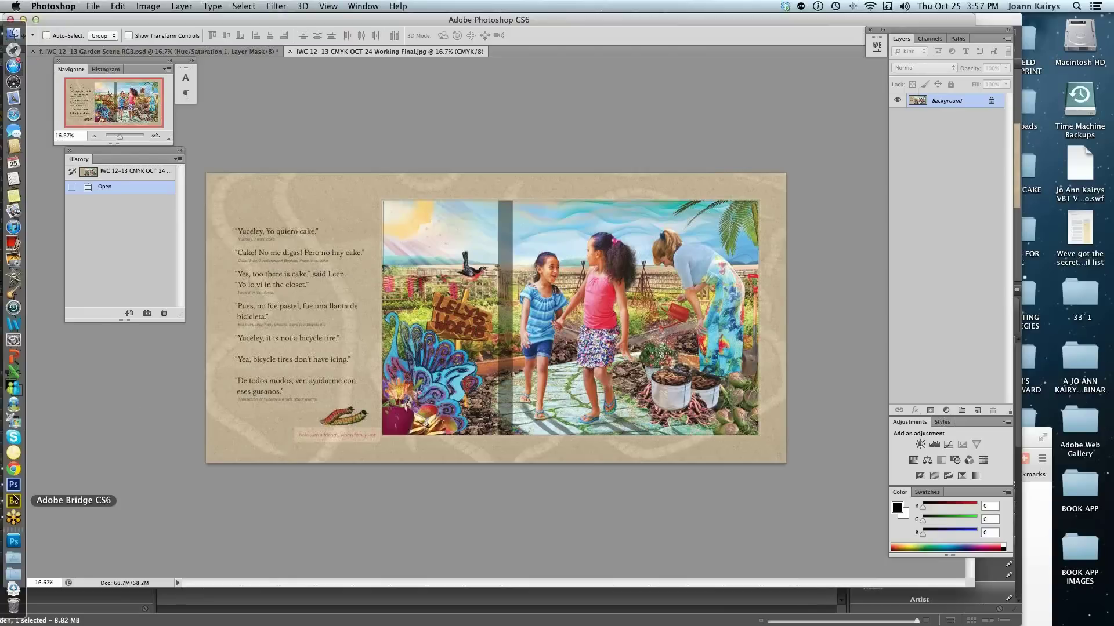
left_click(14, 501)
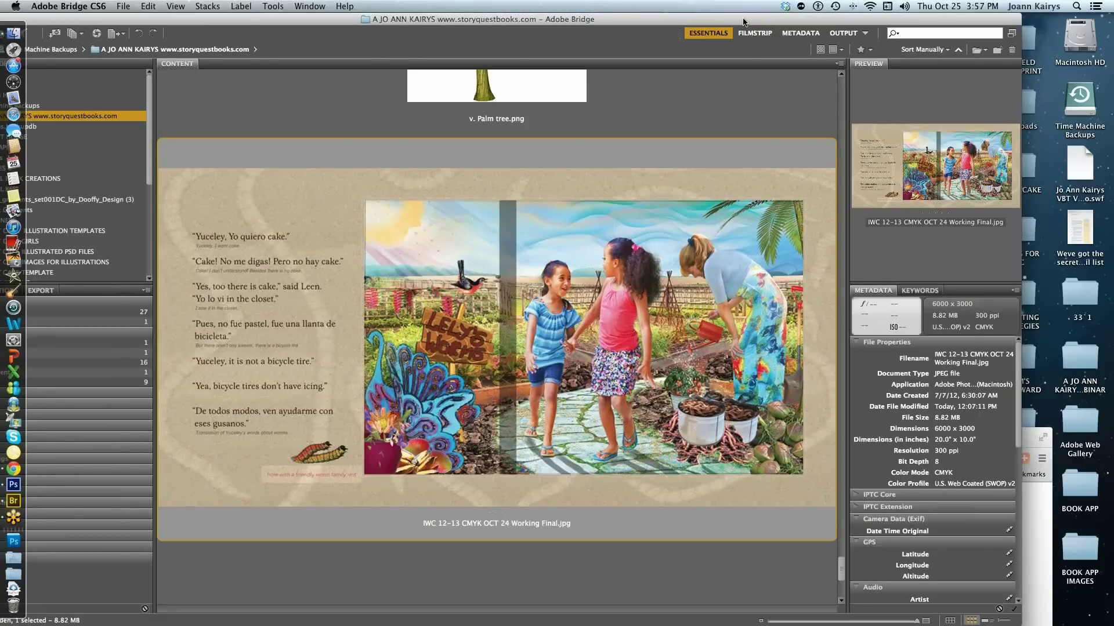
Adjust the Bridge panels and open the untitled folder.
left_click_drag(743, 22, 656, 22)
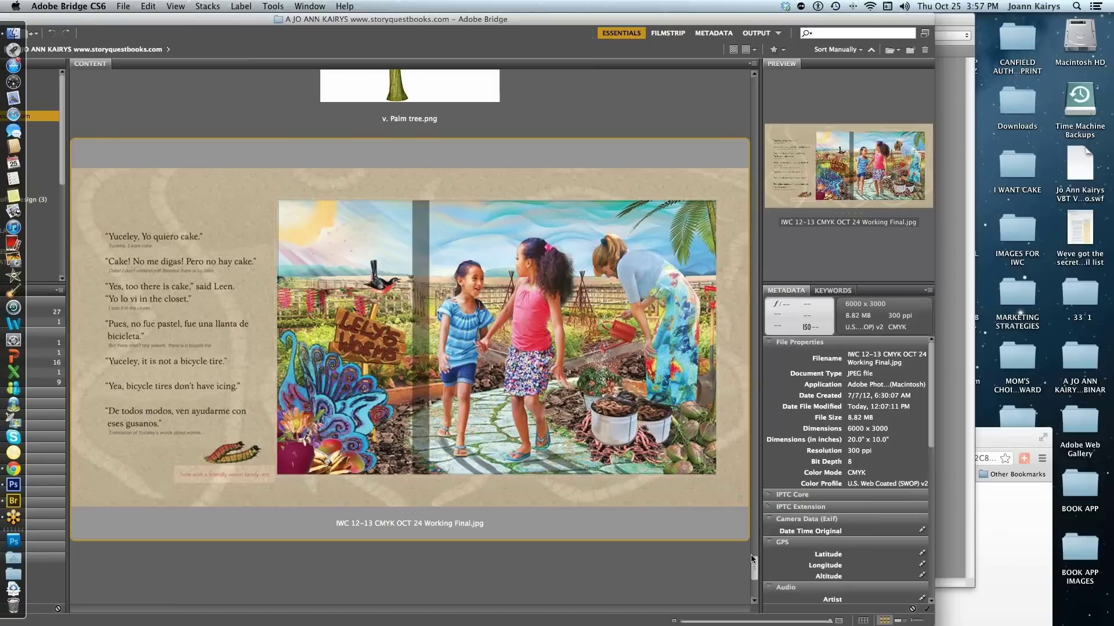
left_click_drag(753, 560, 708, 561)
scroll(708, 565, "down", 10)
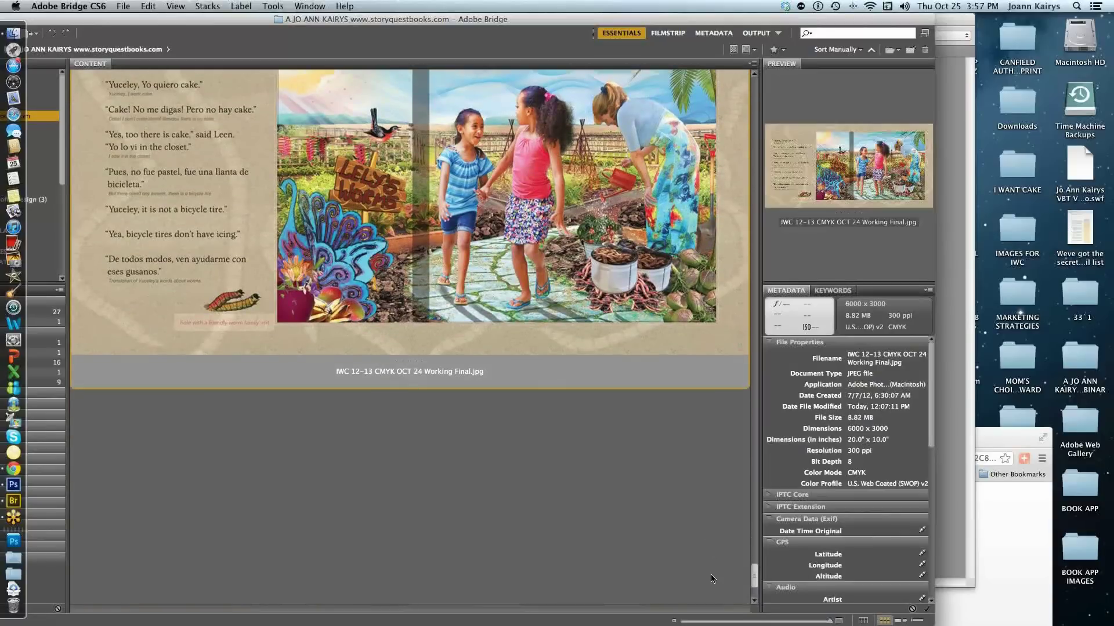
scroll(718, 566, "up", 5)
scroll(718, 567, "down", 5)
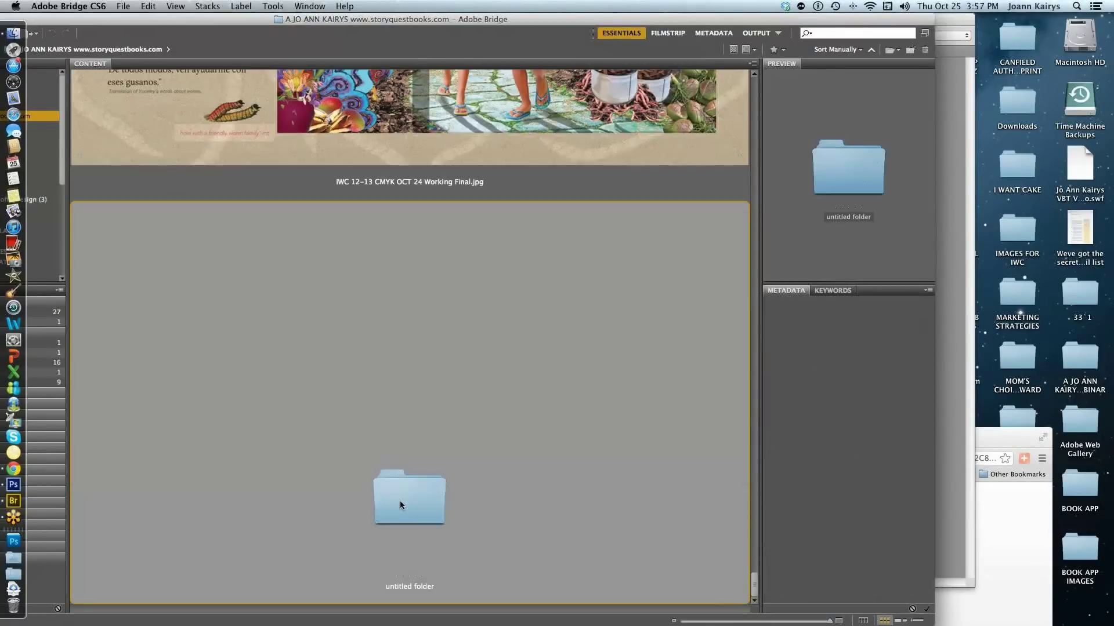
double_click(399, 500)
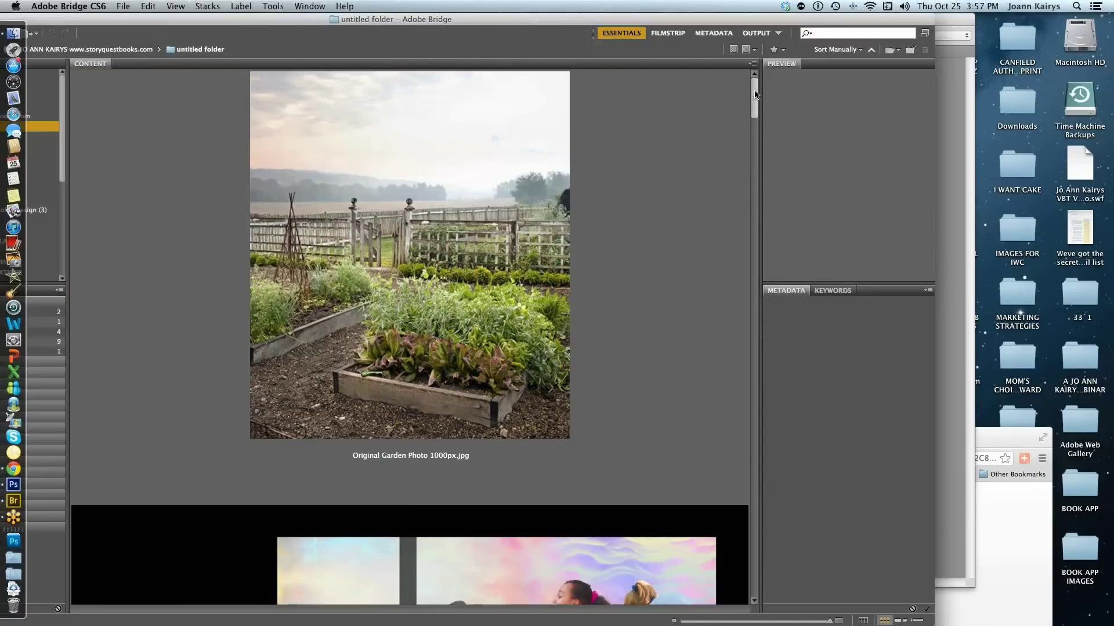
Scroll to # IWC Garden Scene 12-13 Draft 1.psd and bring up its Open With programs.
left_click_drag(753, 96, 750, 110)
scroll(749, 110, "down", 7)
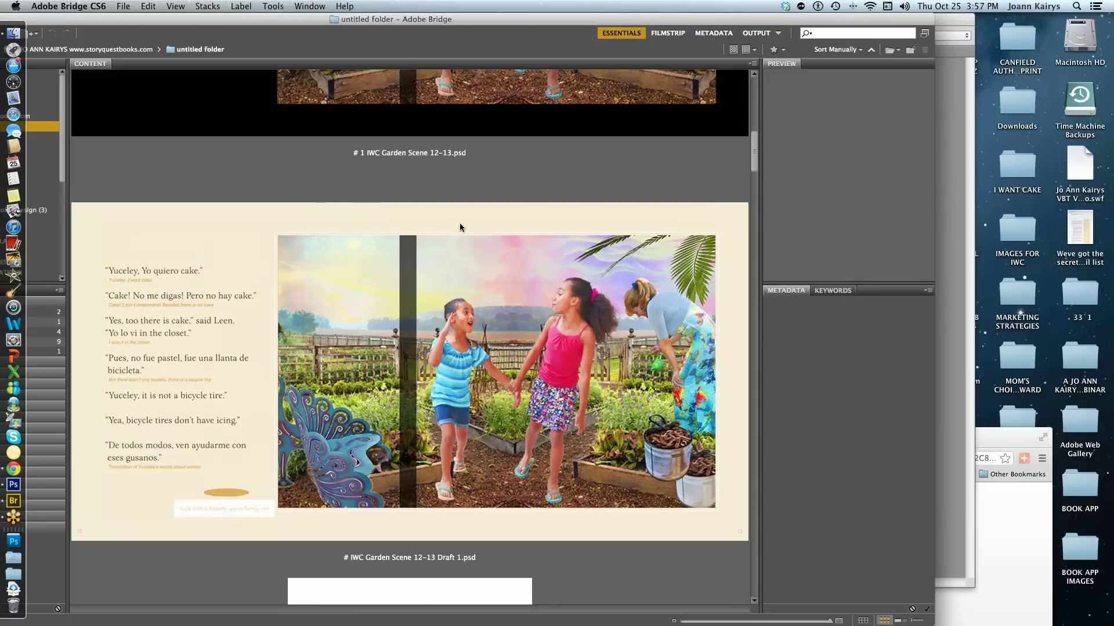
right_click(462, 225)
mouse_move(482, 246)
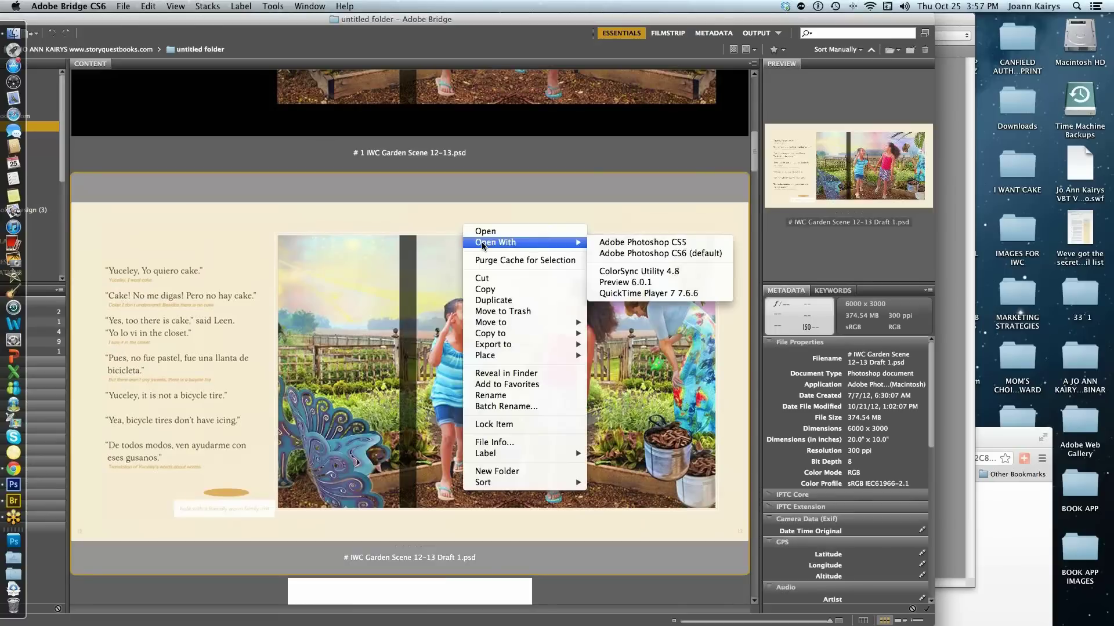
Open the Draft 1 PSD in Photoshop CS6 and select its Layout Guide copy layer.
left_click(619, 259)
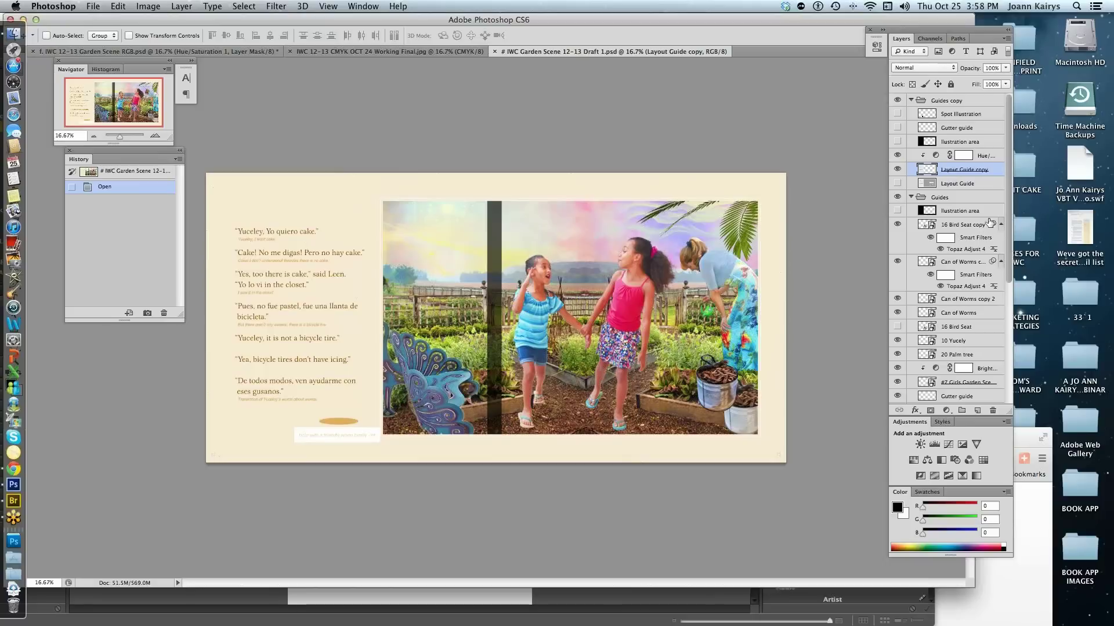
right_click(669, 187)
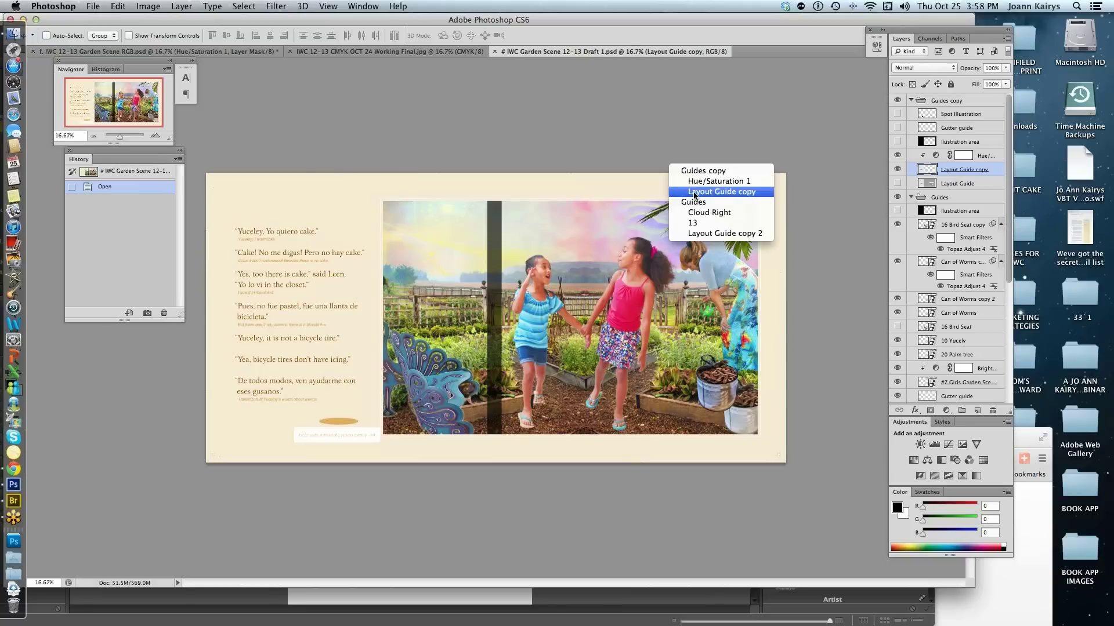
left_click(694, 193)
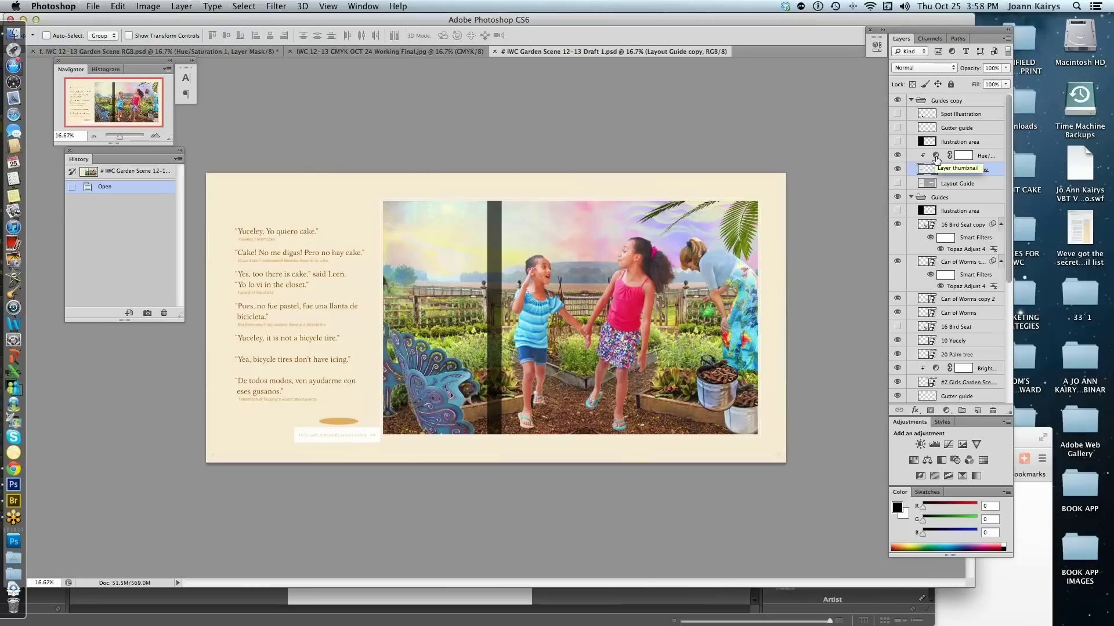
Enable Pattern Overlay in the Layout Guide copy layer's style settings and browse the patterns.
double_click(996, 170)
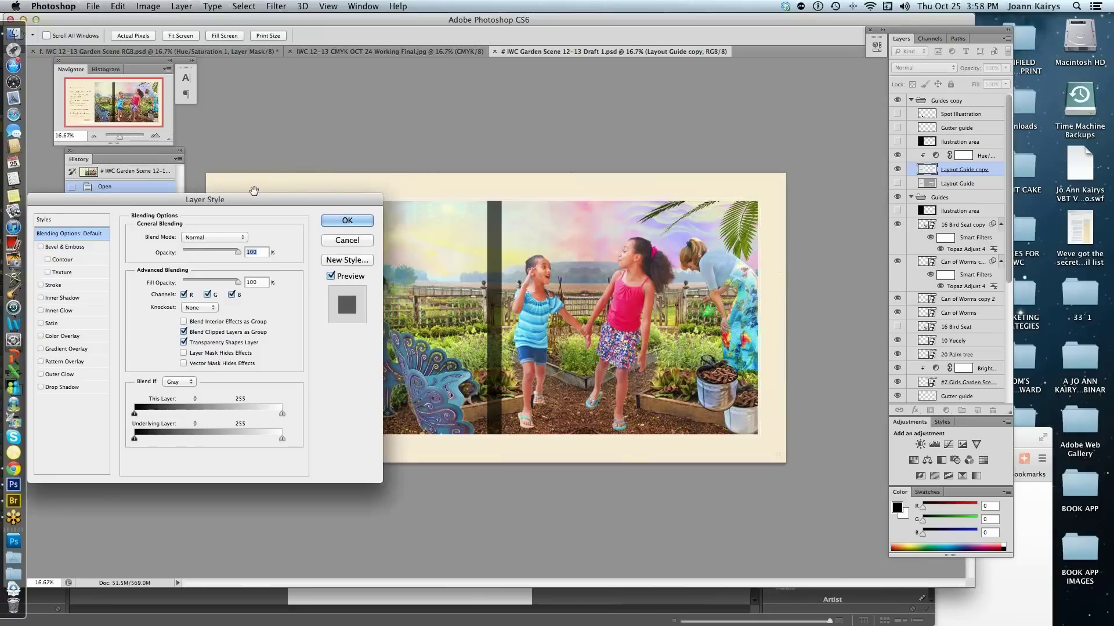
left_click_drag(252, 200, 399, 181)
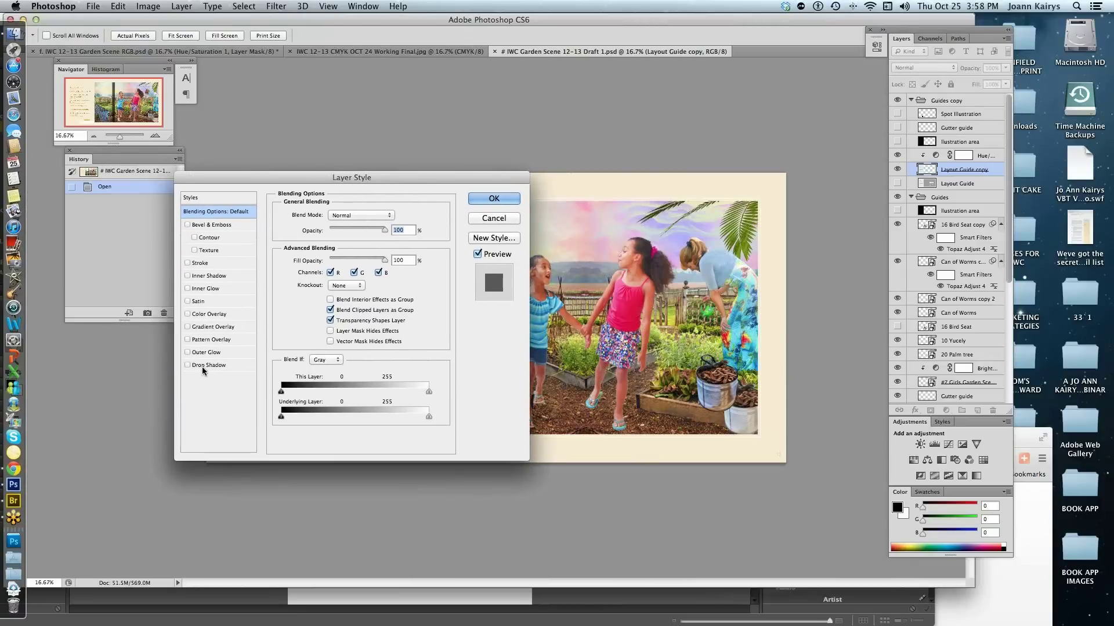
left_click(188, 340)
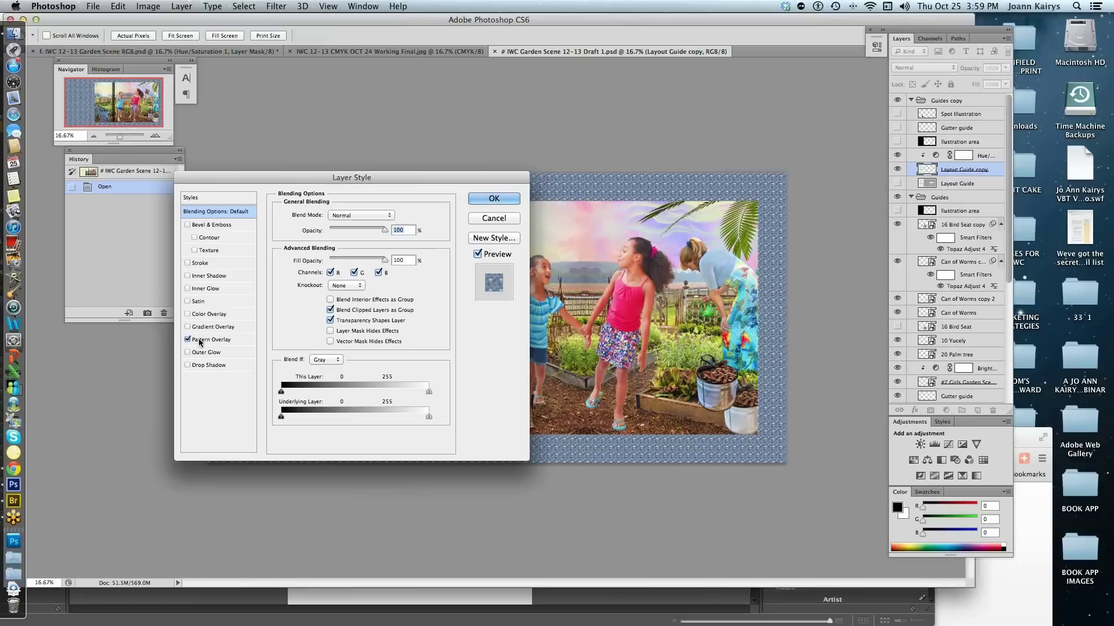
left_click(203, 340)
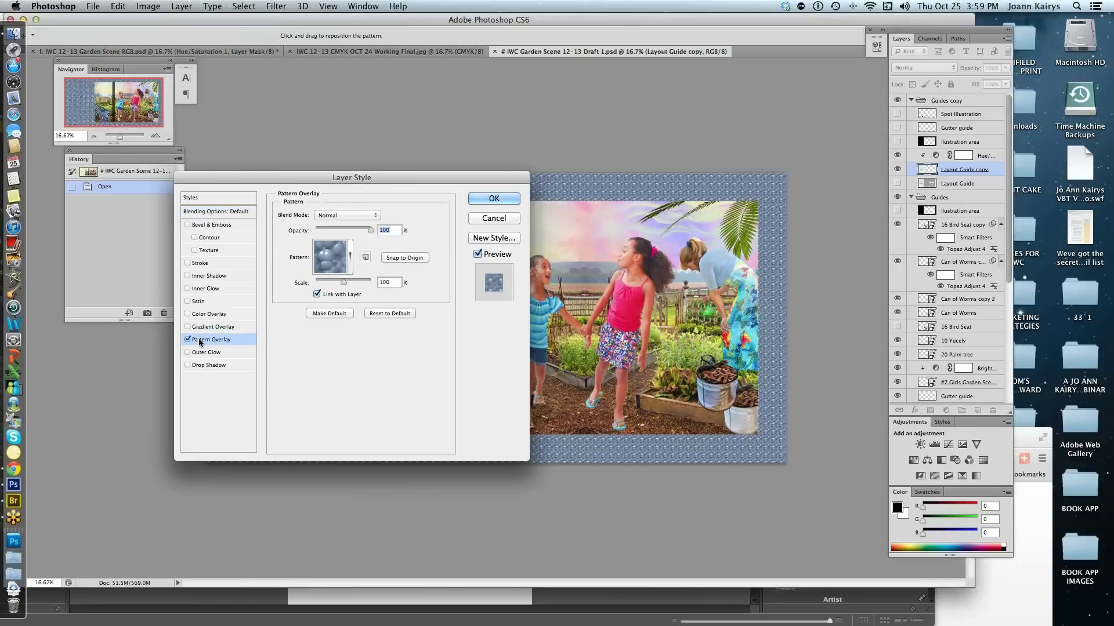
left_click(350, 257)
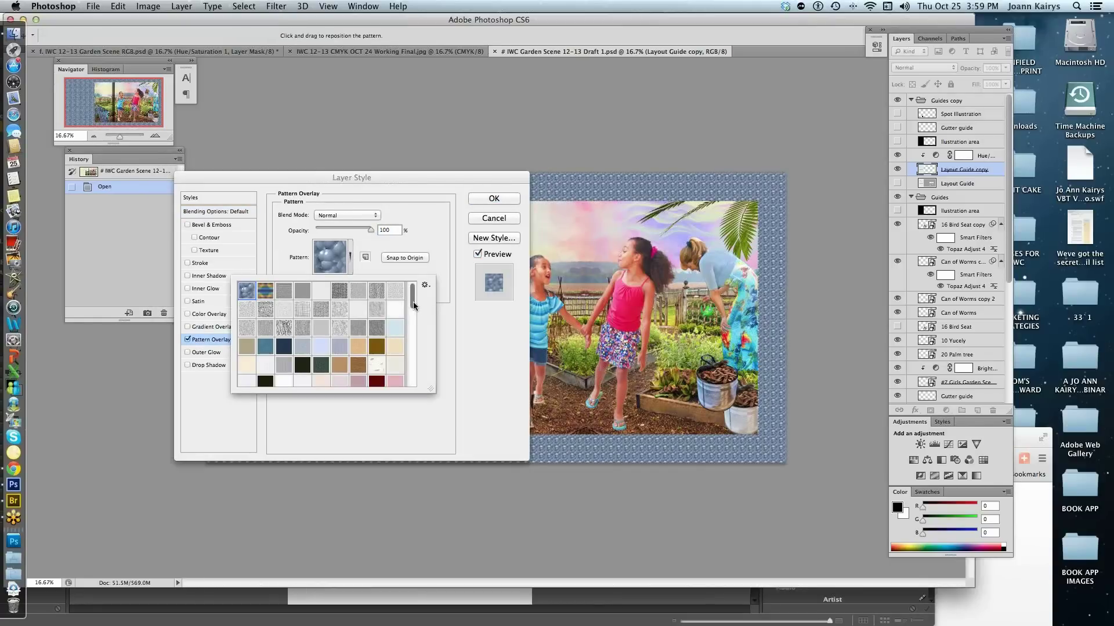
scroll(412, 309, "down", 2)
left_click_drag(412, 311, 412, 381)
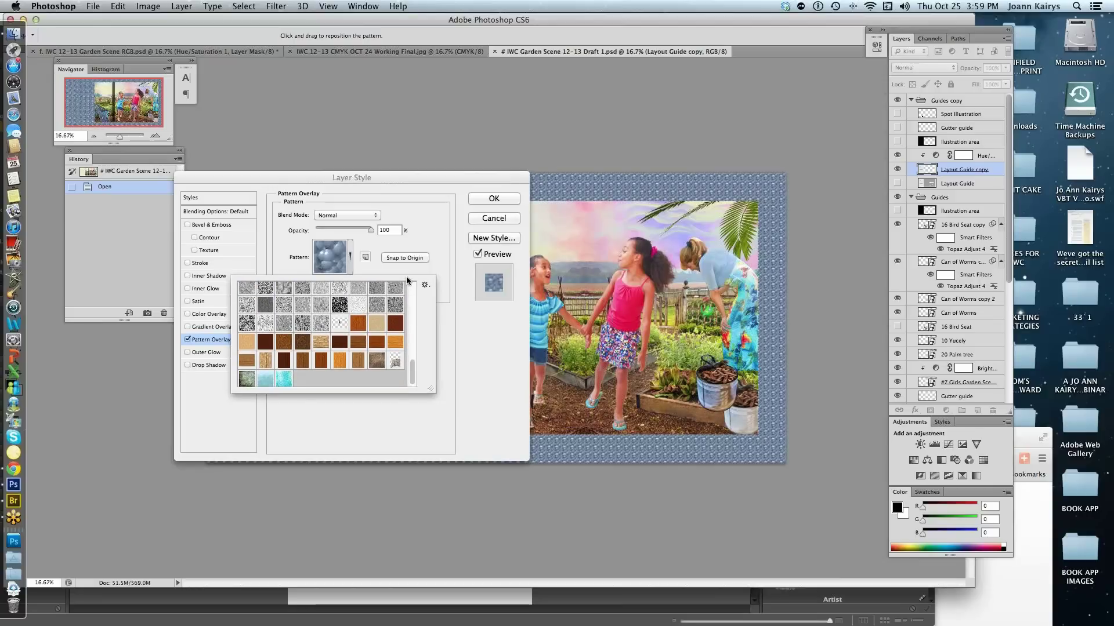
left_click(471, 177)
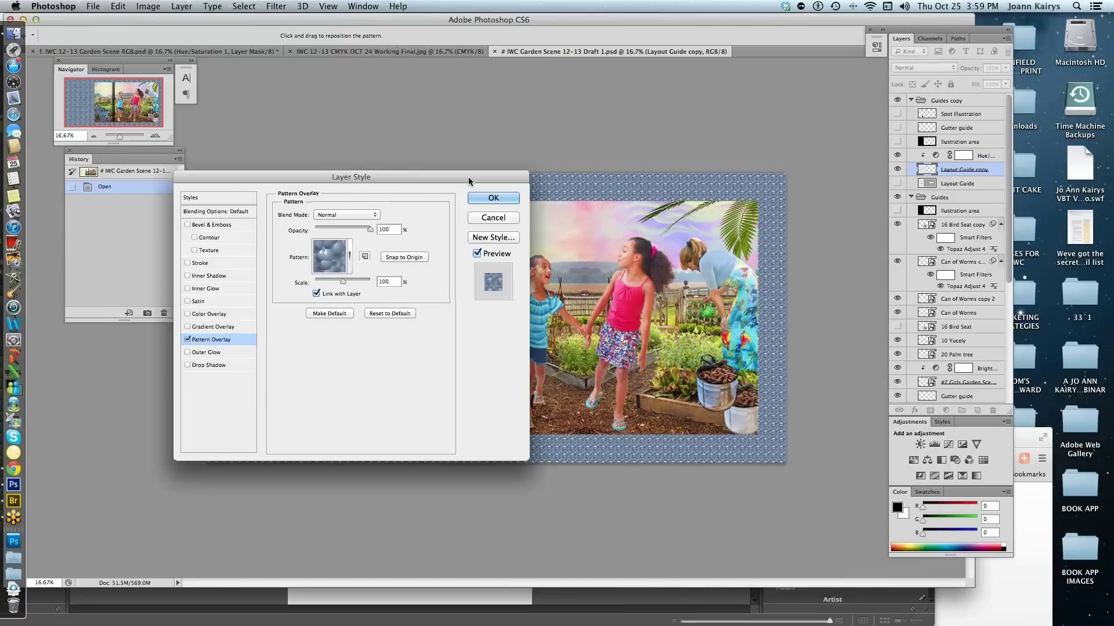
left_click_drag(468, 176, 347, 173)
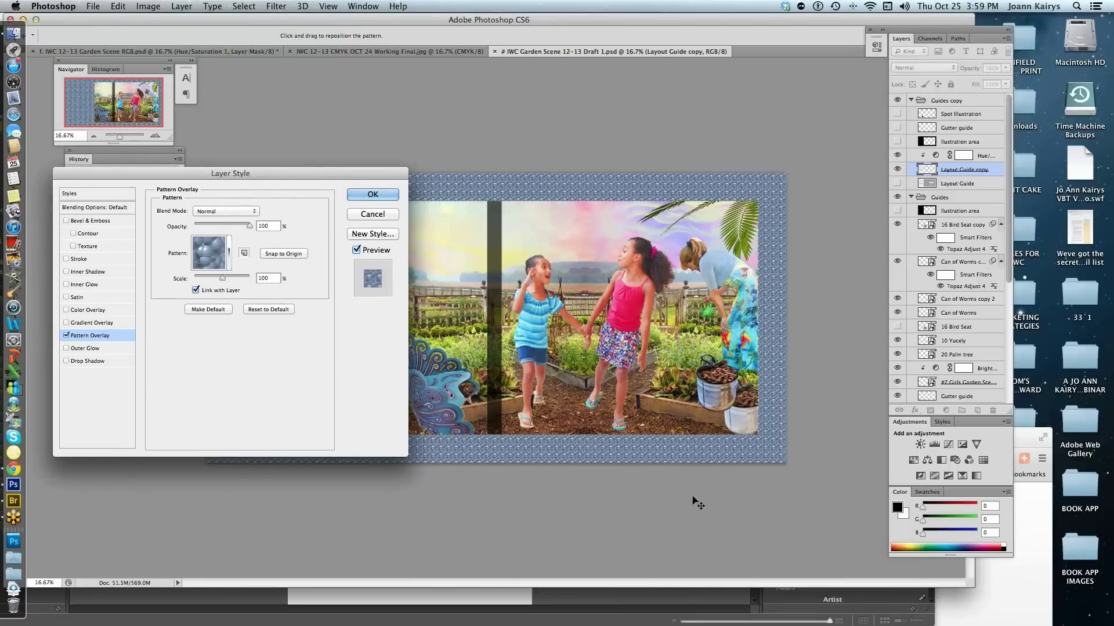
Choose a grey texture pattern and lower the overlay opacity to 42%.
left_click(229, 258)
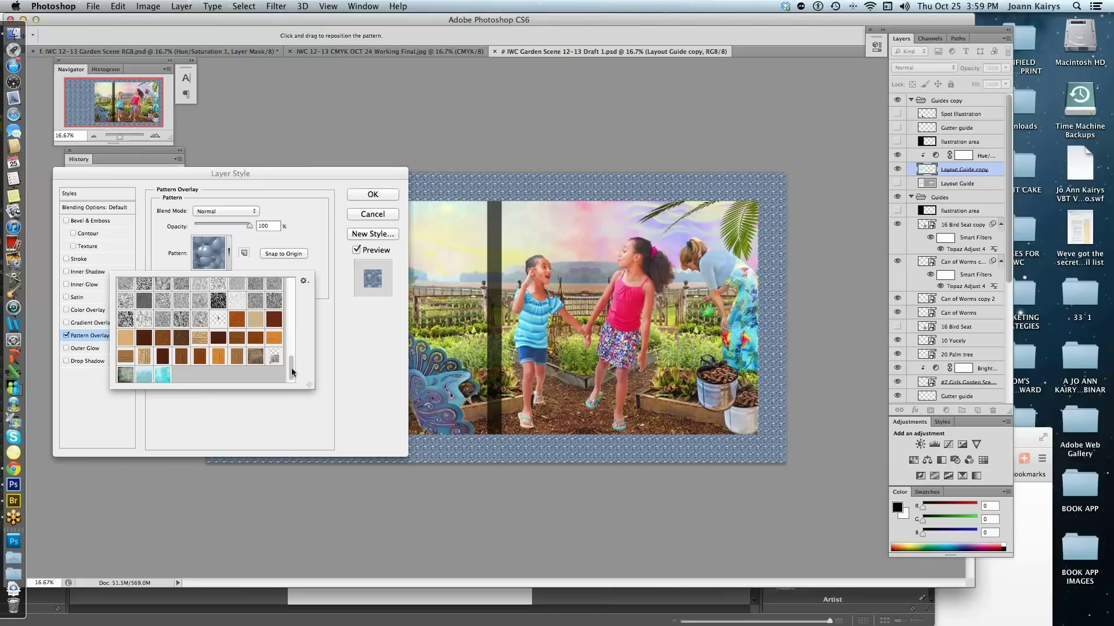
mouse_move(292, 372)
left_mouse_down()
mouse_move(294, 333)
mouse_move(294, 349)
left_mouse_up()
left_click(272, 335)
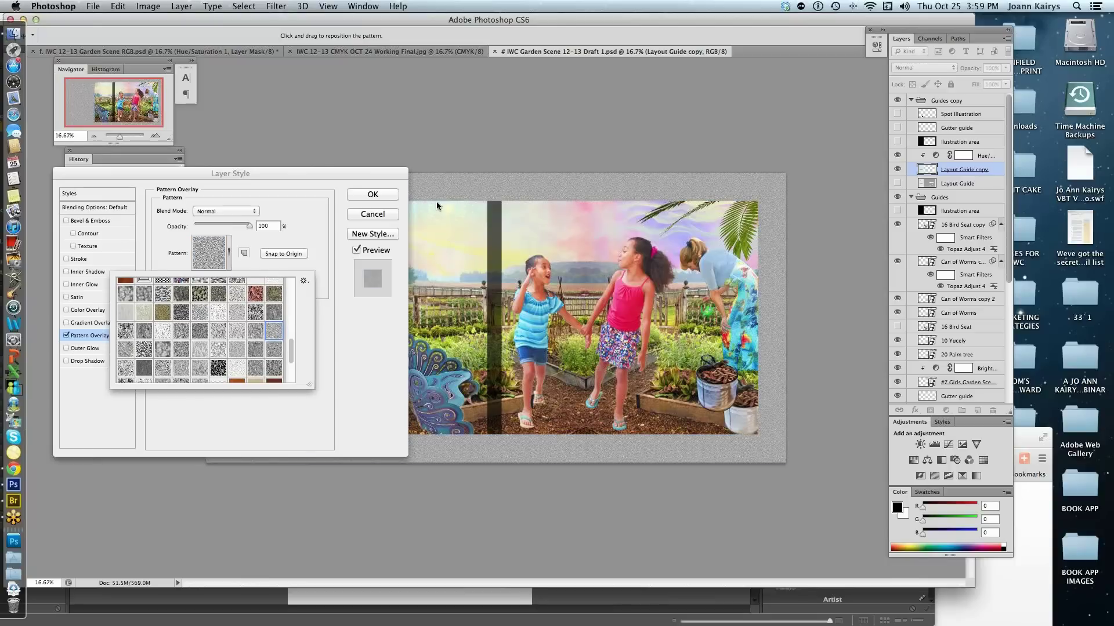
left_click(325, 229)
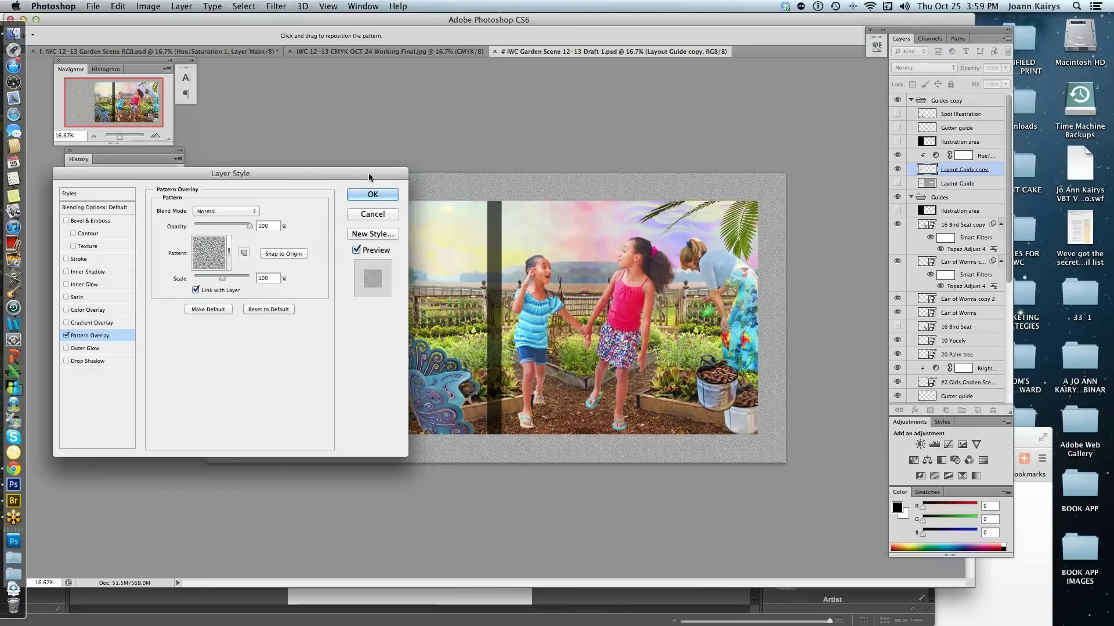
left_click_drag(368, 172, 322, 199)
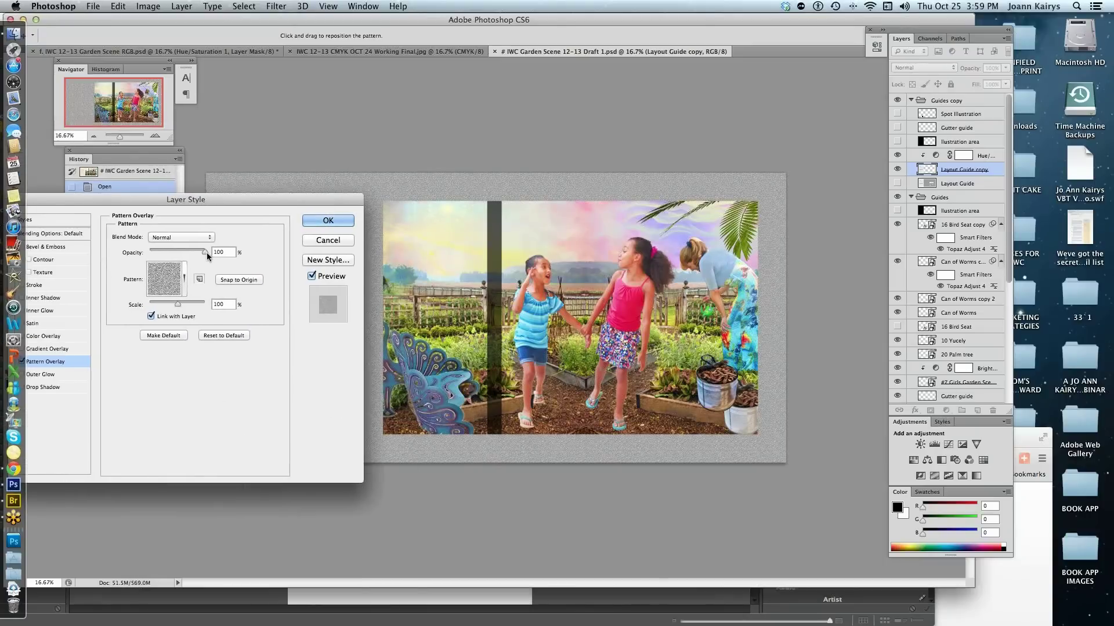
left_click_drag(200, 252, 173, 254)
left_click_drag(242, 202, 138, 170)
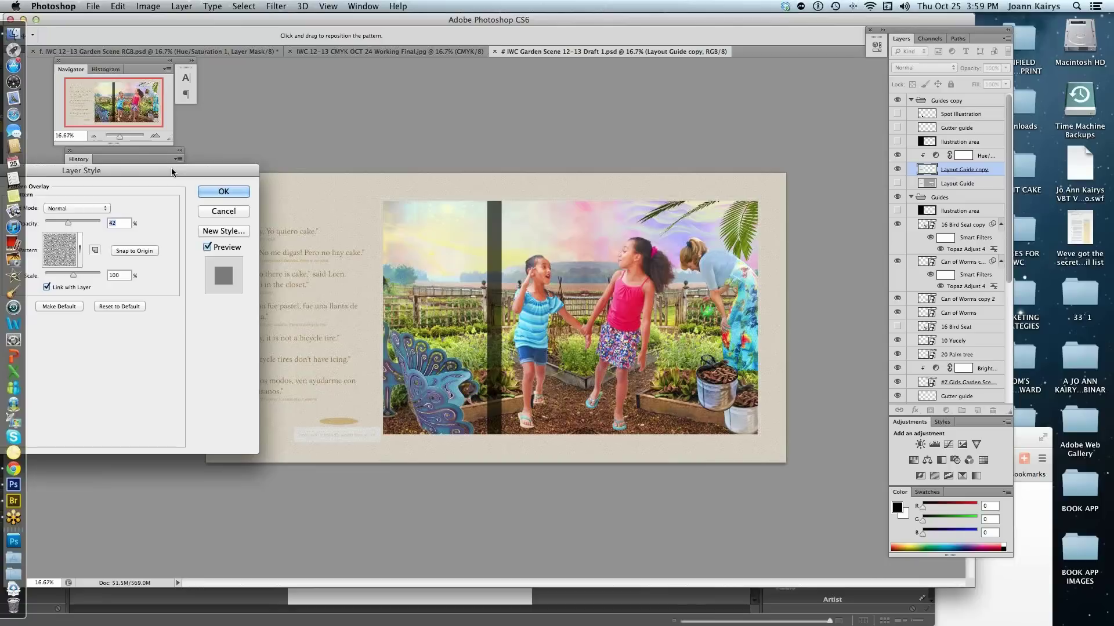
Replace the overlay pattern with the light wood-grain swatch.
left_click_drag(173, 171, 510, 184)
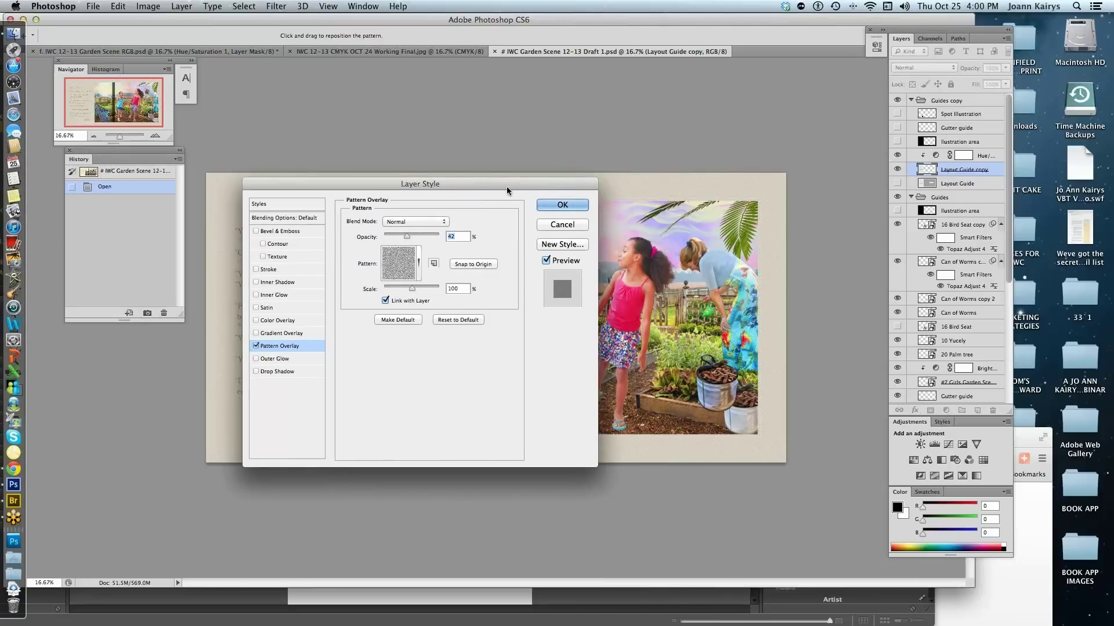
left_click_drag(507, 184, 500, 158)
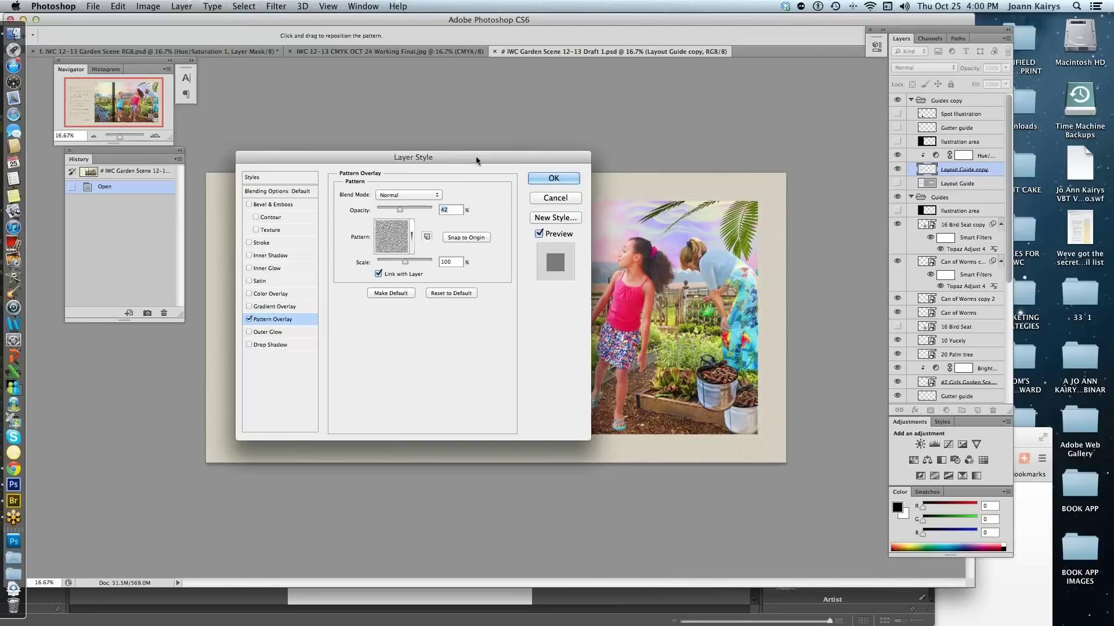
left_click_drag(475, 155, 150, 140)
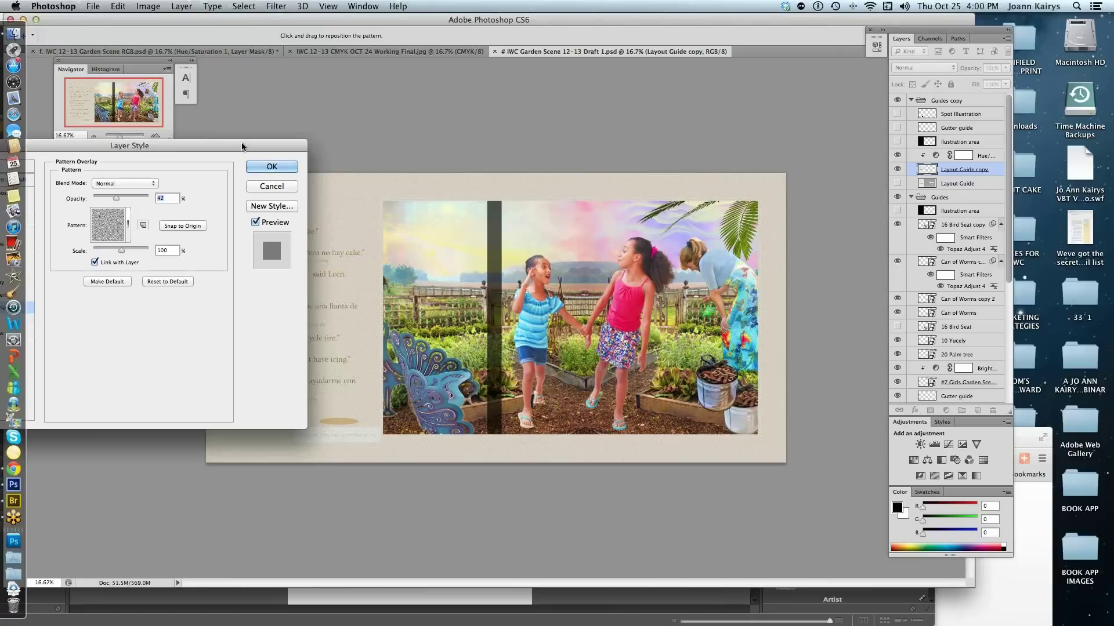
left_click_drag(246, 146, 482, 170)
left_click(364, 258)
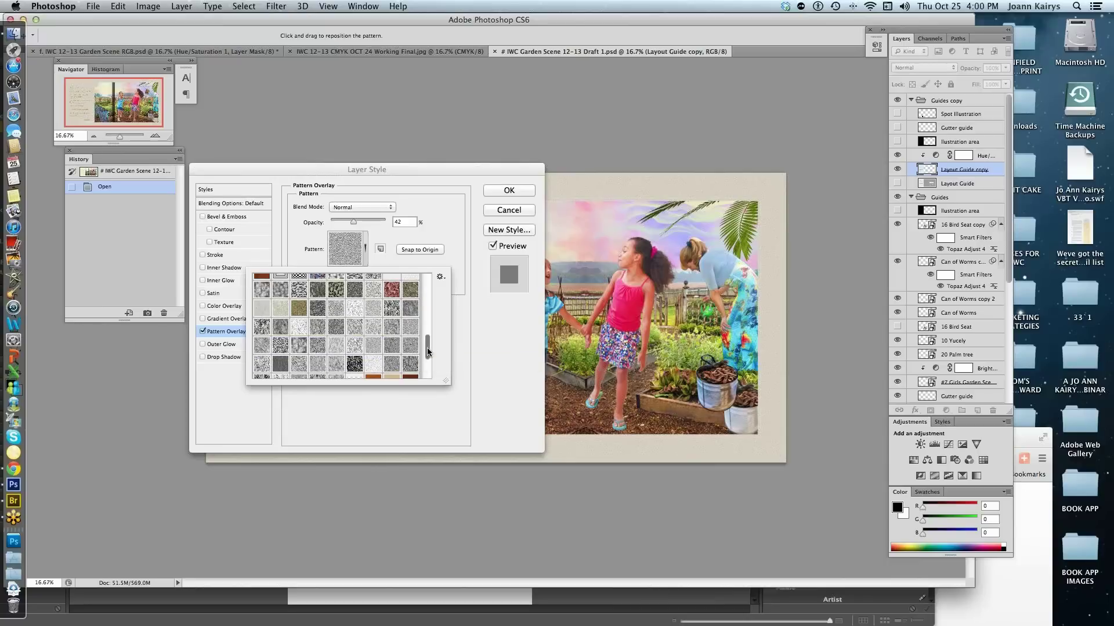
left_click_drag(427, 346, 428, 368)
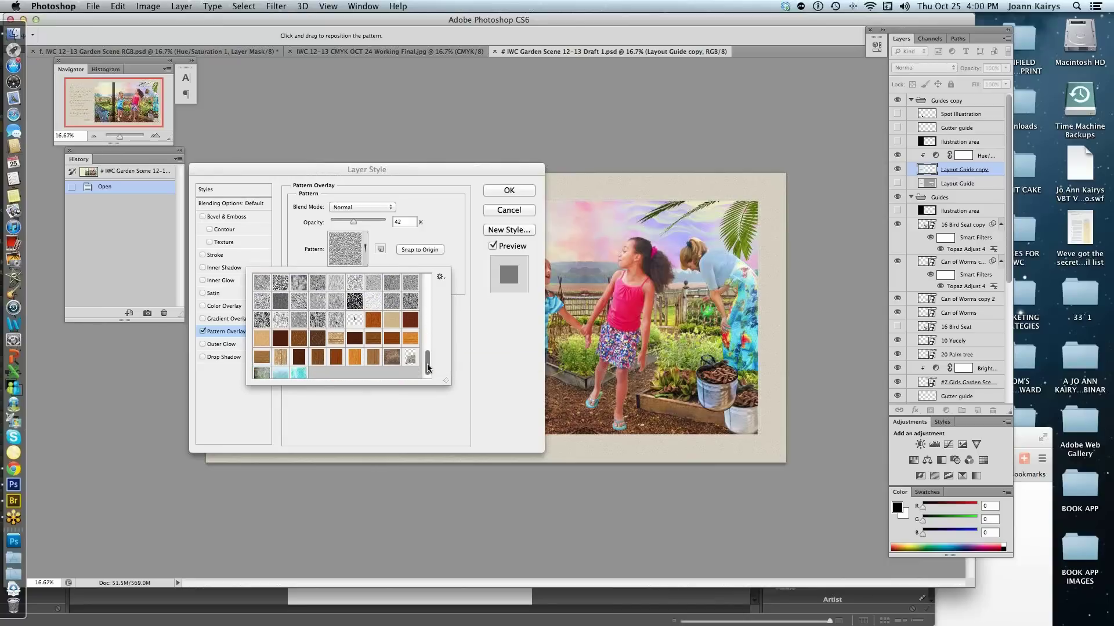
left_click_drag(427, 367, 429, 372)
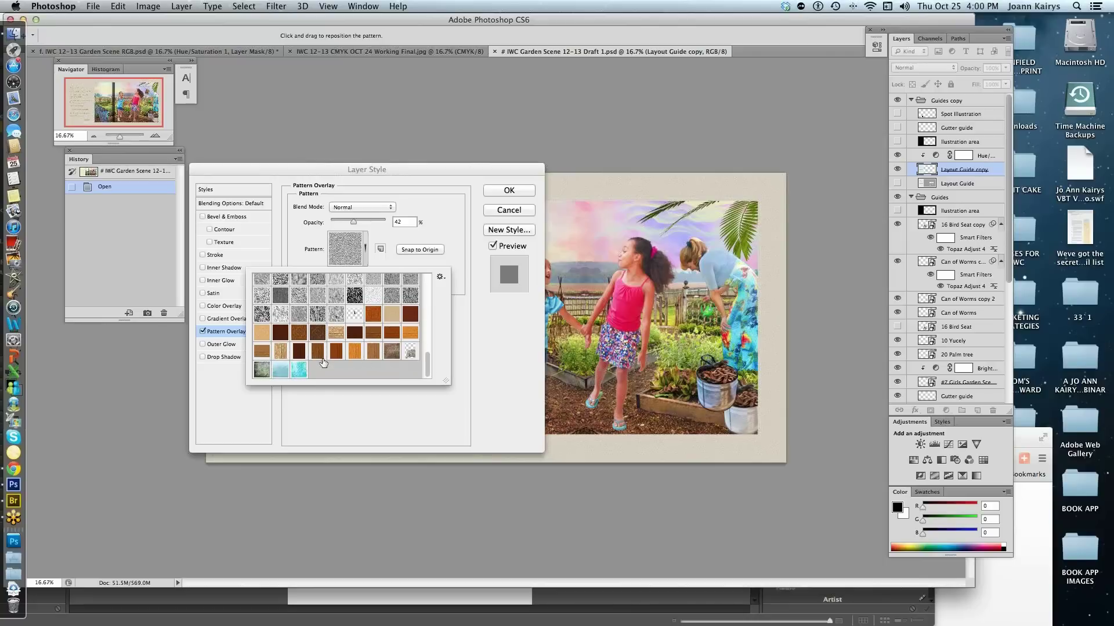
left_click(281, 352)
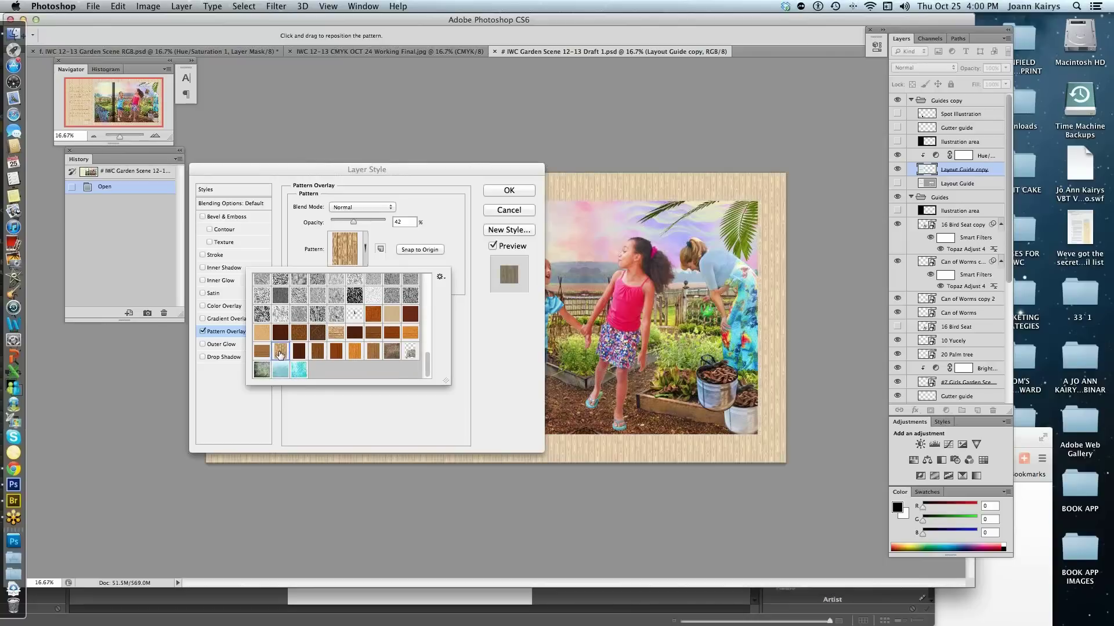
left_click(479, 169)
Scale the wood-grain overlay to 362% and commit the layer style.
left_click_drag(479, 169, 211, 175)
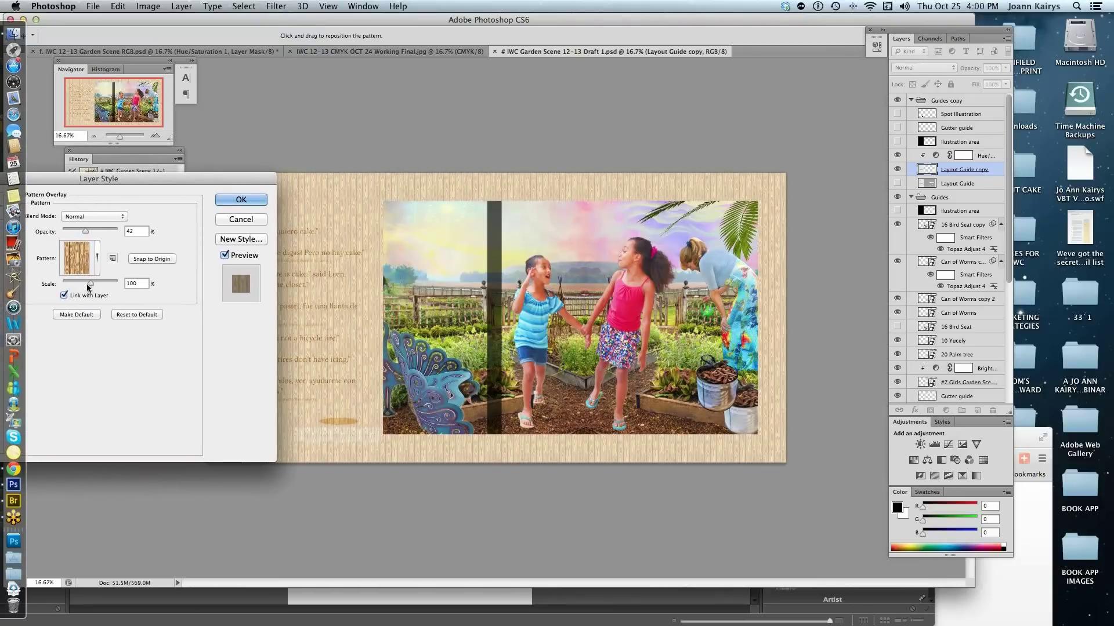
mouse_move(90, 282)
left_mouse_down()
mouse_move(124, 287)
mouse_move(99, 288)
left_mouse_up()
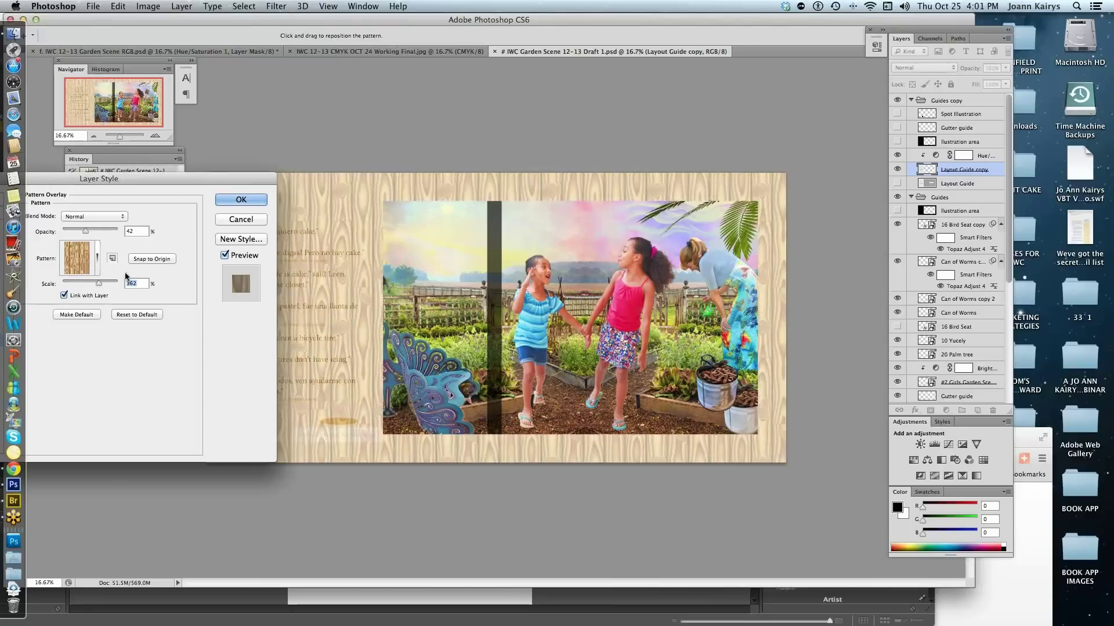
left_click(250, 200)
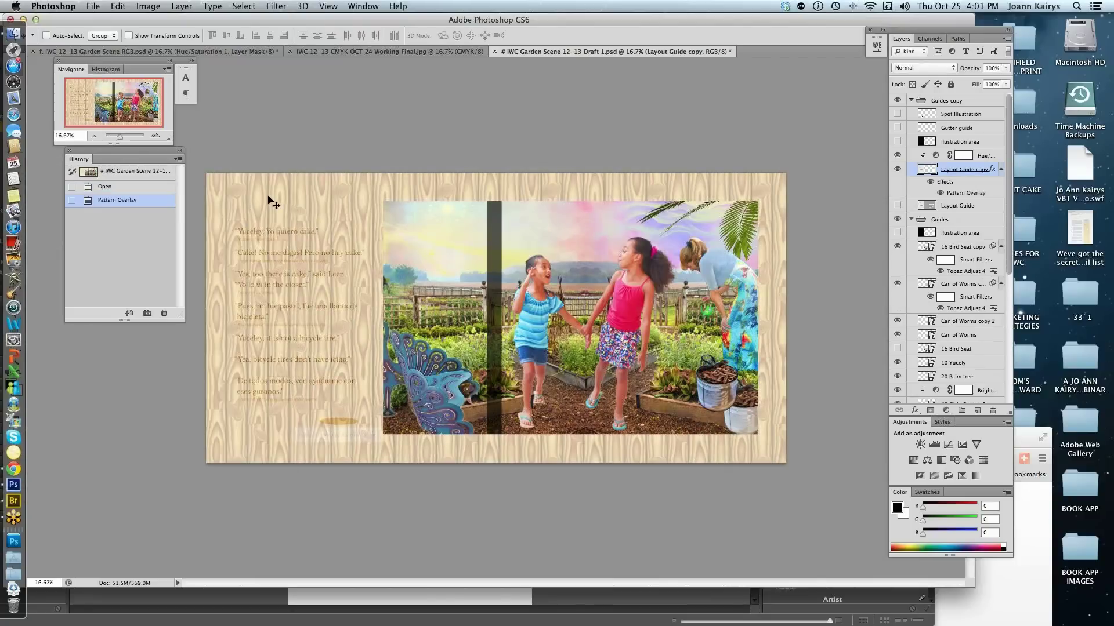